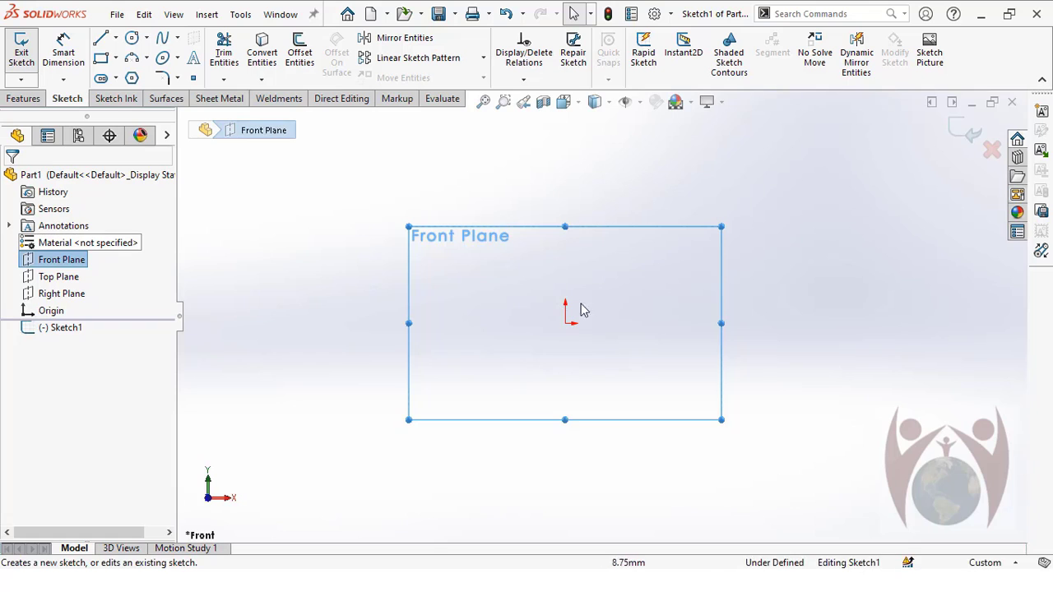
- Sketch a circle centred on the origin of the Front Plane and set its diameter to 8 mm
key("c")
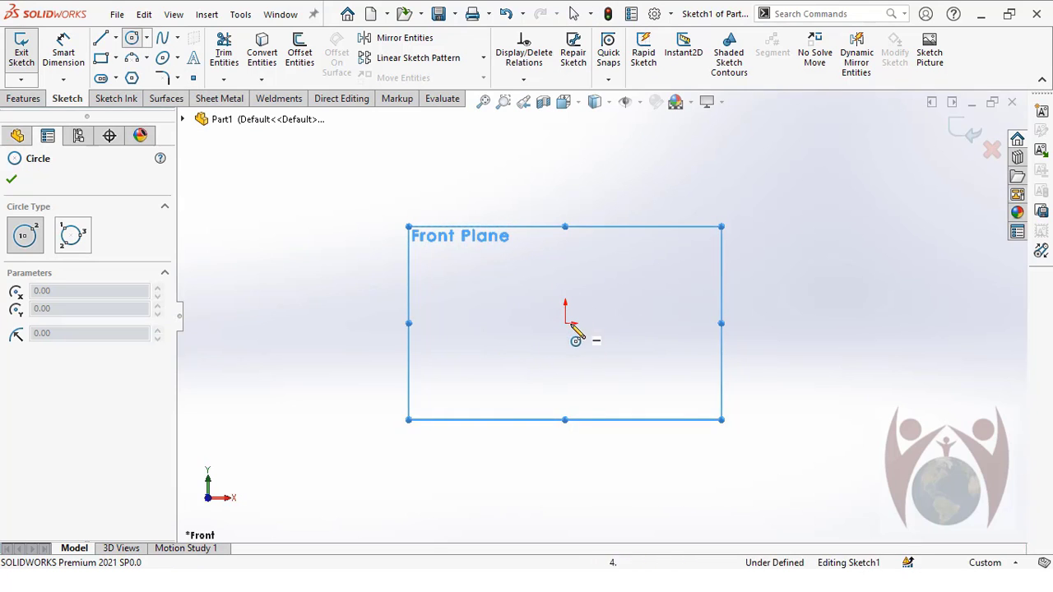
left_click(566, 323)
left_click(589, 265)
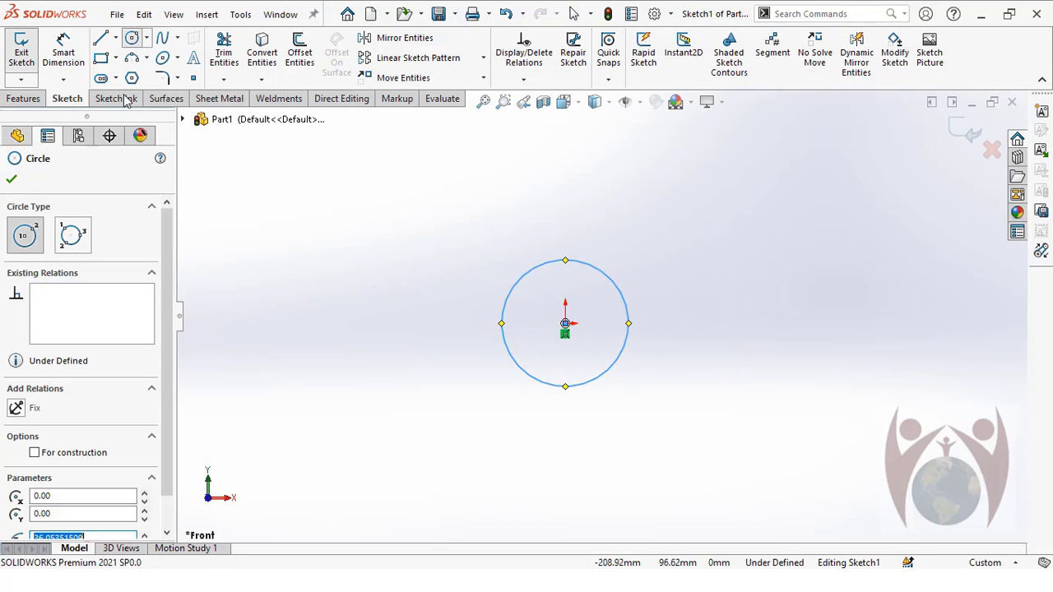
left_click(90, 51)
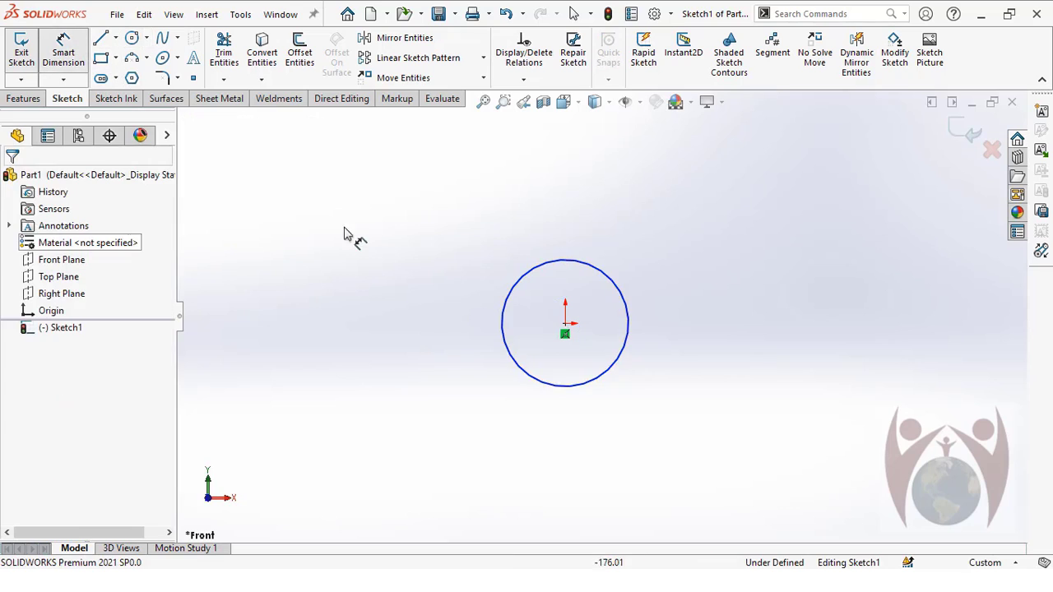
left_click(617, 279)
left_click(674, 216)
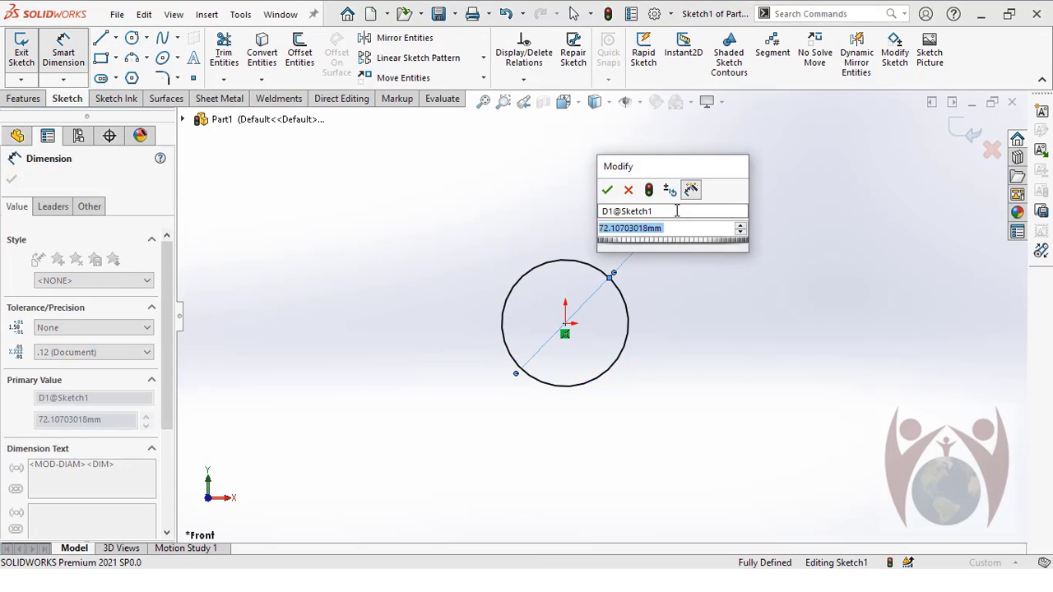
type("8")
key("Return")
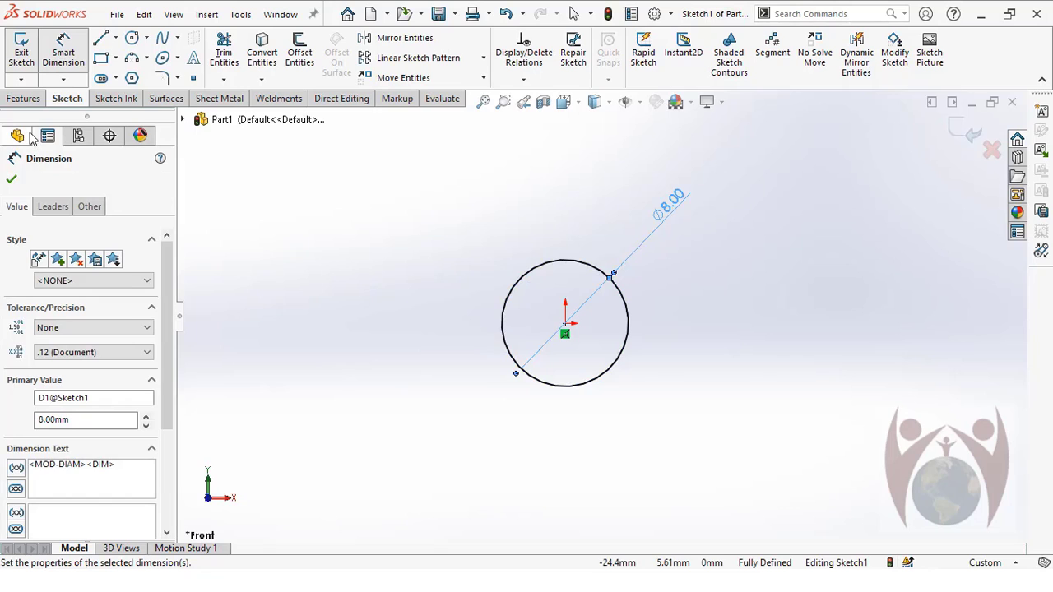
- Extrude the circle sketch as a blind boss with a depth of 40 mm
left_click(23, 98)
left_click(28, 54)
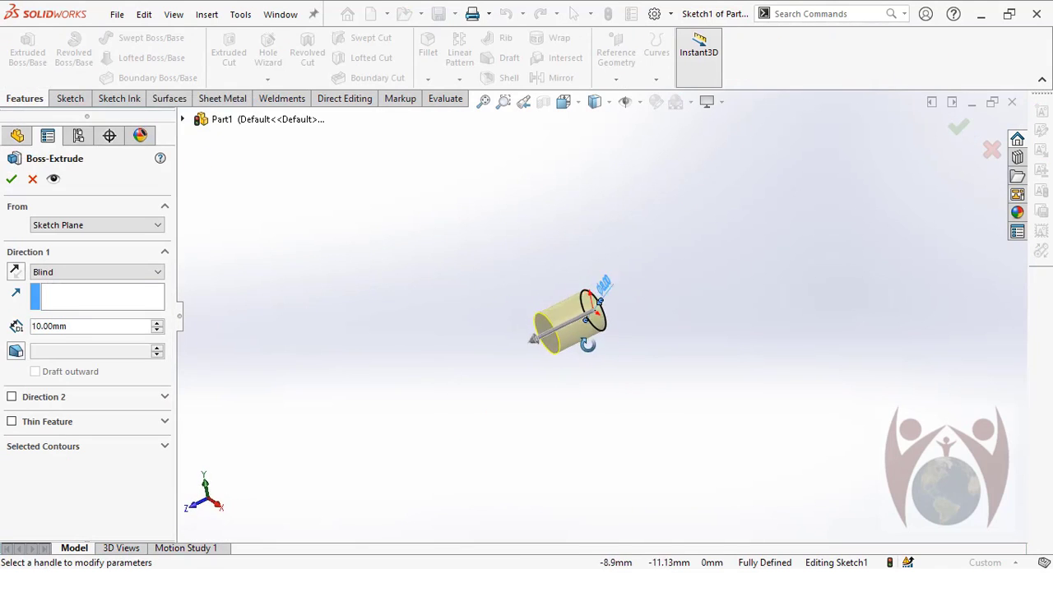
left_click(90, 327)
type("40")
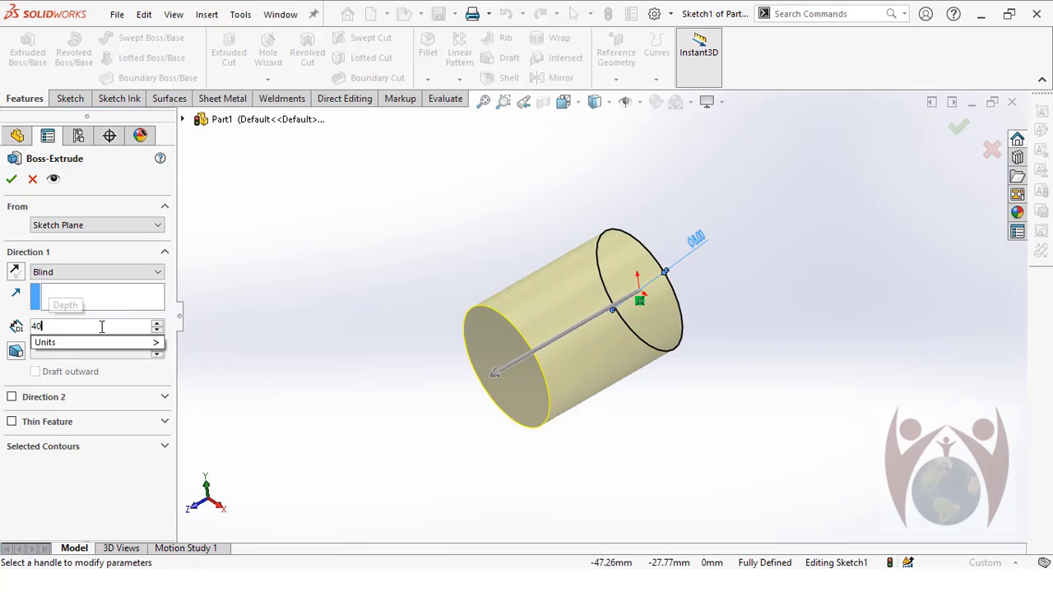
key("Return")
scroll(388, 324, "up", 2)
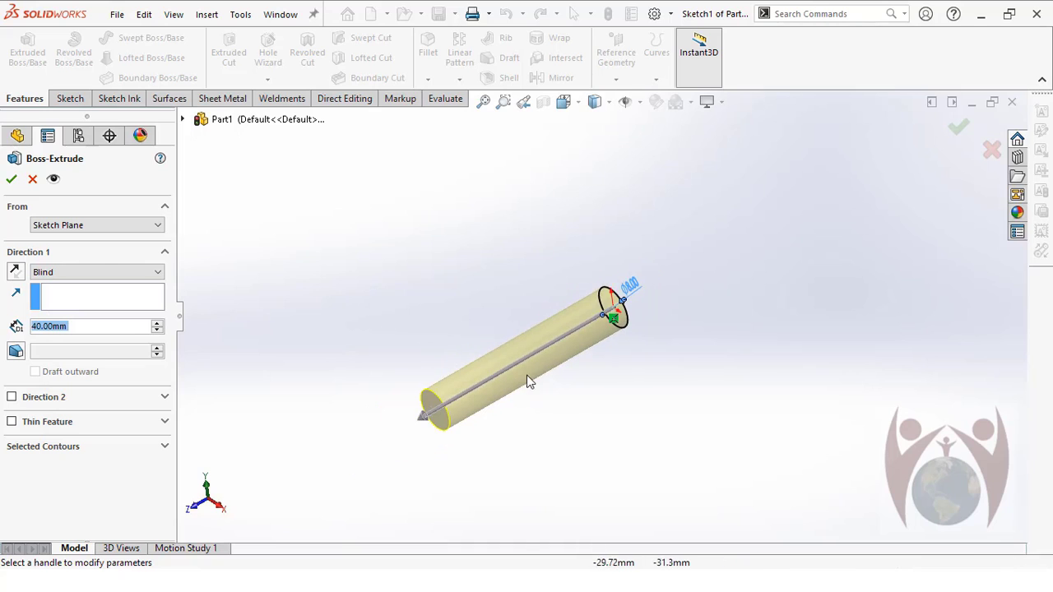
scroll(529, 381, "down", 1)
left_click(10, 179)
- Chamfer the circular edge at the cylinder's front end with a distance of 0.8 mm at 45 degrees
scroll(623, 359, "up", 3)
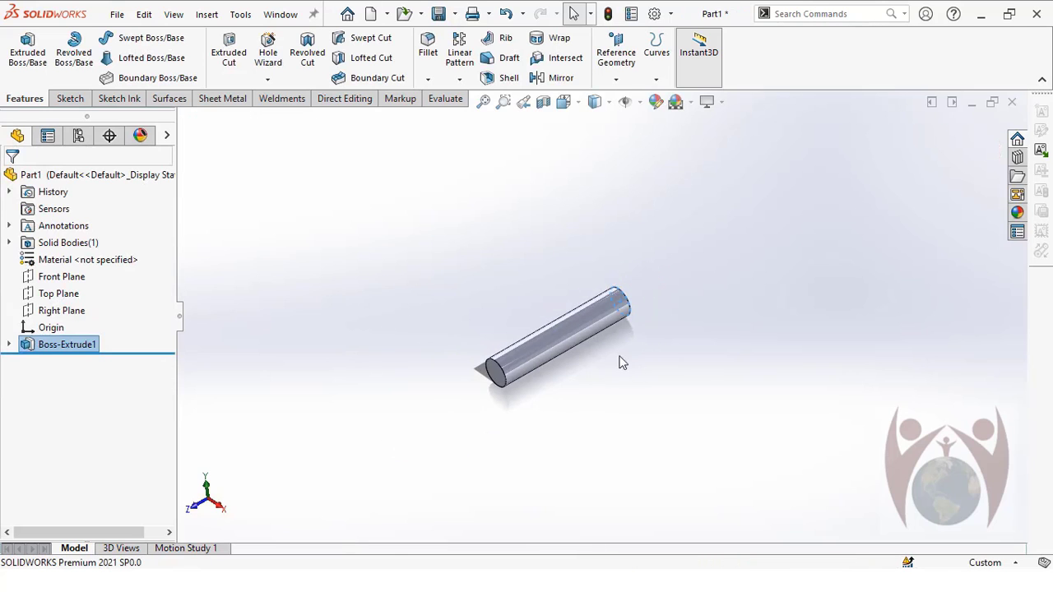
scroll(568, 320, "down", 5)
middle_click_drag(492, 337, 468, 324)
scroll(521, 359, "down", 1)
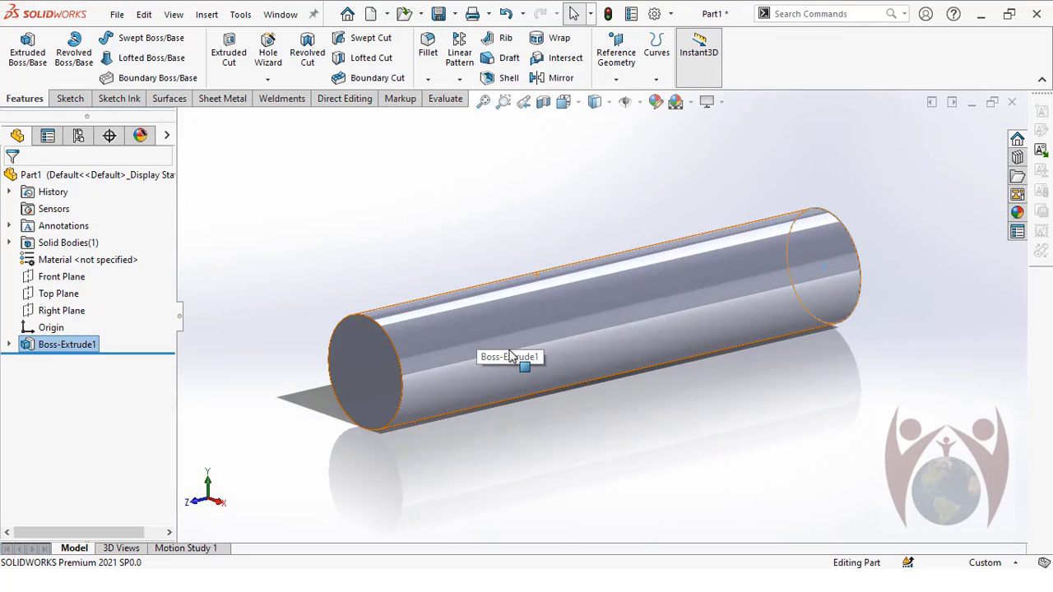
middle_click_drag(521, 359, 440, 393)
scroll(440, 394, "down", 2)
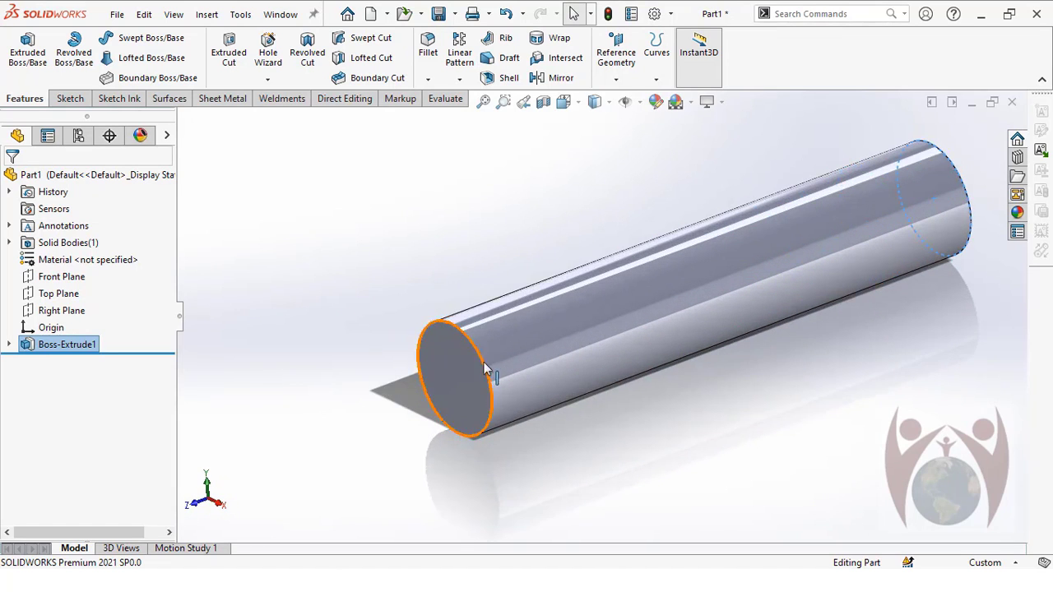
left_click(428, 79)
left_click(449, 117)
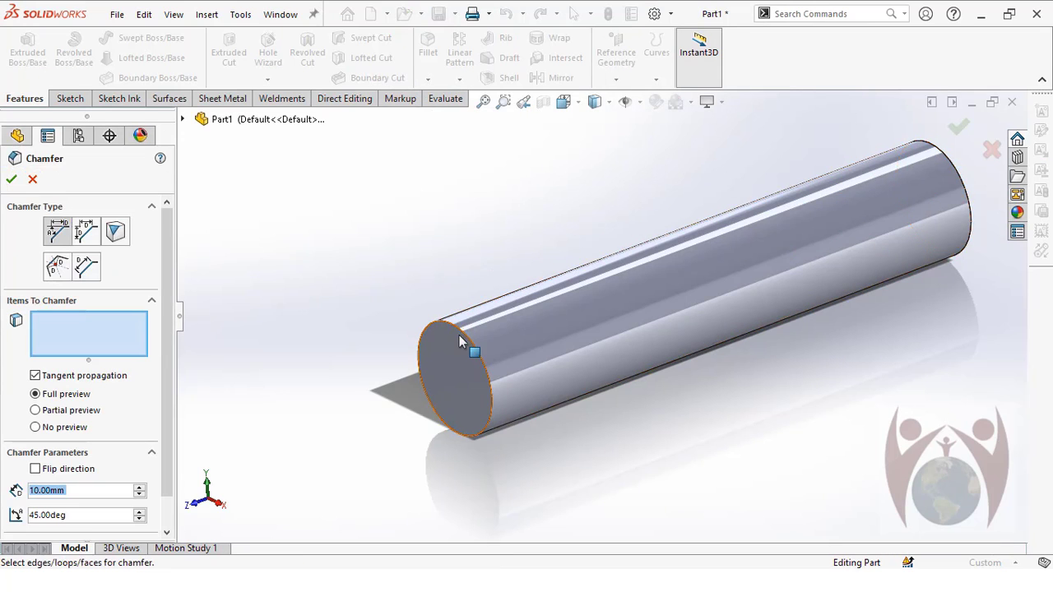
left_click(459, 333)
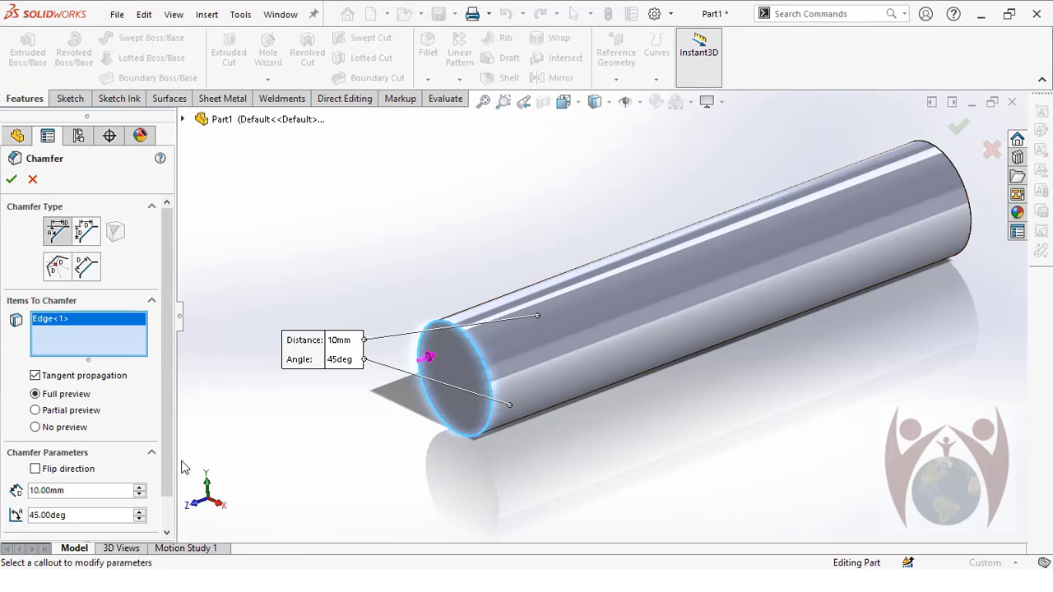
scroll(168, 398, "down", 1)
double_click(118, 455)
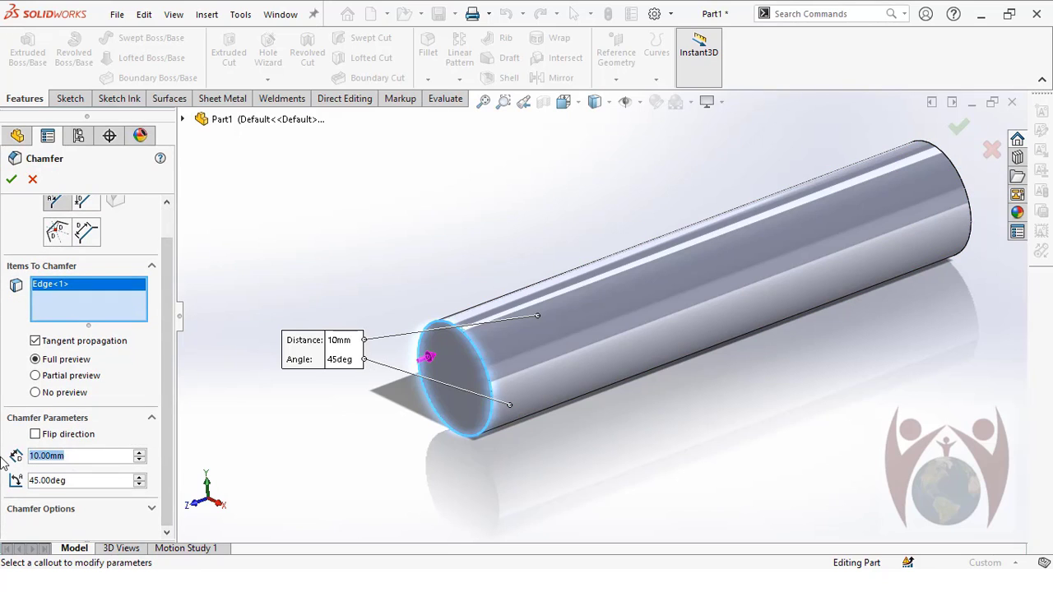
type("0.8")
key("Return")
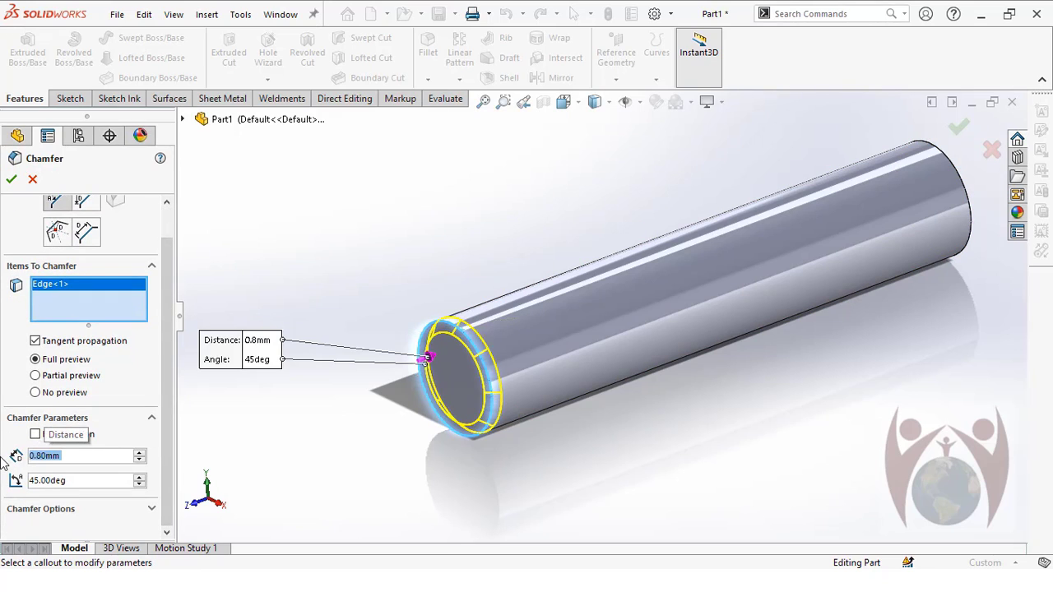
left_click(11, 179)
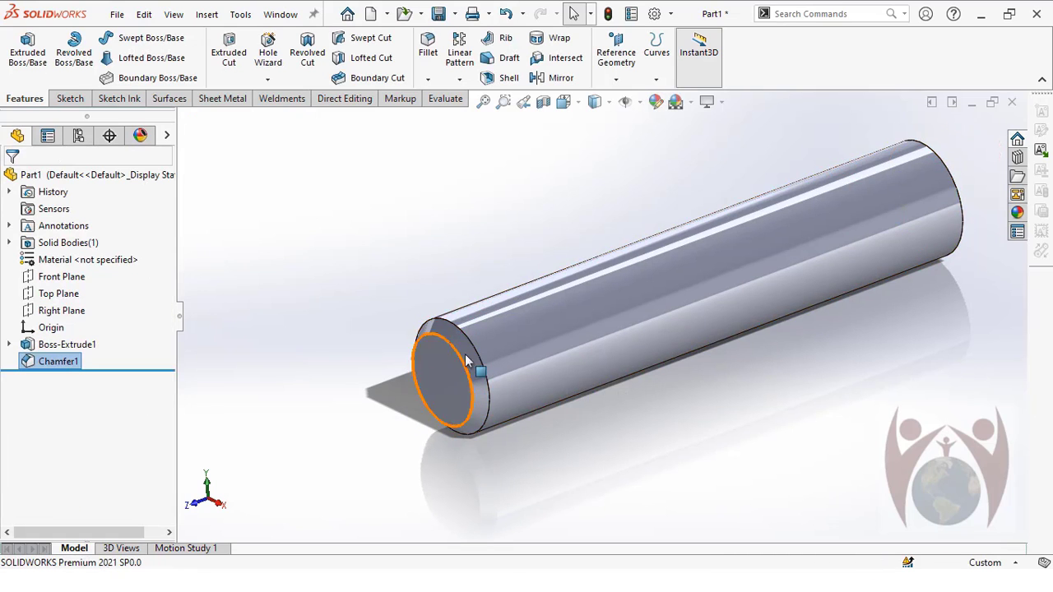
- Start a sketch on the chamfered end's flat face and convert the chamfer's outer circular edge into it
scroll(466, 360, "down", 3)
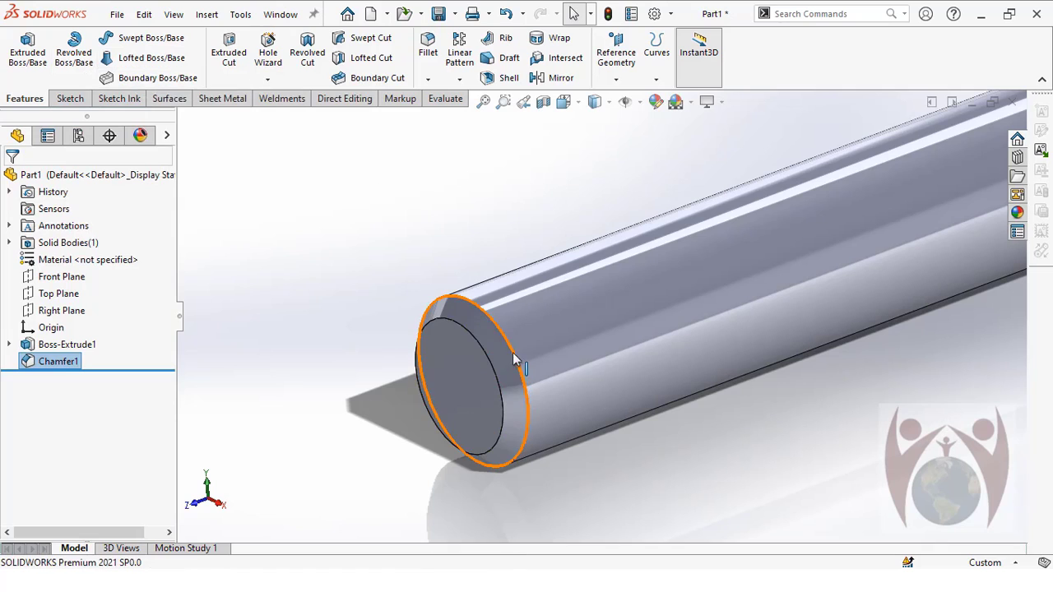
right_click(438, 368)
left_click(451, 206)
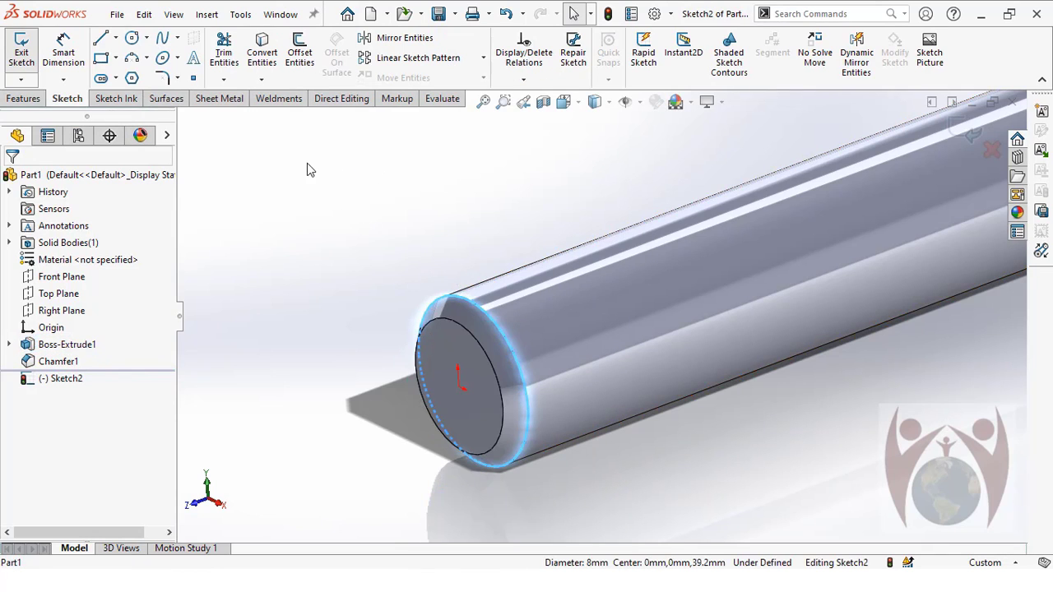
left_click(261, 51)
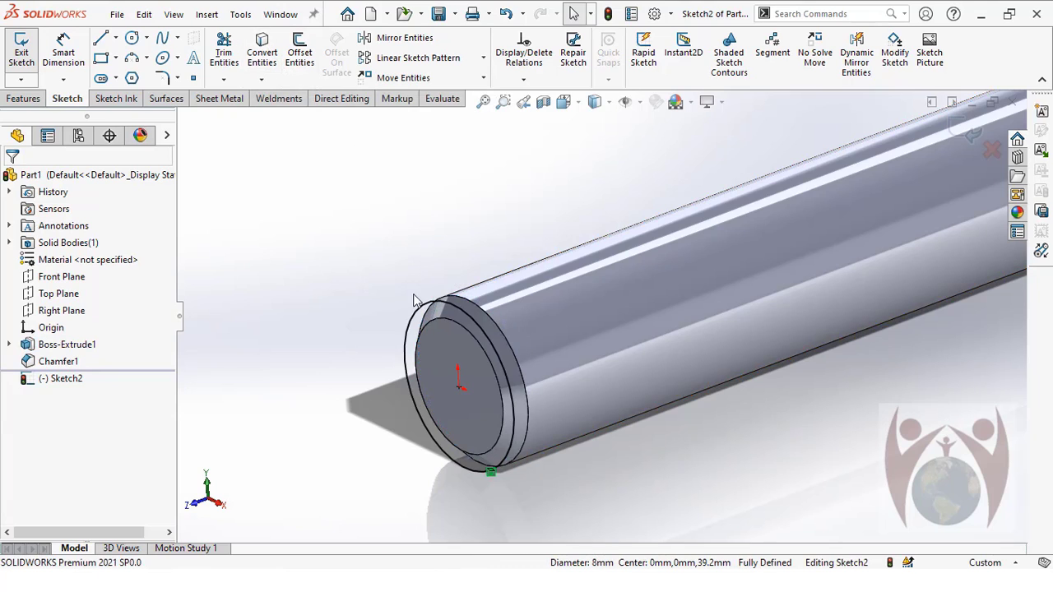
- Start a Helix and Spiral from the converted circle with variable pitch and reversed direction, so it runs along the cylinder
left_click(23, 98)
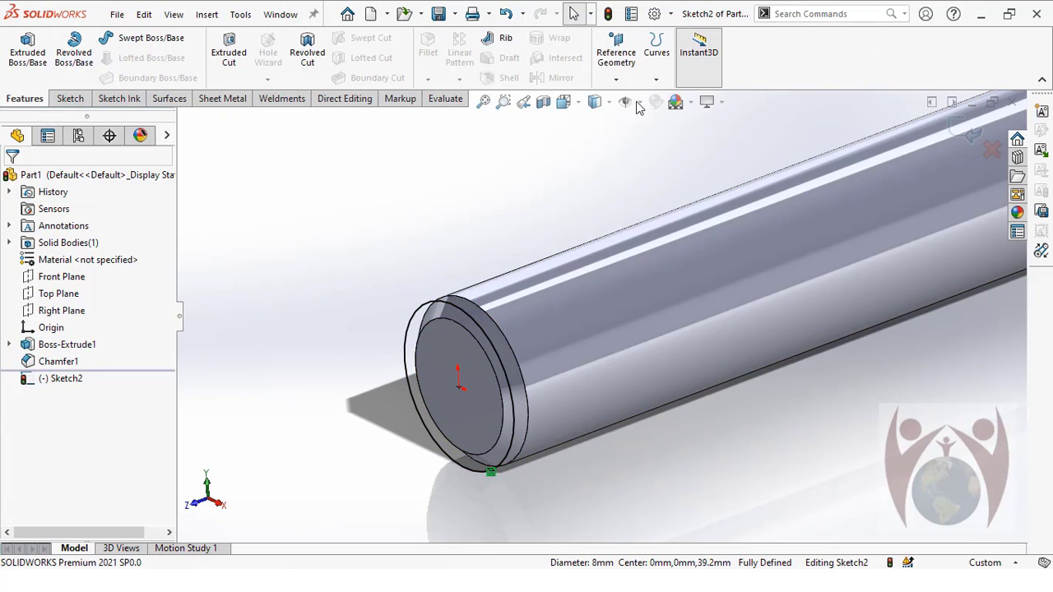
left_click(656, 79)
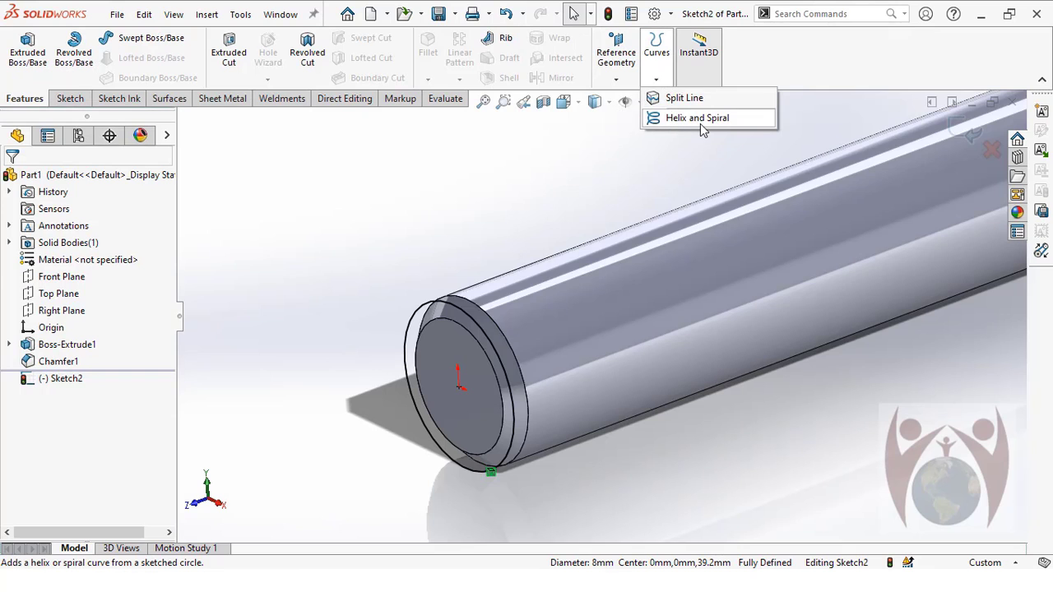
left_click(697, 117)
middle_click_drag(566, 255, 598, 277)
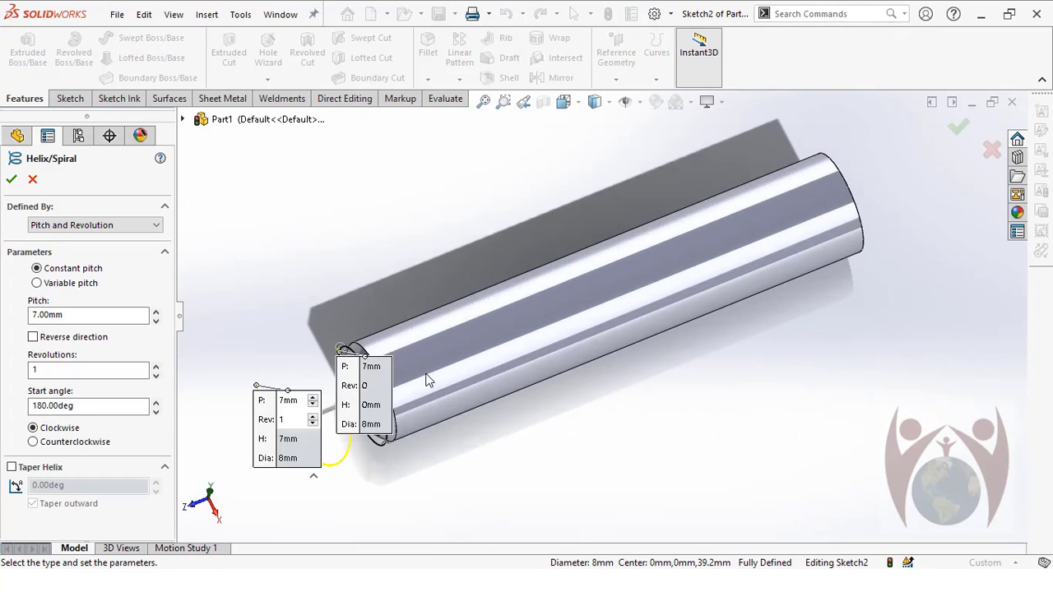
left_click(64, 285)
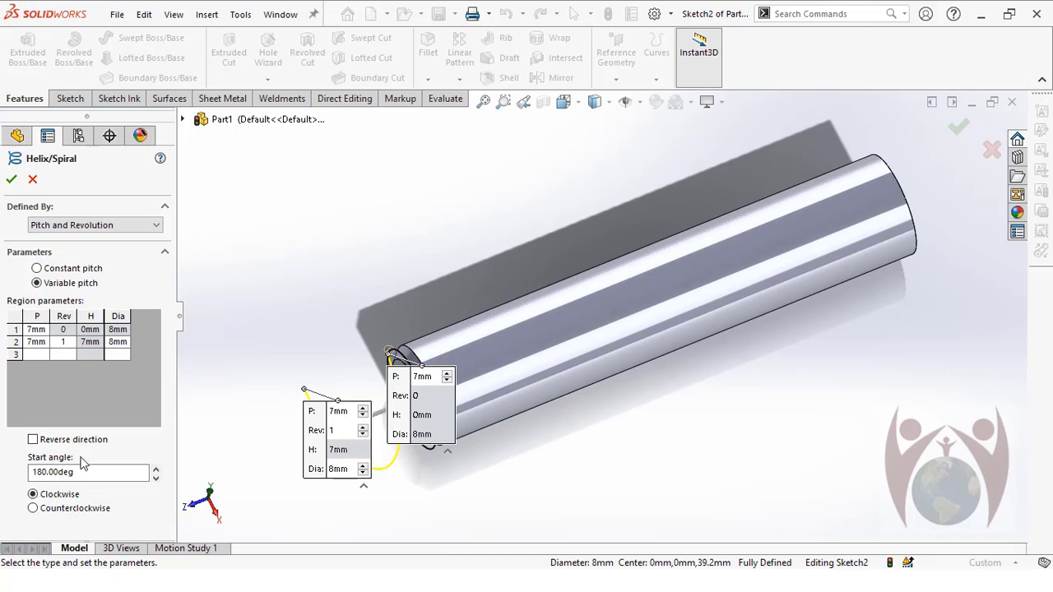
left_click(33, 441)
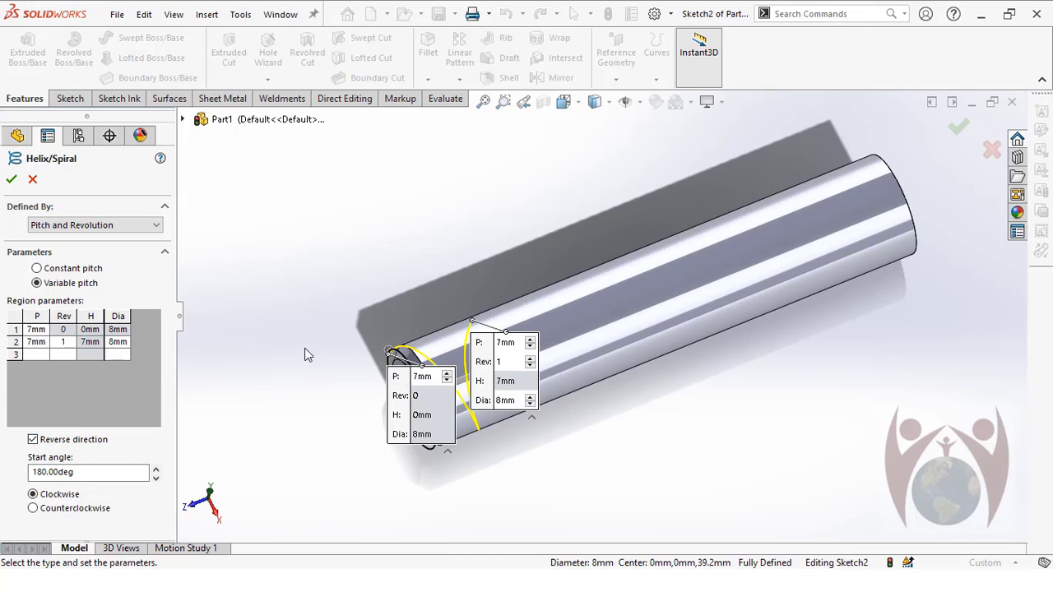
- Set the pitch of the helix's first two regions to 1.25 mm and the second region's revolutions to 23
left_click(39, 330)
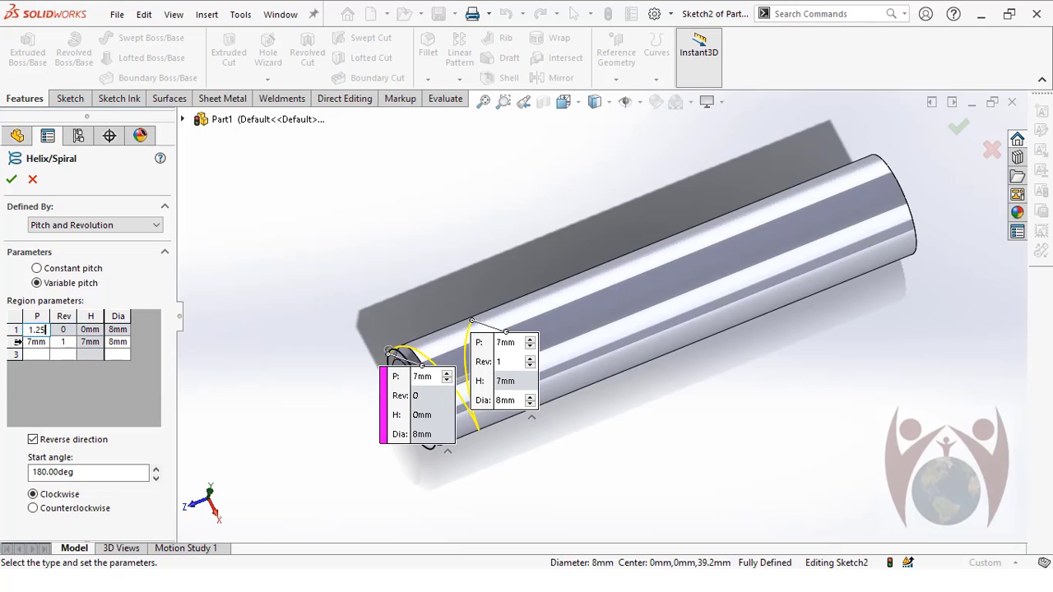
left_click(37, 343)
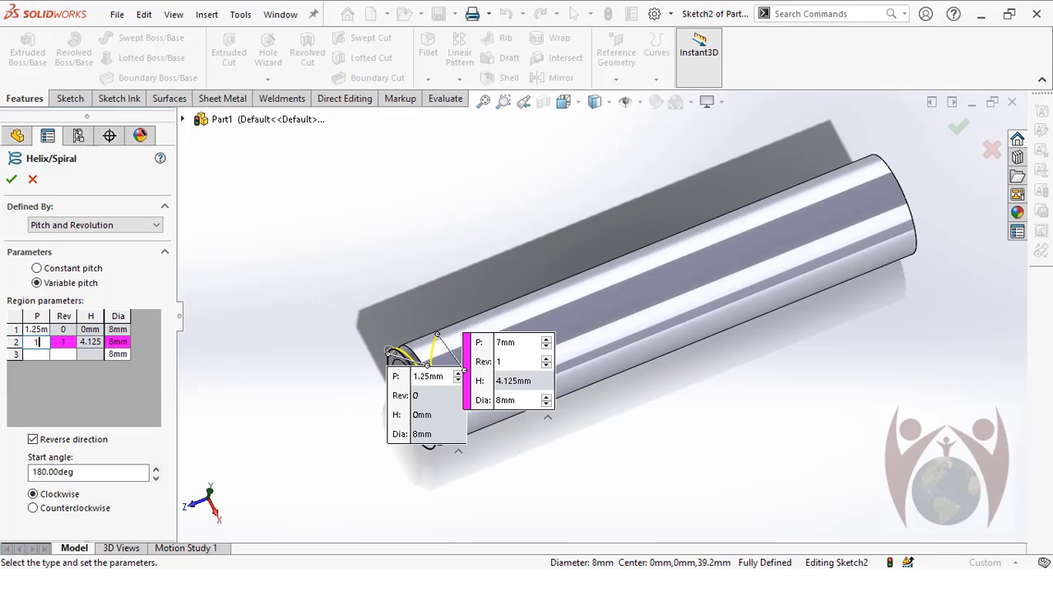
key("Return")
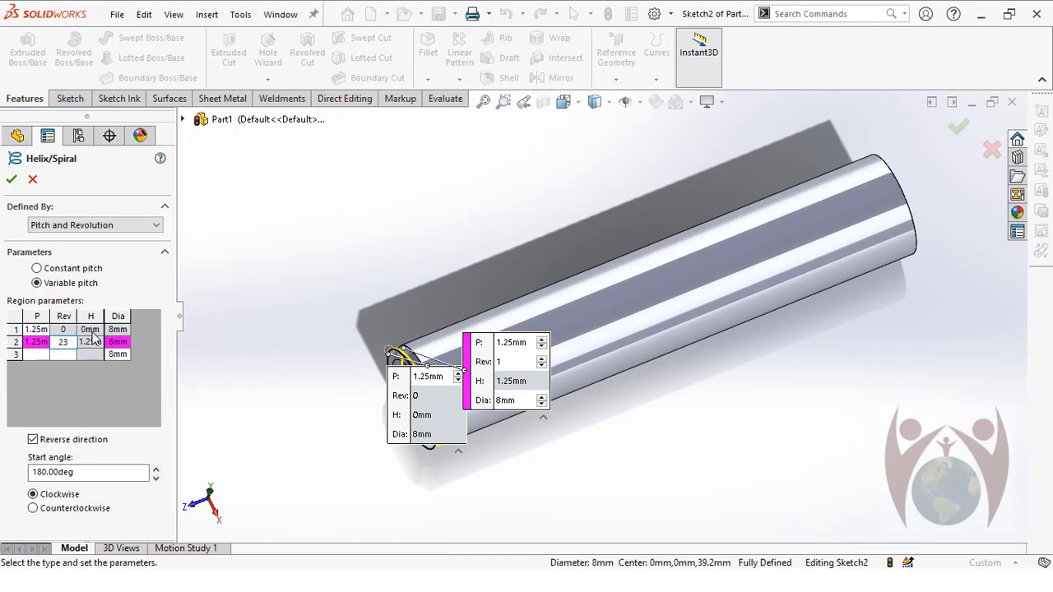
key("Return")
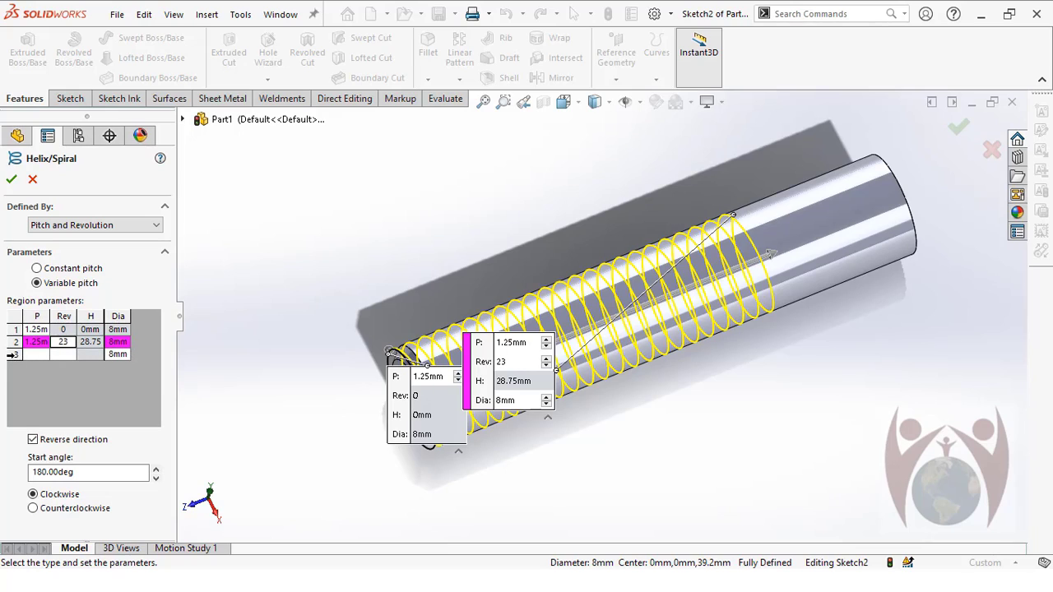
- Add a third helix region with 1.25 mm pitch, 25 revolutions and a 16 mm diameter
left_click(37, 355)
type("5")
key("Return")
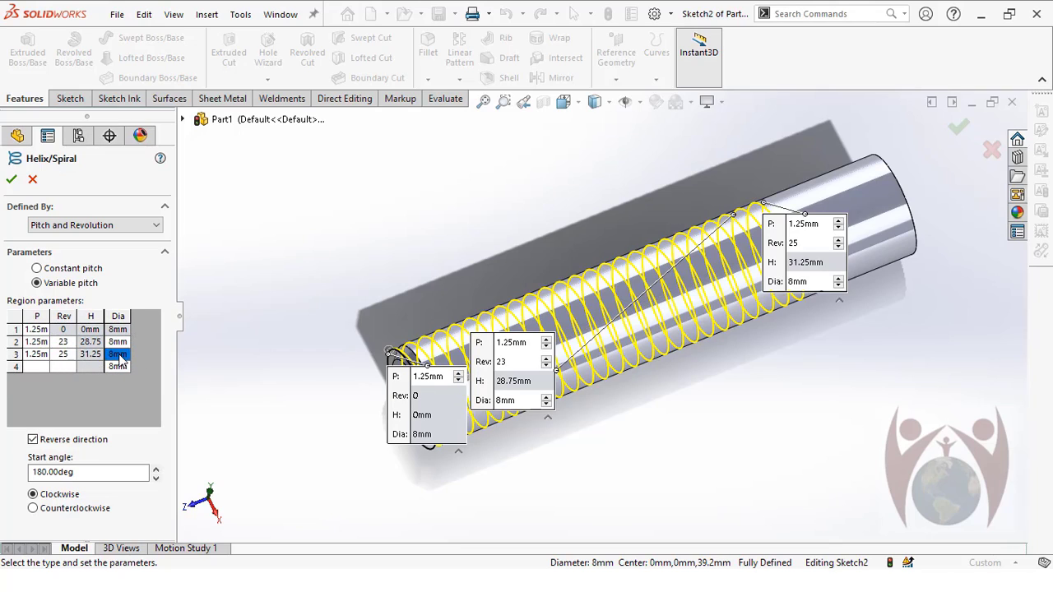
left_click(124, 355)
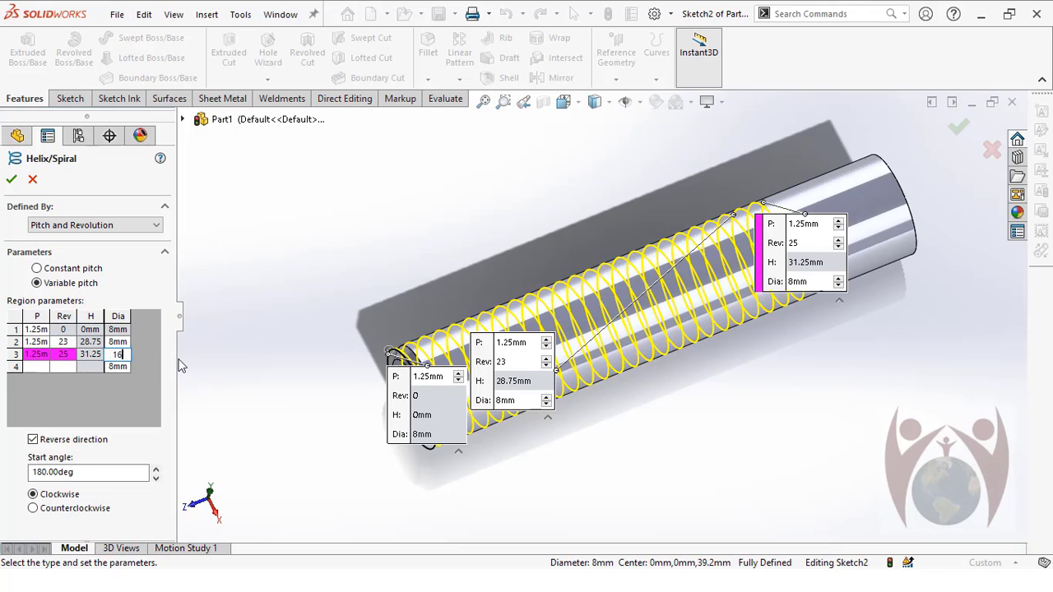
key("Return")
middle_click_drag(771, 226, 652, 115)
scroll(798, 228, "down", 3)
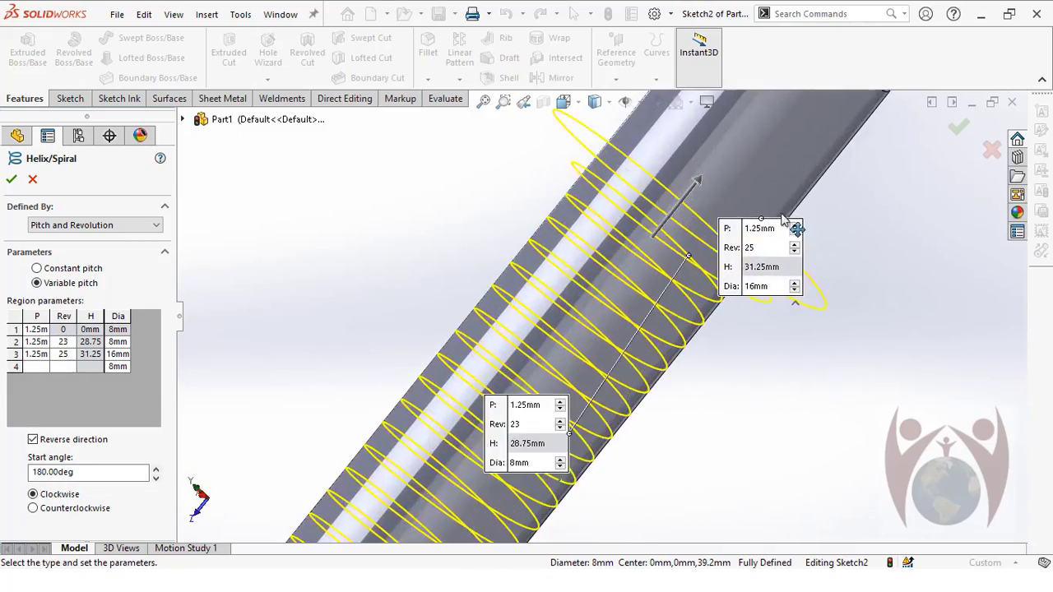
middle_click_drag(648, 289, 662, 125)
key("ctrl+7")
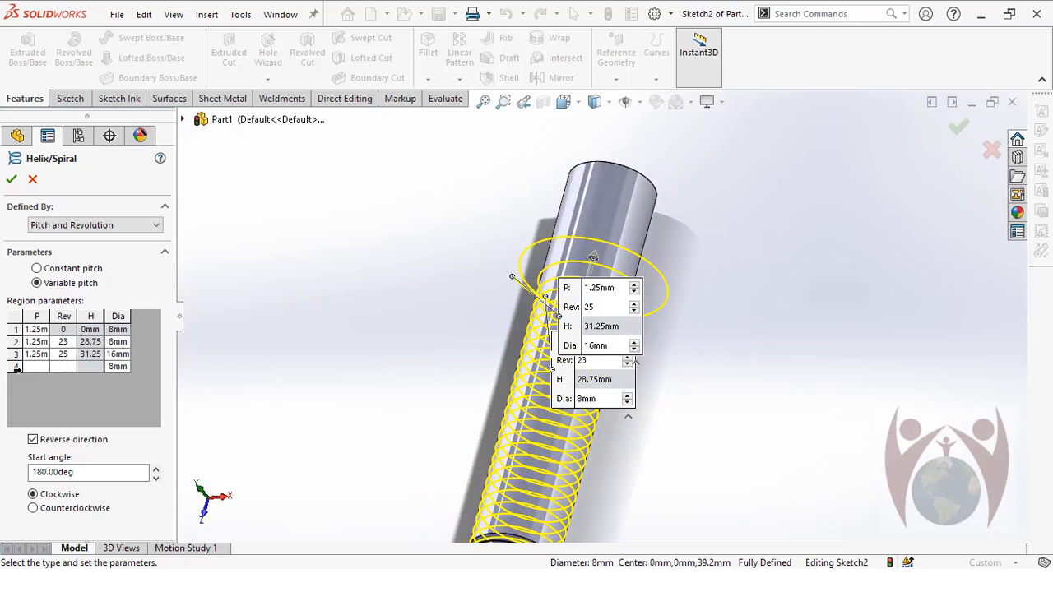
- Set the helix's start angle to 90 degrees
left_click(16, 368)
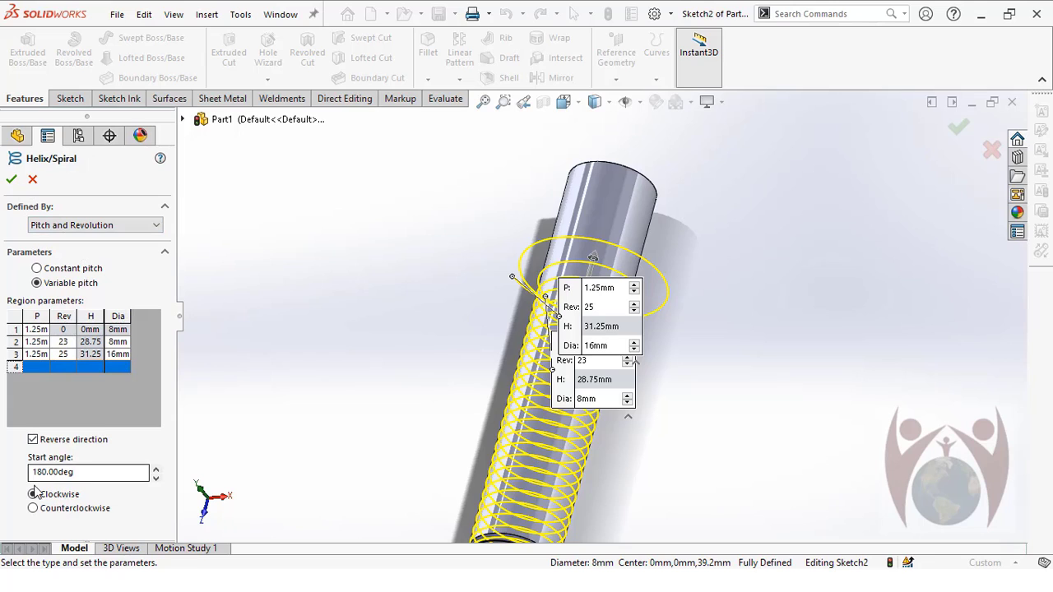
double_click(82, 471)
type("9")
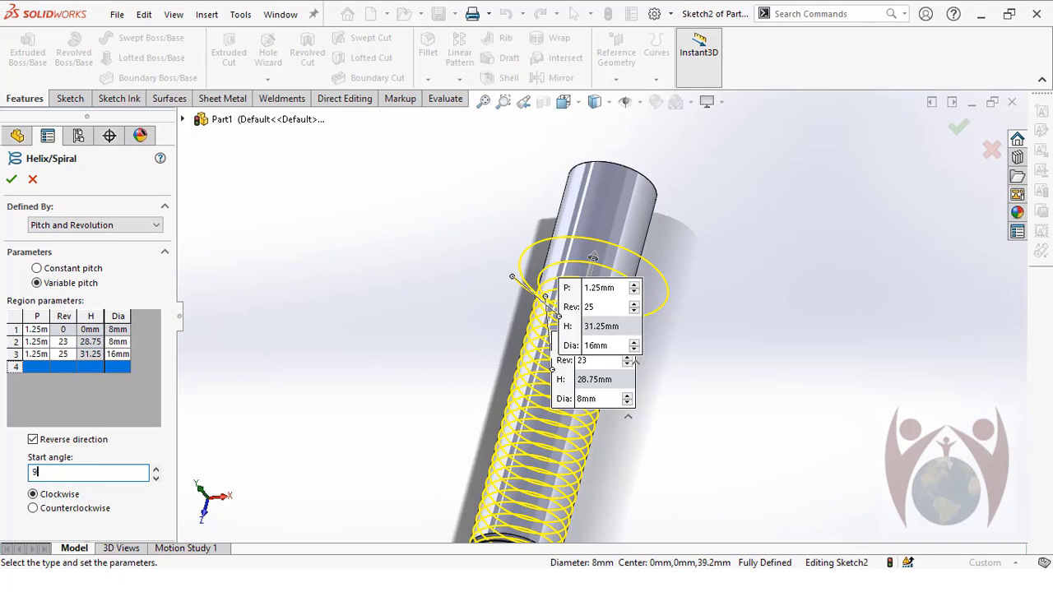
type("0")
key("Return")
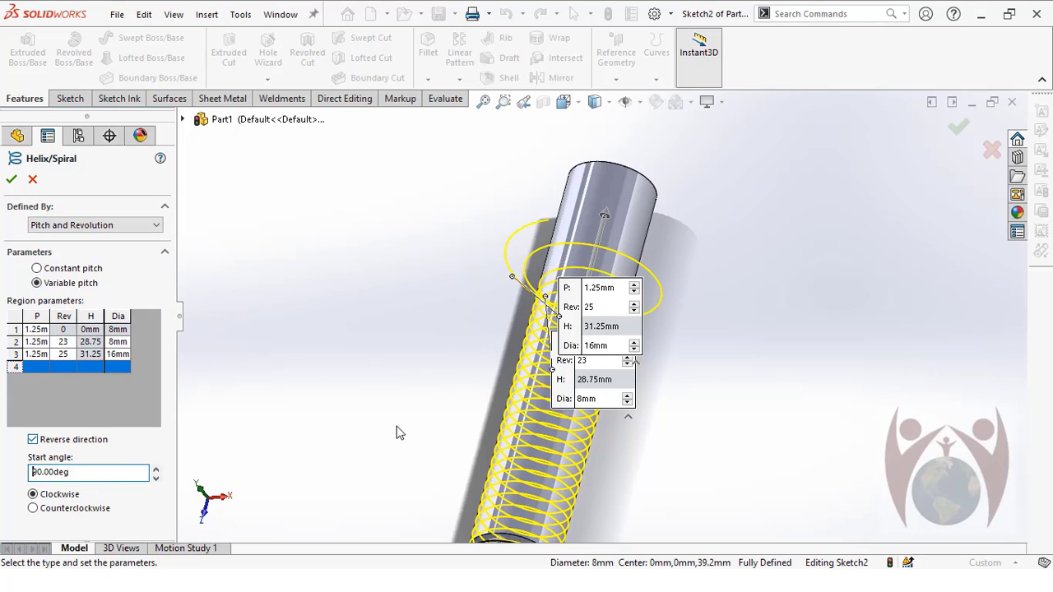
- Create the variable-pitch helix around the rod with the values already entered
left_click(12, 179)
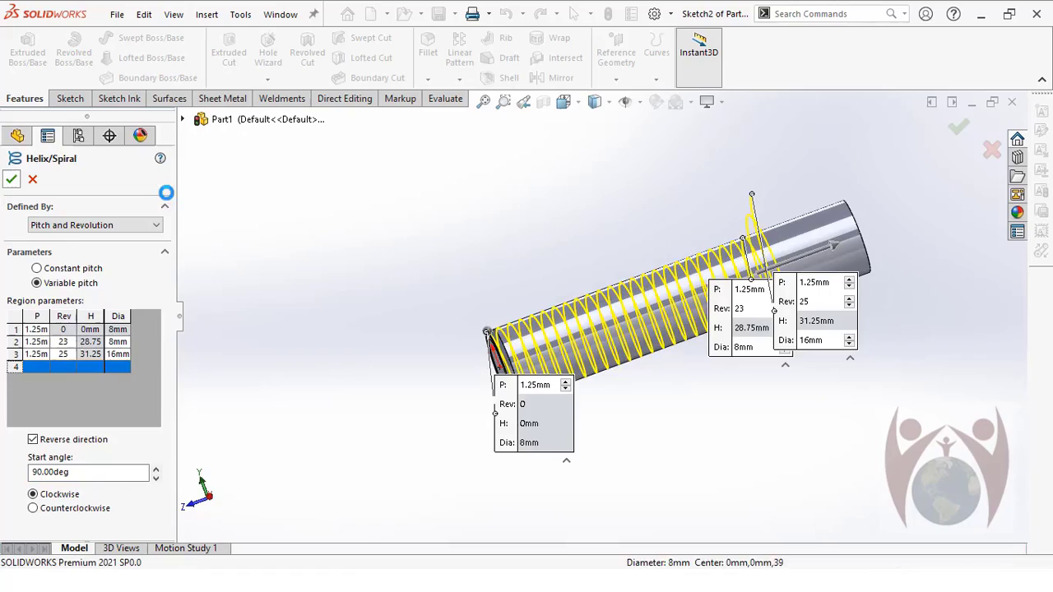
scroll(391, 234, "up", 5)
scroll(696, 282, "down", 4)
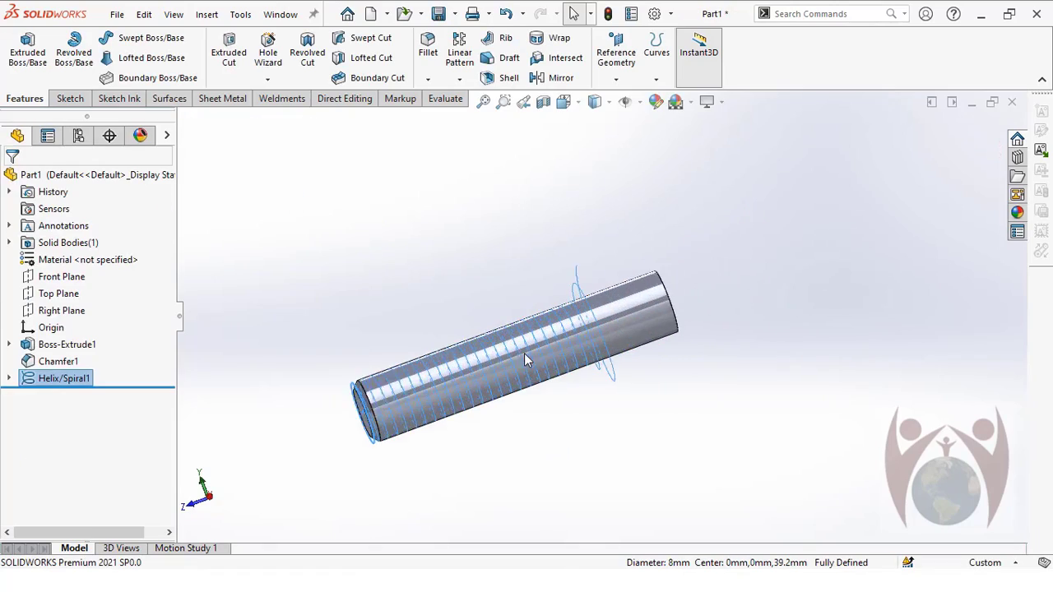
scroll(523, 353, "down", 3)
scroll(538, 299, "up", 3)
mouse_move(538, 298)
middle_mouse_down()
mouse_move(435, 183)
mouse_move(538, 284)
middle_mouse_up()
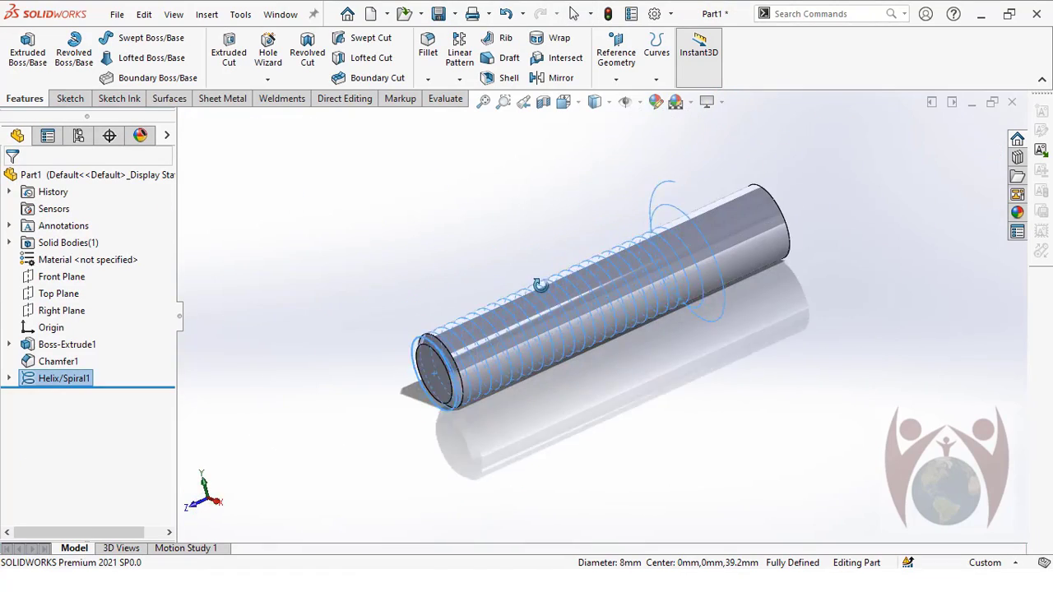
scroll(543, 356, "down", 3)
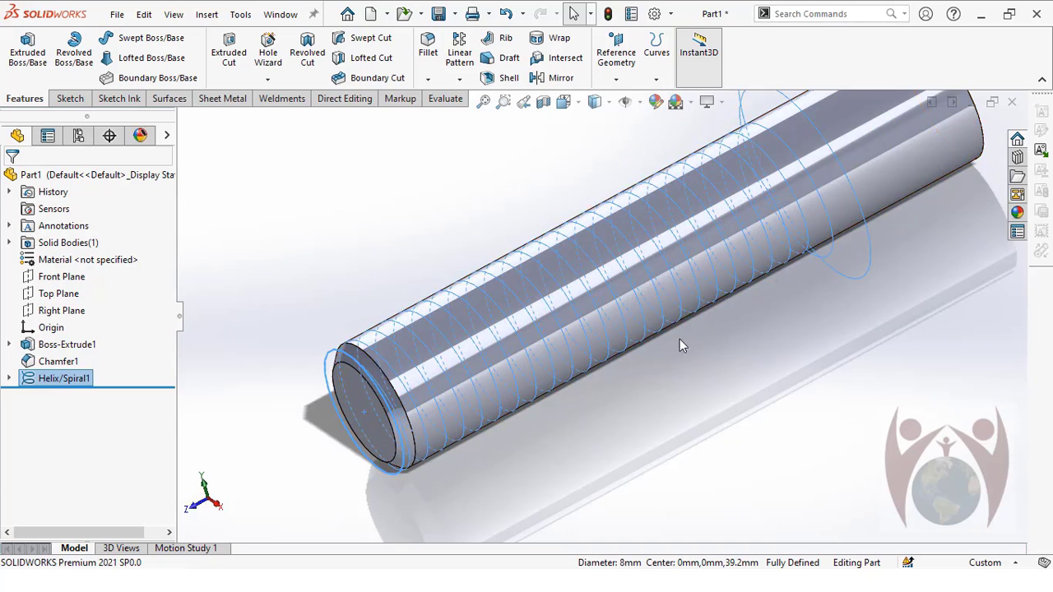
scroll(679, 345, "up", 2)
left_click(290, 352)
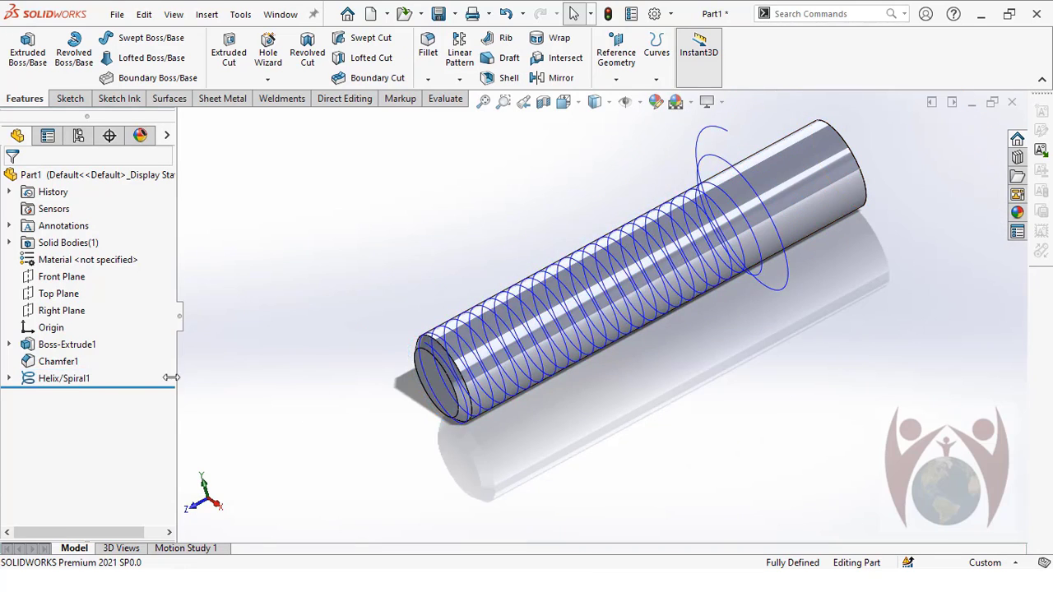
- Hide the finished helix in the model
left_click(63, 378)
right_click(66, 377)
left_click(80, 242)
- Start a new sketch on the Right Plane and look at it face-on
left_click(58, 293)
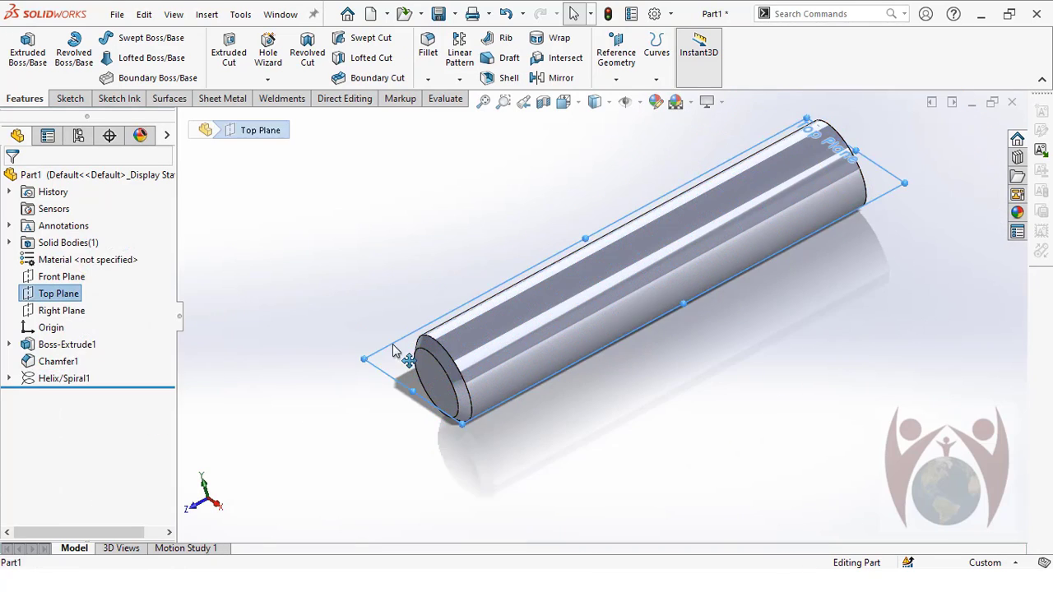
middle_click_drag(393, 350, 251, 368)
left_click(78, 309)
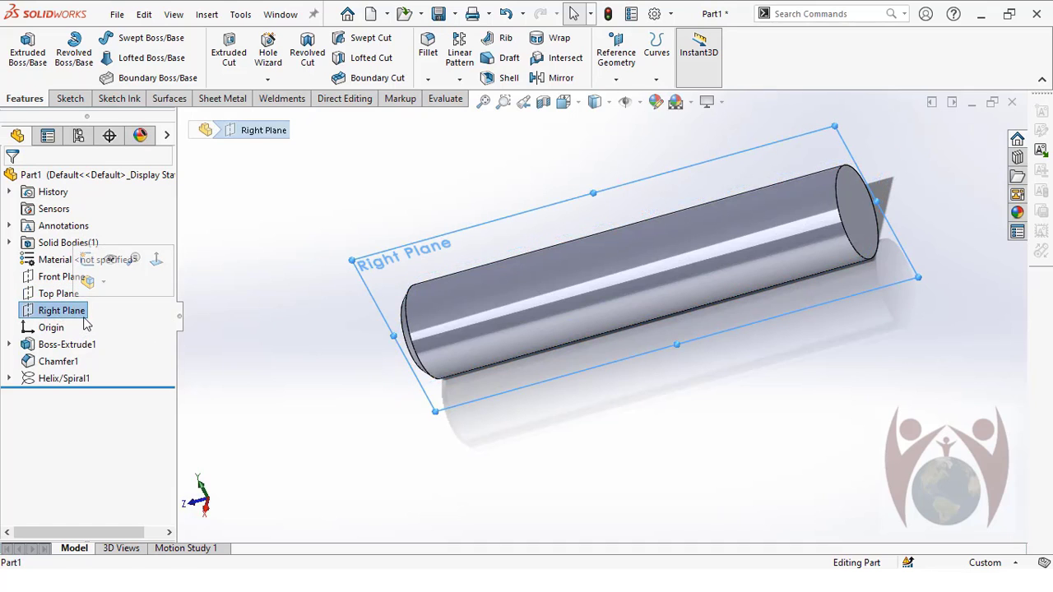
right_click(82, 311)
left_click(95, 264)
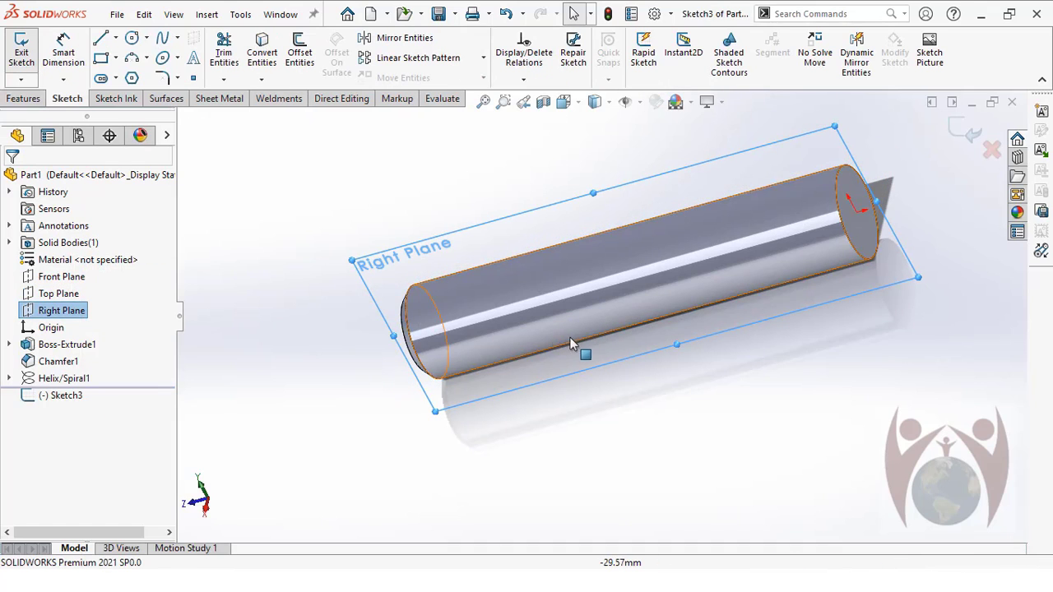
middle_click_drag(565, 357, 616, 337)
key("ctrl+8")
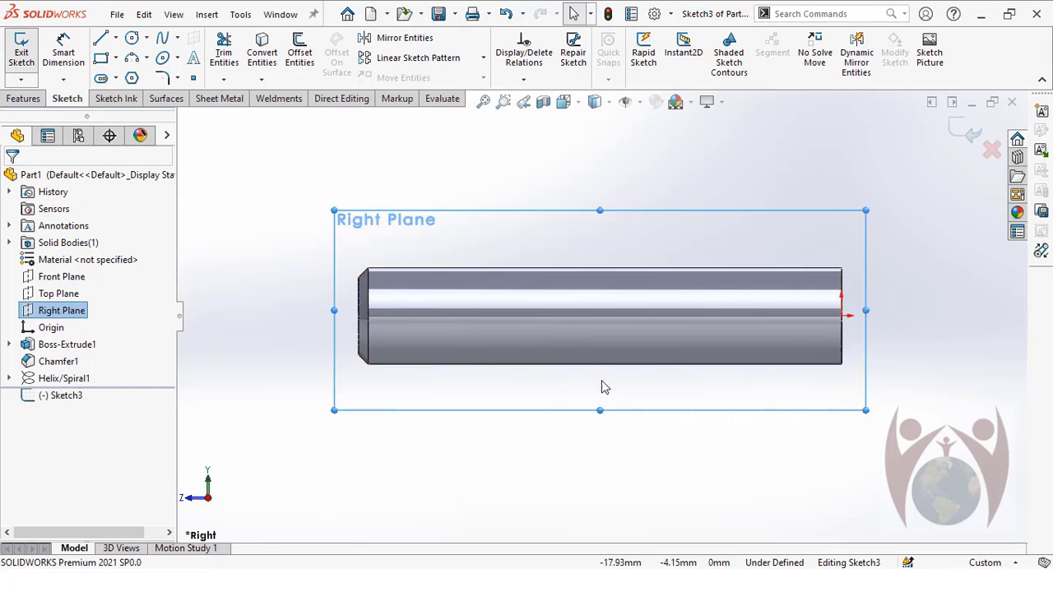
- Sketch two lines forming an open V from the upper corner of the rod's chamfered end, the outer one about 1.22 mm long
scroll(669, 308, "up", 2)
scroll(576, 348, "down", 2)
scroll(613, 283, "up", 2)
scroll(613, 283, "down", 2)
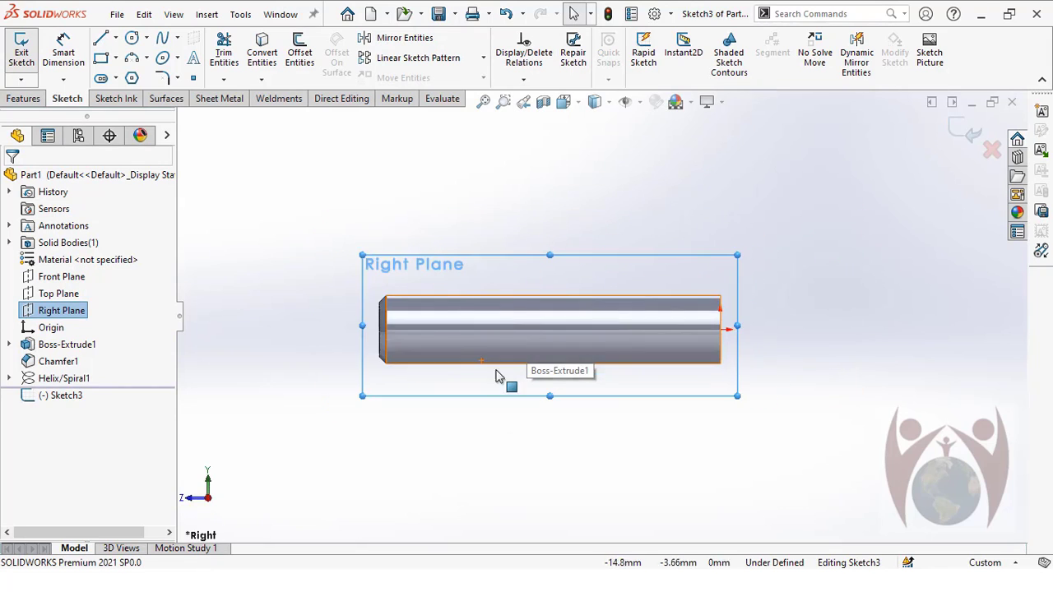
scroll(592, 329, "down", 4)
scroll(682, 329, "down", 3)
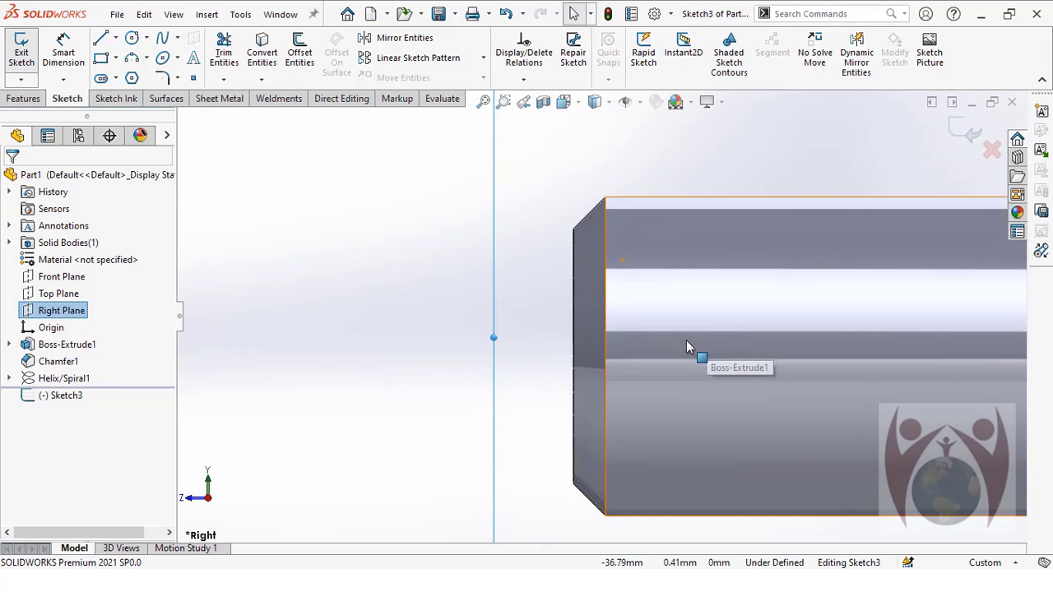
scroll(625, 288, "down", 2)
key("l")
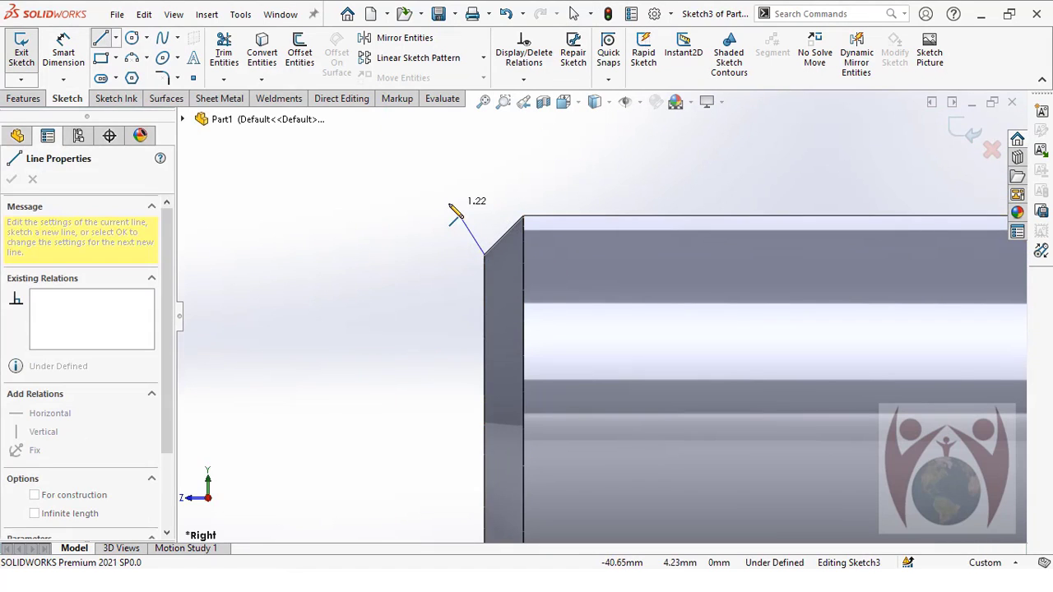
left_click(446, 205)
key("Escape")
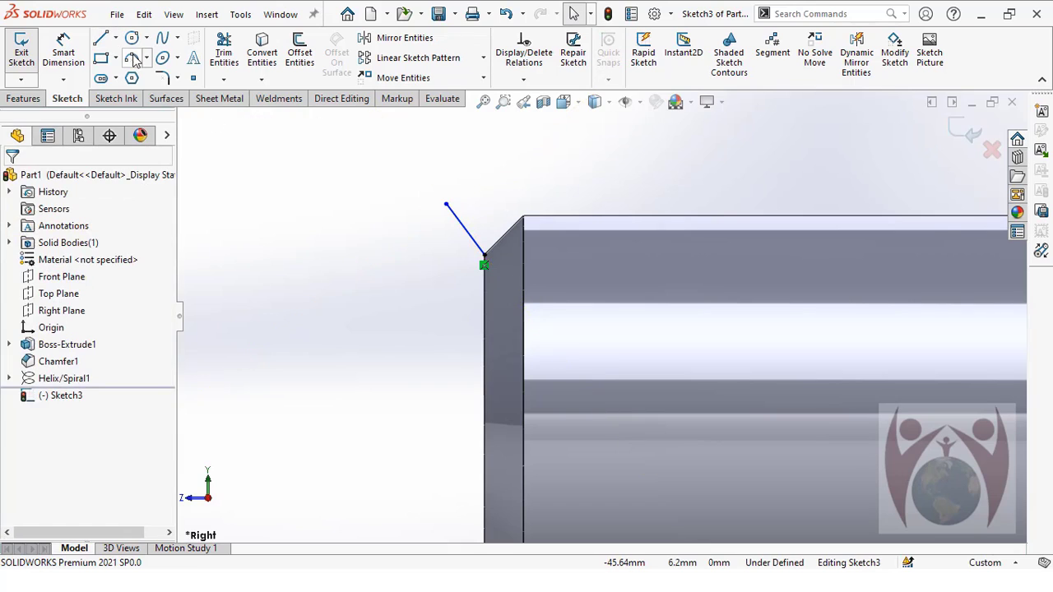
left_click(107, 39)
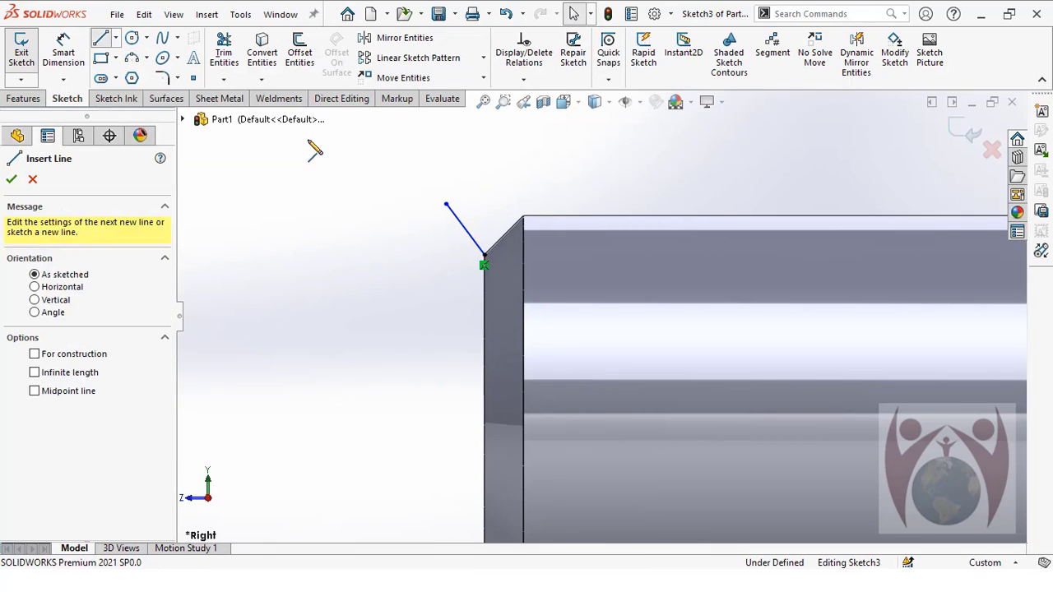
left_click(485, 255)
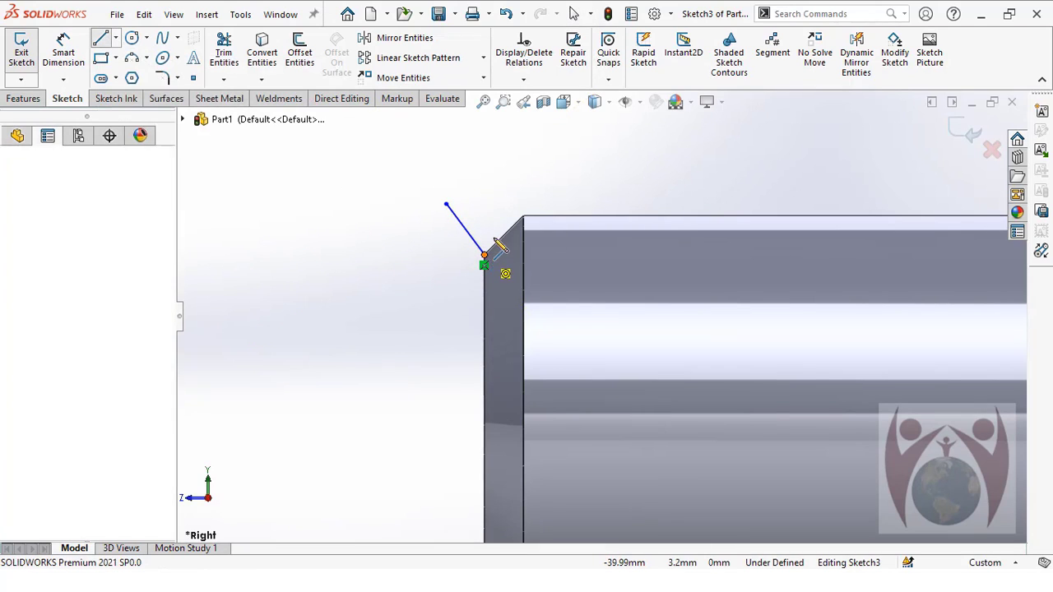
left_click(528, 197)
key("Escape")
left_click(99, 38)
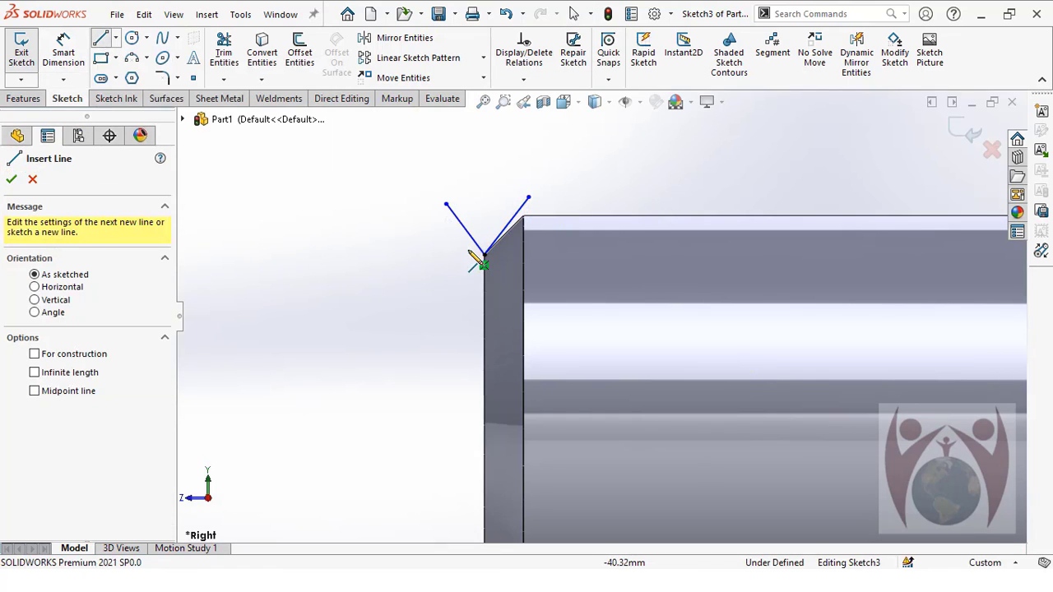
- Convert the rod's end edge into a sketch line and dimension the outer V line at 30 degrees to it
key("Escape")
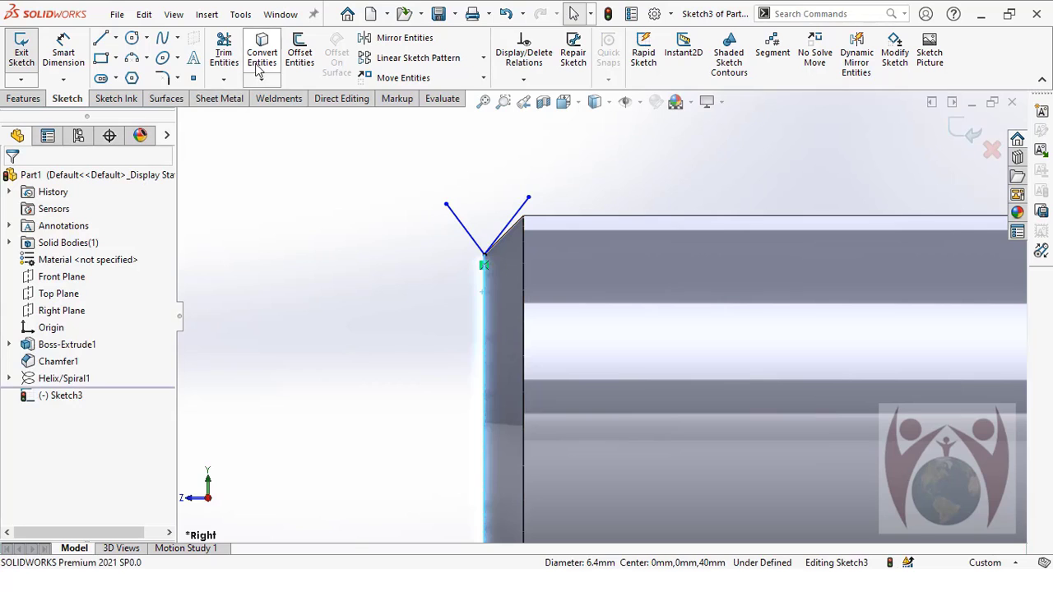
left_click(63, 51)
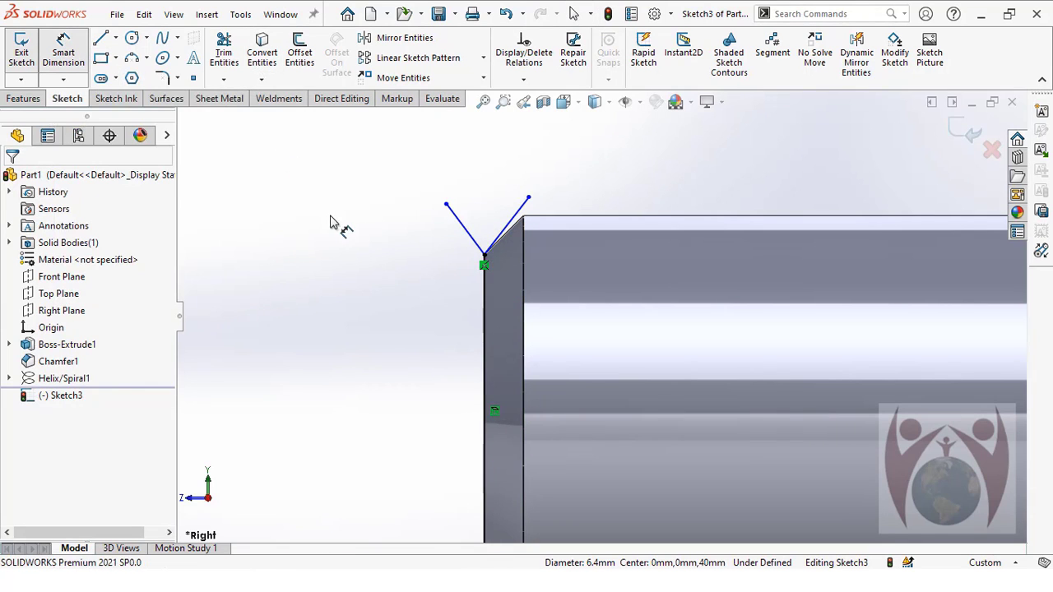
left_click(474, 235)
left_click(483, 263)
left_click(470, 233)
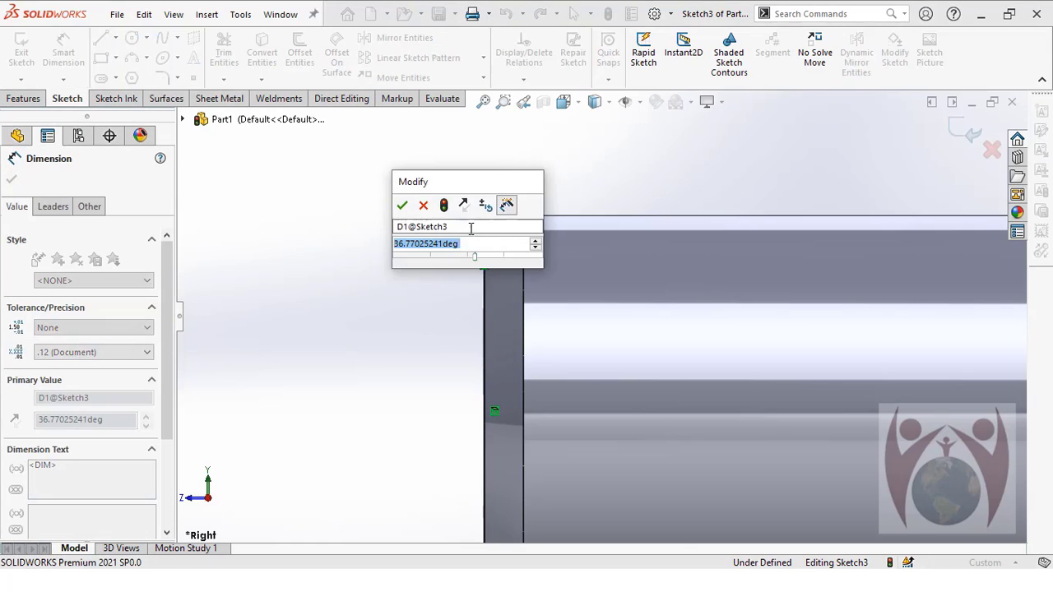
type("30")
key("Return")
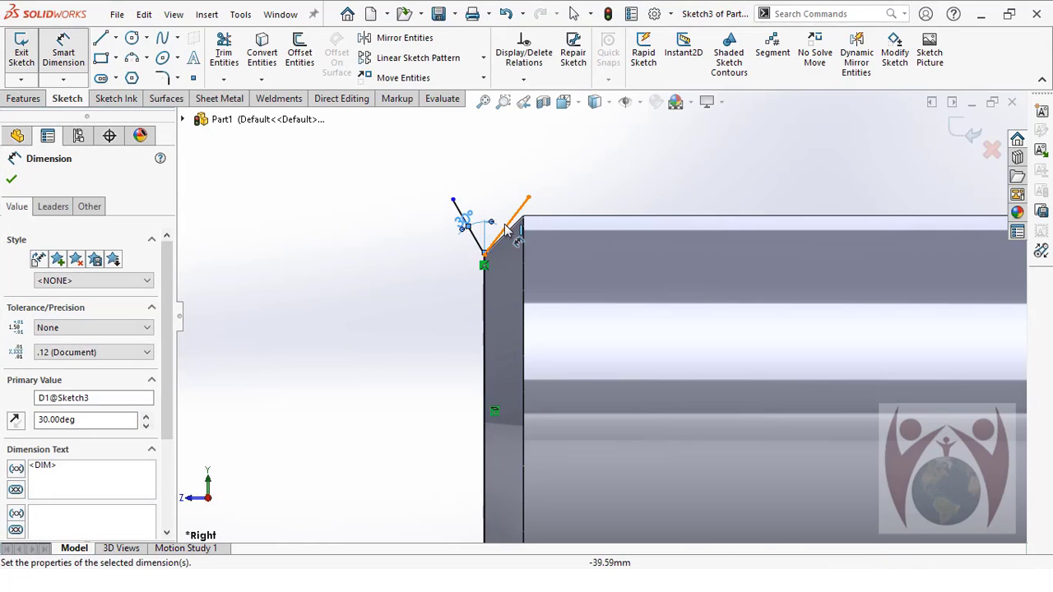
left_click(484, 243)
left_click(499, 237)
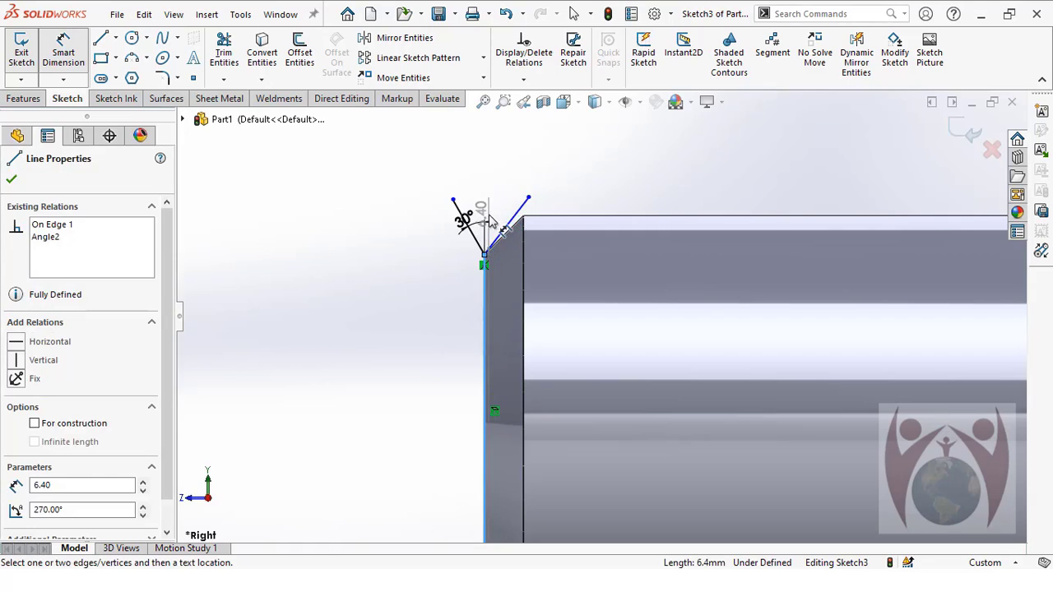
key("Escape")
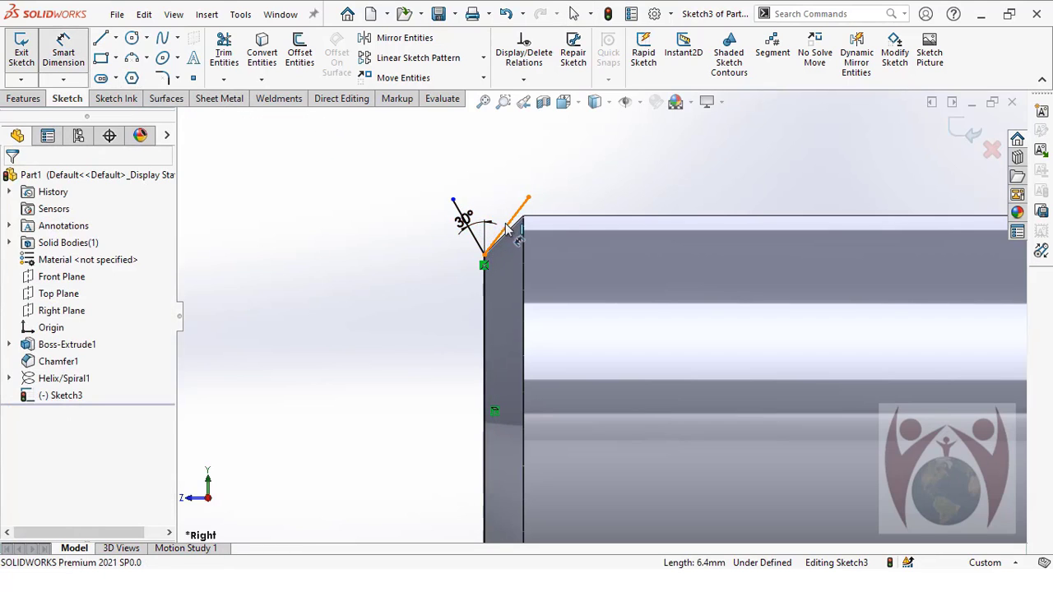
- Dimension the inner V line at 30 degrees to the converted end edge line
key("Return")
left_click(485, 259)
left_click(502, 233)
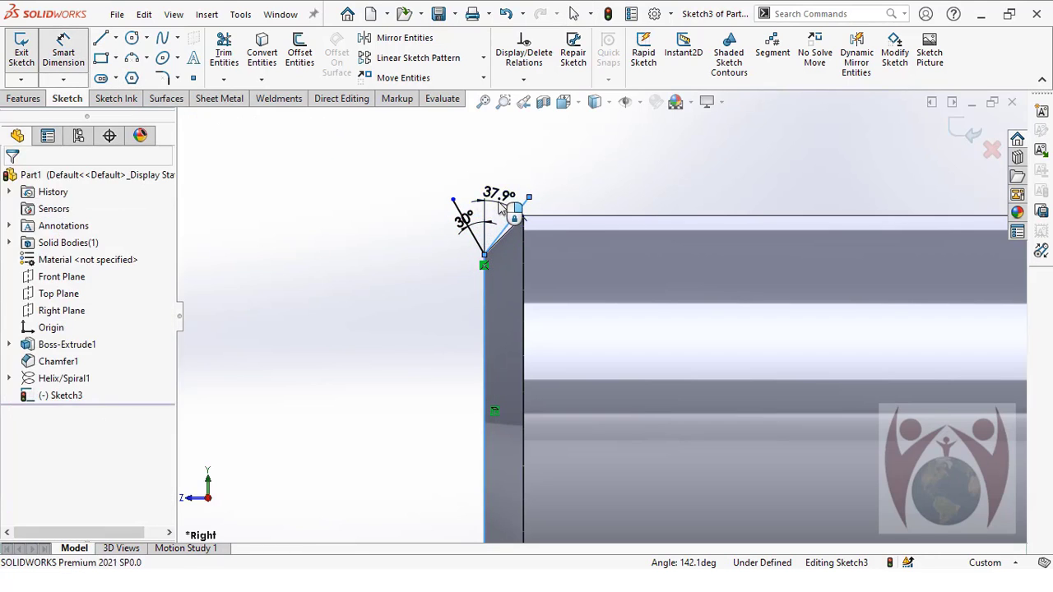
left_click(499, 209)
type("30")
key("Return")
scroll(502, 208, "down", 5)
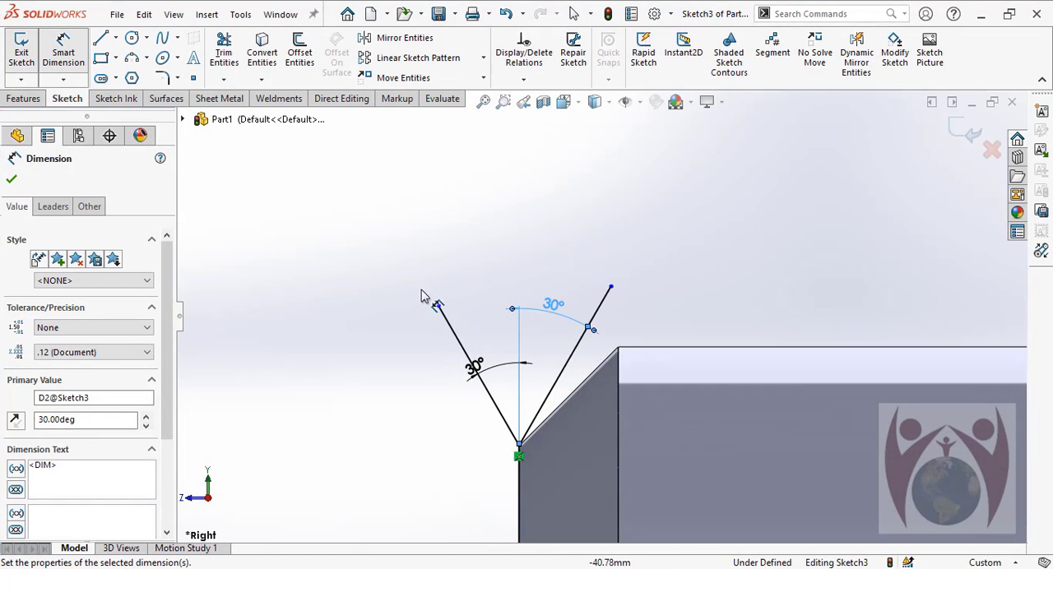
scroll(463, 271, "up", 4)
key("Escape")
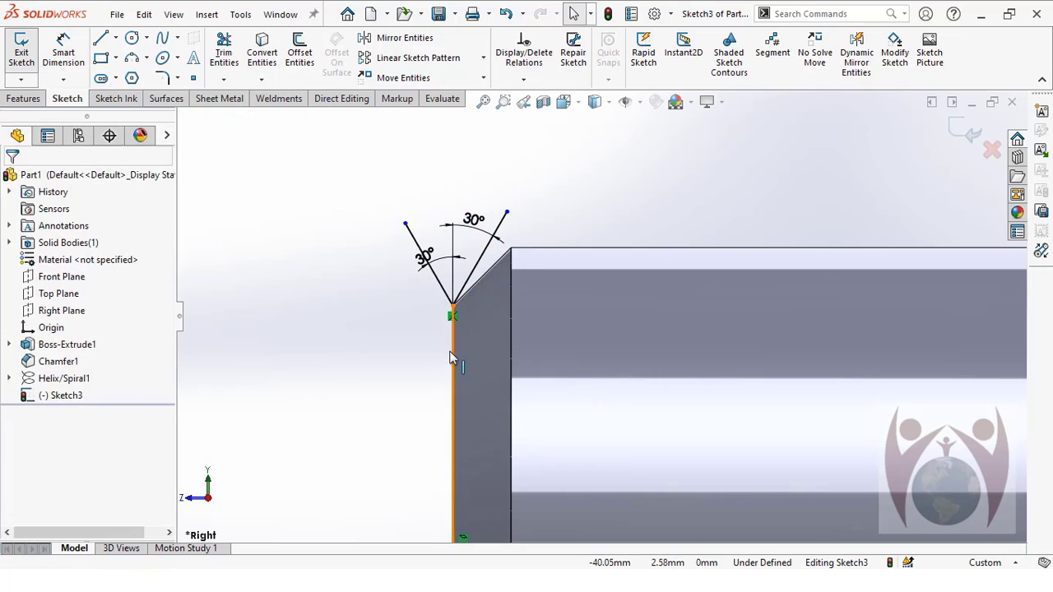
- Change the converted vertical end edge line to construction geometry
left_click(455, 345)
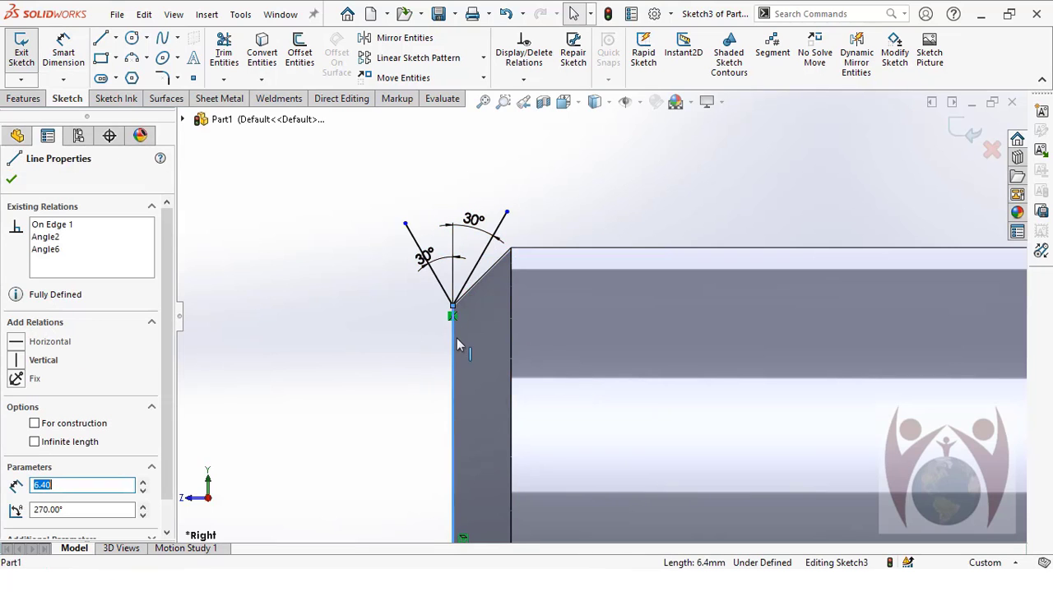
left_click(50, 427)
scroll(521, 354, "up", 4)
key("Escape")
scroll(568, 283, "down", 6)
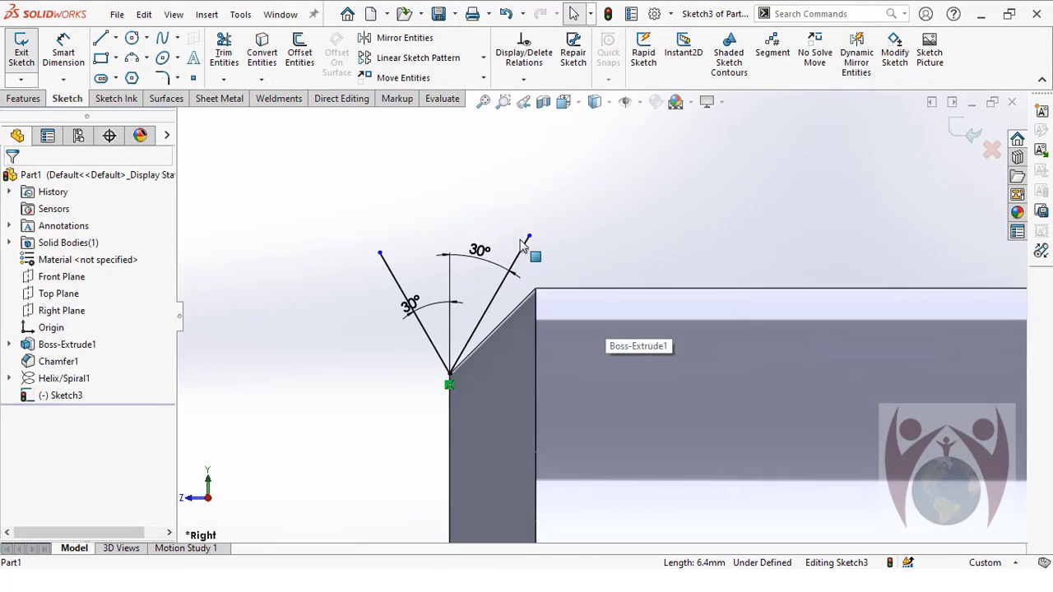
- Sketch a horizontal line across both V lines, ending at the upper corner where the chamfer meets the rod's outer surface
left_click(101, 38)
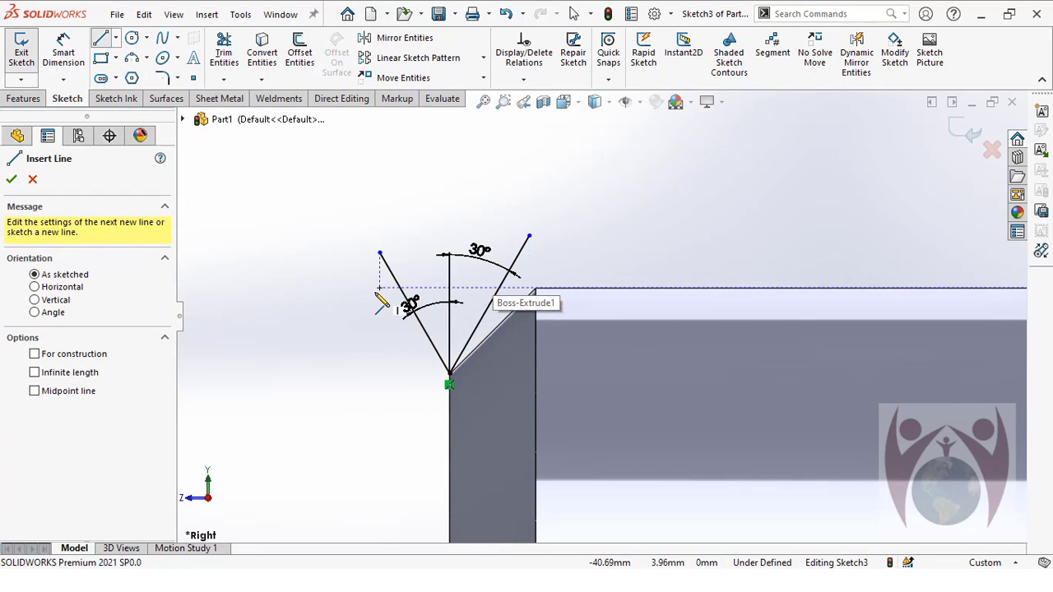
left_click(539, 290)
key("Escape")
scroll(557, 305, "down", 3)
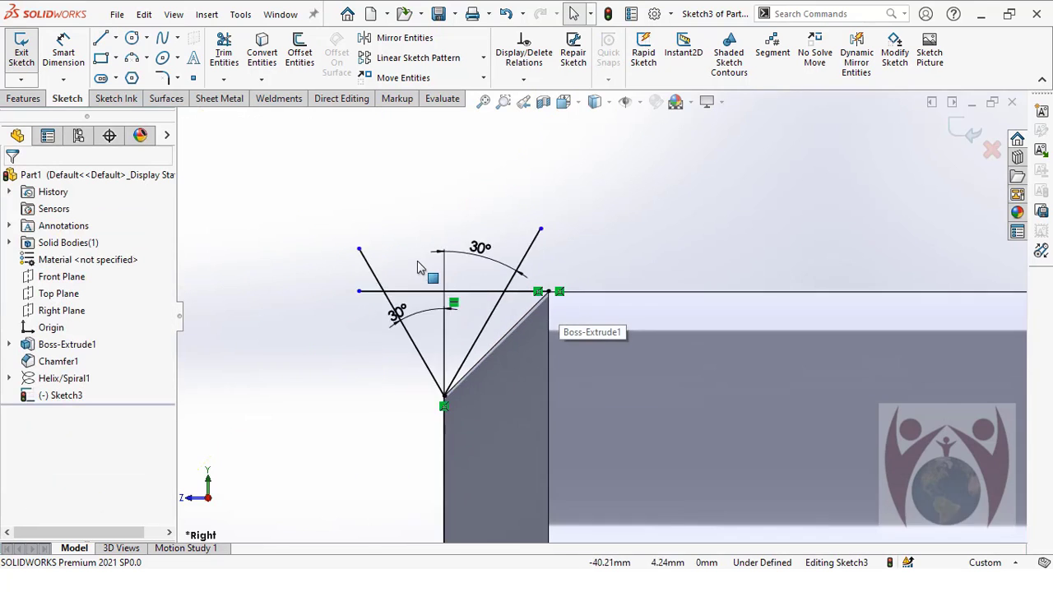
- Trim the overhanging ends of the V lines and the horizontal line to leave a closed triangle
left_click(224, 51)
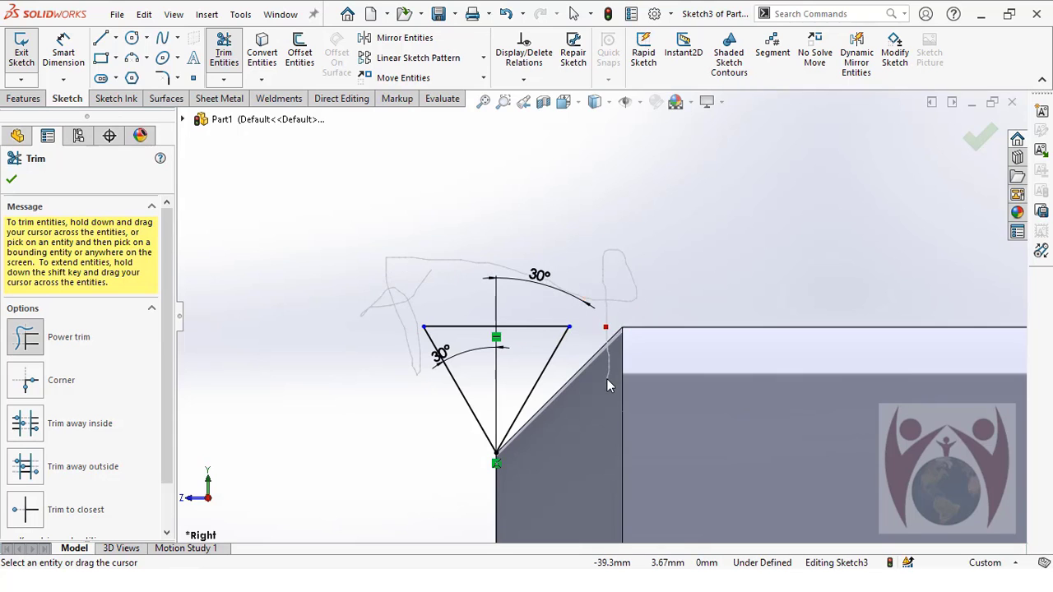
scroll(644, 346, "up", 3)
scroll(644, 346, "down", 5)
key("Escape")
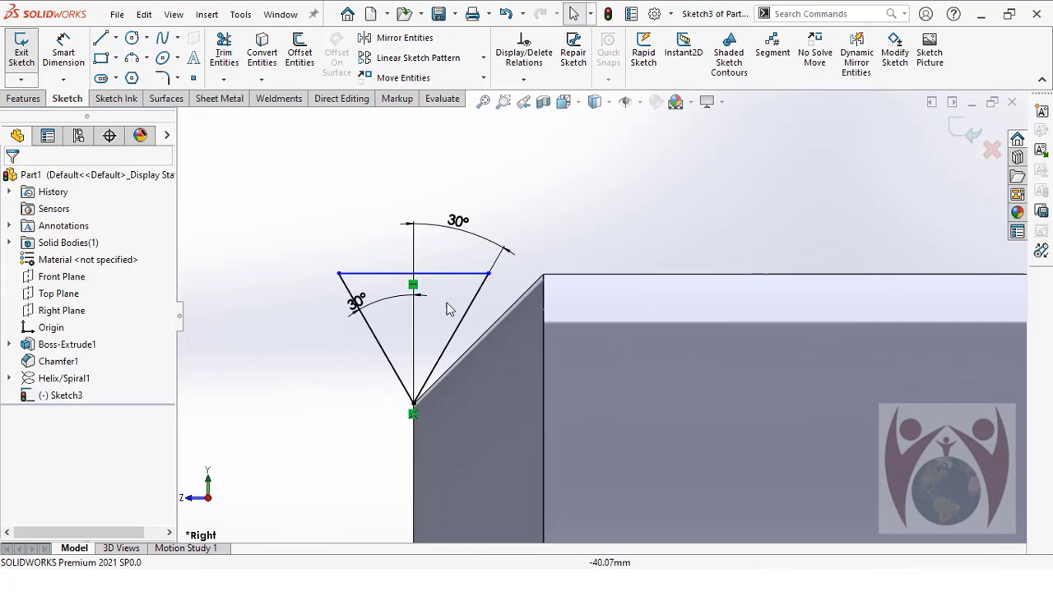
scroll(460, 337, "up", 2)
scroll(487, 308, "down", 2)
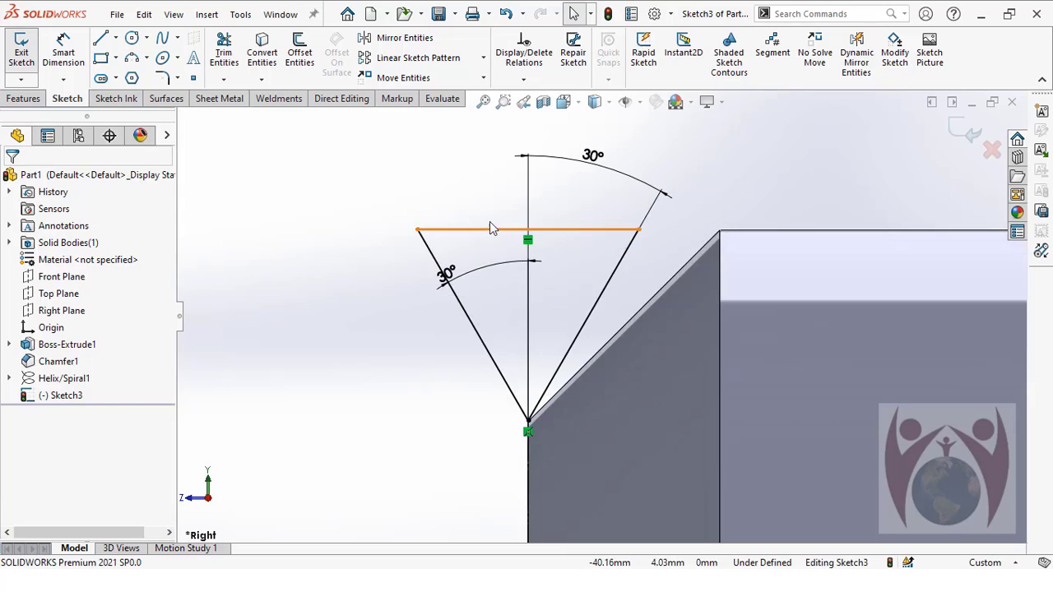
- Dimension the triangle's height from its lower tip to the horizontal line as 0.9 mm
left_click(65, 53)
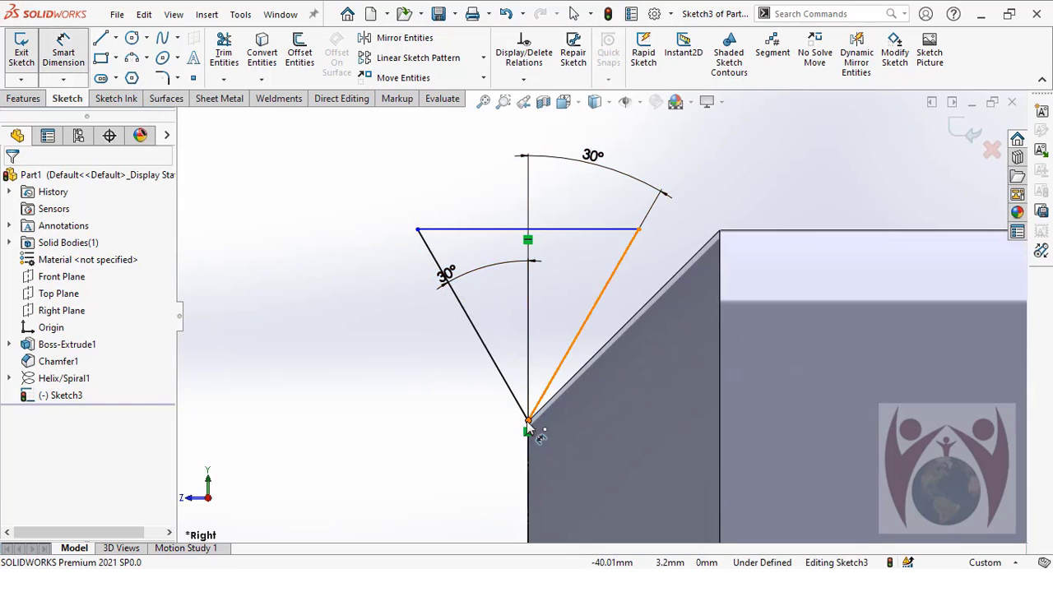
left_click(528, 421)
left_click(491, 237)
left_click(349, 333)
type("0.9")
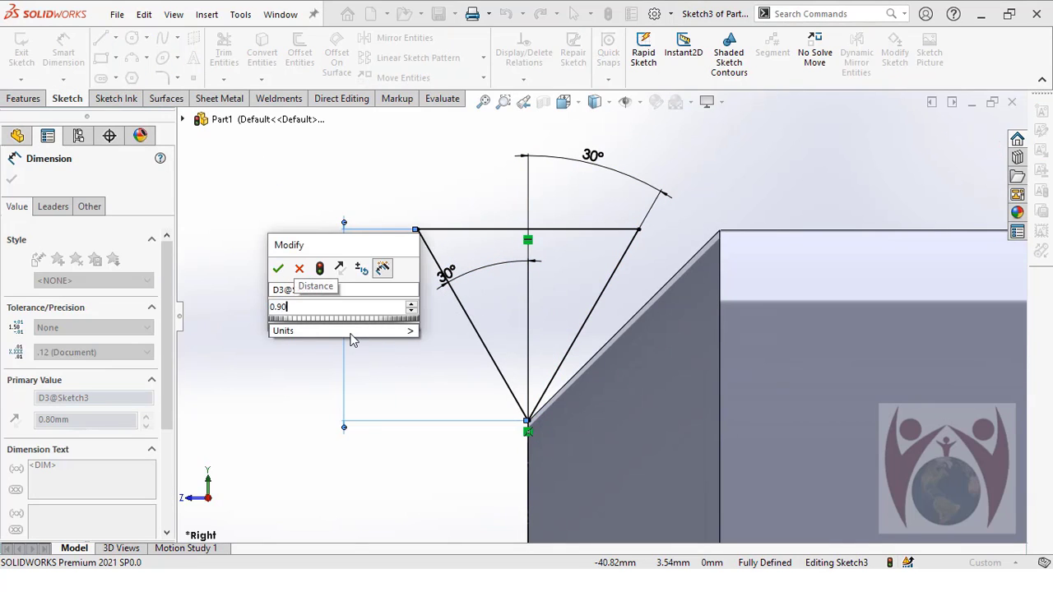
key("Return")
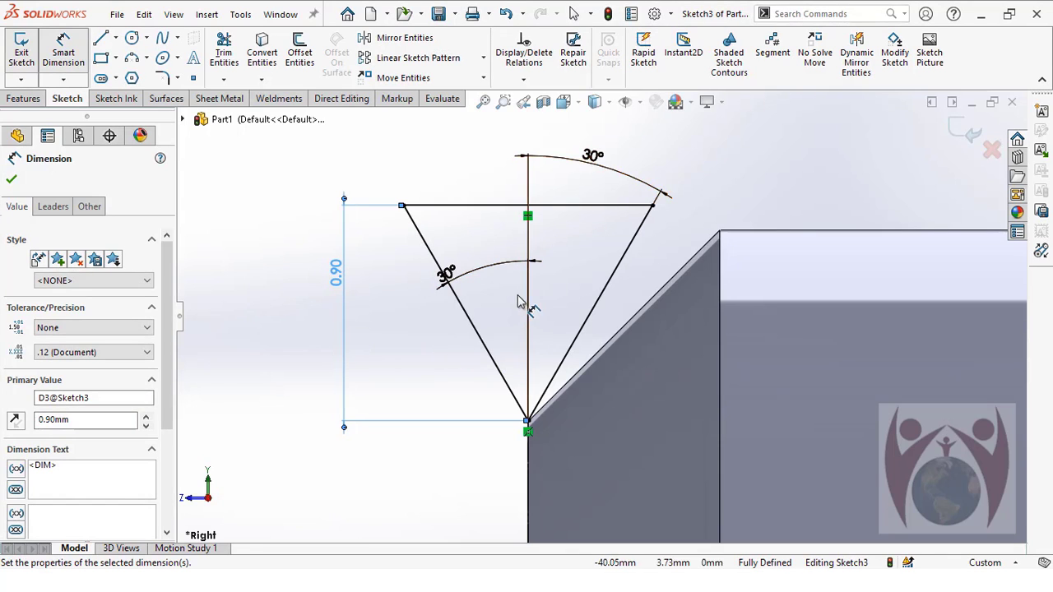
- Sketch a horizontal line about 0.45 mm long across both slanted sides near the triangle's lower tip
key("Escape")
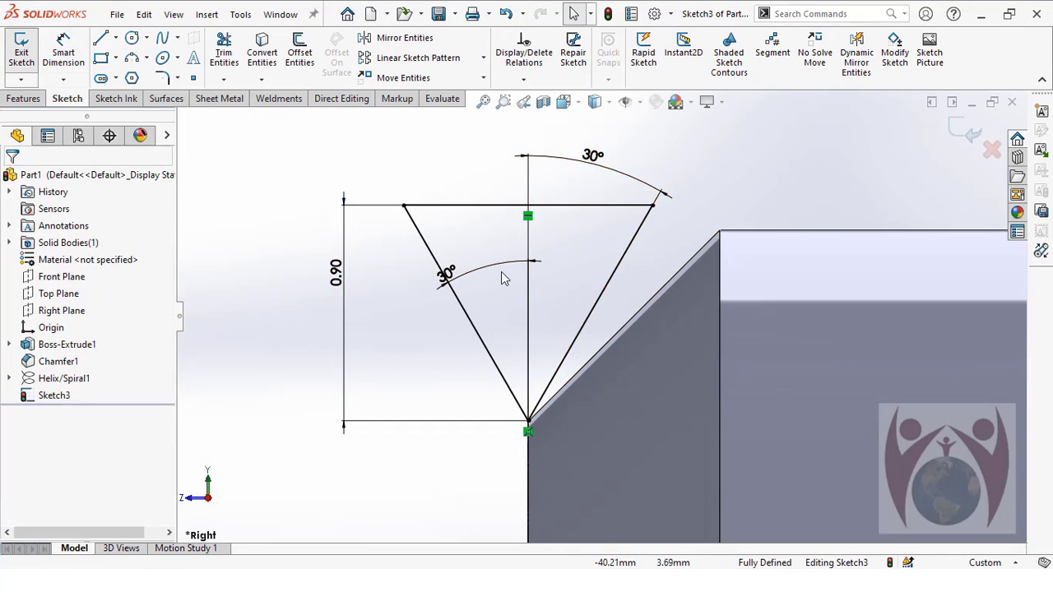
left_click(100, 41)
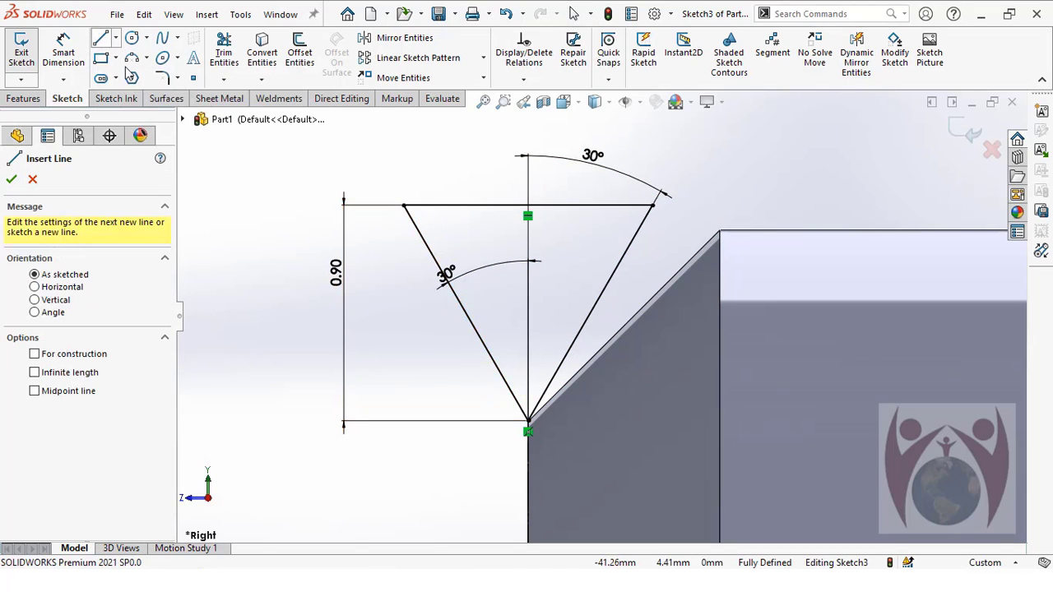
left_click(470, 365)
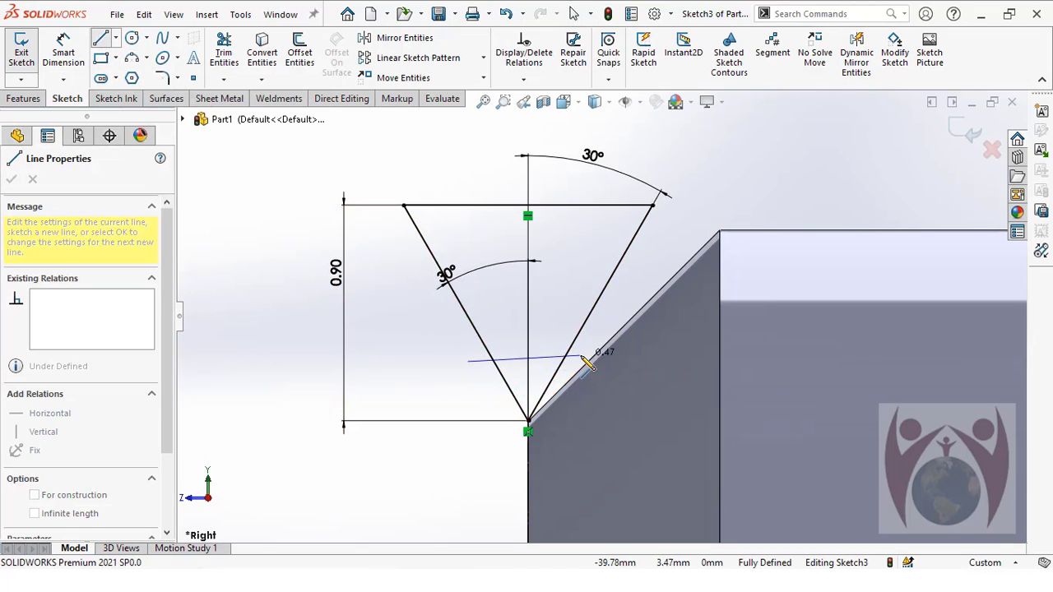
scroll(575, 362, "down", 5)
left_click(548, 340)
key("Escape")
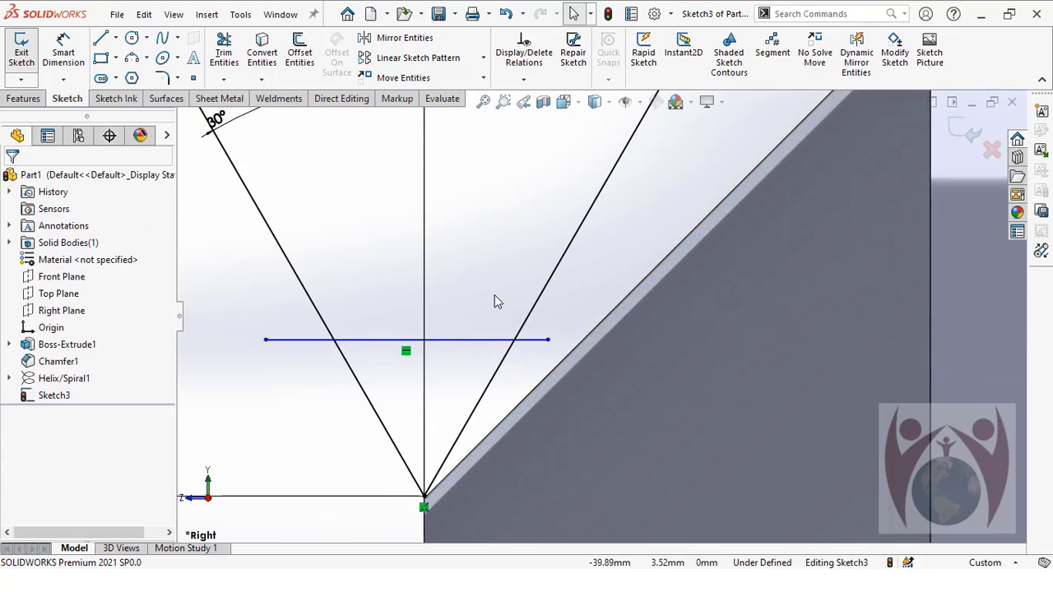
- Dimension the distance from the triangle's lower tip to the short horizontal line as 0.25 mm
scroll(495, 294, "up", 2)
left_click(63, 51)
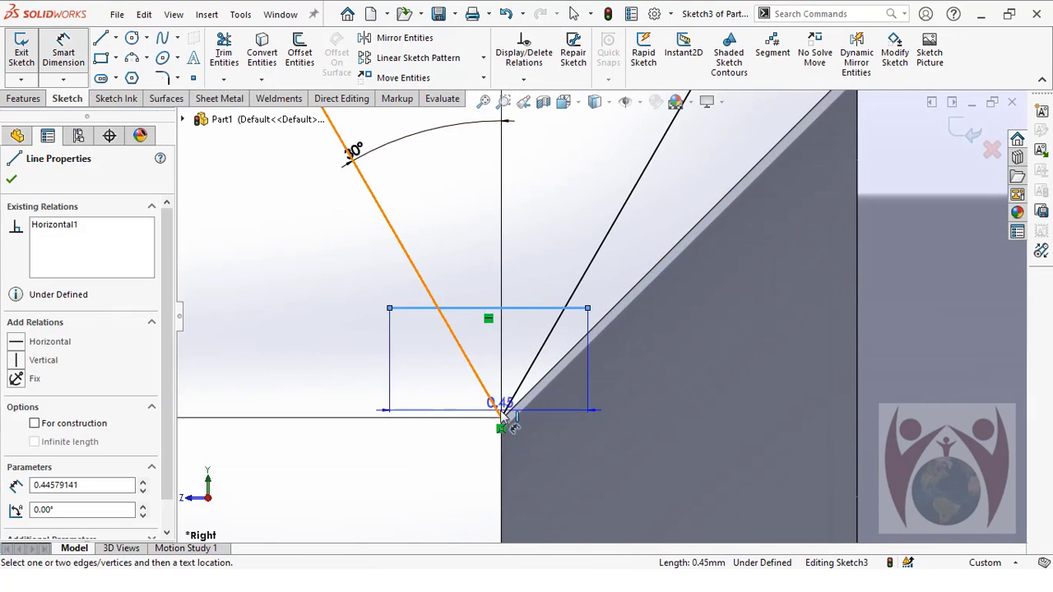
left_click(501, 421)
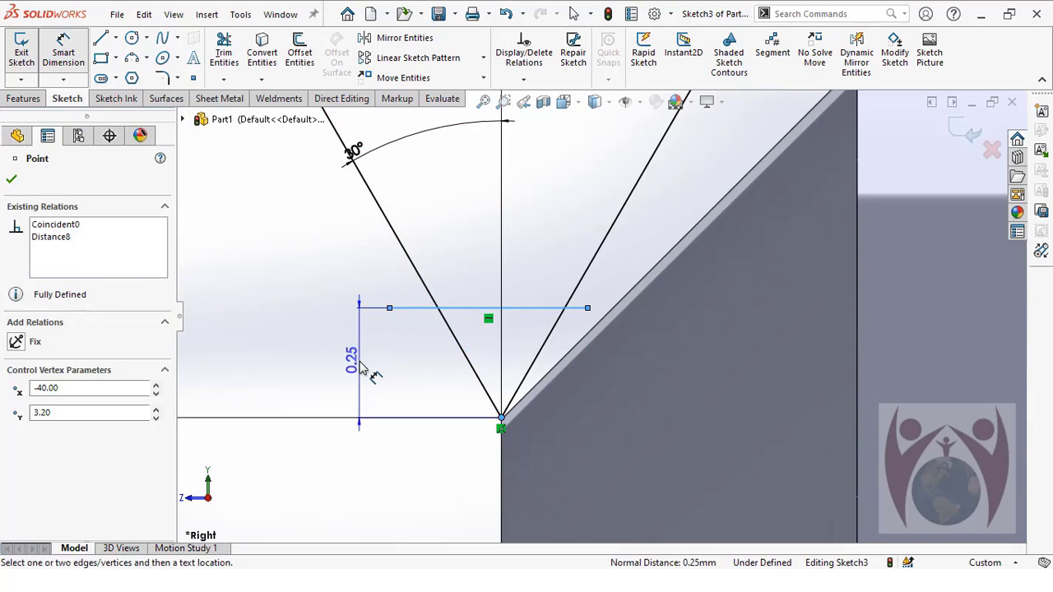
left_click(359, 367)
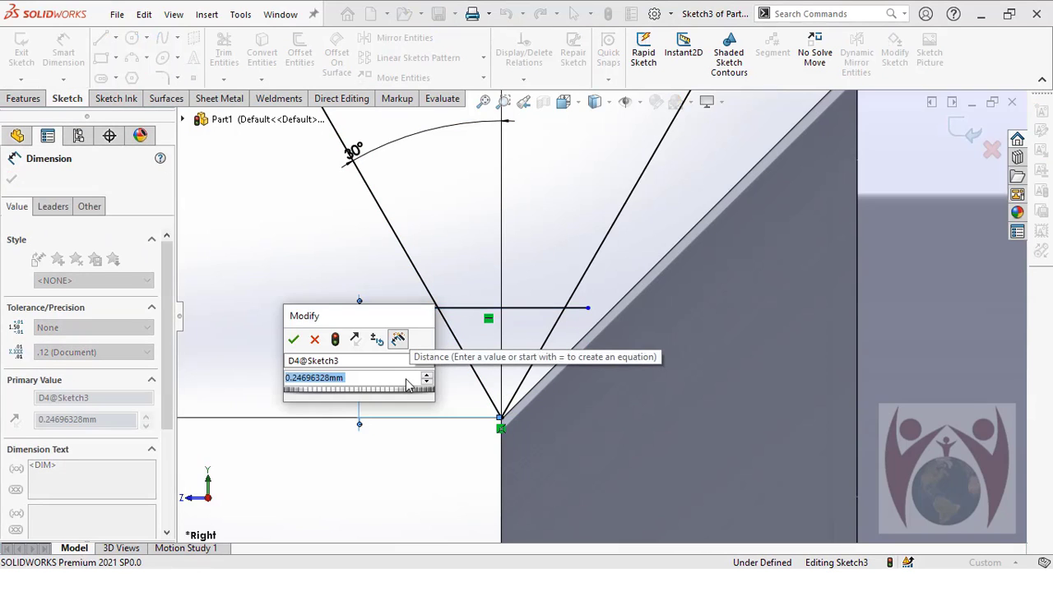
type("0.25")
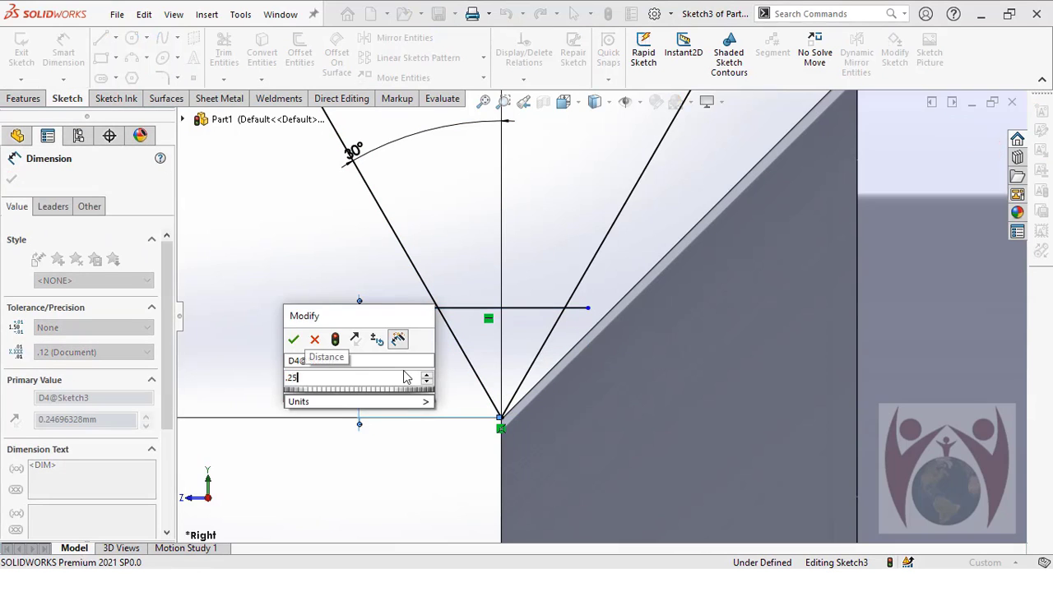
key("Return")
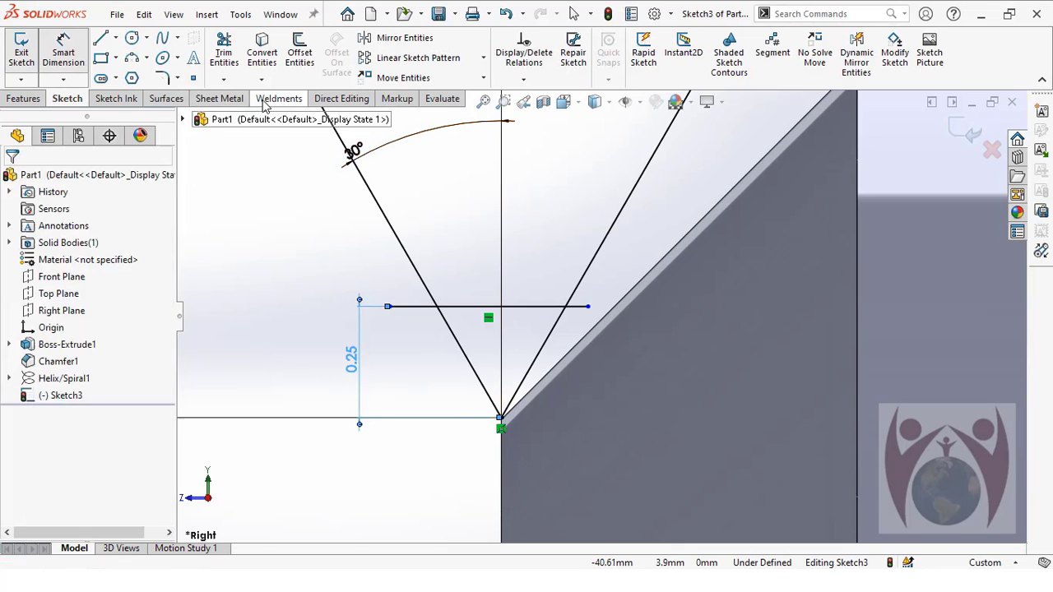
- Trim the triangle's lower tip and the overhanging ends of the short horizontal line to leave a closed trapezoid
key("t")
left_click_drag(352, 243, 413, 352)
left_click_drag(549, 346, 592, 298)
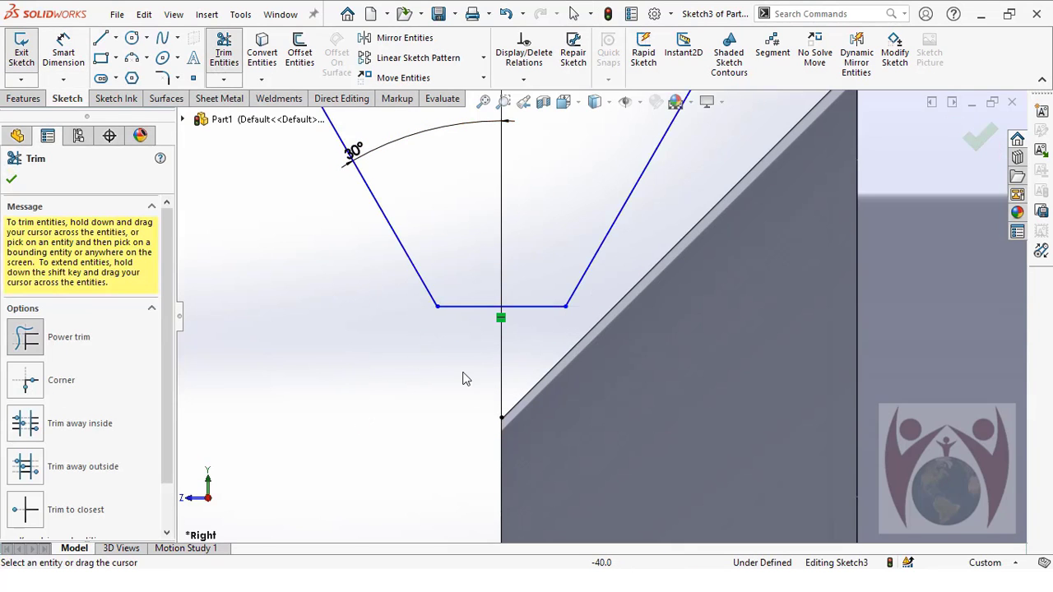
scroll(463, 378, "up", 6)
scroll(576, 333, "down", 5)
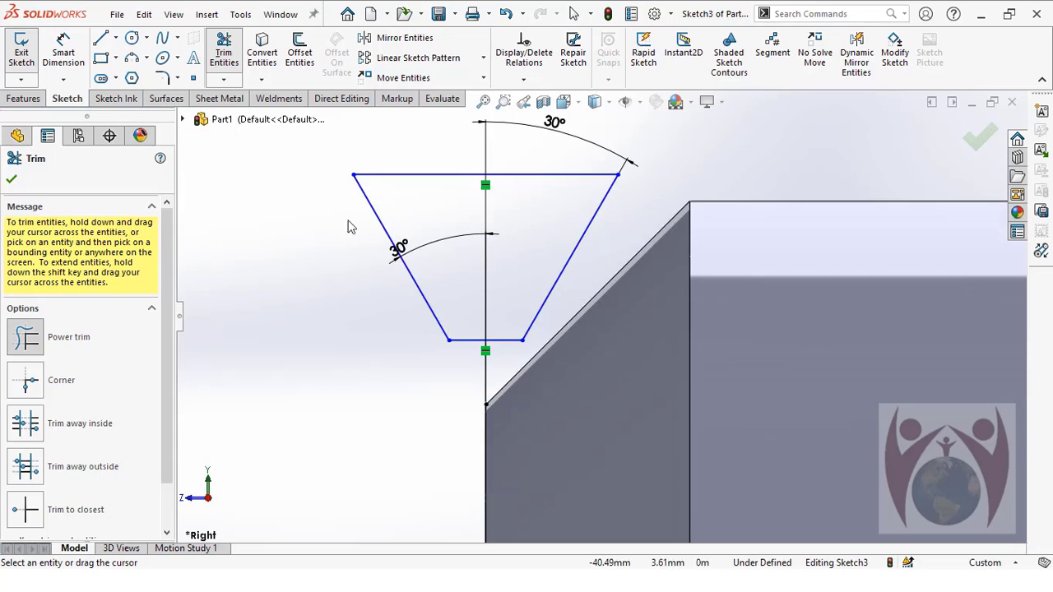
- Dimension the distance between the trapezoid's short lower line and the chamfer's lower corner point as 0.25 mm
key("d")
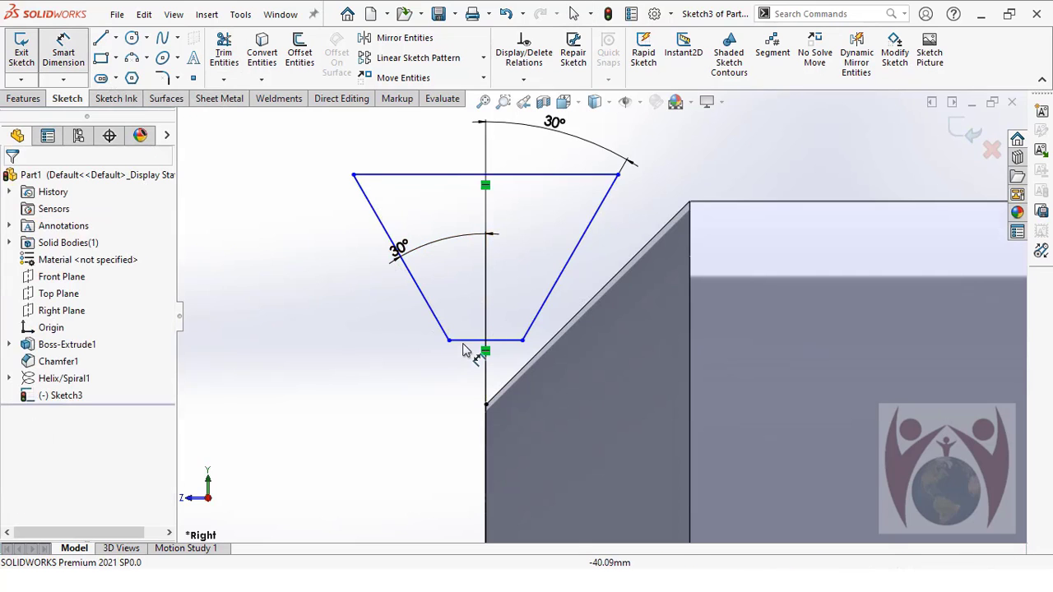
left_click(462, 342)
left_click(485, 405)
left_click(403, 375)
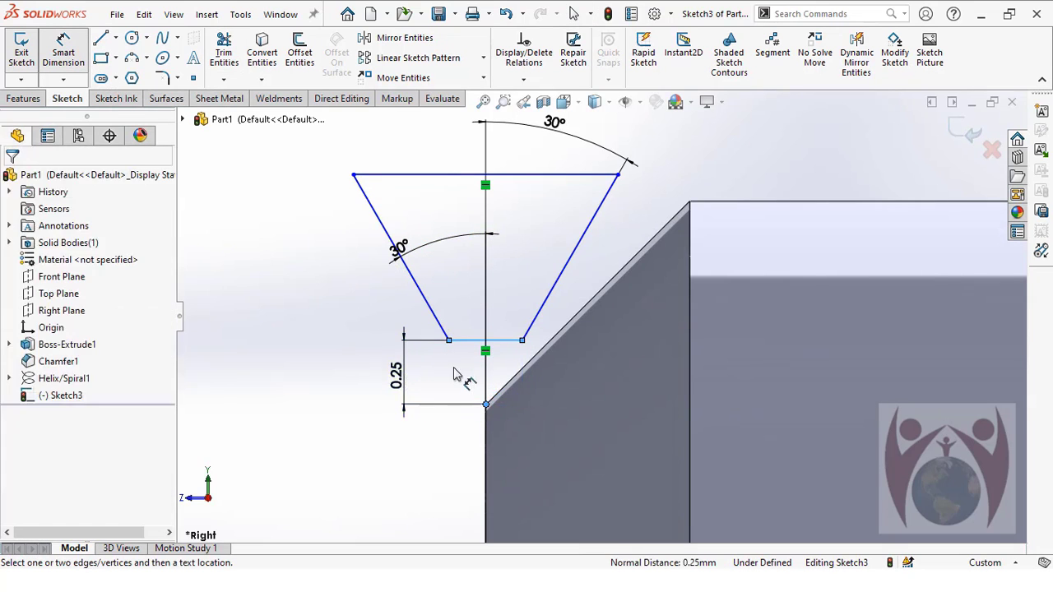
key("Return")
key("Escape")
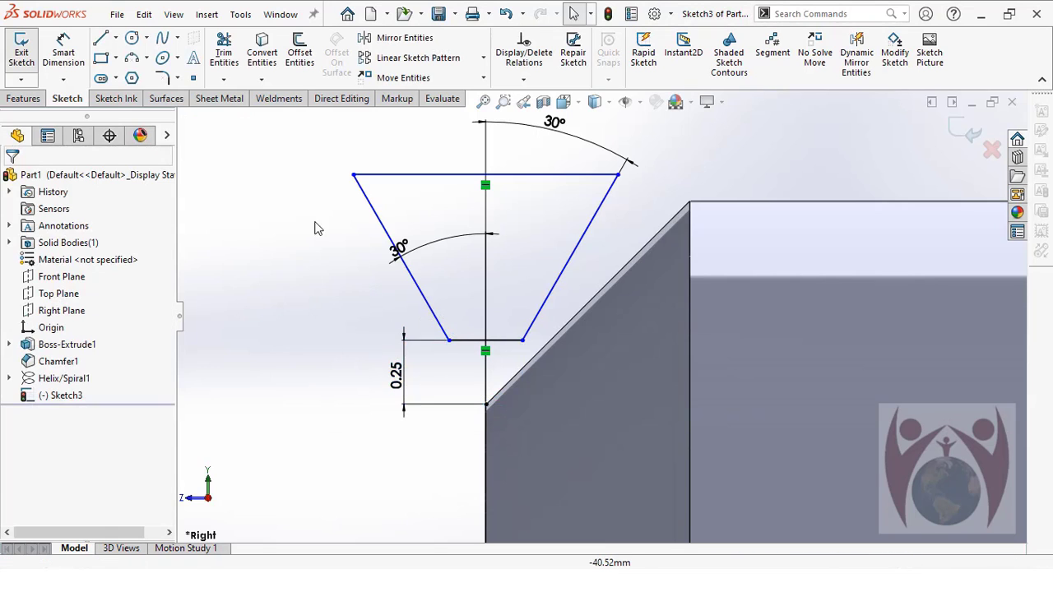
- Dimension the distance between the trapezoid's long upper line and the chamfer's lower corner point as 0.9 mm
key("d")
left_click(487, 341)
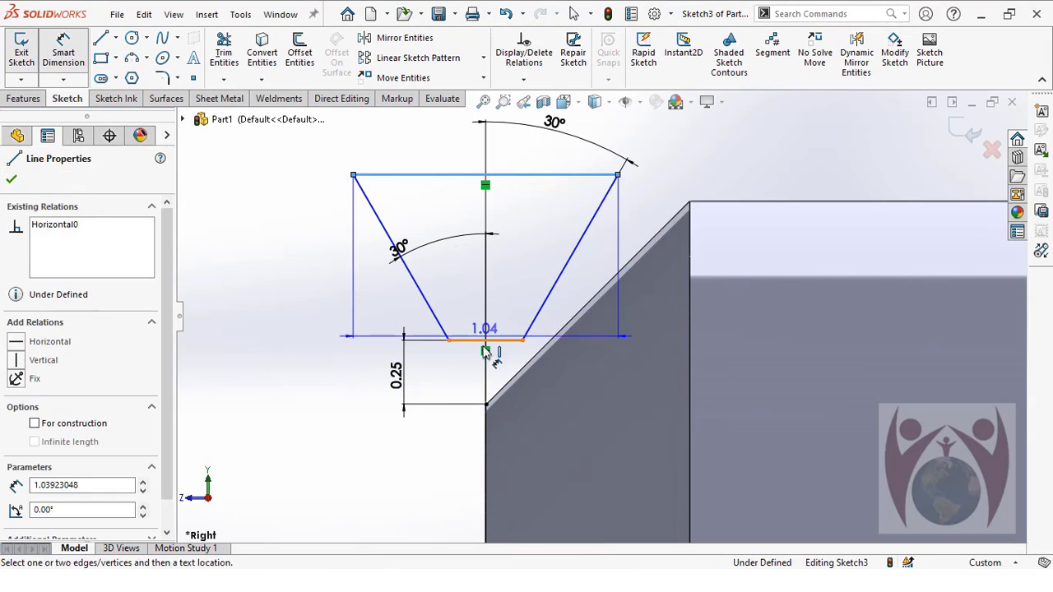
left_click(486, 405)
left_click(322, 327)
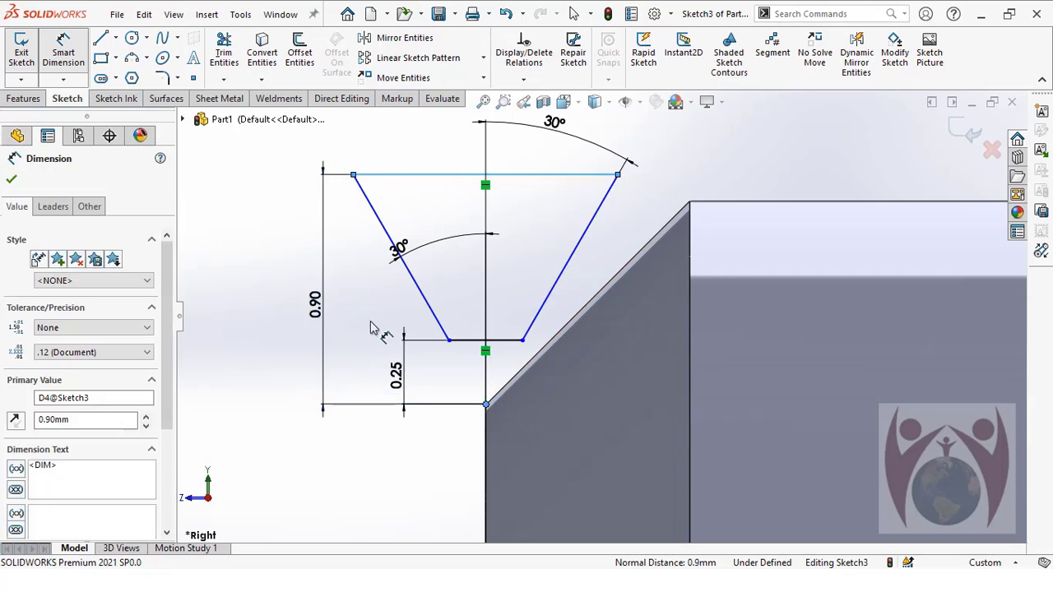
left_click(258, 285)
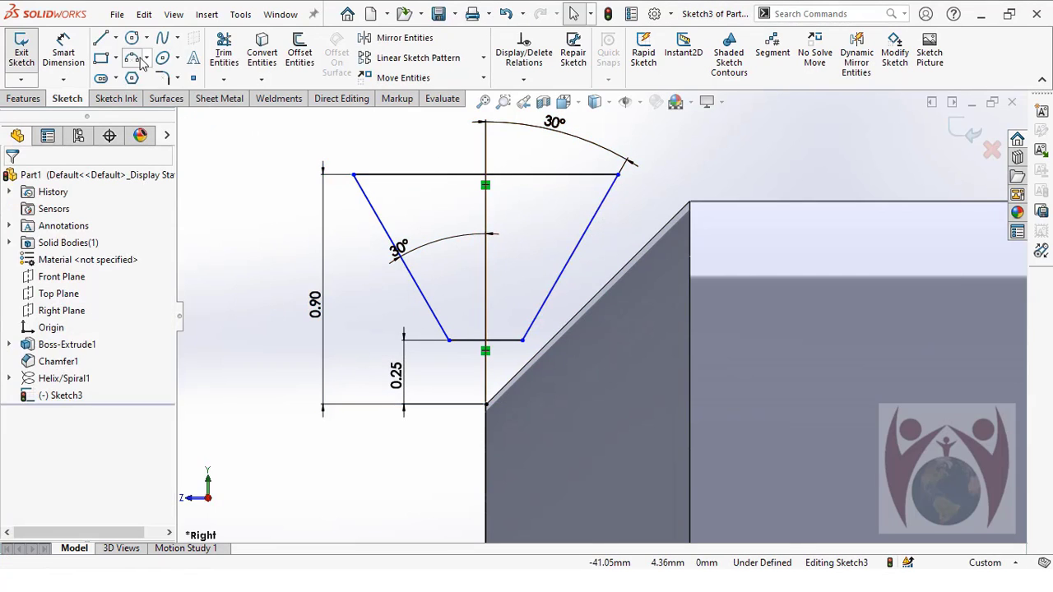
- Try to dimension the angle between the trapezoid's two slanted sides
left_click(66, 56)
left_click(540, 314)
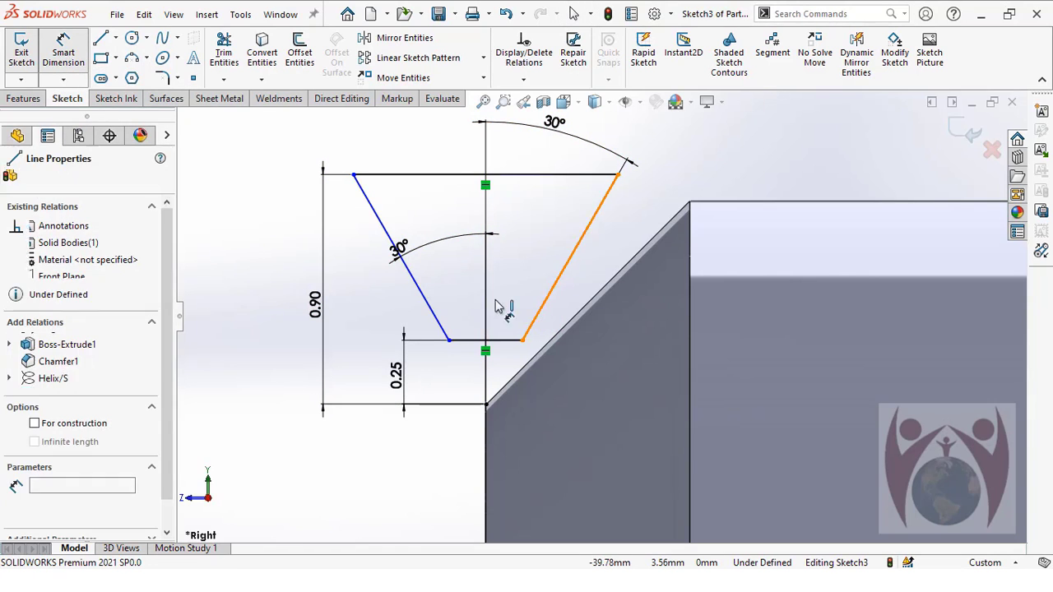
left_click(439, 309)
left_click(460, 280)
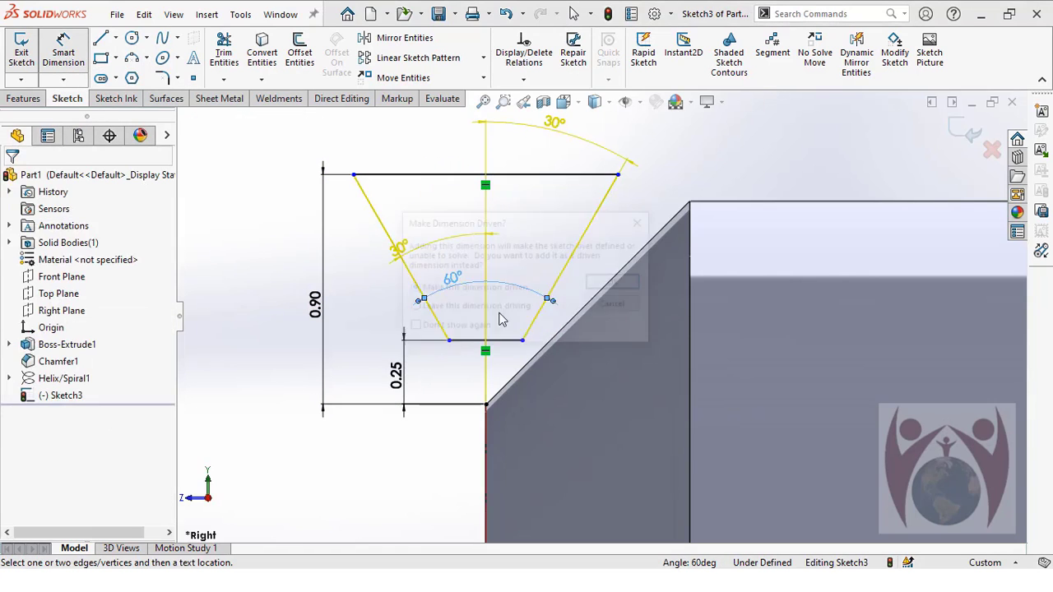
left_click(611, 303)
key("Escape")
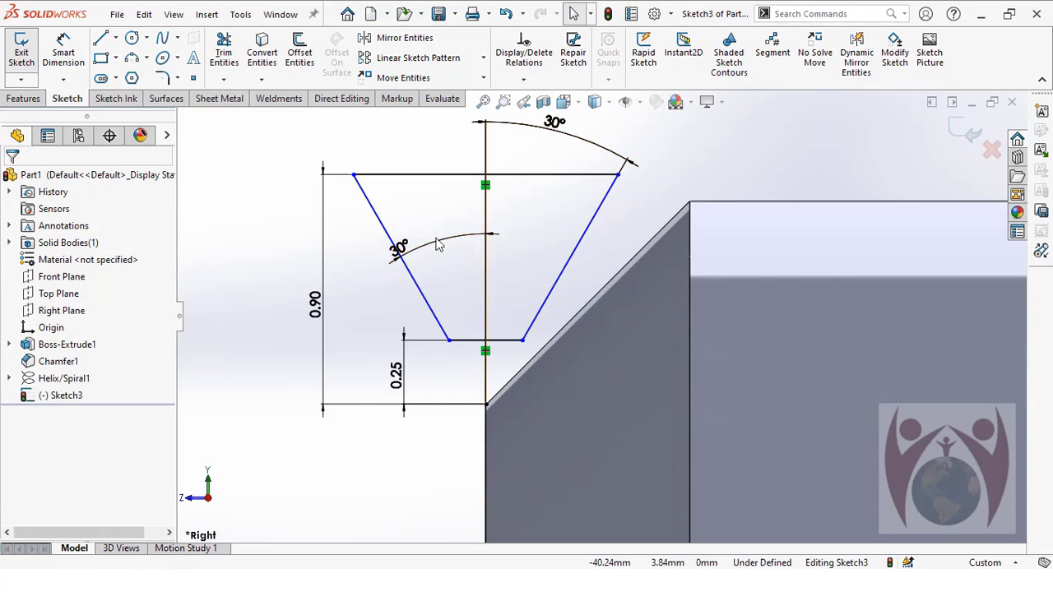
- Try to dimension the angle between the trapezoid's slanted side farther from the rod and the vertical construction line
scroll(571, 343, "down", 1)
scroll(570, 344, "up", 2)
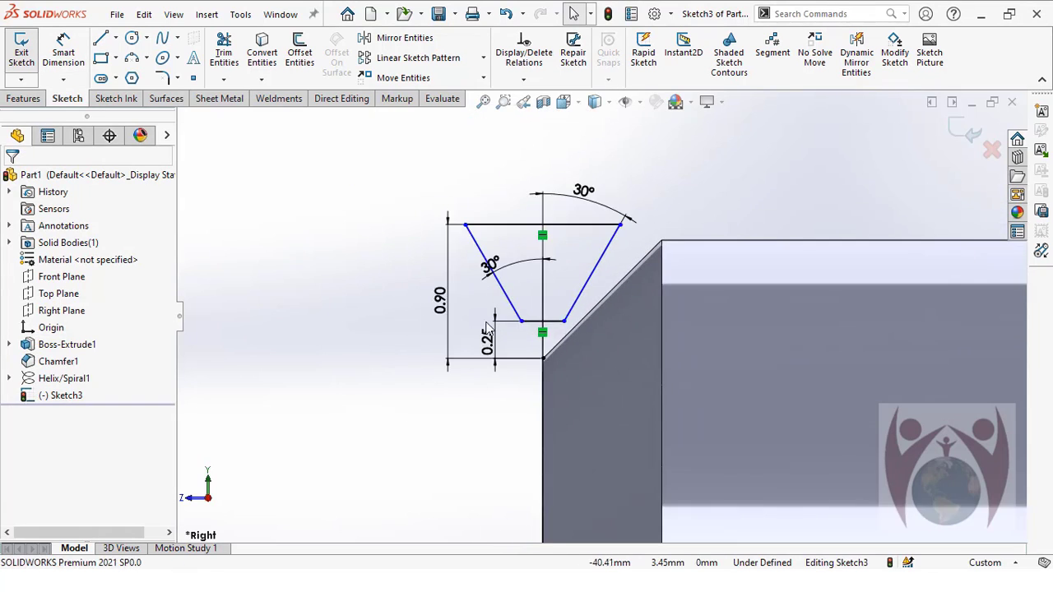
scroll(520, 314, "down", 2)
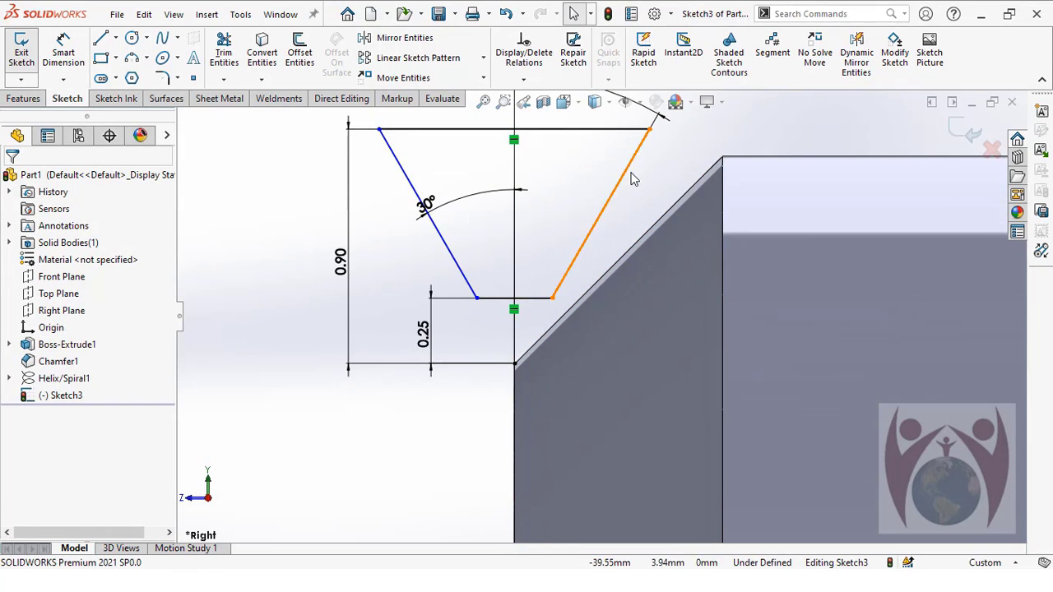
left_click(63, 51)
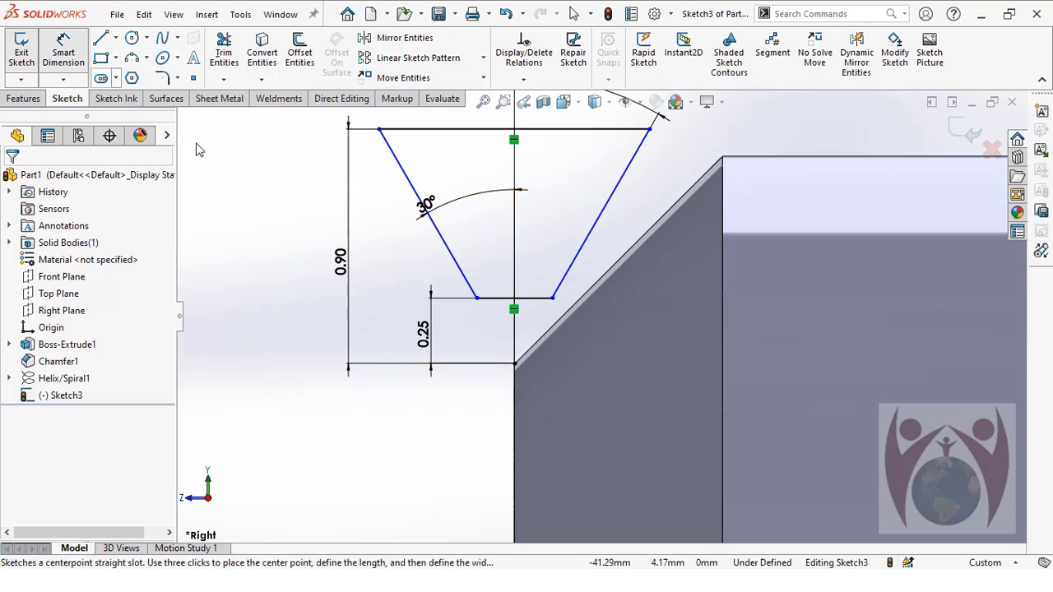
left_click(454, 268)
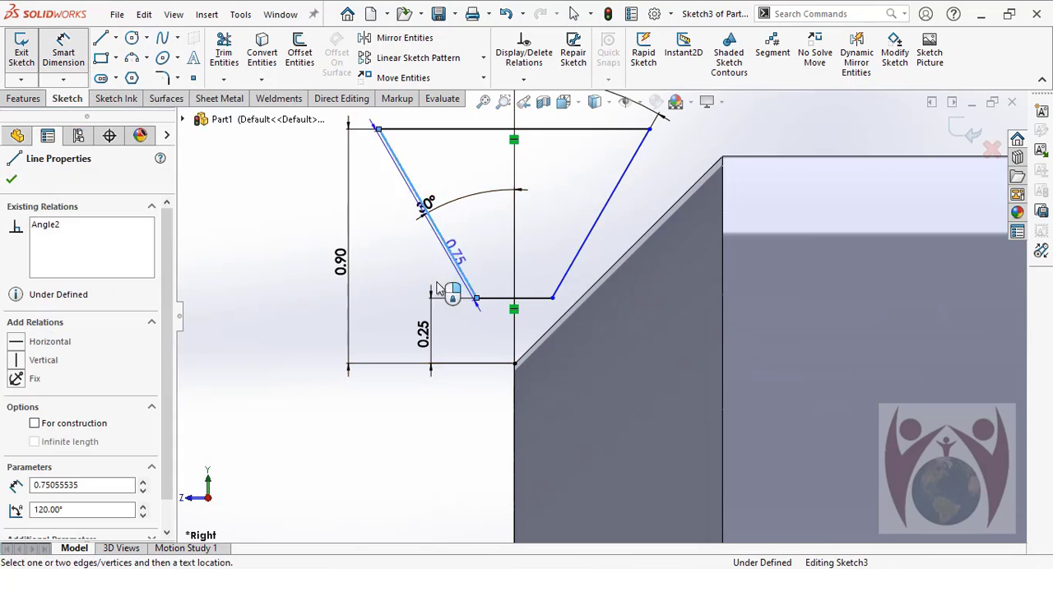
left_click(516, 410)
left_click(383, 367)
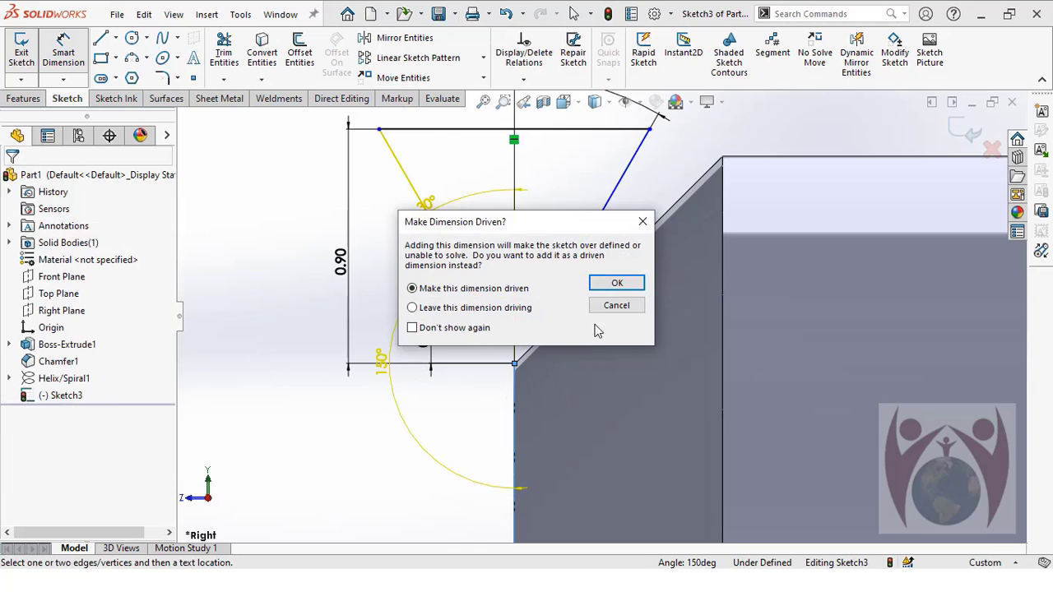
left_click(616, 305)
- Try applying a Fix relation to the trapezoid's two slanted sides and undo it
scroll(543, 317, "down", 3)
scroll(571, 325, "up", 1)
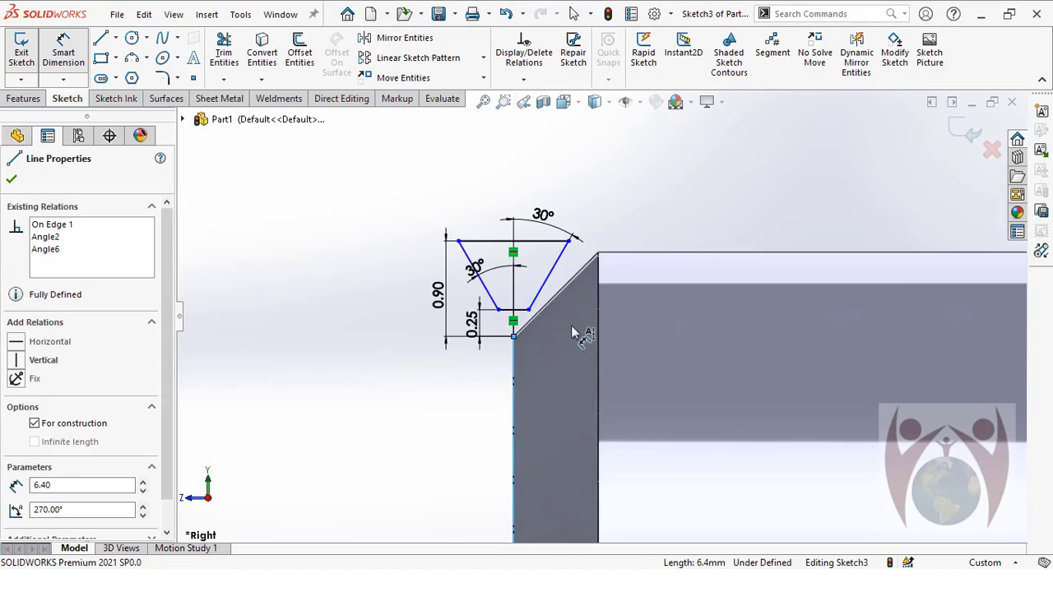
scroll(625, 346, "down", 3)
scroll(683, 362, "down", 5)
scroll(474, 211, "up", 2)
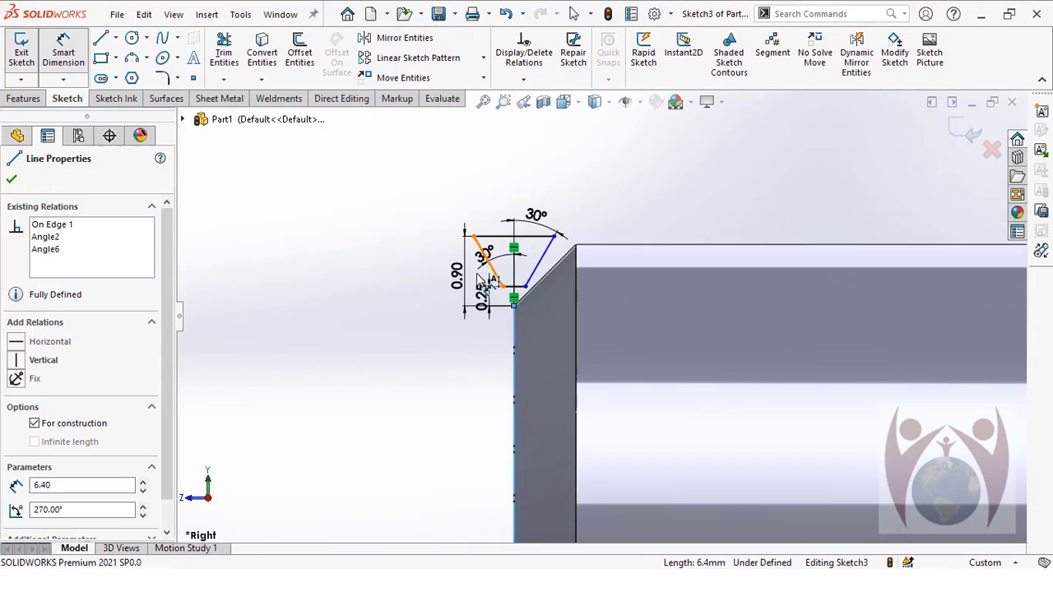
scroll(573, 271, "down", 2)
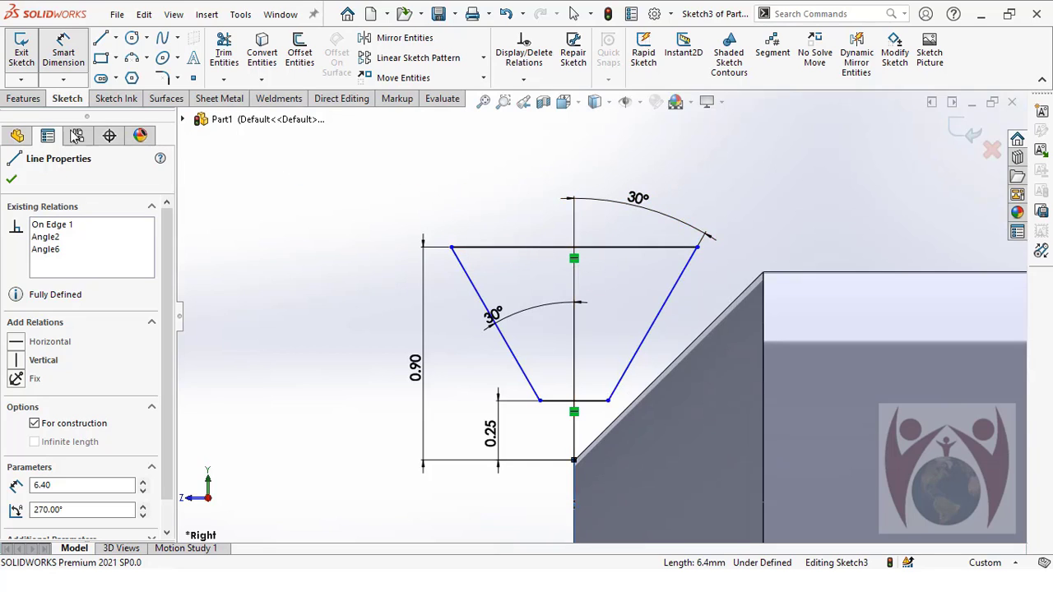
left_click(13, 180)
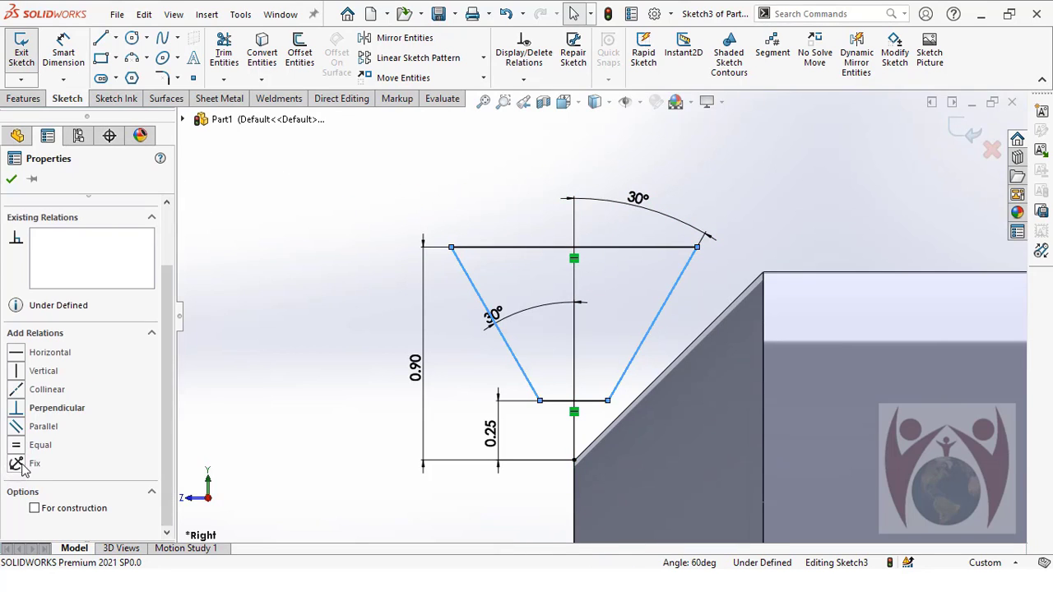
left_click(17, 463)
left_click(12, 178)
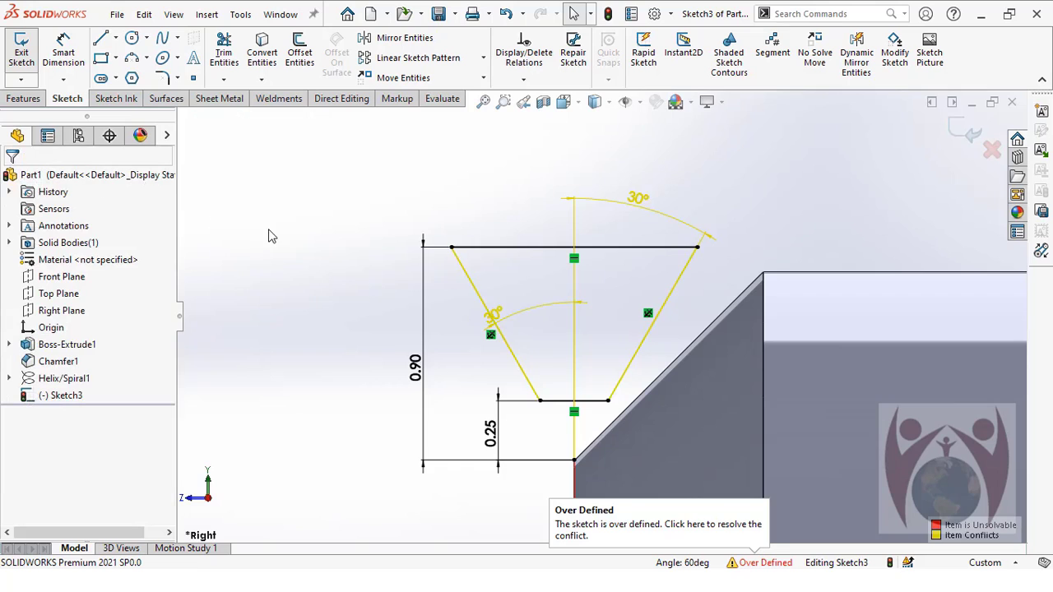
key("ctrl+z")
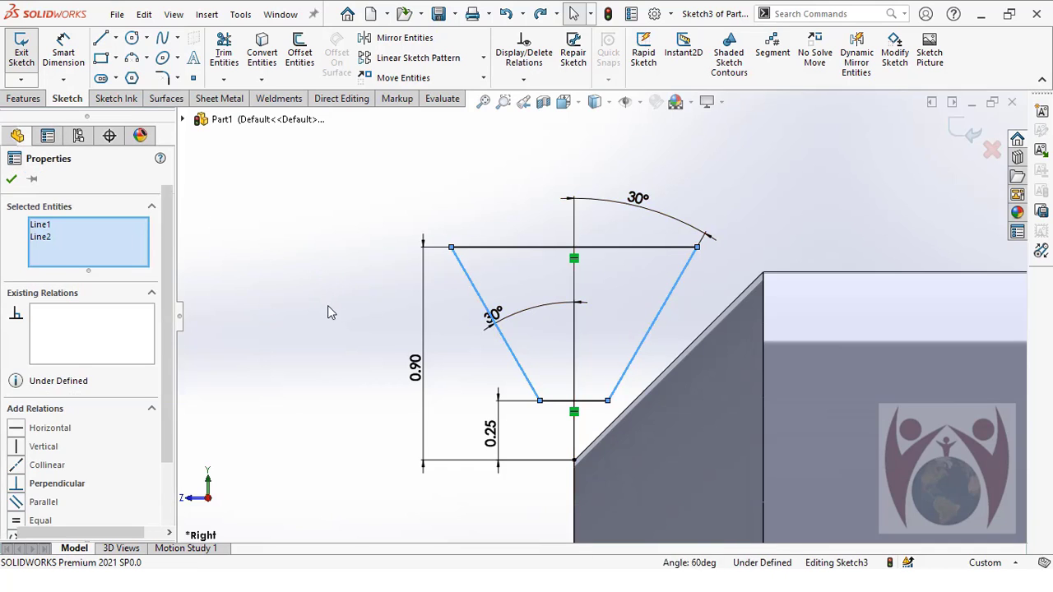
left_click(328, 305)
scroll(340, 299, "up", 3)
scroll(794, 383, "down", 3)
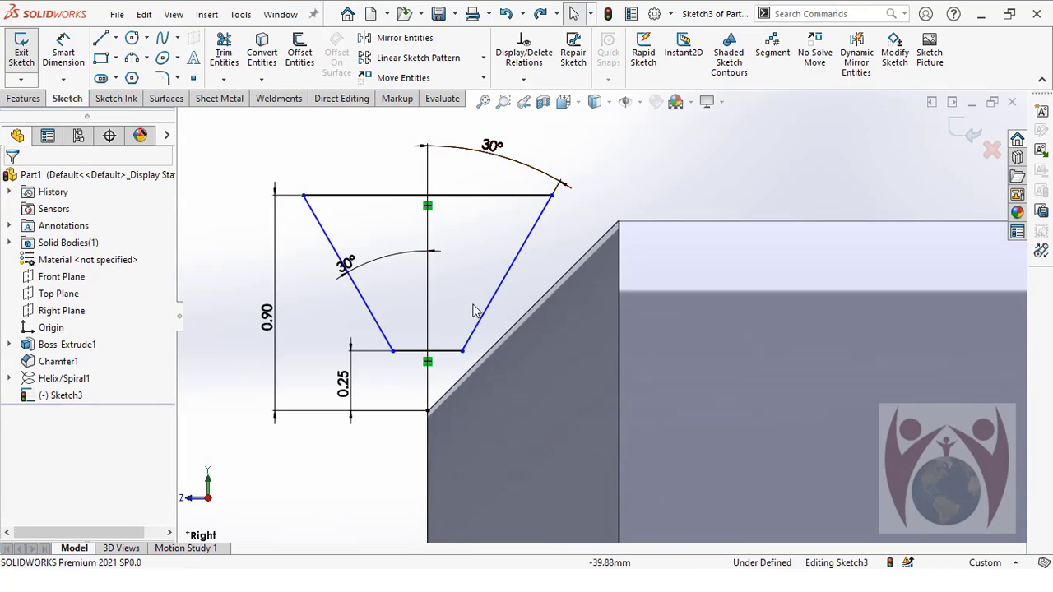
scroll(602, 343, "up", 5)
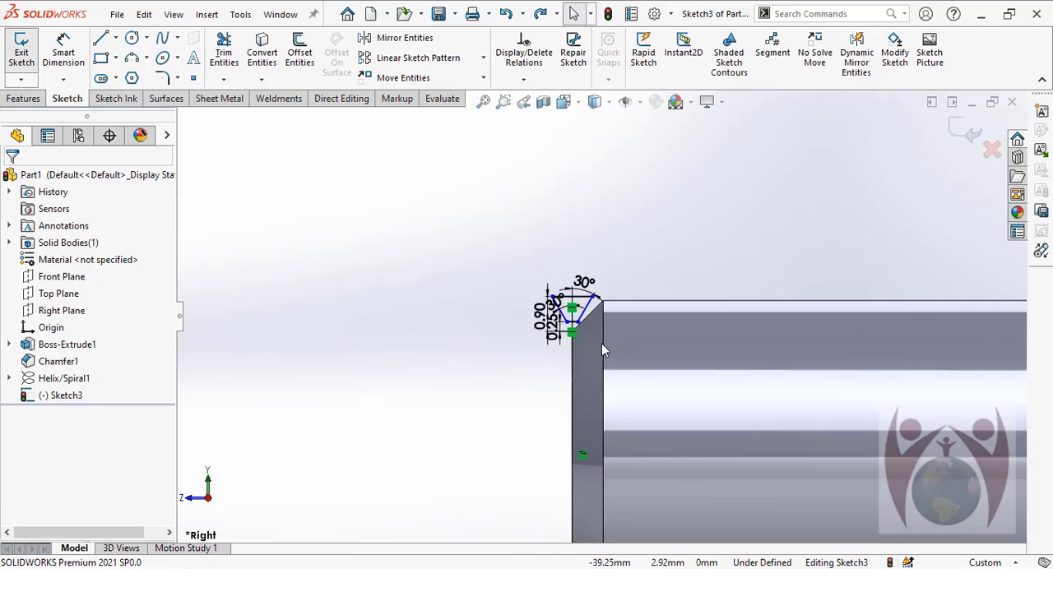
scroll(809, 371, "down", 6)
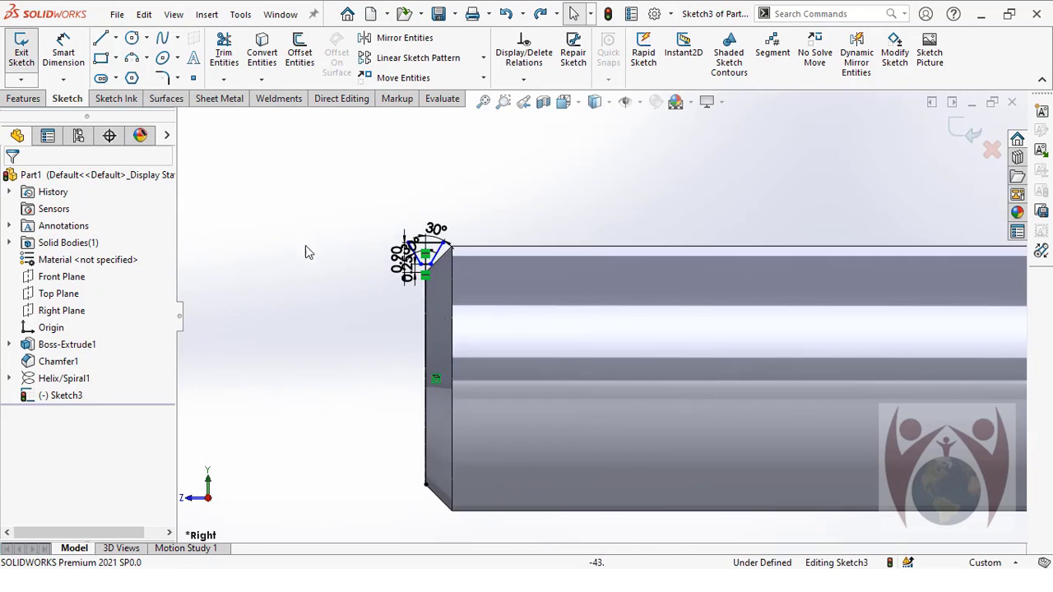
scroll(460, 286, "down", 5)
scroll(416, 238, "up", 3)
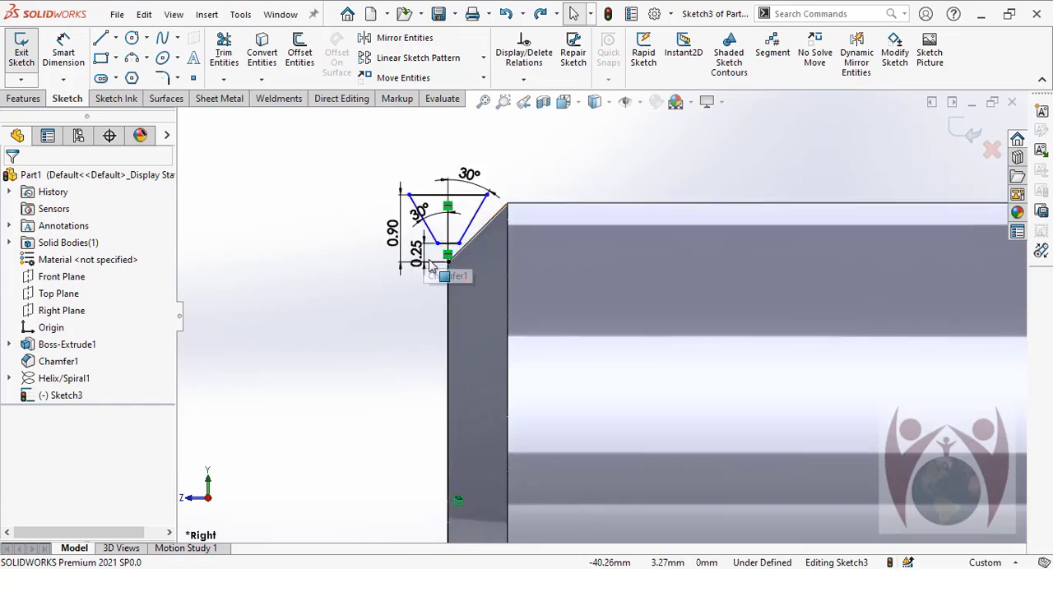
- Close the trapezoid sketch and cut the thread with a Swept Cut, using the trapezoid as profile and the helix as path
scroll(437, 273, "down", 2)
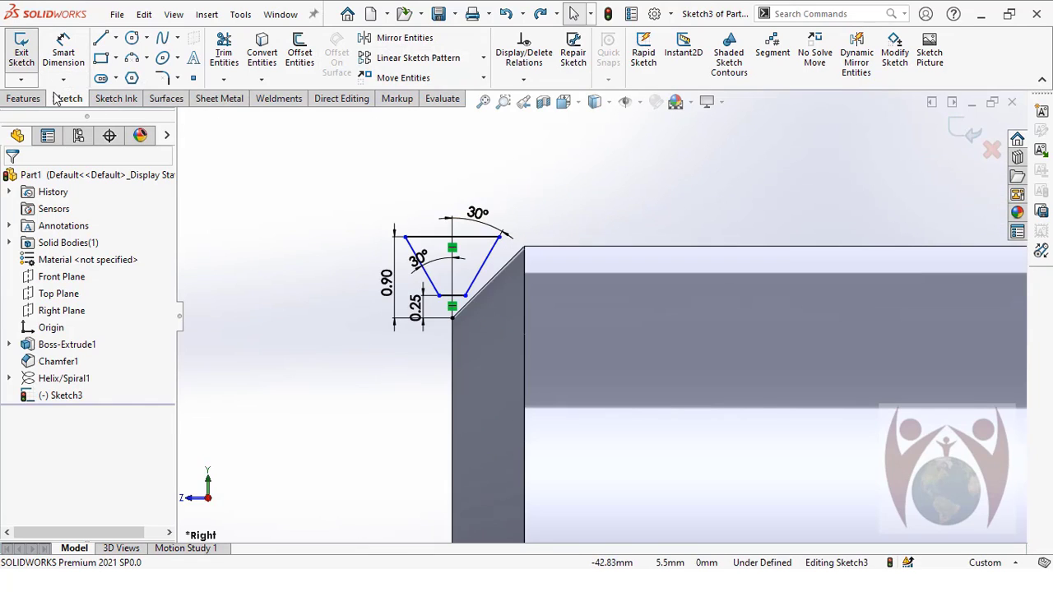
left_click(973, 134)
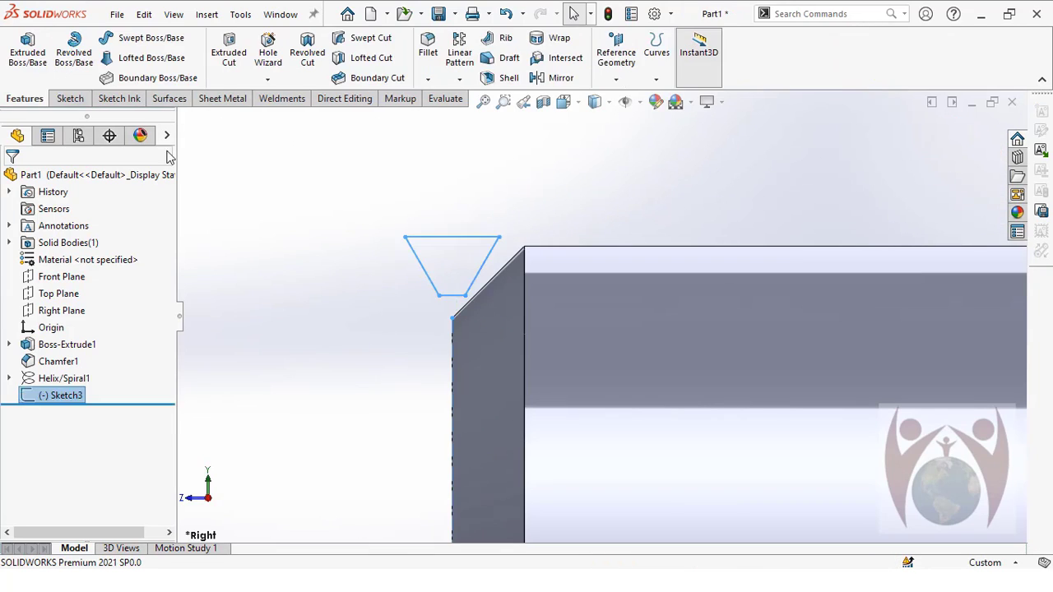
left_click(368, 38)
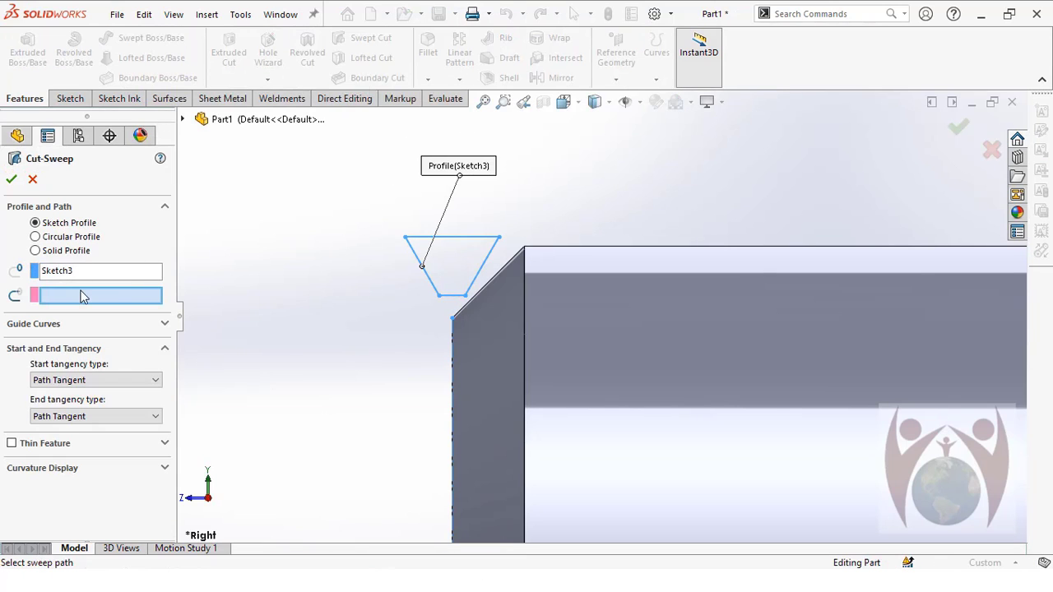
left_click(183, 120)
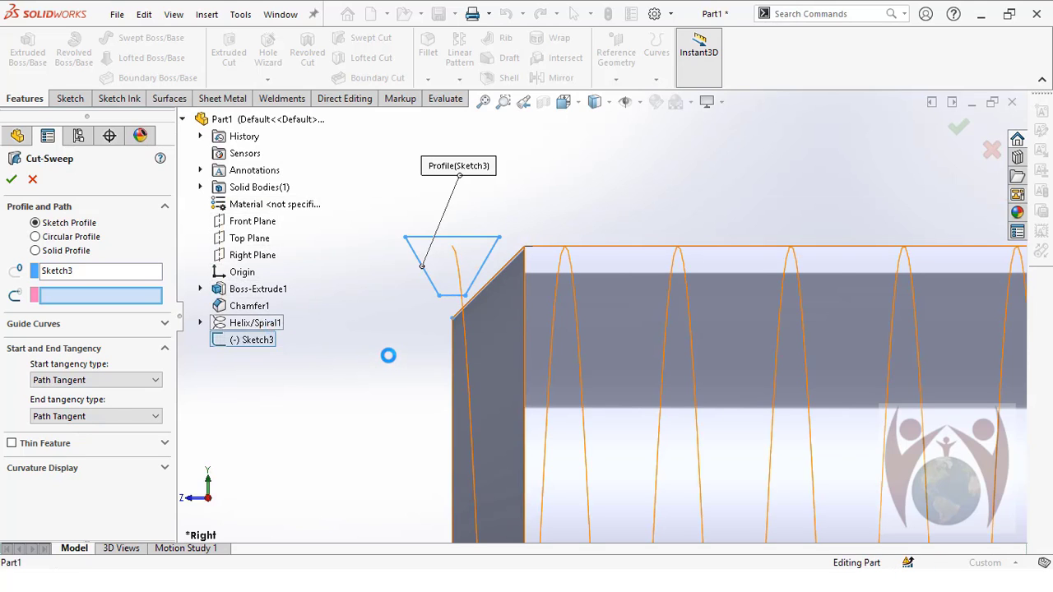
scroll(584, 353, "up", 10)
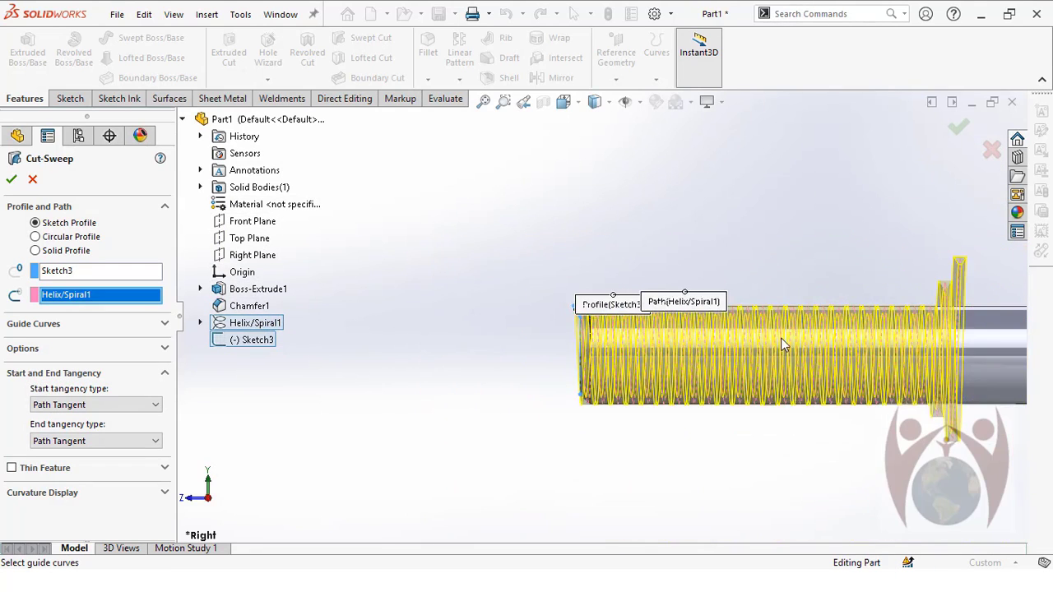
scroll(781, 337, "down", 5)
scroll(845, 298, "up", 5)
scroll(855, 307, "down", 5)
scroll(735, 325, "up", 3)
middle_click_drag(735, 326, 717, 326)
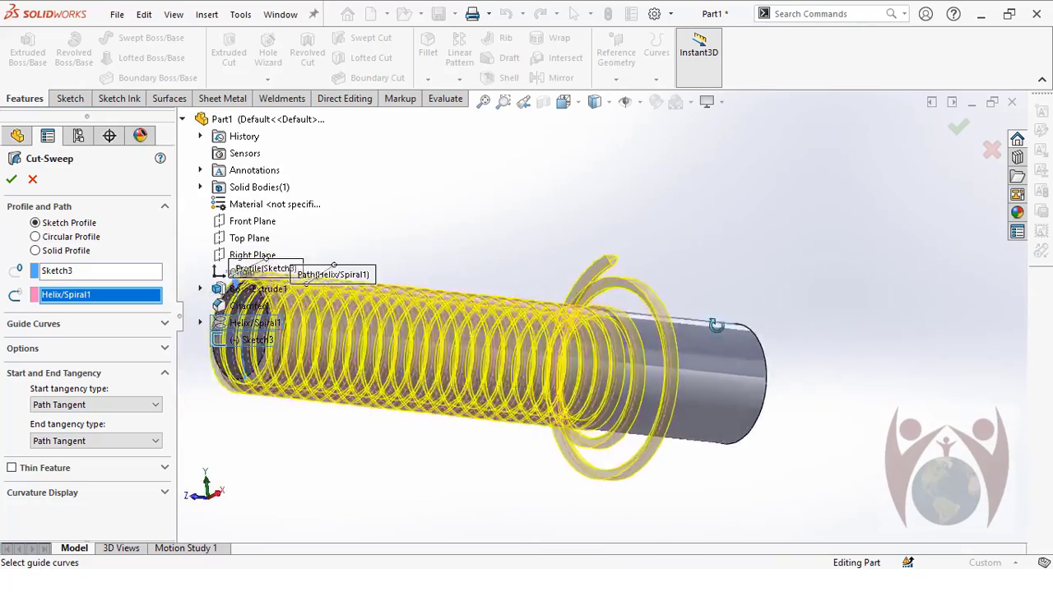
scroll(549, 361, "up", 3)
scroll(549, 361, "down", 5)
scroll(522, 325, "up", 4)
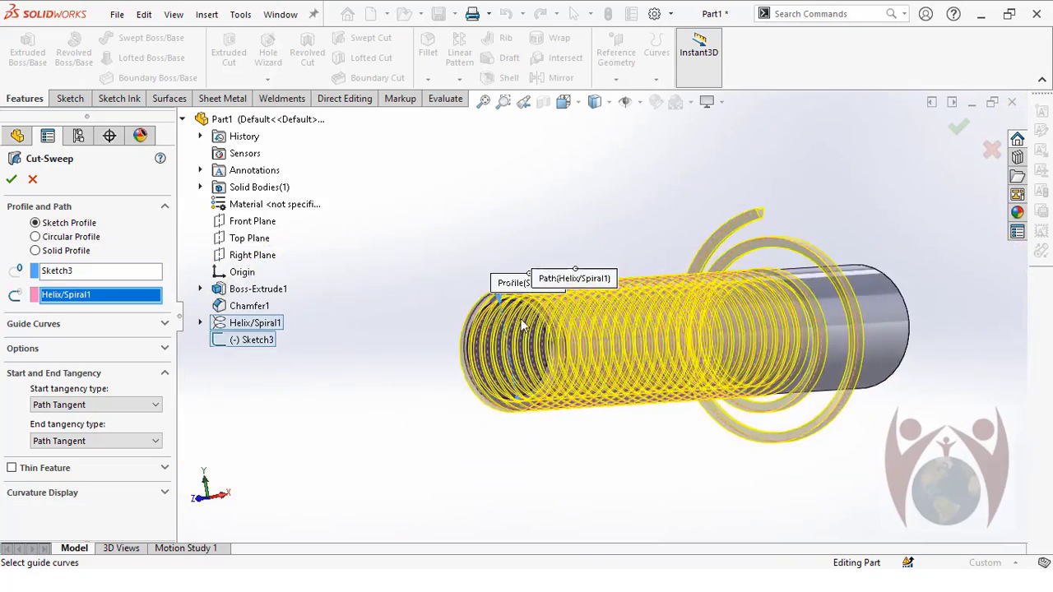
middle_click_drag(522, 325, 650, 400)
scroll(651, 400, "down", 4)
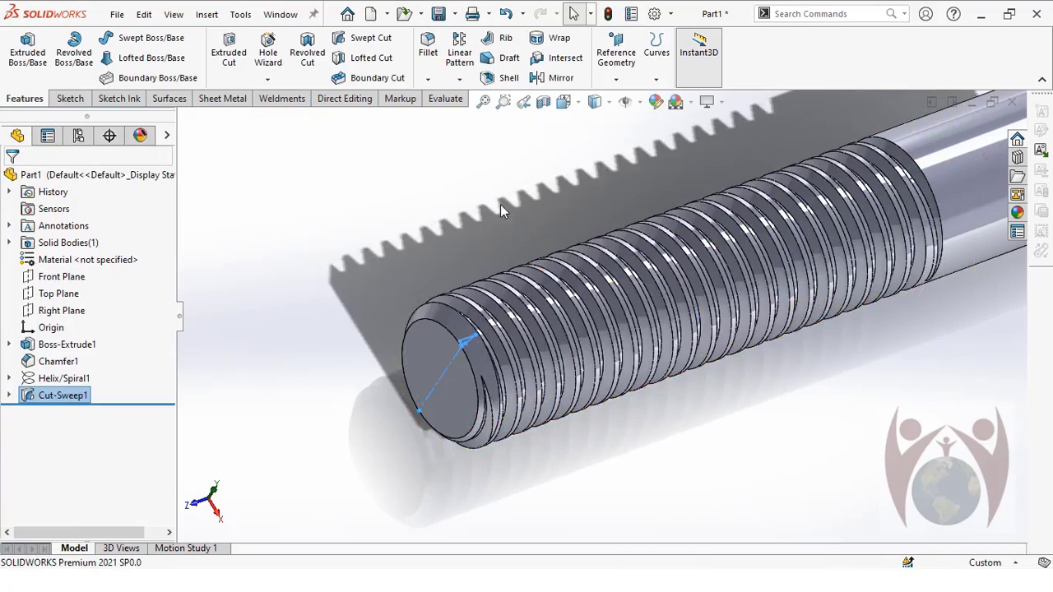
- Examine the cut thread along the rod, from the chamfered end to the run-out near the plain end
scroll(500, 204, "up", 4)
mouse_move(601, 257)
middle_mouse_down()
mouse_move(684, 310)
mouse_move(630, 181)
mouse_move(652, 273)
mouse_move(755, 278)
middle_mouse_up()
scroll(682, 311, "down", 4)
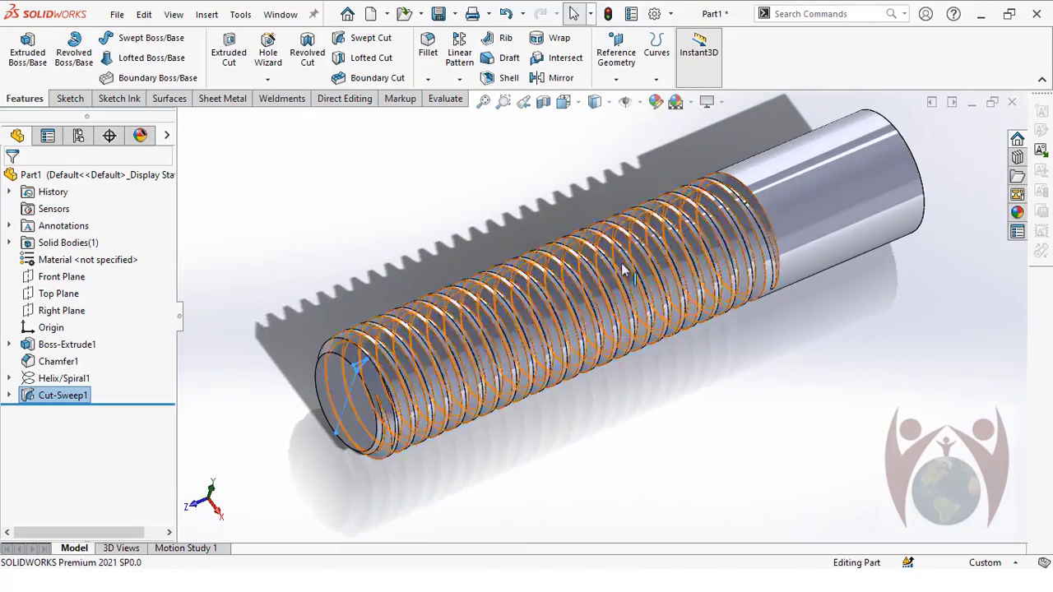
scroll(755, 283, "up", 3)
scroll(411, 395, "down", 5)
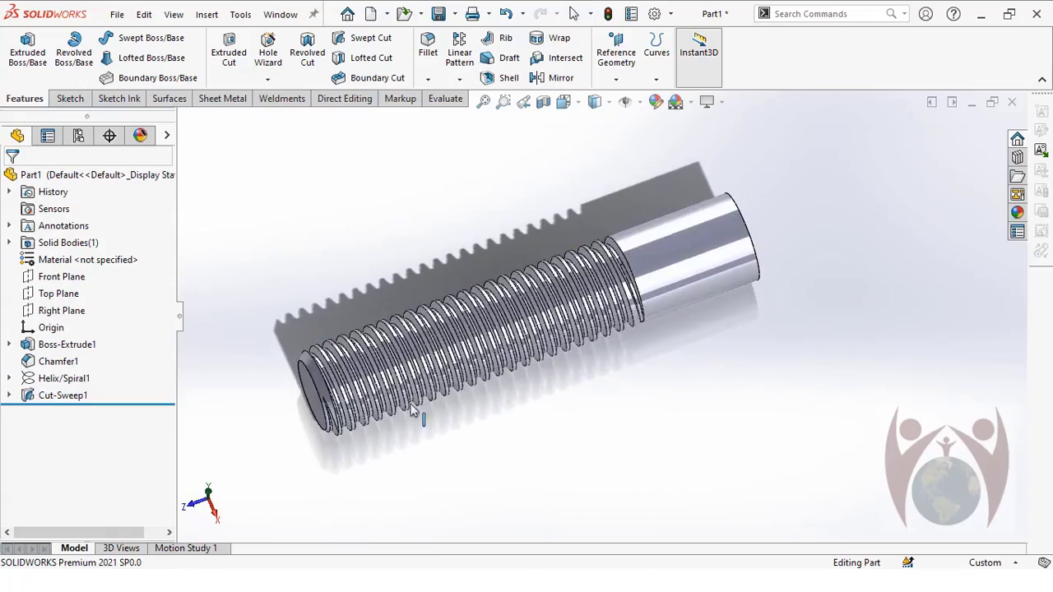
scroll(322, 384, "up", 8)
middle_click_drag(658, 329, 697, 305)
scroll(557, 237, "down", 5)
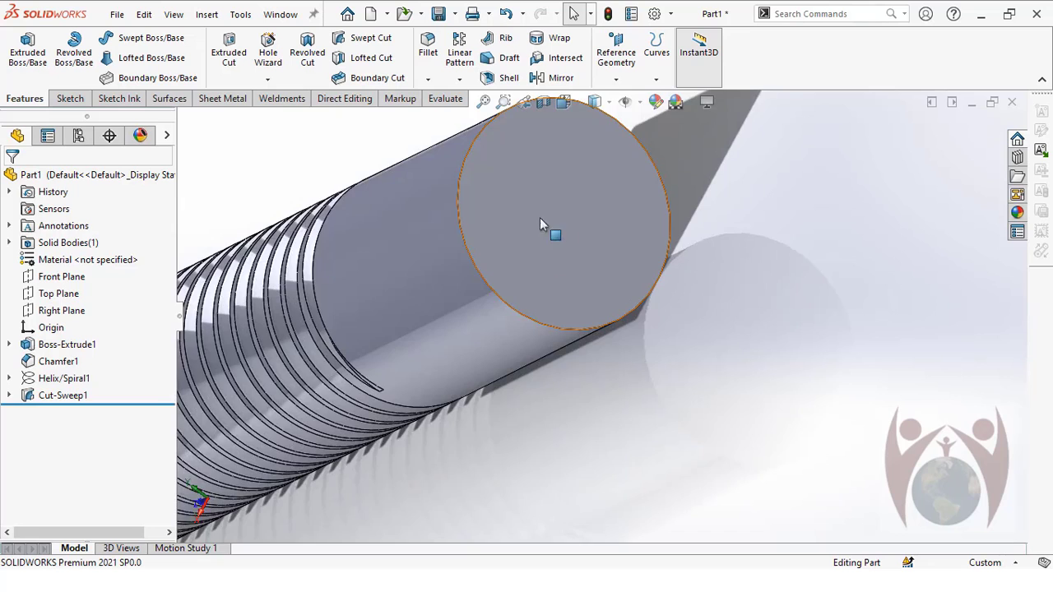
- Sketch a six-sided polygon on the rod's unthreaded end face, centred on the origin, with an inner circle about 11 mm in diameter
scroll(543, 222, "up", 3)
scroll(580, 246, "down", 2)
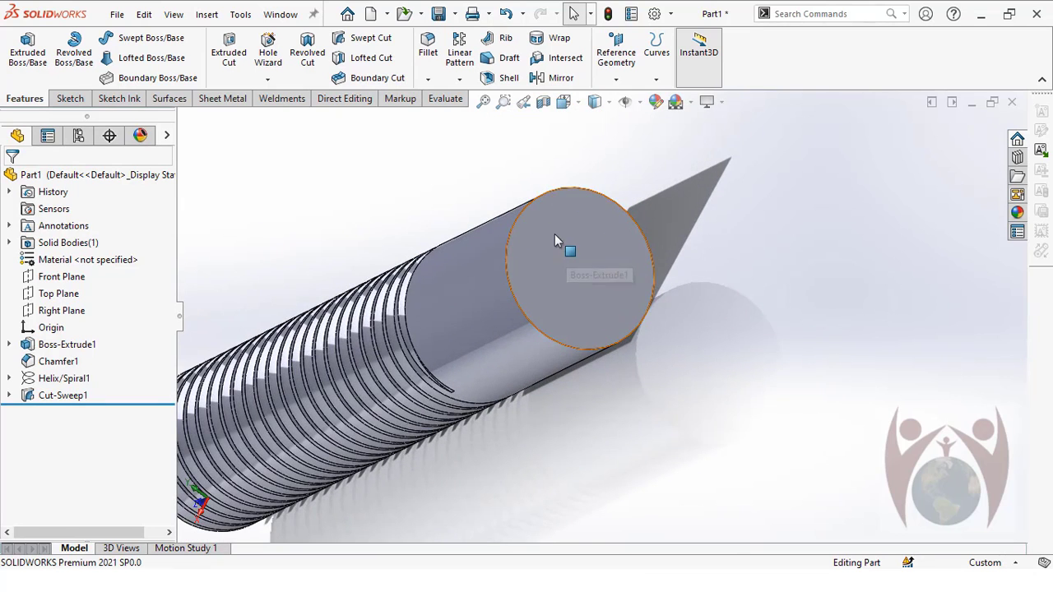
right_click(554, 234)
left_click(596, 197)
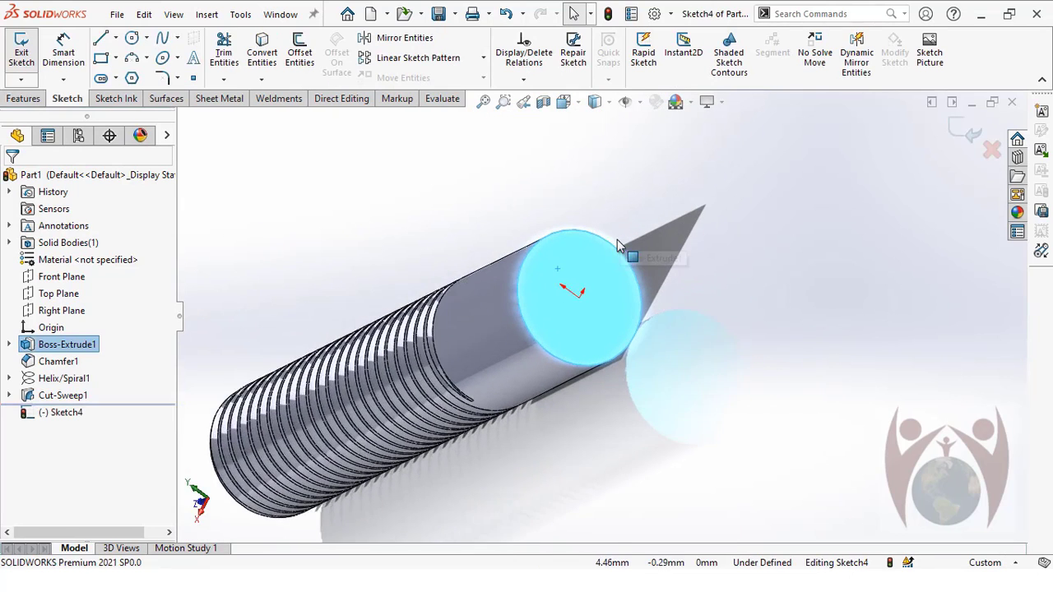
left_click(132, 78)
left_click(572, 310)
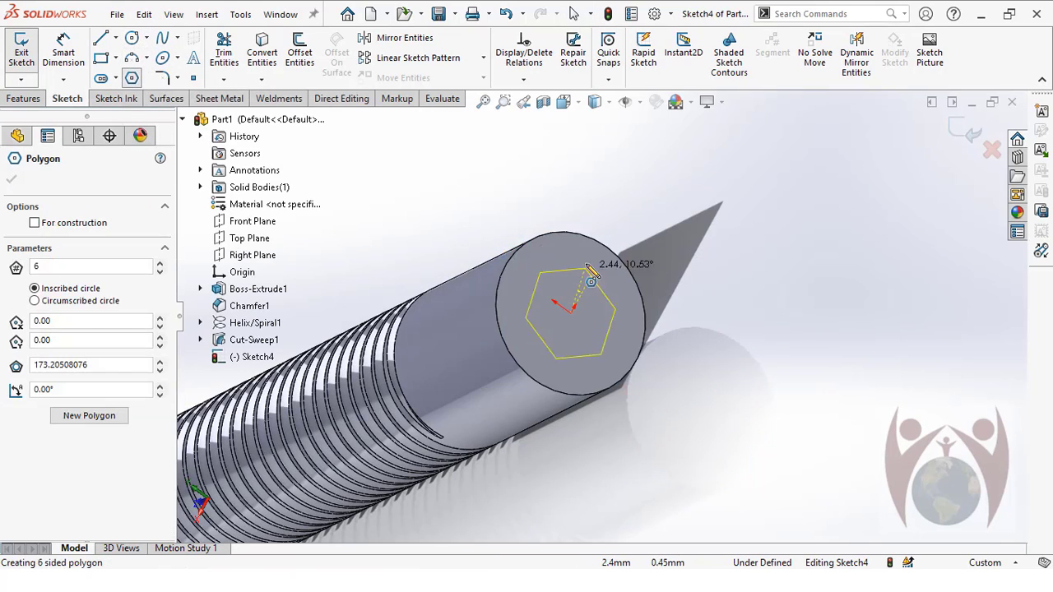
left_click(555, 183)
key("Escape")
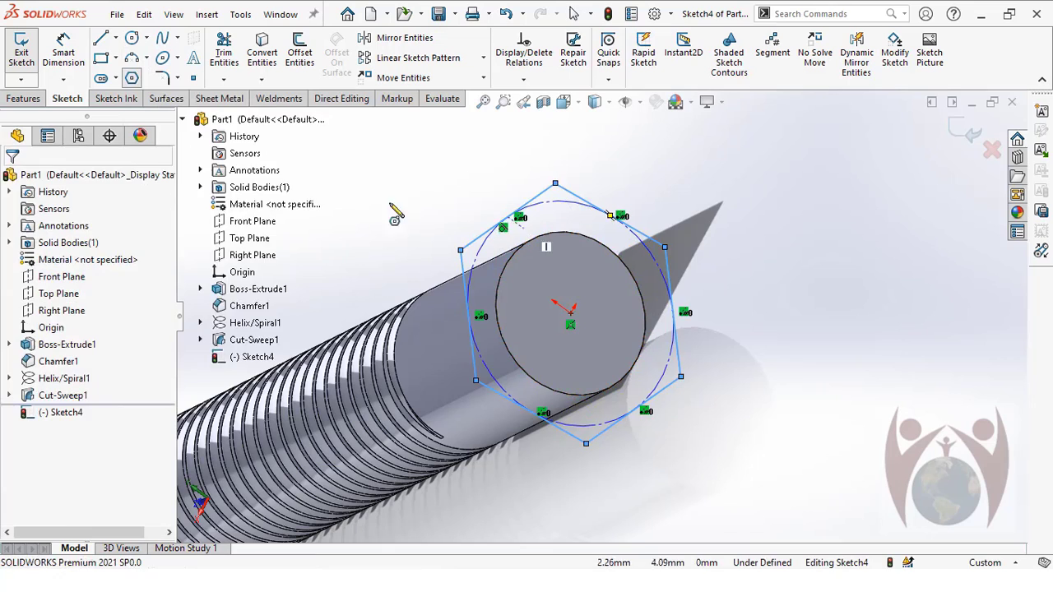
key("Escape")
- Dimension the diameter of the hexagon's inner construction circle as 12 mm
left_click(63, 54)
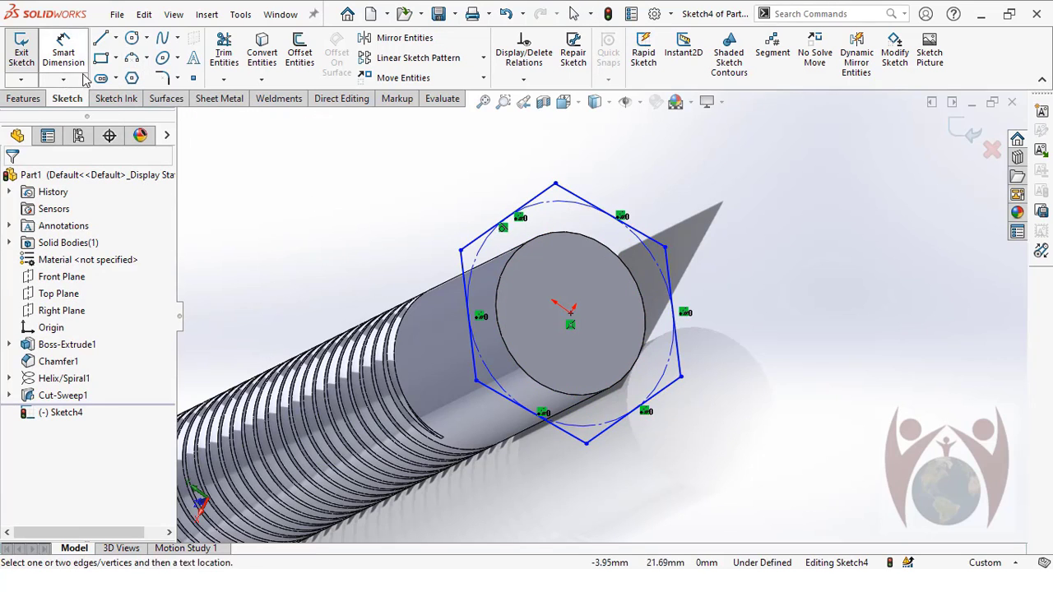
left_click(558, 205)
left_click(666, 209)
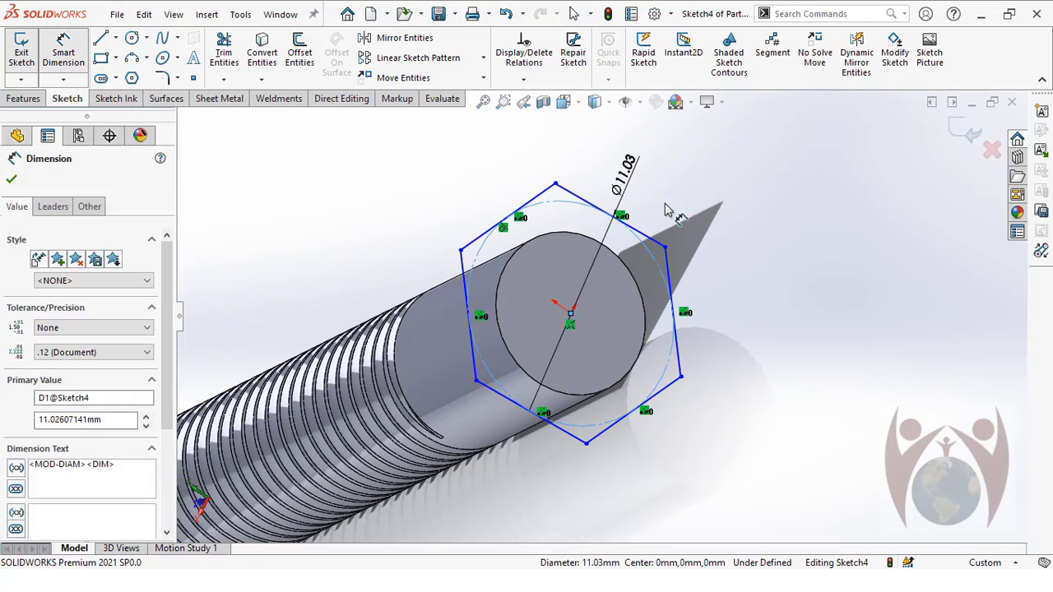
type("12")
key("Return")
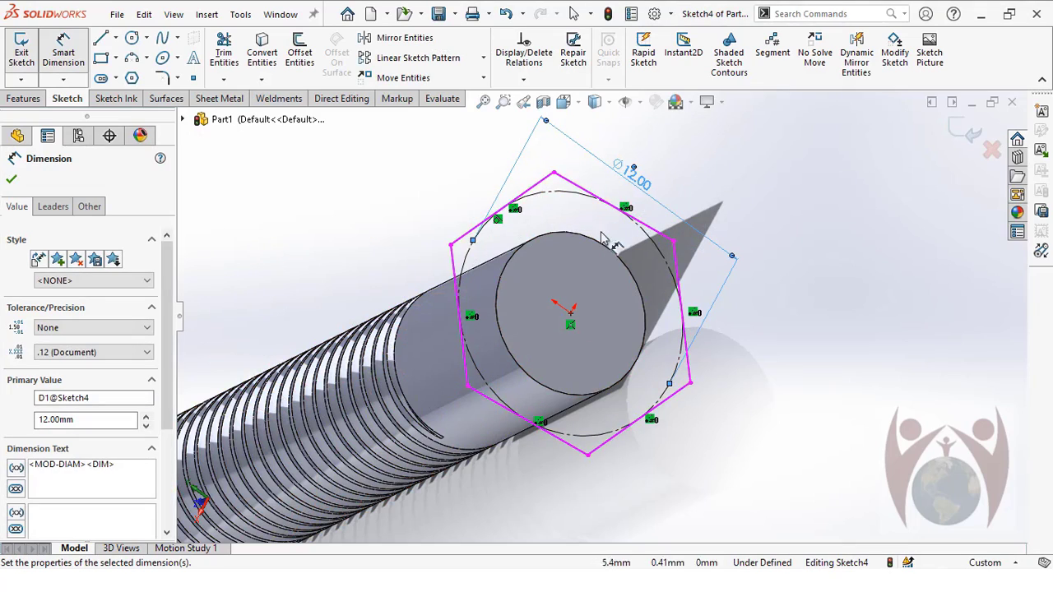
scroll(599, 284, "up", 4)
mouse_move(564, 334)
middle_mouse_down()
mouse_move(715, 402)
mouse_move(554, 350)
middle_mouse_up()
scroll(695, 342, "down", 3)
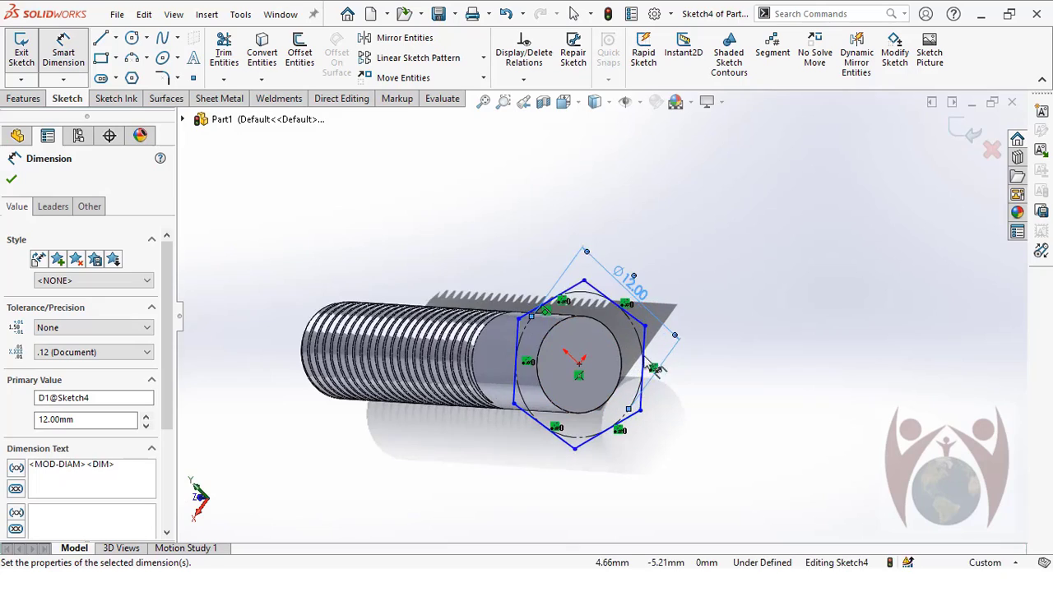
key("Escape")
- Set up a blind boss extrusion of the hexagon outward from the rod's end with a depth of 7 mm
left_click(25, 98)
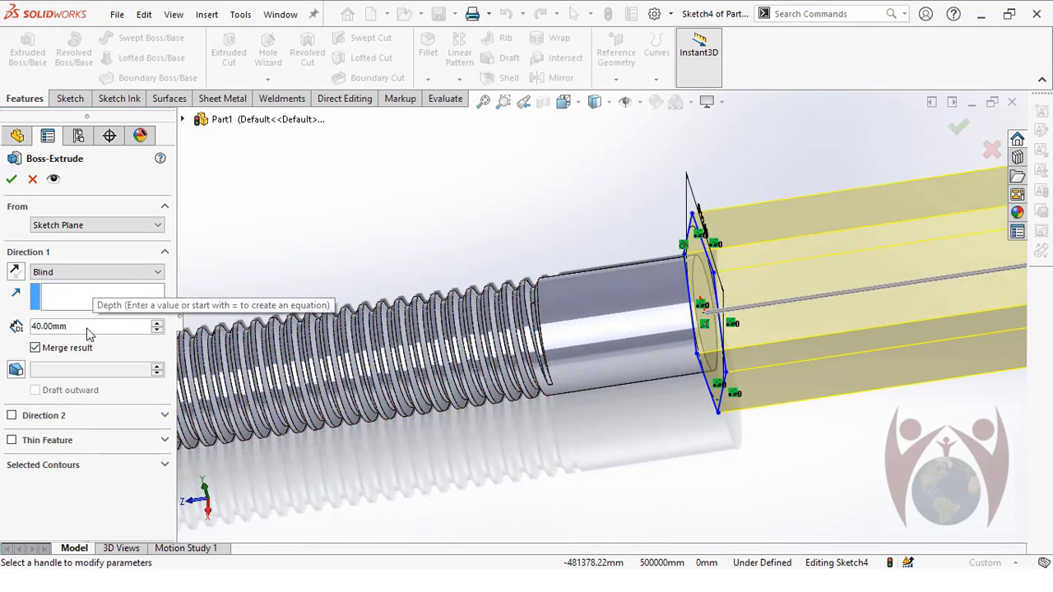
left_click(88, 326)
type("7")
key("Return")
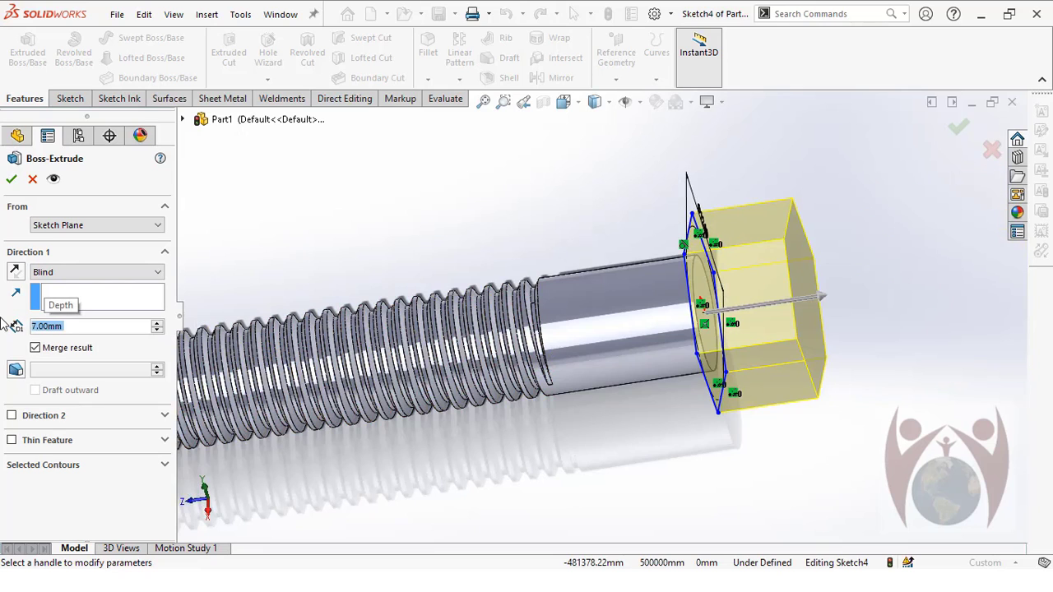
- Set the hexagon extrusion's depth to 6.5 mm and create the bolt head
key("f")
middle_click_drag(374, 294, 395, 387)
left_click(70, 329)
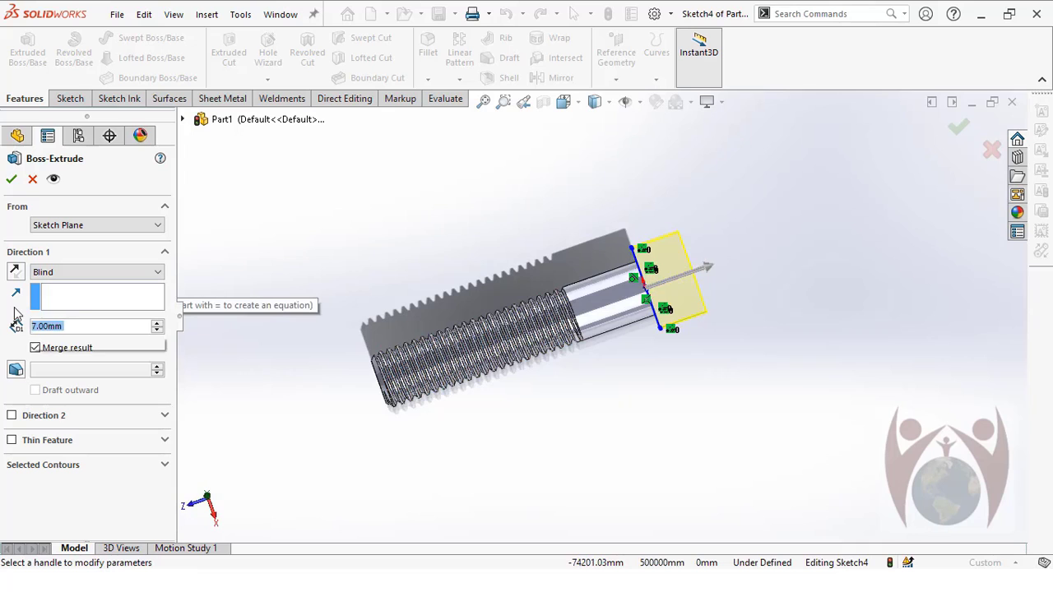
type("6.5")
key("Return")
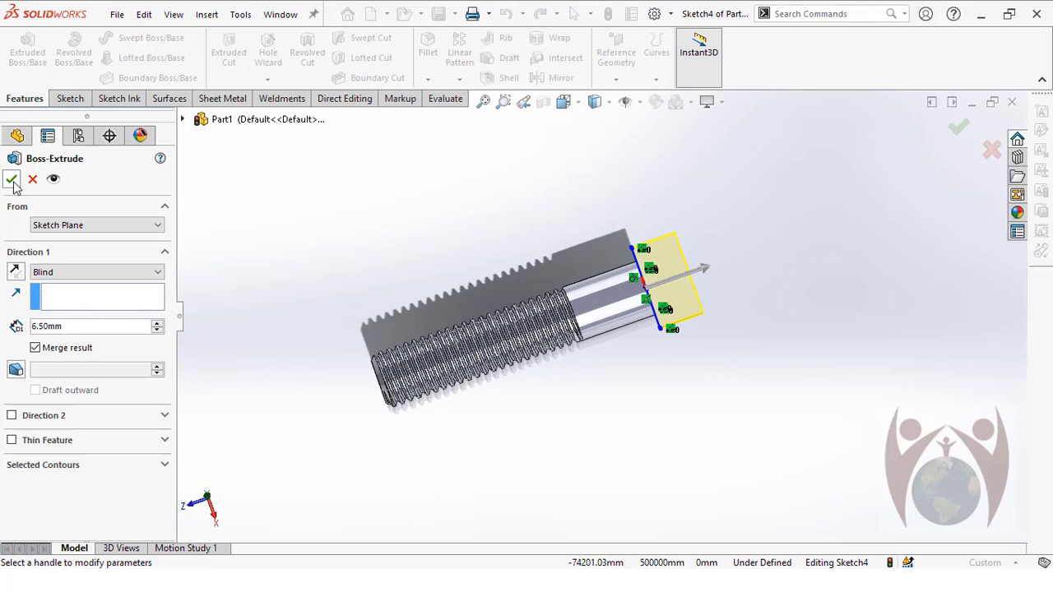
left_click(11, 180)
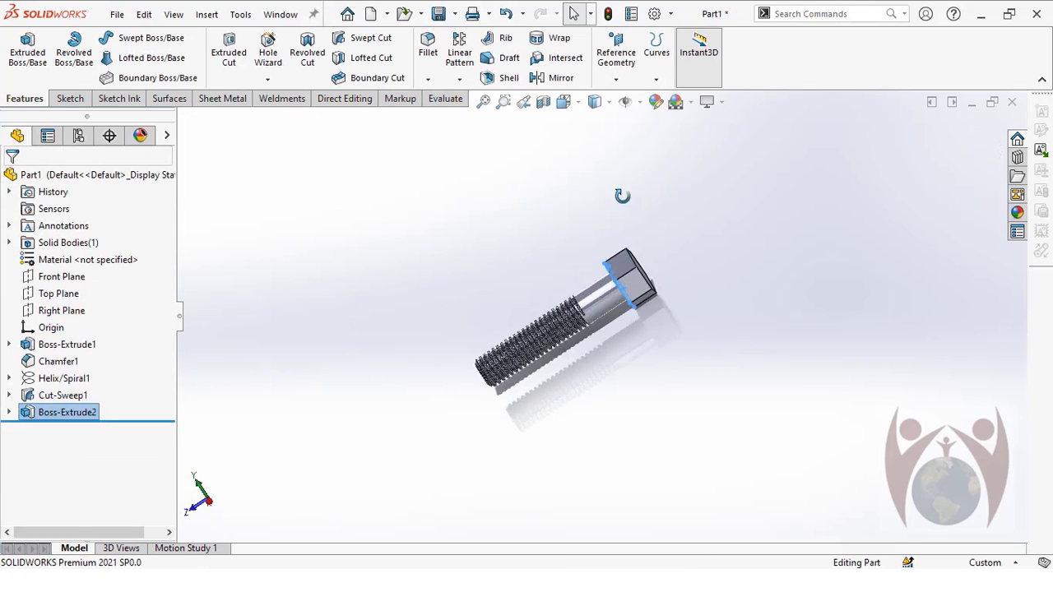
- Sketch a circle on the bolt head's outer face, centred on the origin and reaching out to the hexagon's edges
scroll(633, 301, "down", 5)
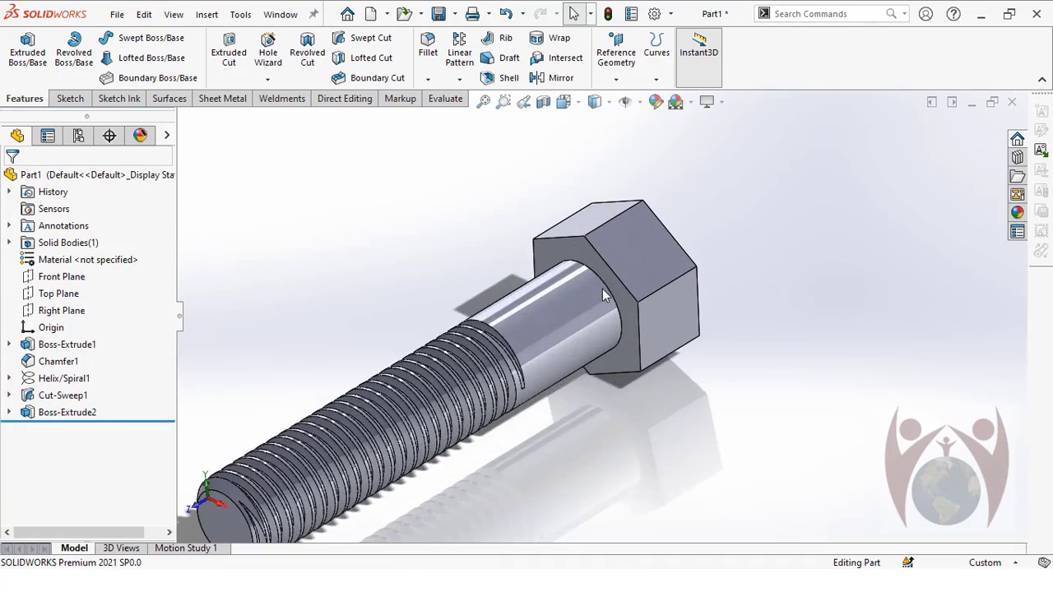
middle_click_drag(602, 289, 614, 349)
scroll(559, 374, "down", 3)
scroll(614, 350, "down", 3)
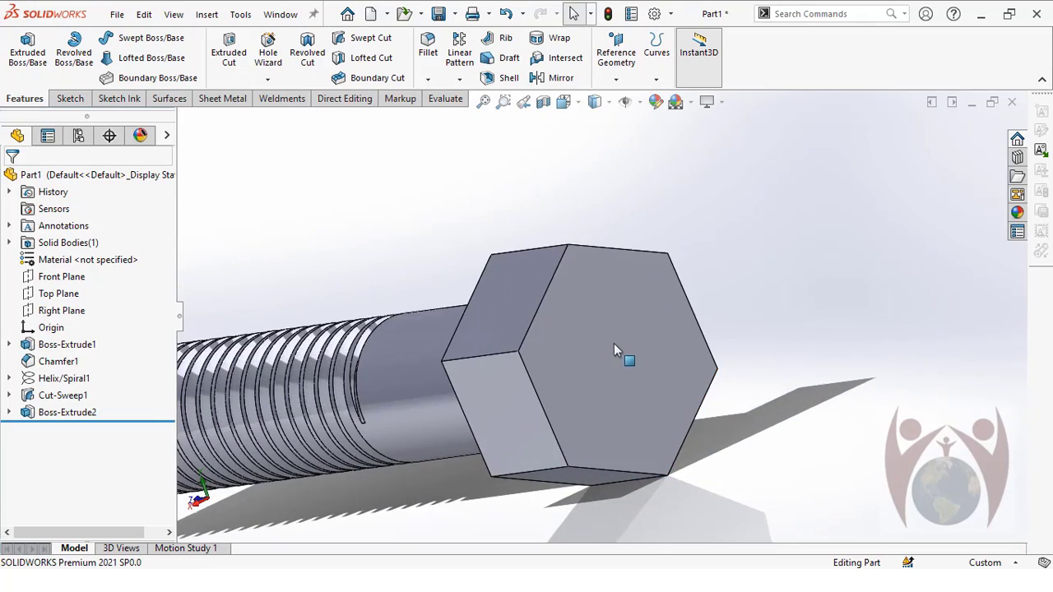
left_click(635, 316)
right_click(637, 251)
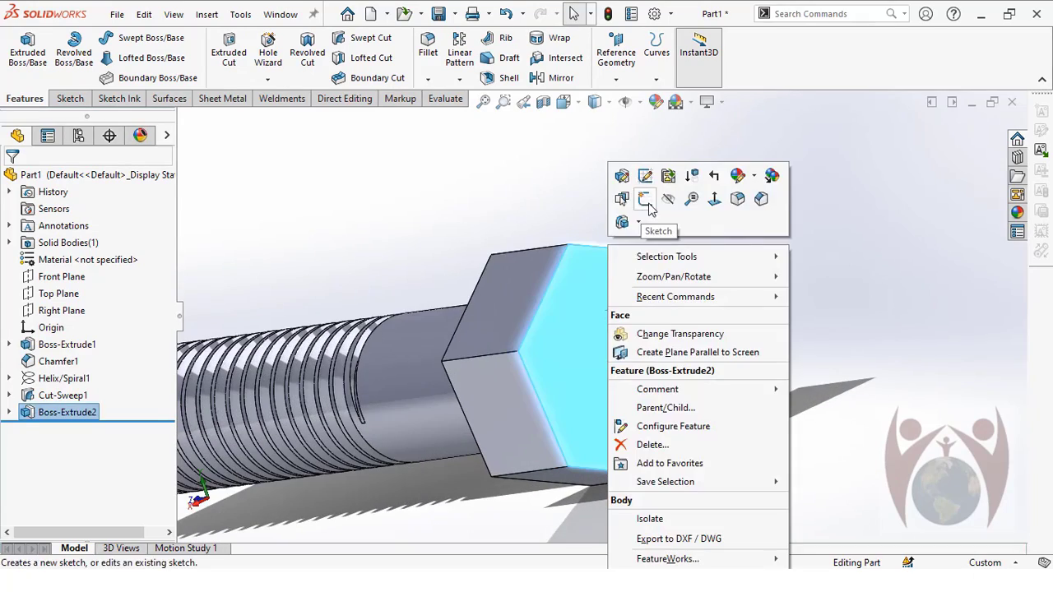
left_click(639, 207)
left_click(132, 37)
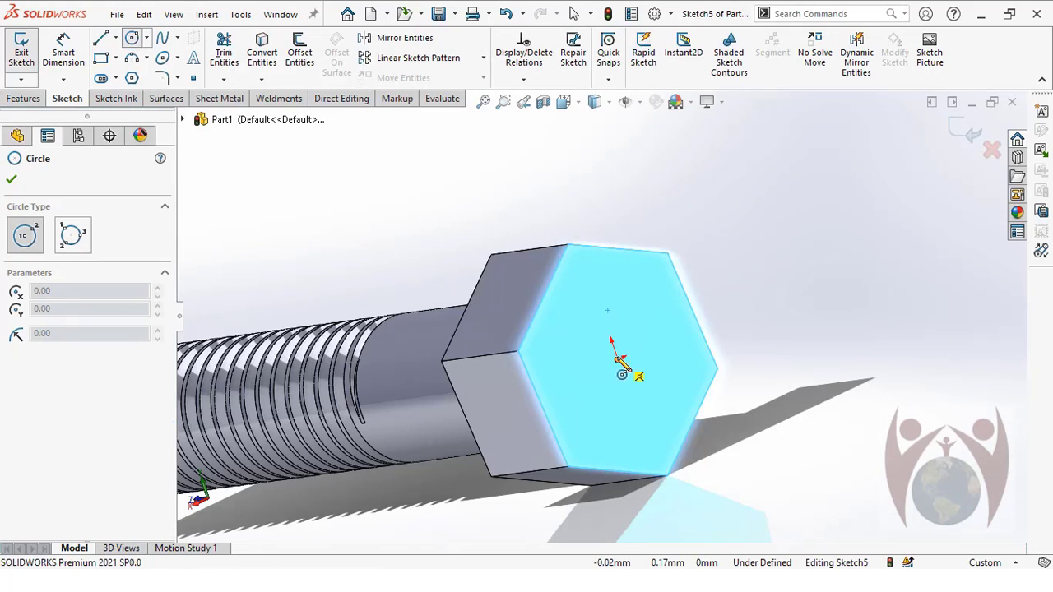
left_click(618, 359)
left_click(630, 245)
key("Escape")
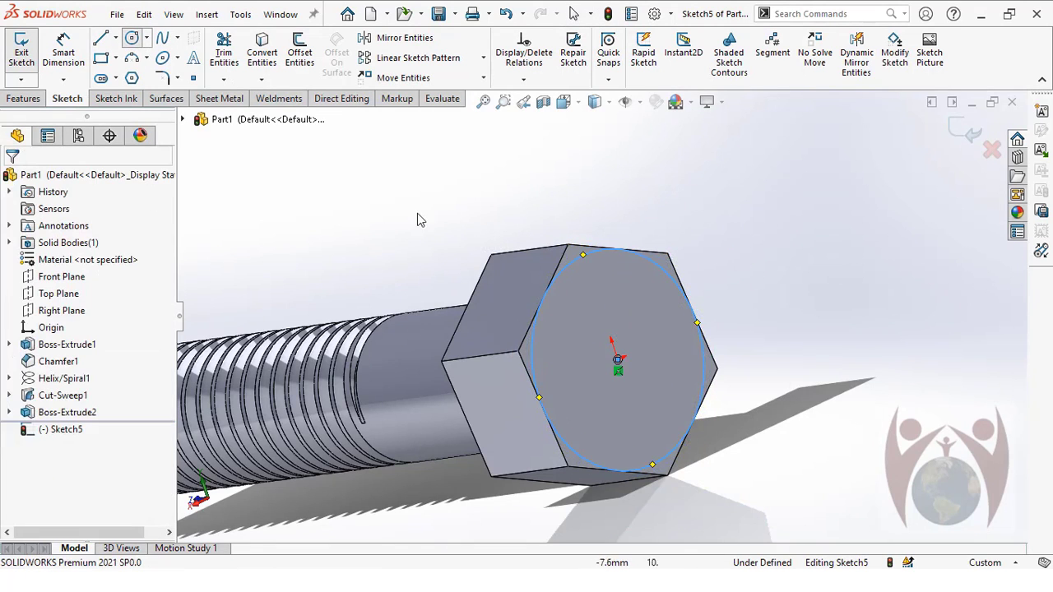
key("Escape")
- Bevel the bolt head's corners with a 6.5 mm deep extruded cut of the circle, using a 45-degree draft and flipped side to cut
left_click(23, 98)
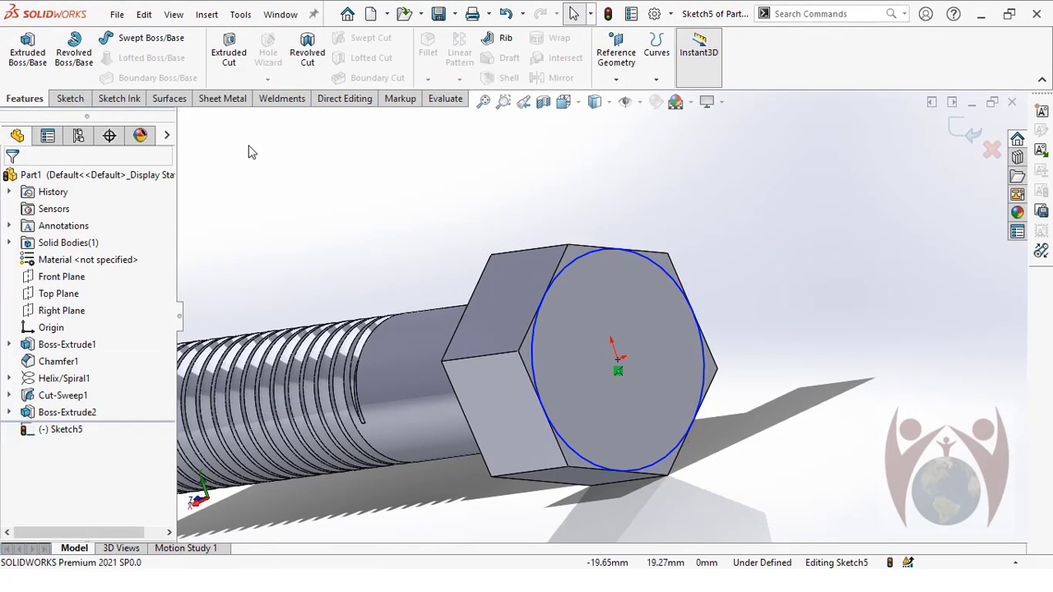
left_click(229, 57)
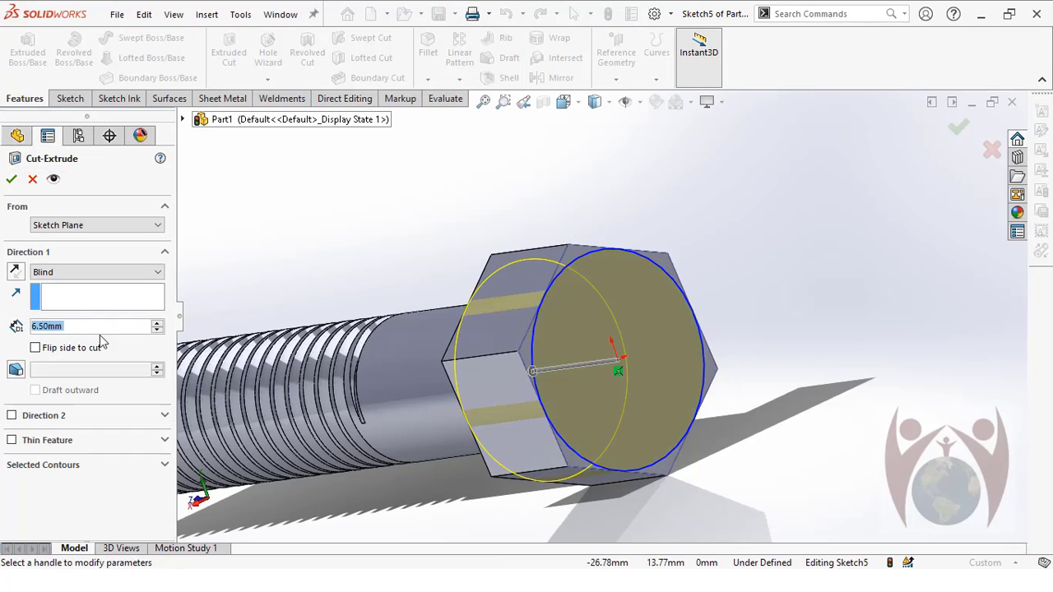
left_click(16, 370)
type("45")
key("Return")
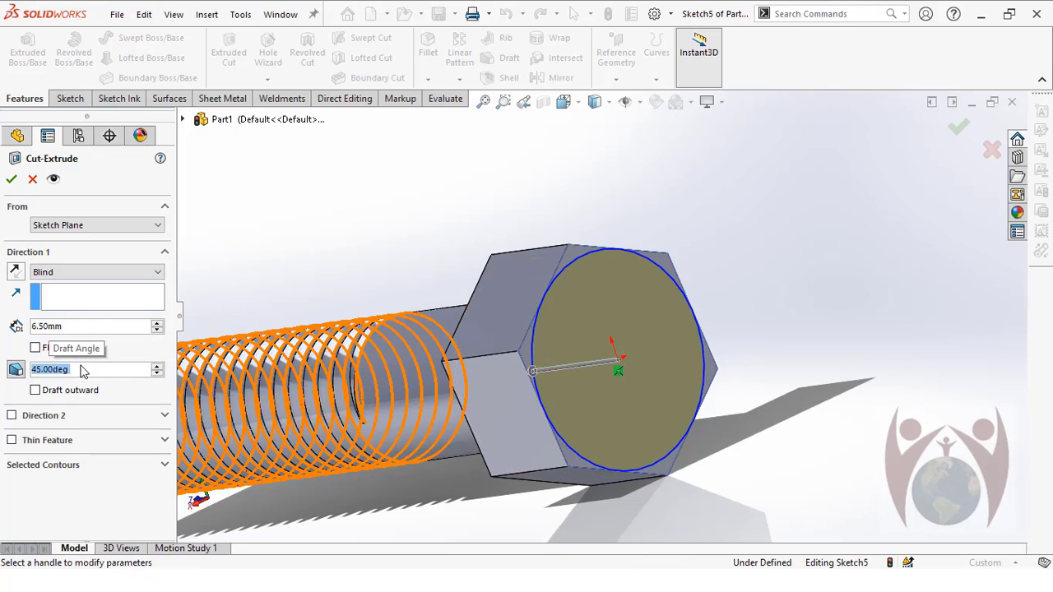
left_click(36, 347)
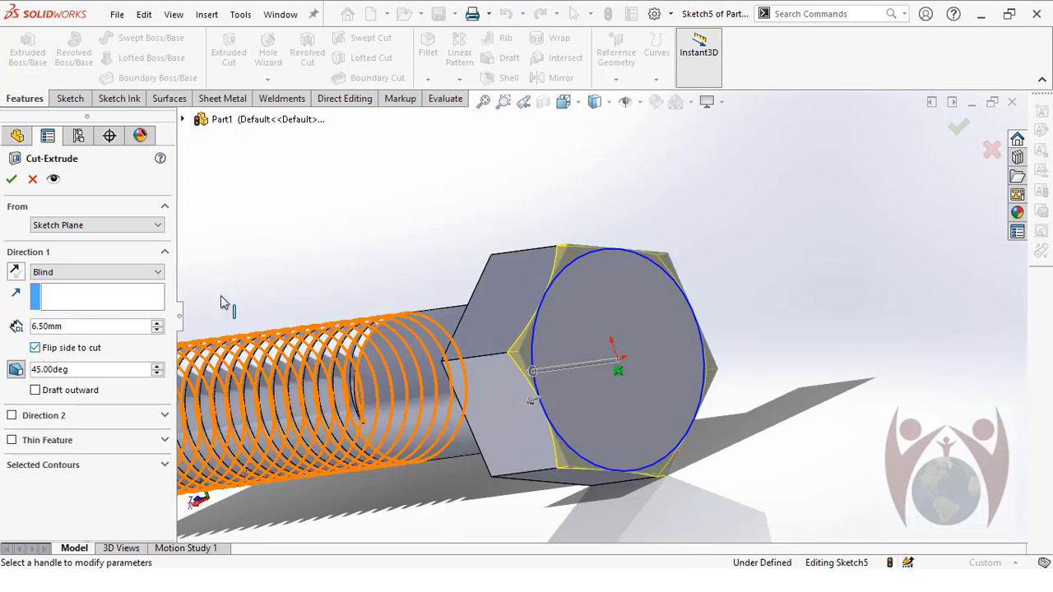
left_click(11, 180)
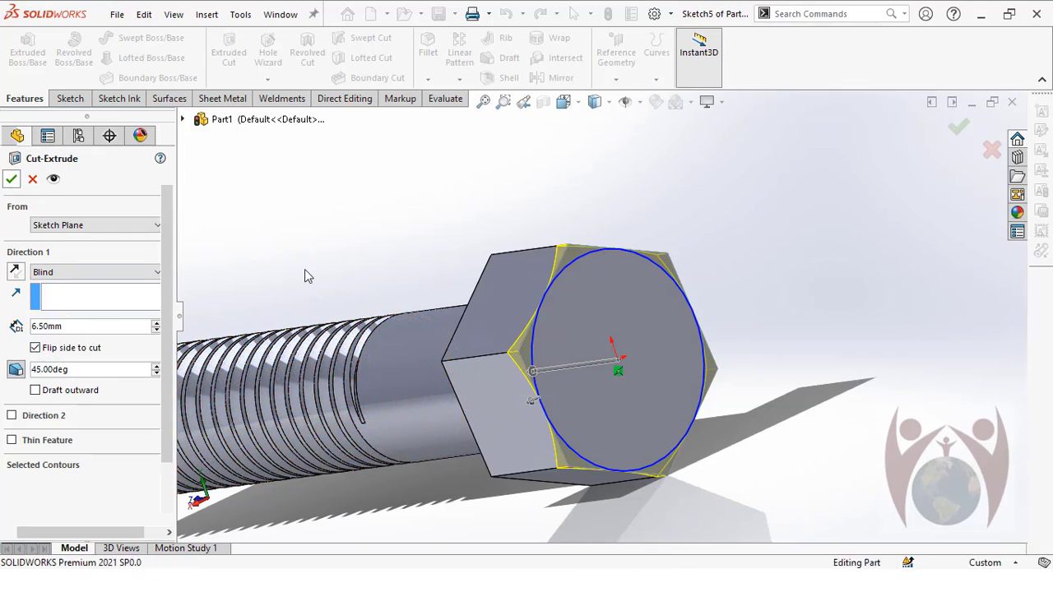
key("ctrl+7")
scroll(506, 241, "down", 5)
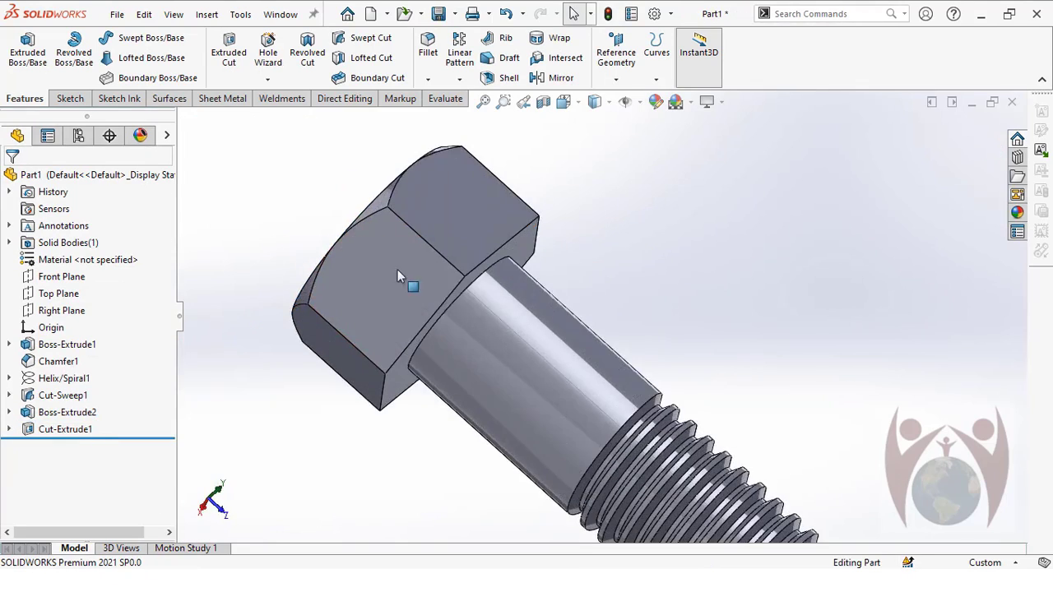
- Create a reference plane midway between the bolt head's underside and its outer face
middle_click_drag(404, 275, 510, 346)
left_click(625, 67)
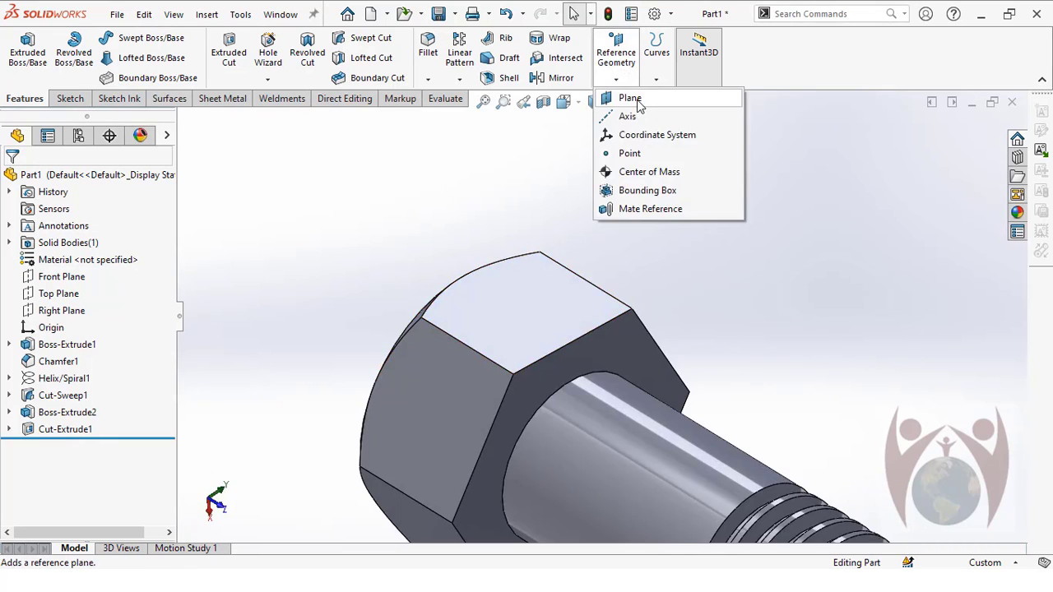
left_click(623, 99)
left_click(607, 359)
middle_click_drag(606, 359, 380, 299)
left_click(388, 324)
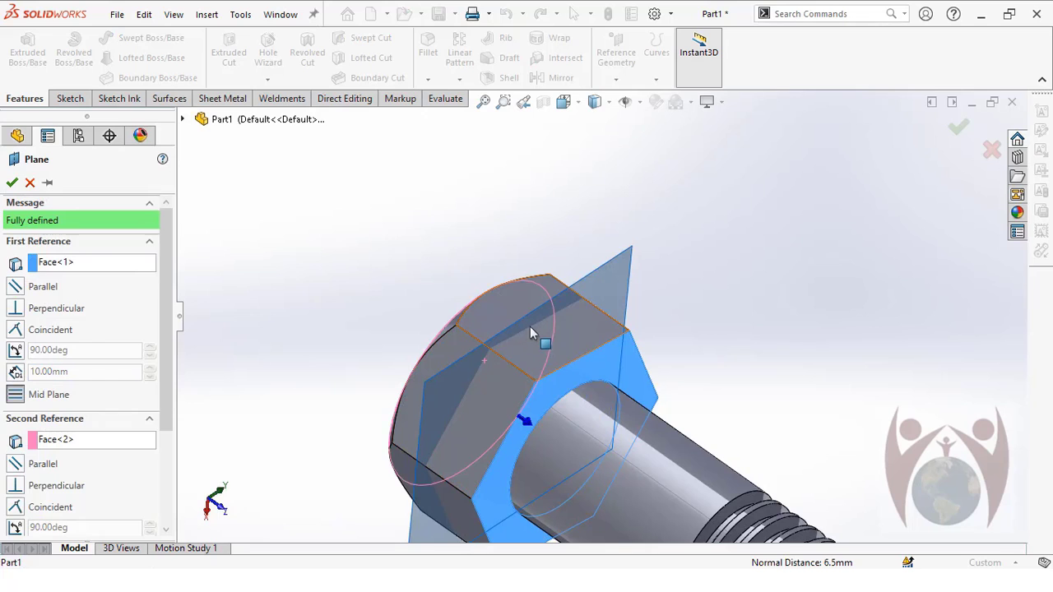
left_click(13, 183)
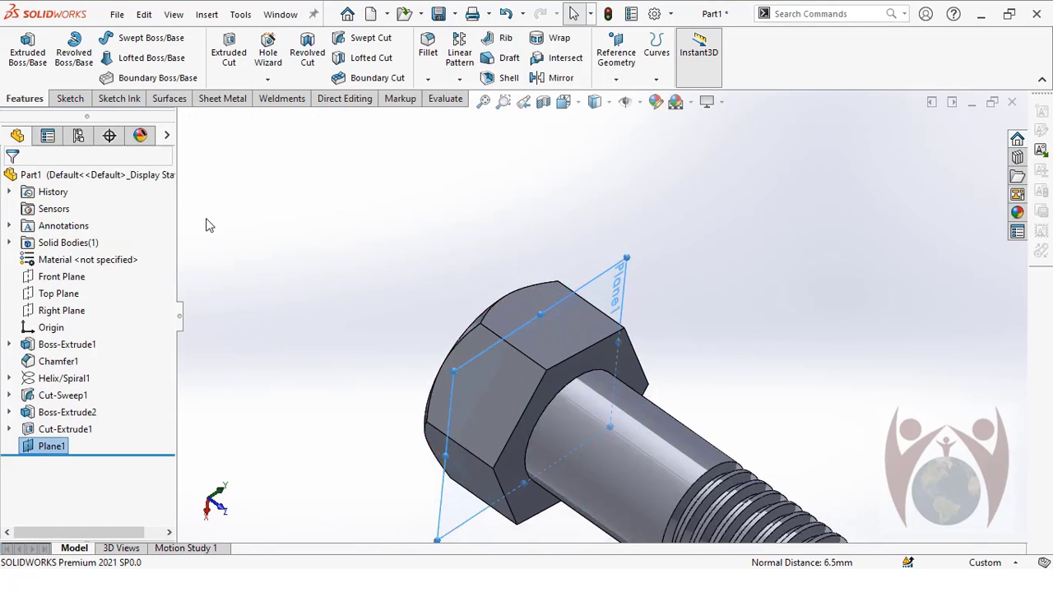
- Mirror the head's bevel cut, Cut-Extrude1, about the new mid-plane onto the underside of the bolt head
scroll(353, 197, "up", 2)
scroll(505, 168, "down", 2)
left_click(539, 77)
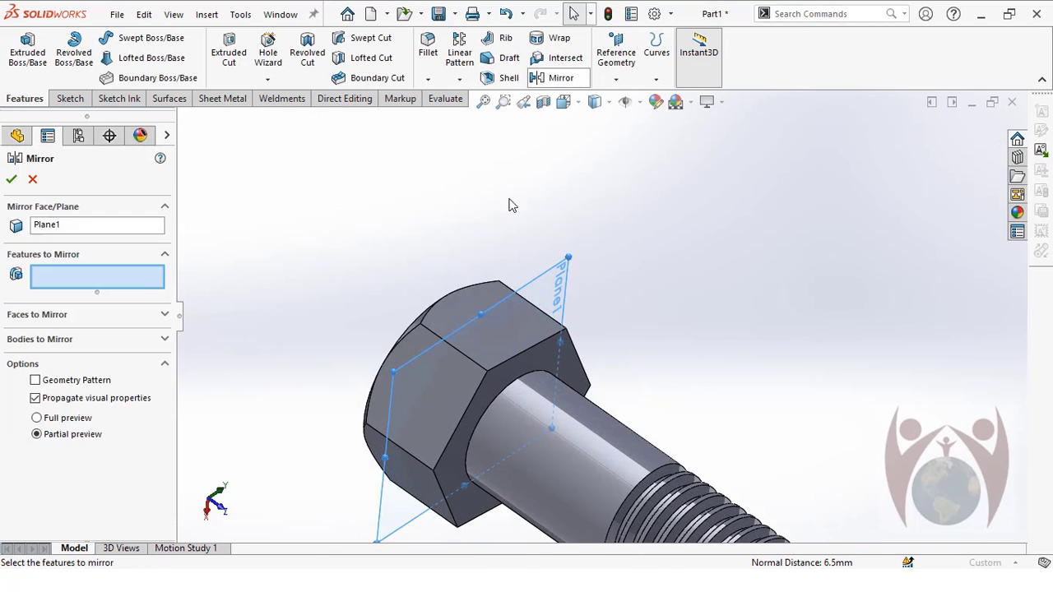
scroll(227, 263, "up", 3)
scroll(518, 333, "down", 3)
middle_click_drag(527, 362, 548, 266)
scroll(518, 328, "down", 3)
scroll(535, 296, "up", 3)
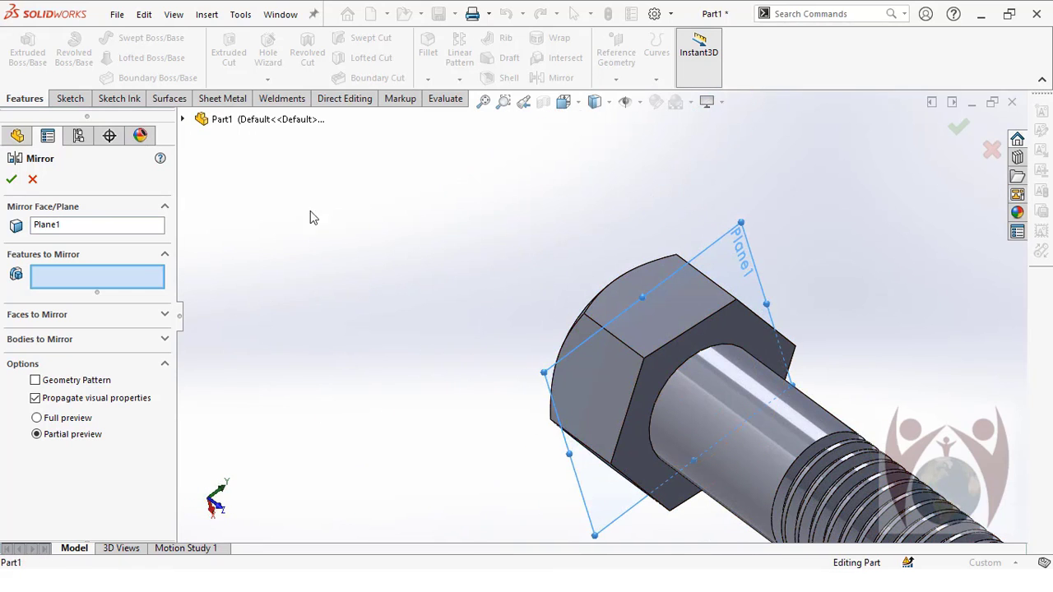
left_click(184, 118)
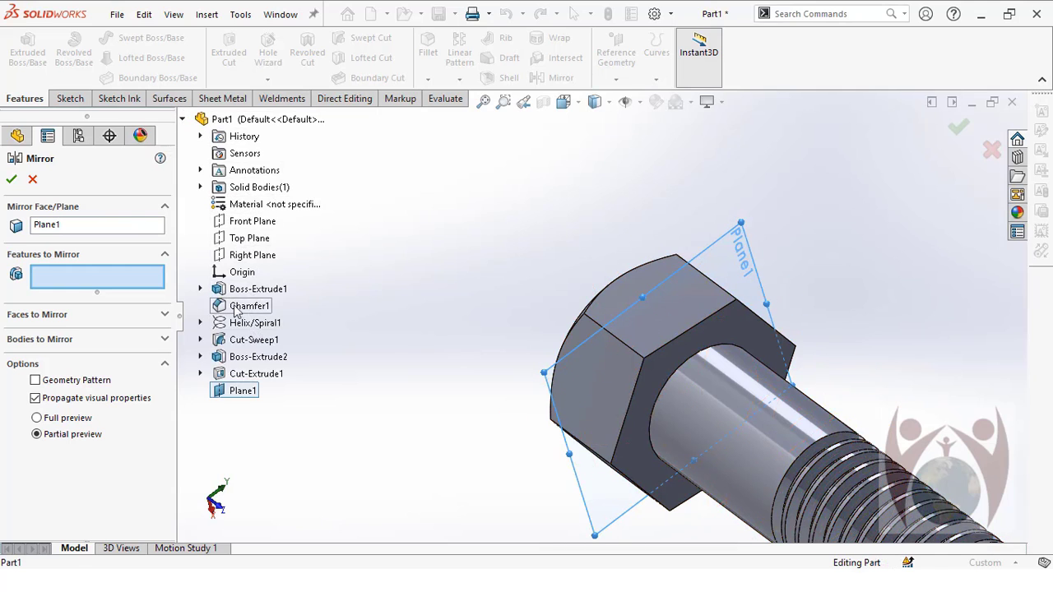
left_click(256, 373)
key("Return")
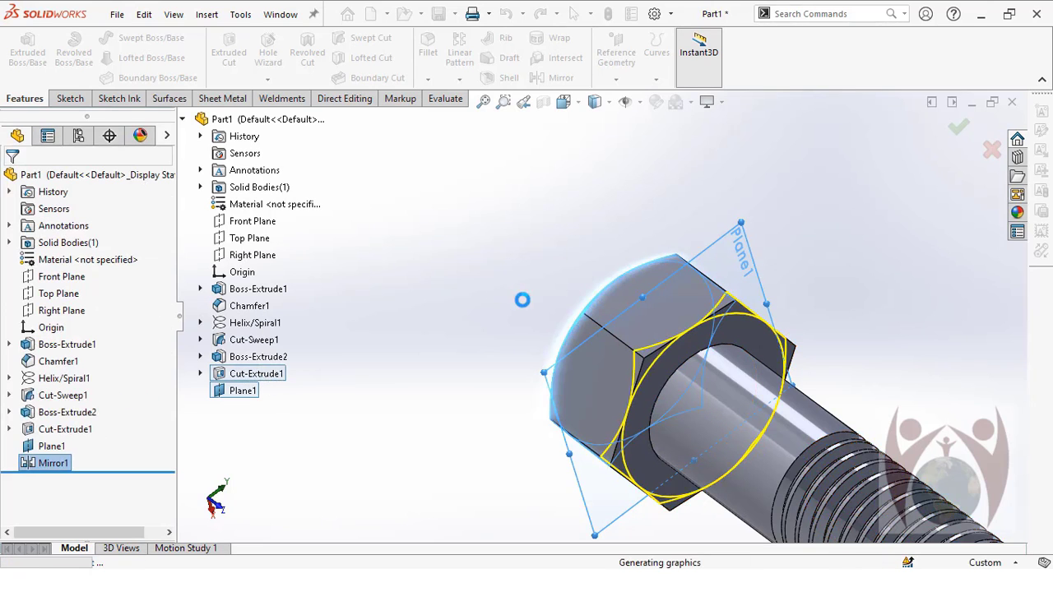
- Change the display scene to a plain white background
middle_click_drag(522, 300, 680, 360)
scroll(526, 351, "down", 5)
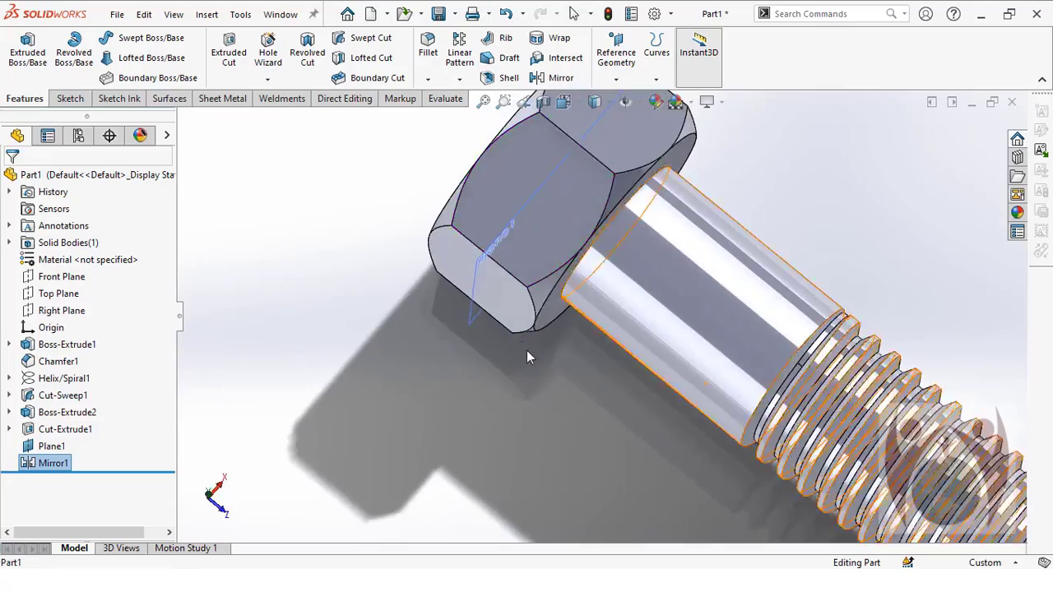
middle_click_drag(526, 350, 386, 275)
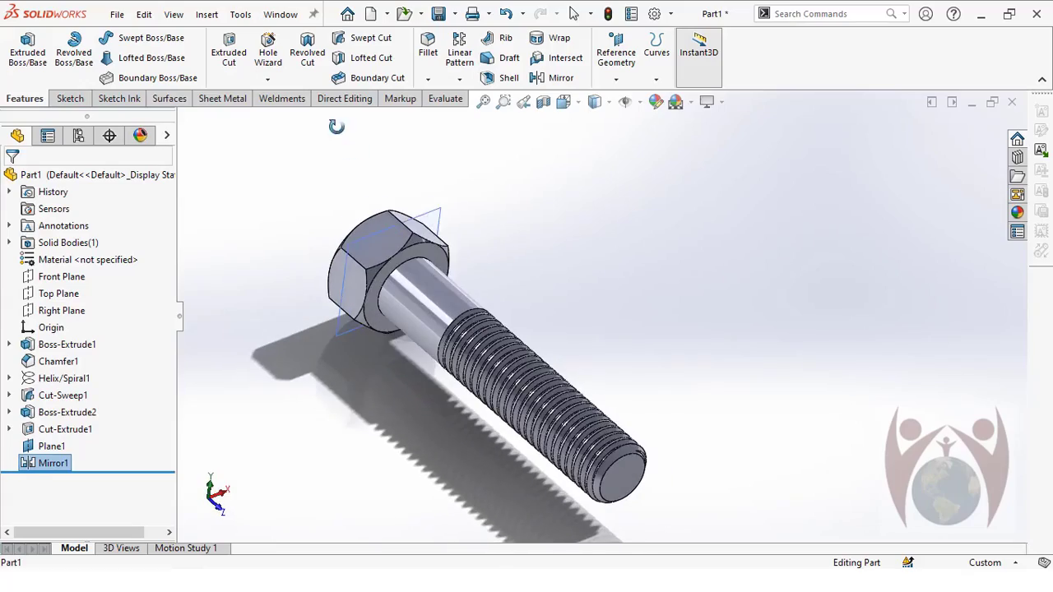
left_click(692, 102)
left_click(685, 141)
middle_click_drag(684, 141, 467, 299)
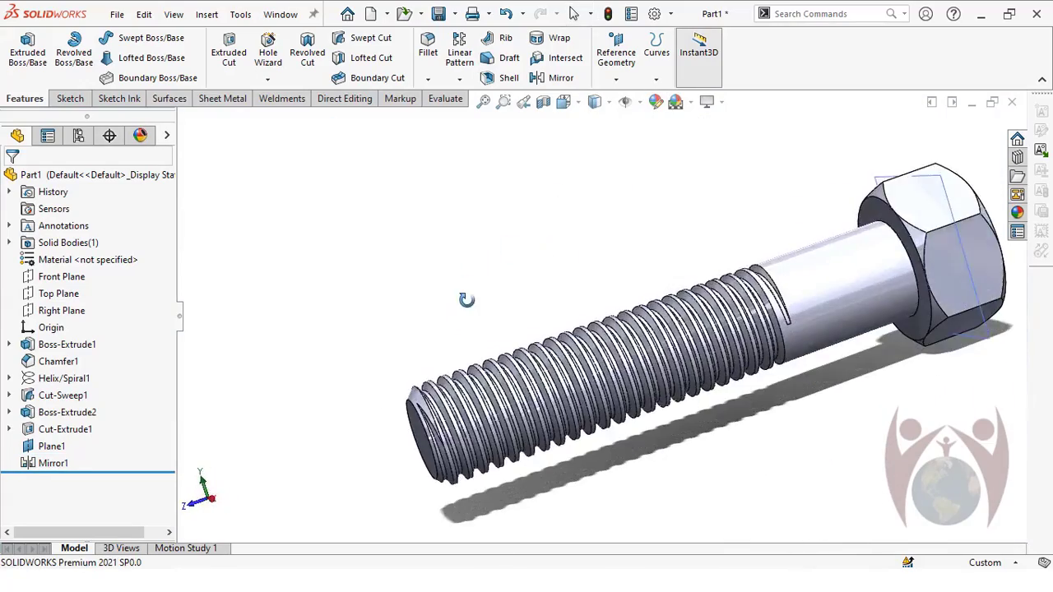
- Examine the bolt's thread, its run-out at the smooth shank and the head bevelled on both sides
scroll(597, 301, "up", 2)
scroll(763, 282, "down", 3)
middle_click_drag(764, 282, 781, 327)
scroll(676, 329, "up", 3)
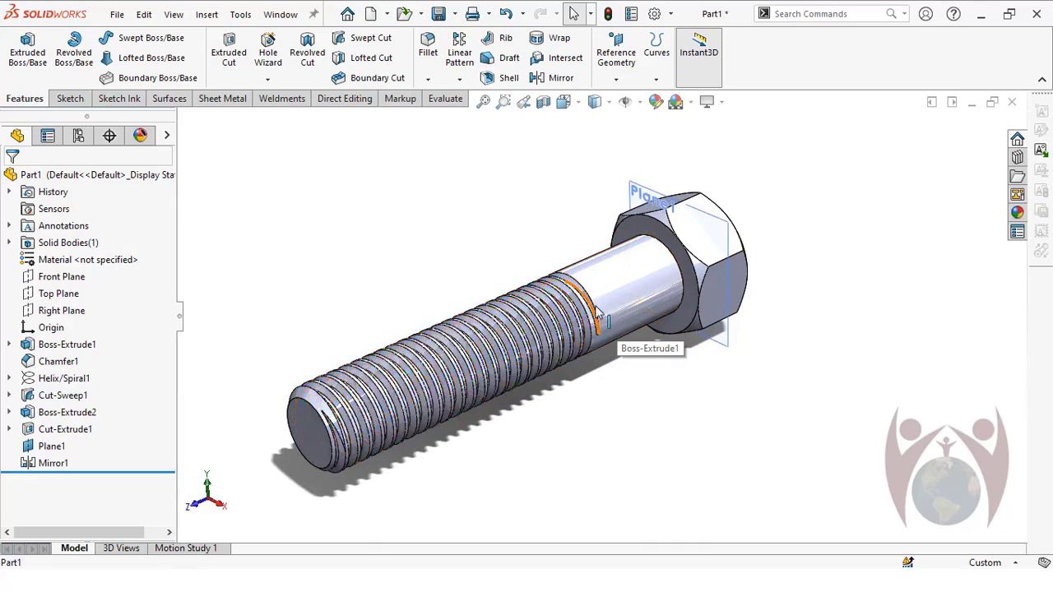
scroll(576, 327, "down", 2)
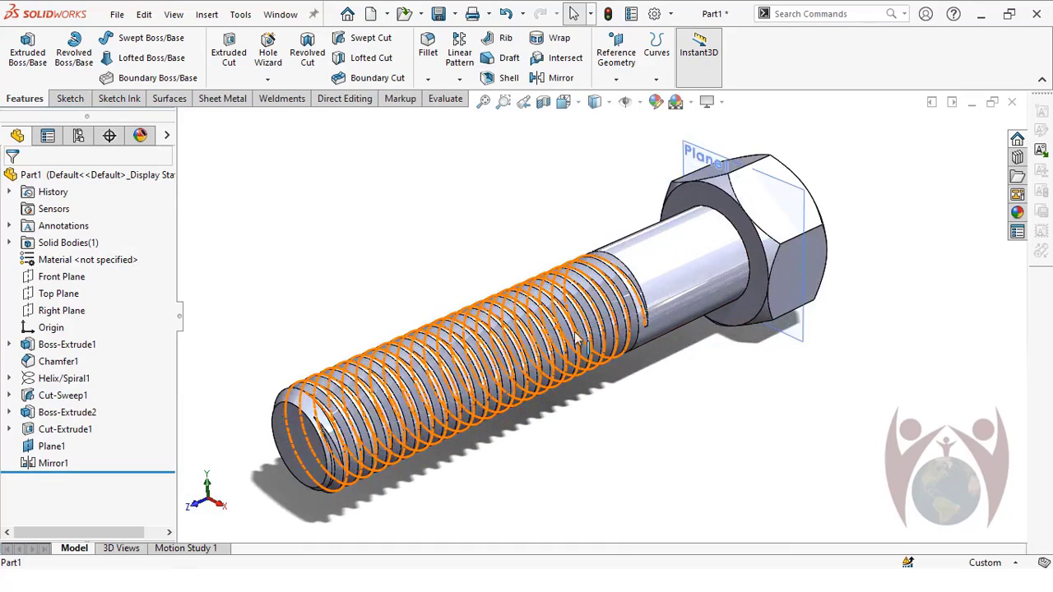
scroll(603, 329, "up", 2)
scroll(603, 329, "up", 1)
scroll(594, 314, "up", 2)
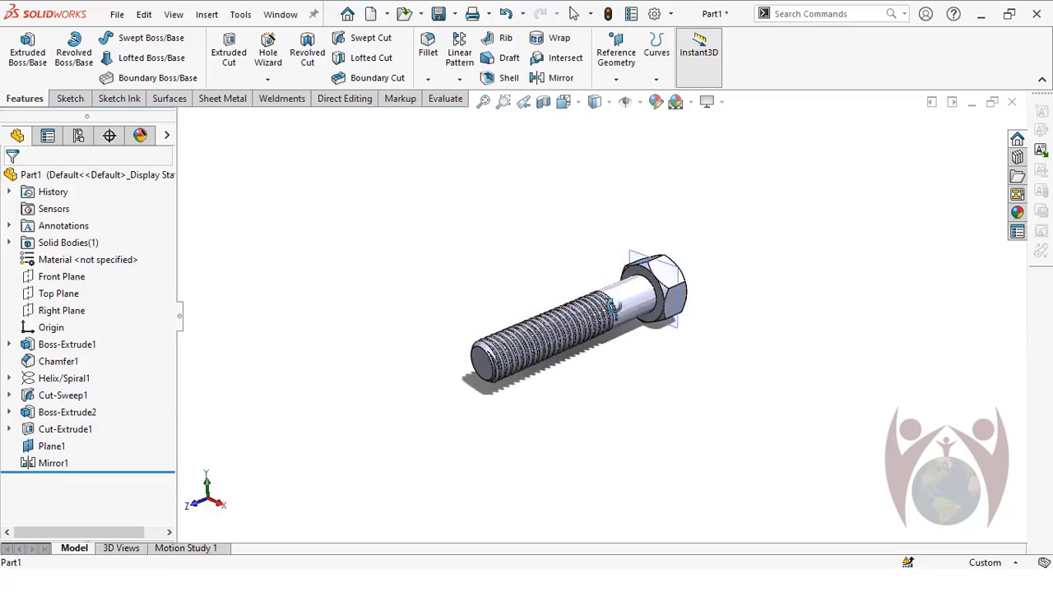
scroll(649, 329, "down", 2)
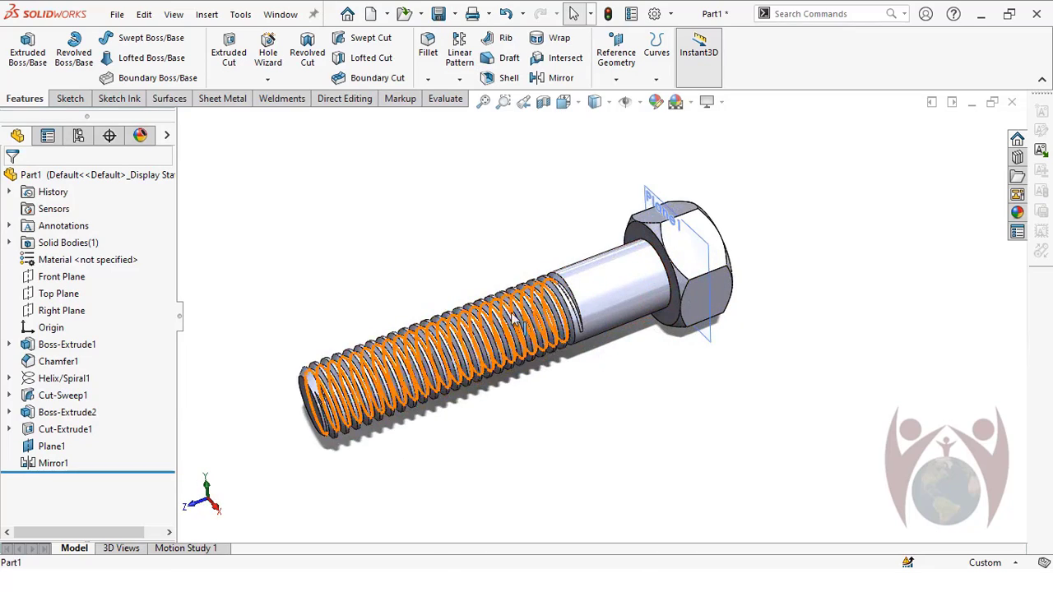
scroll(676, 302, "up", 1)
scroll(677, 303, "down", 1)
scroll(585, 311, "up", 1)
scroll(588, 331, "down", 3)
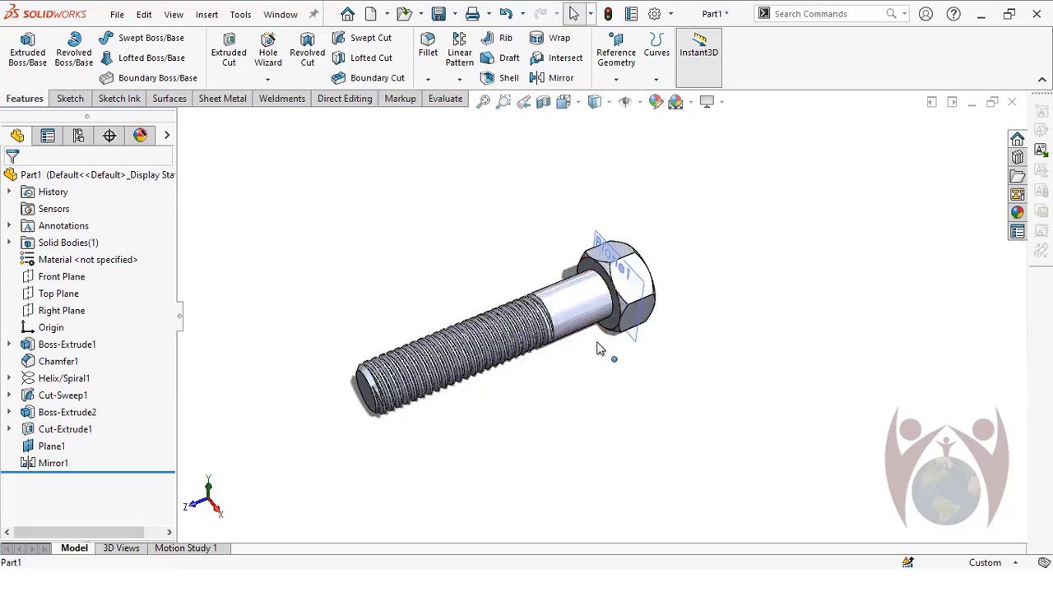
scroll(547, 333, "down", 2)
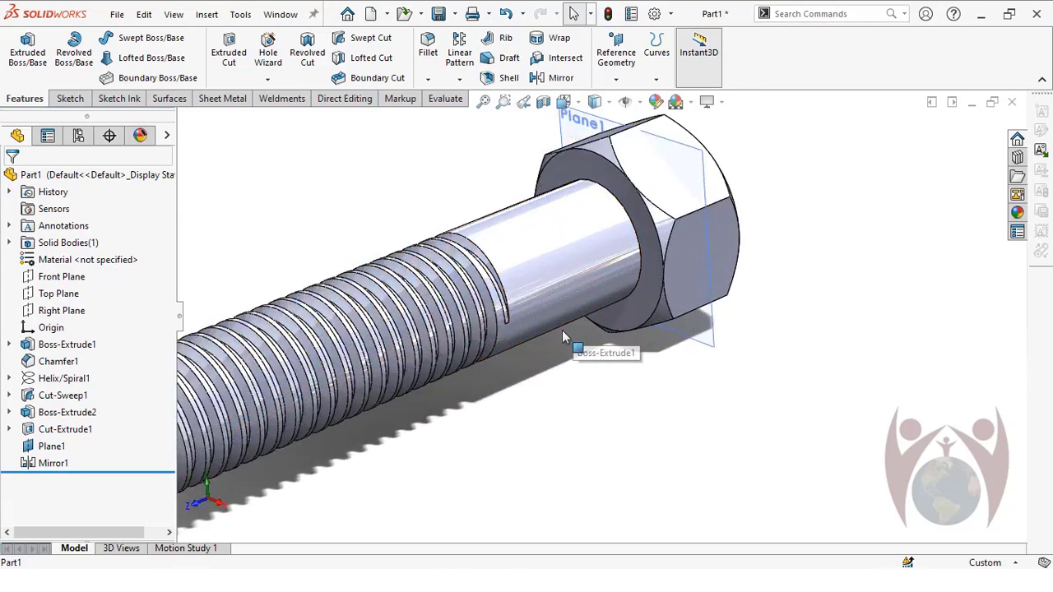
scroll(592, 329, "up", 3)
scroll(597, 345, "down", 2)
scroll(575, 271, "down", 3)
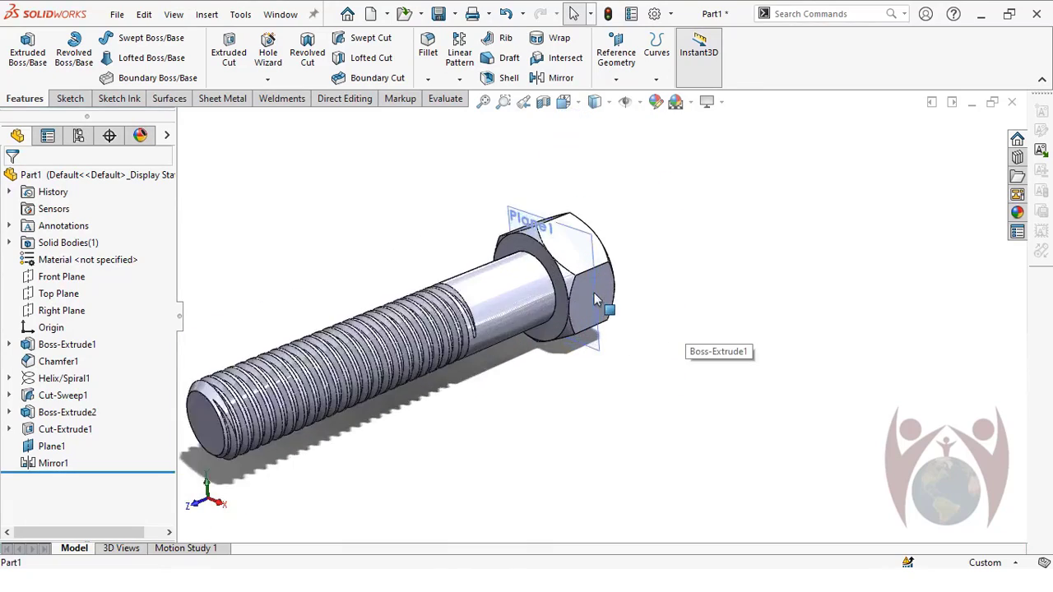
- Sketch a circle with a radius of about 4 mm beside the bolt, on the plane of the head's underside
left_click(518, 237)
right_click(518, 235)
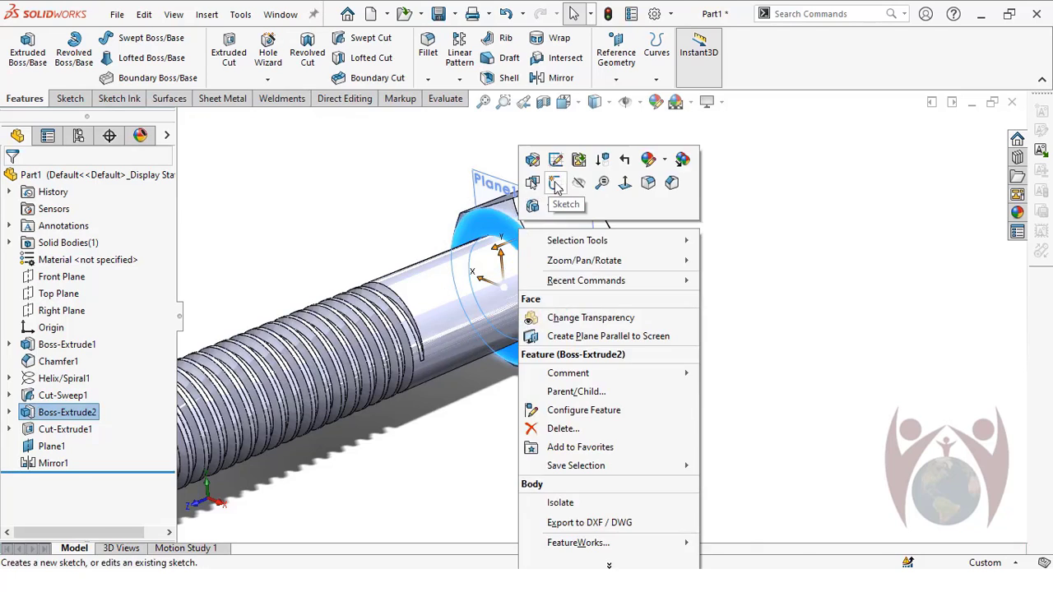
left_click(534, 182)
mouse_move(567, 305)
middle_mouse_down()
mouse_move(628, 371)
mouse_move(631, 352)
middle_mouse_up()
scroll(547, 299, "down", 2)
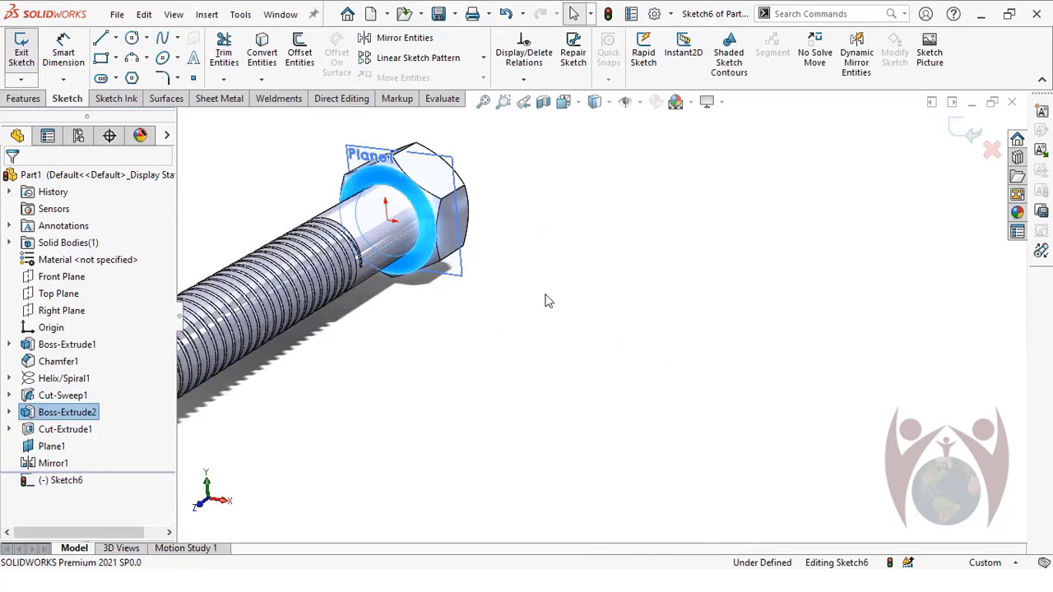
middle_click_drag(547, 298, 557, 275)
scroll(479, 262, "down", 1)
left_click(146, 38)
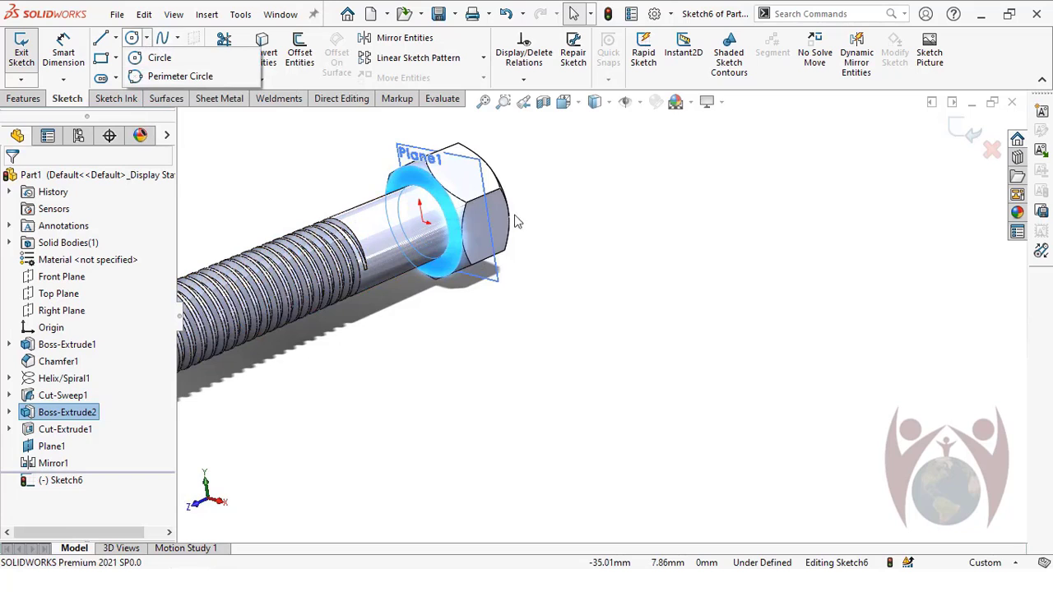
left_click(155, 58)
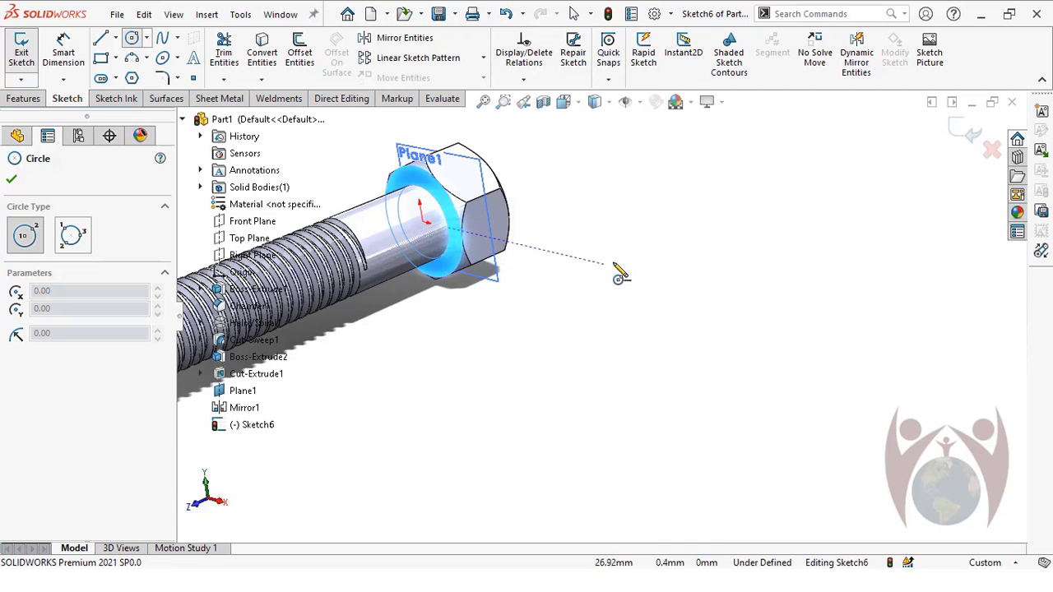
left_click(691, 285)
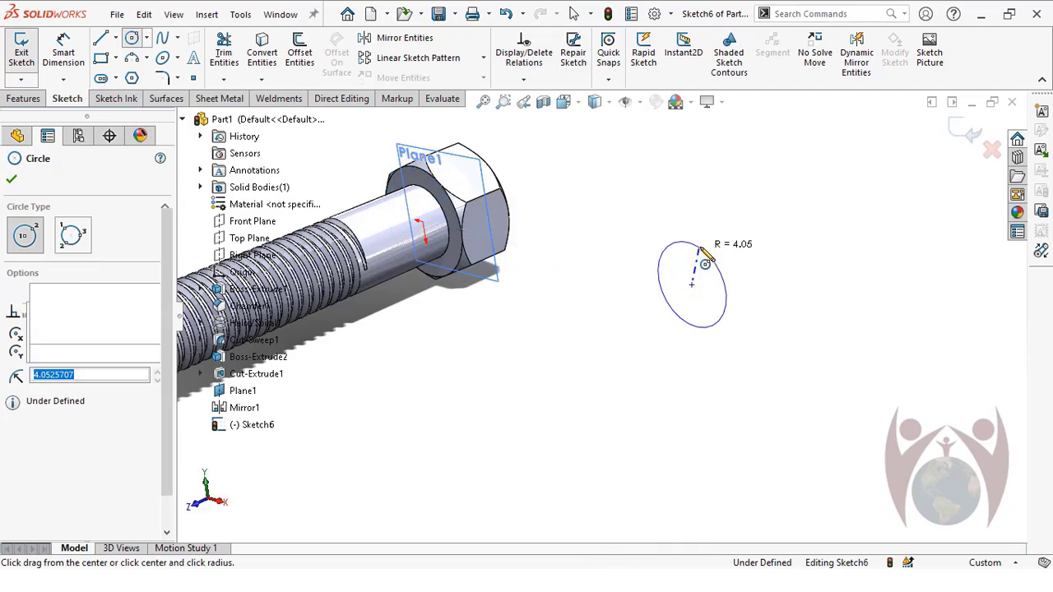
left_click(686, 243)
- Dimension the circle's diameter and set it to 8 mm
left_click(64, 51)
left_click(705, 251)
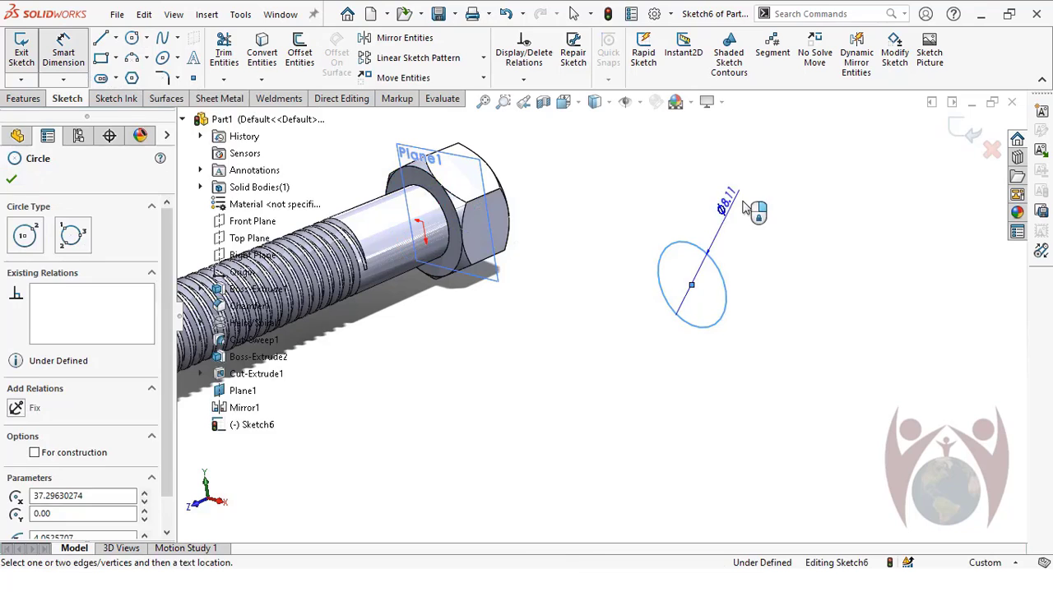
left_click(758, 200)
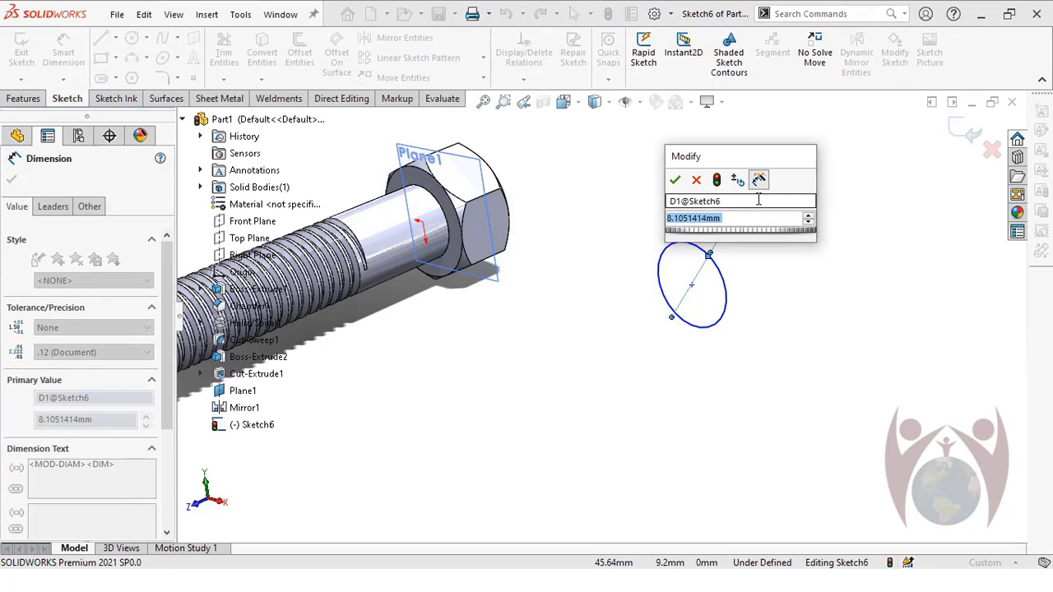
type("8")
key("Return")
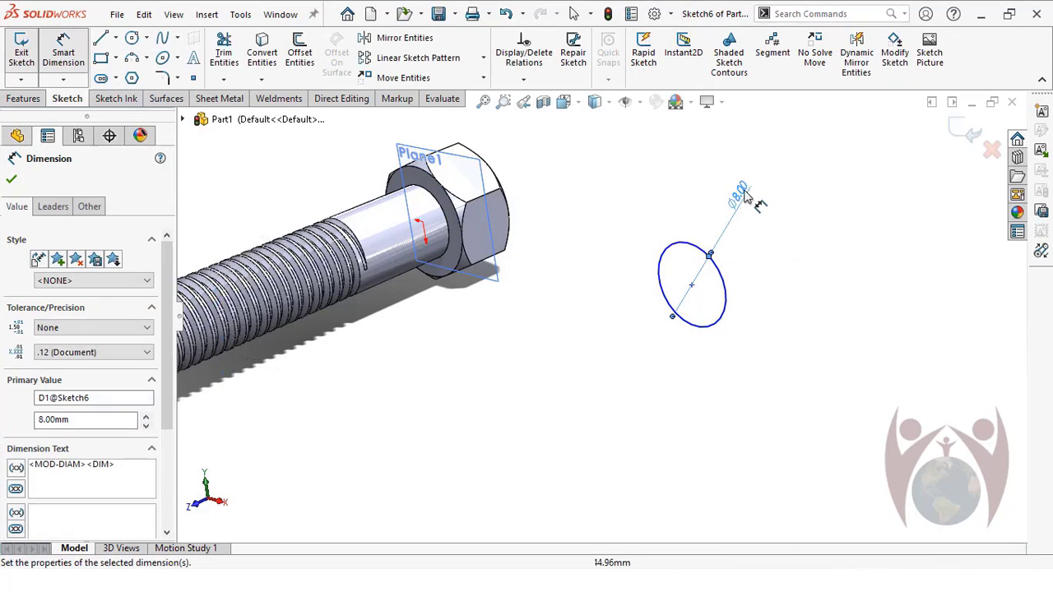
- Extrude the circle as a blind boss 40 mm deep to create a second rod parallel to the bolt
scroll(583, 304, "up", 4)
middle_click_drag(387, 311, 452, 356)
scroll(460, 354, "down", 3)
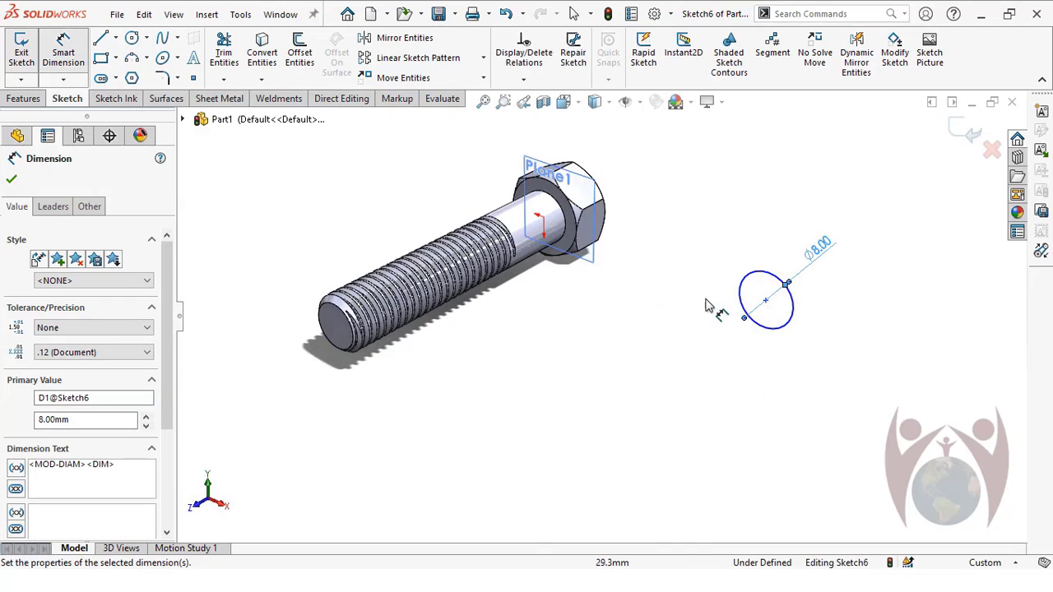
left_click(39, 96)
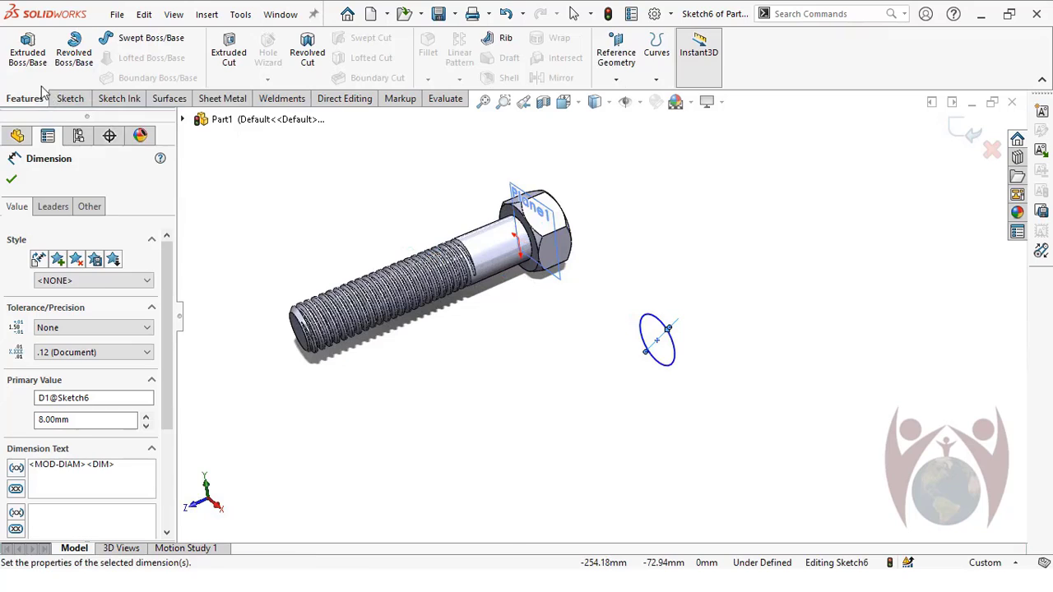
left_click(27, 51)
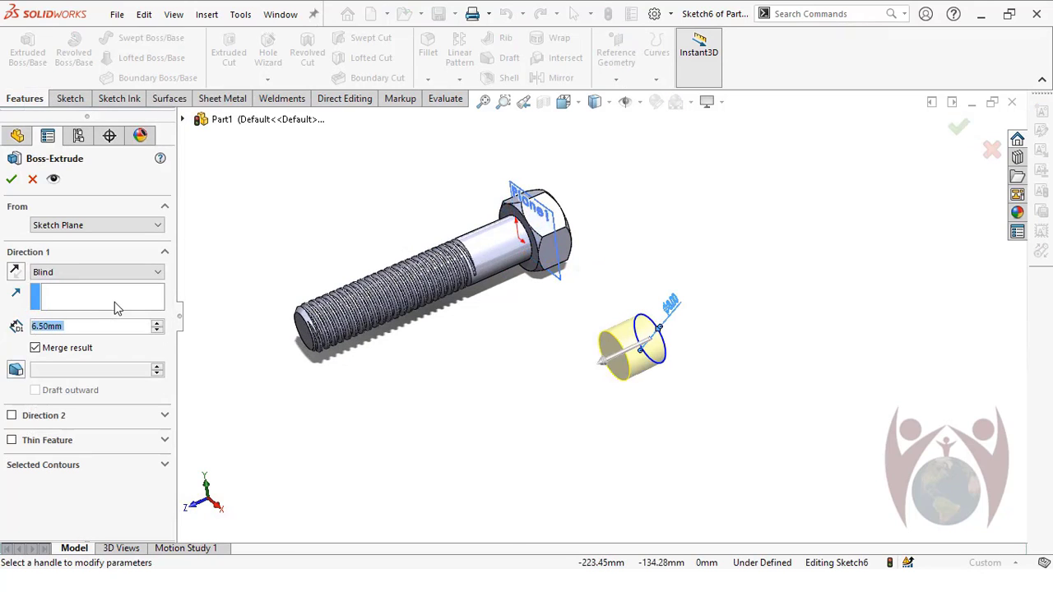
type("40")
key("Return")
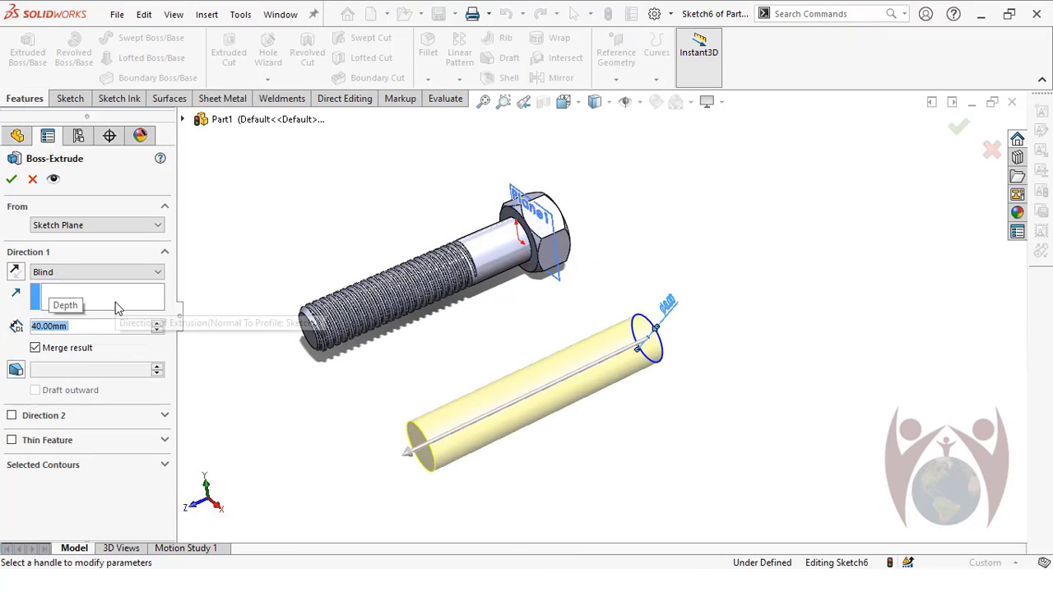
left_click(11, 181)
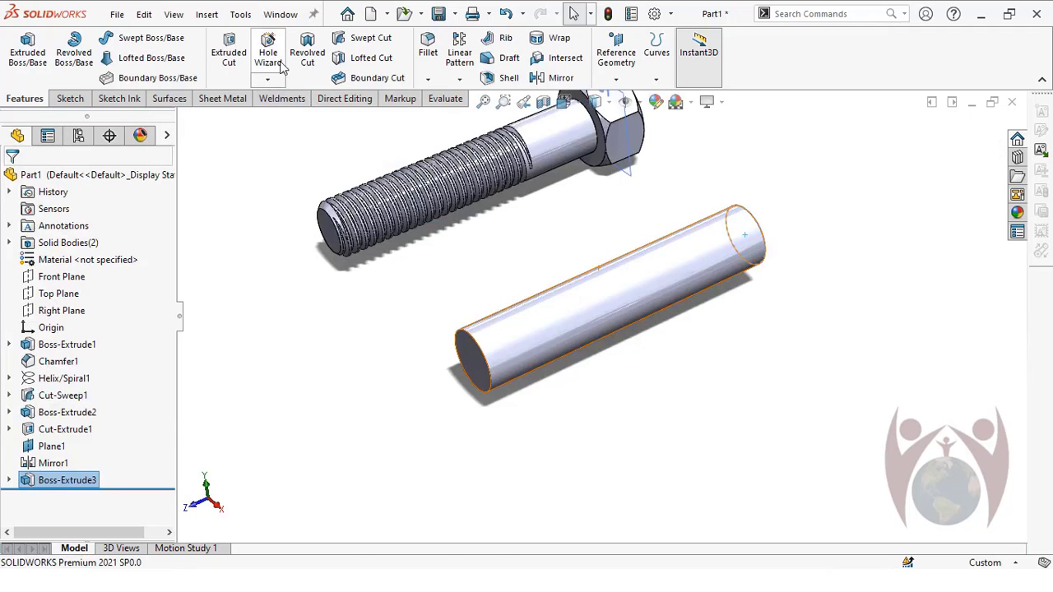
- Start a Thread feature on the circular edge at the second rod's near end, using the Metric Die type
left_click(268, 79)
left_click(271, 81)
left_click(275, 82)
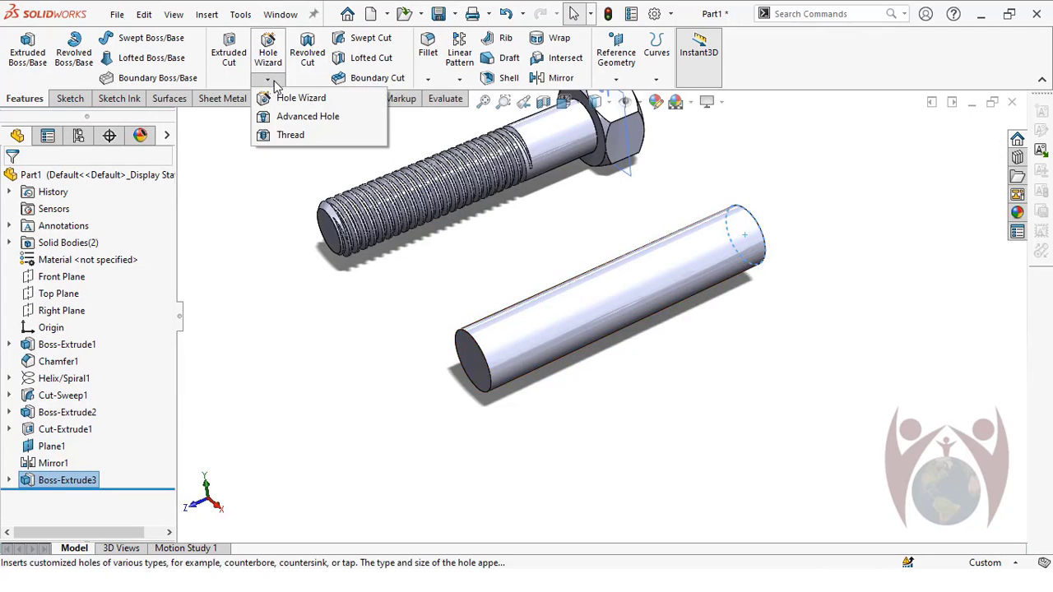
left_click(284, 136)
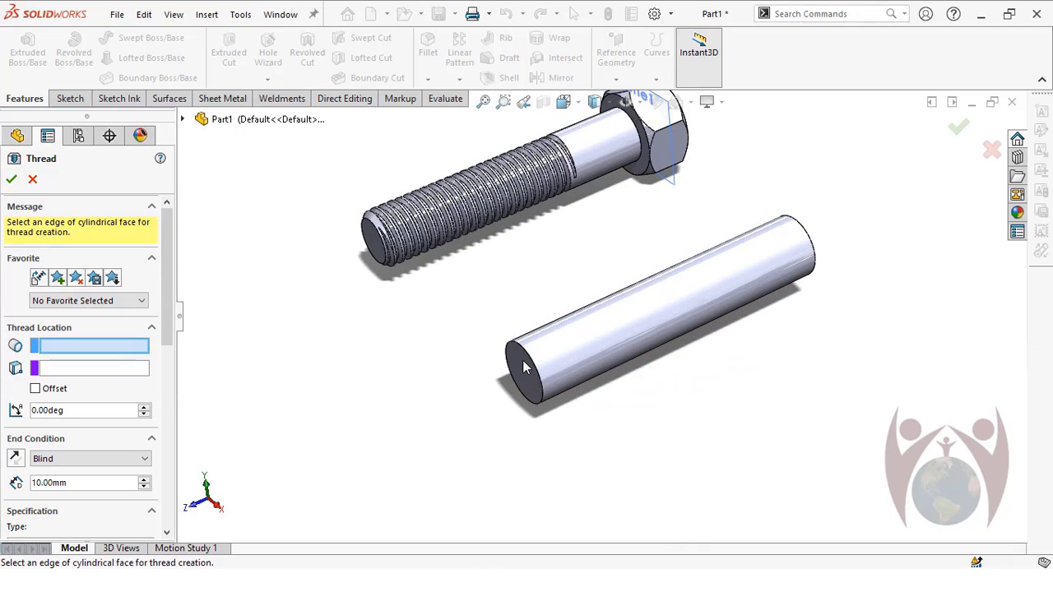
left_click(527, 360)
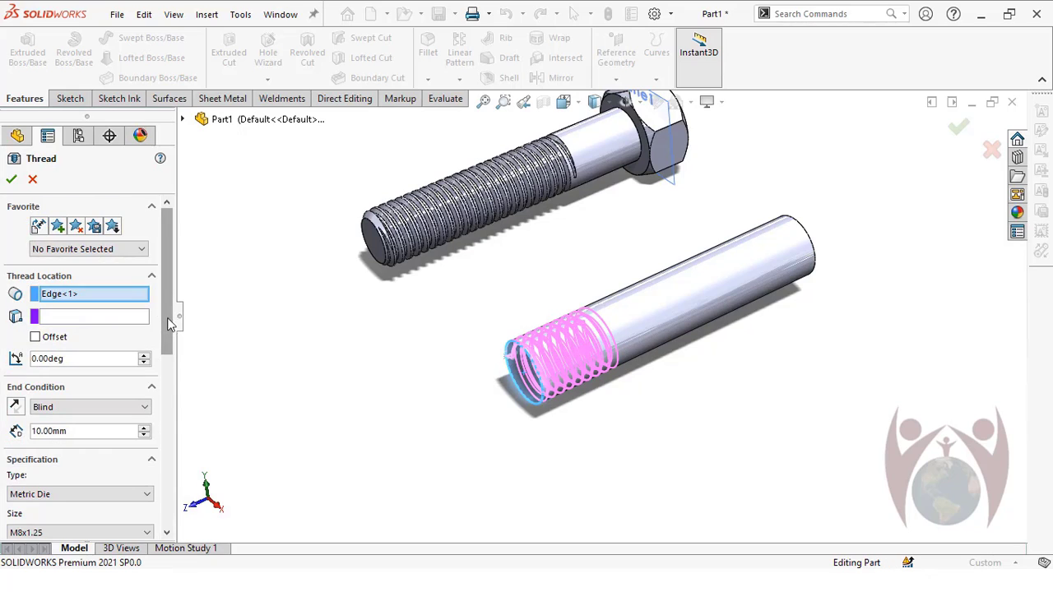
scroll(123, 329, "down", 3)
left_click(67, 338)
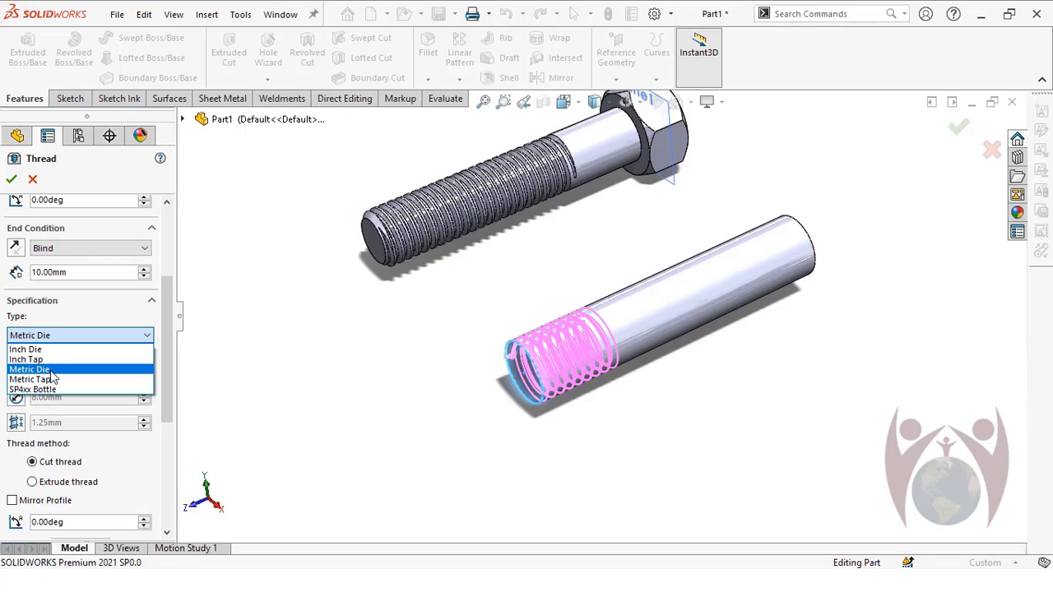
left_click(63, 372)
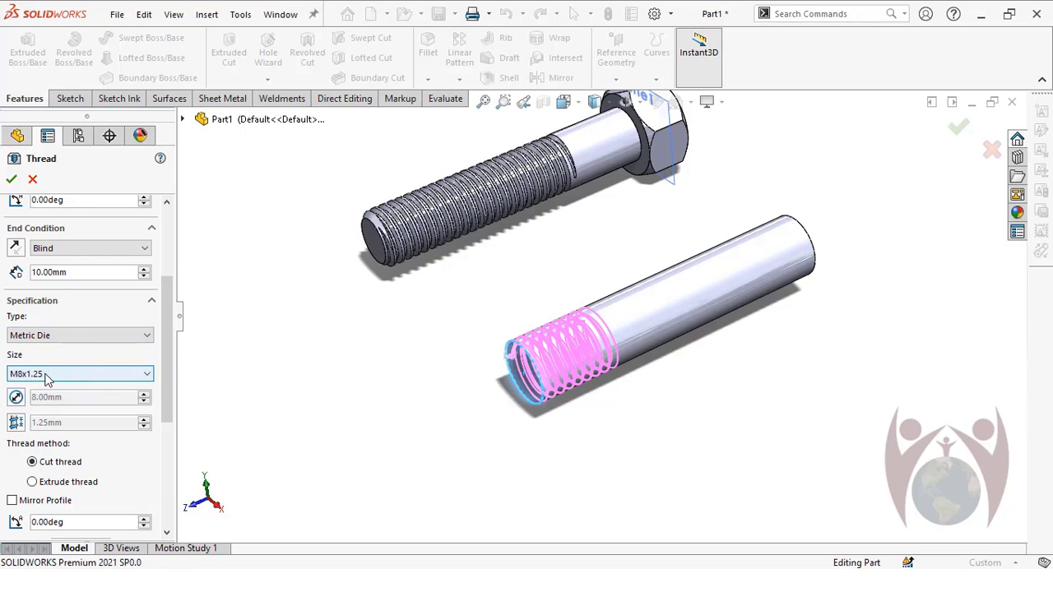
- Set the thread's blind depth to 30 mm and create the cut thread on the second rod
scroll(72, 372, "down", 1)
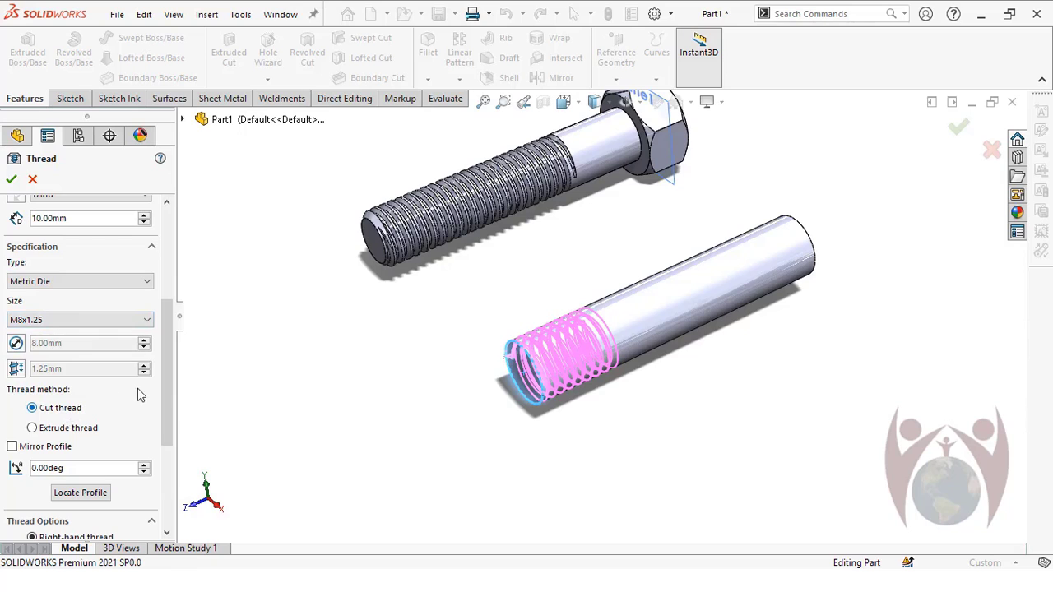
left_click_drag(169, 391, 177, 332)
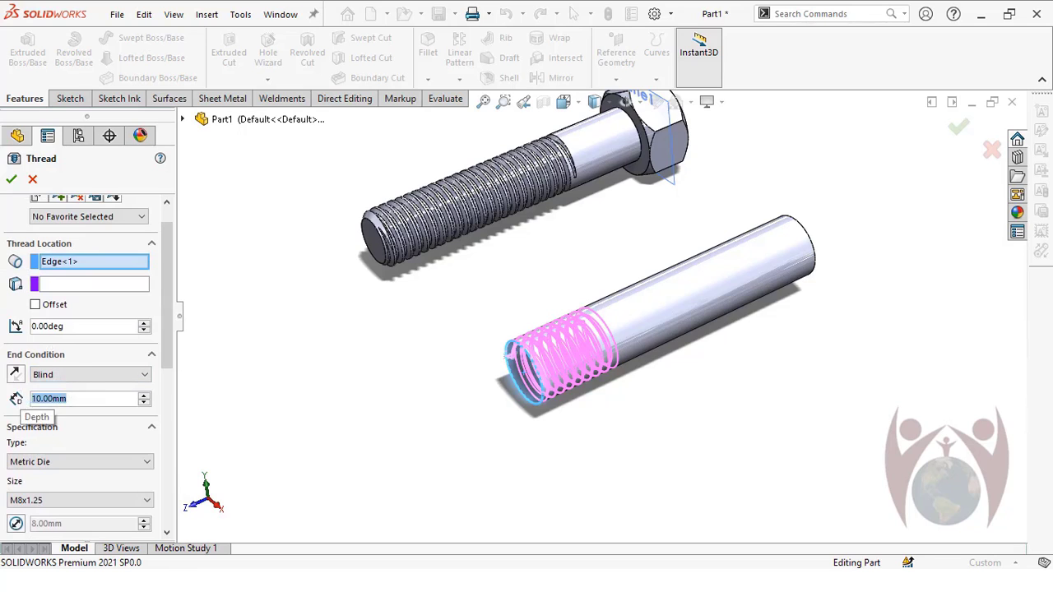
type("30")
key("Return")
middle_click_drag(344, 366, 573, 395)
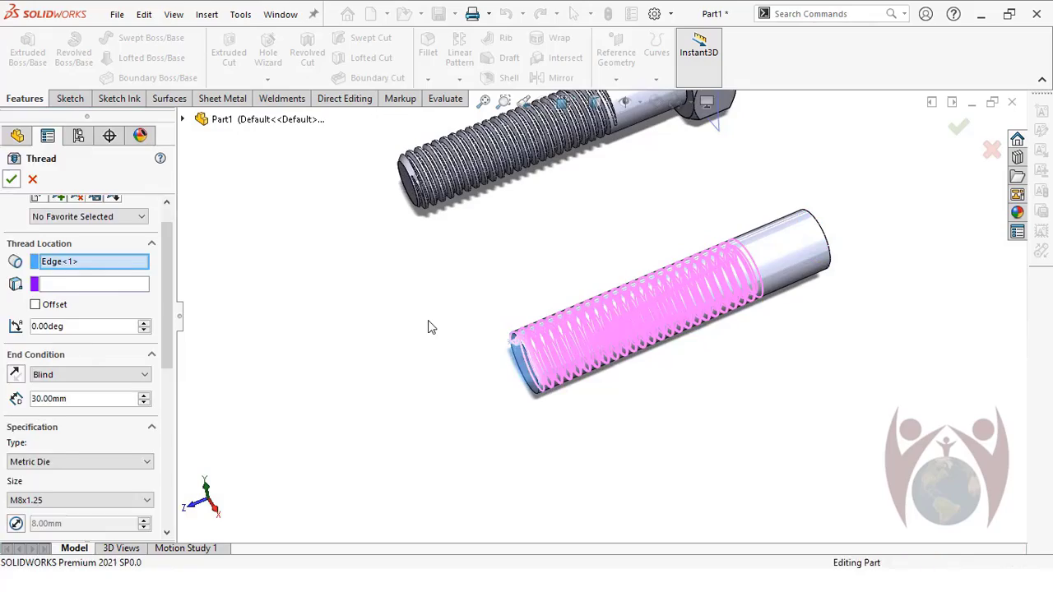
left_click(958, 126)
- Examine the new thread from several sides, especially its blunt start at the rod's end
scroll(712, 311, "down", 5)
middle_click_drag(444, 395, 541, 406)
scroll(463, 444, "down", 3)
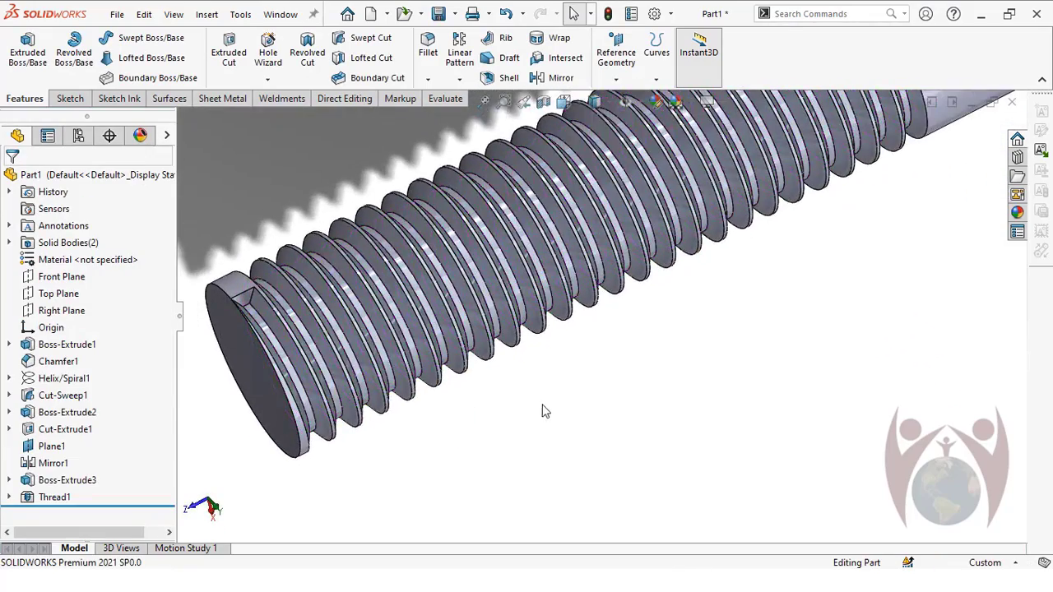
scroll(607, 248, "up", 3)
scroll(606, 262, "down", 2)
middle_click_drag(605, 270, 595, 333)
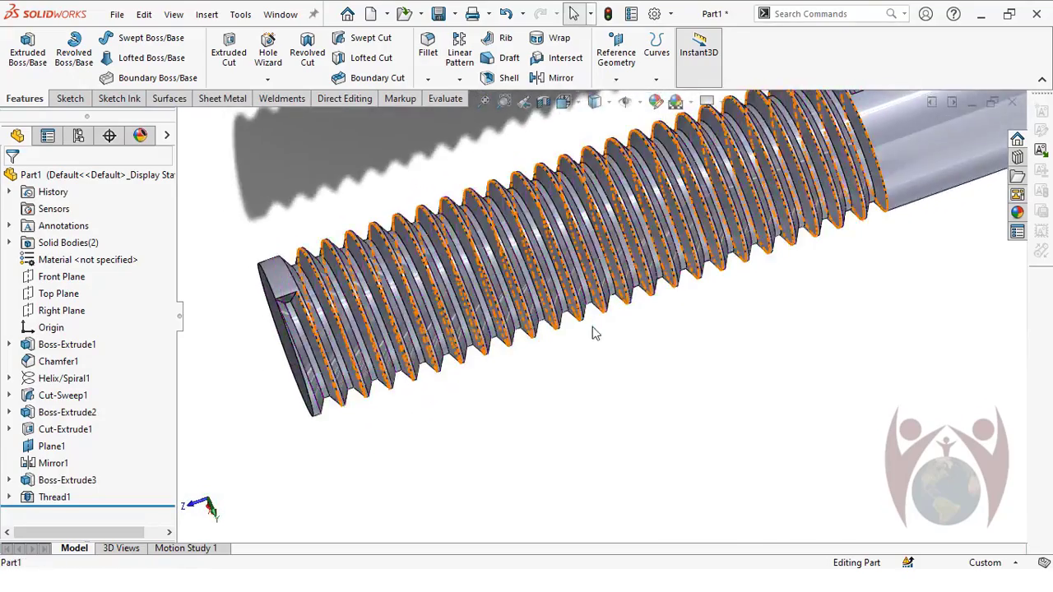
scroll(581, 333, "up", 3)
middle_click_drag(473, 347, 480, 293)
scroll(446, 319, "down", 5)
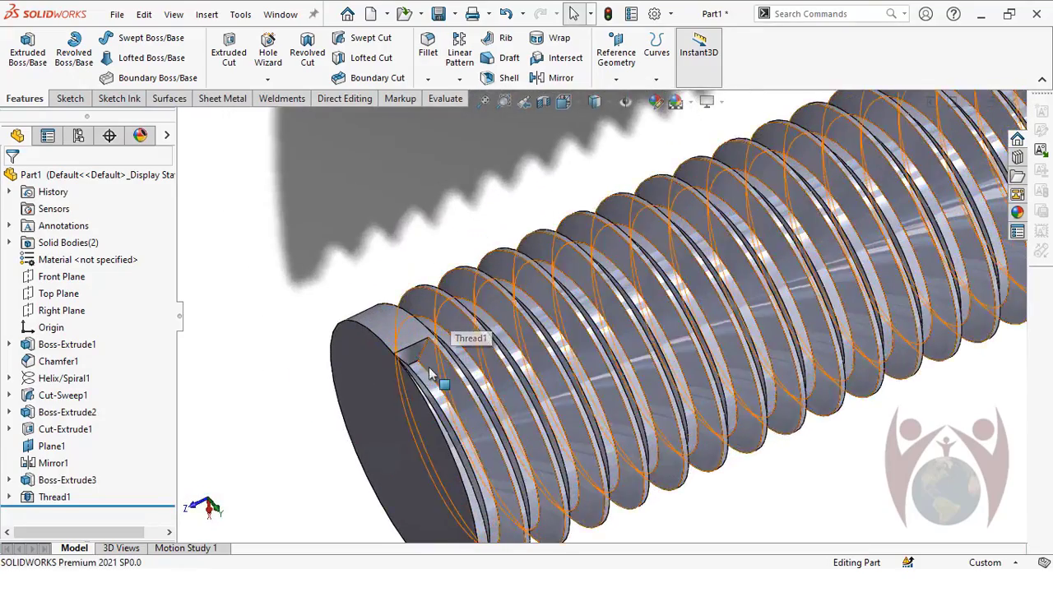
scroll(411, 352, "down", 3)
scroll(436, 362, "down", 2)
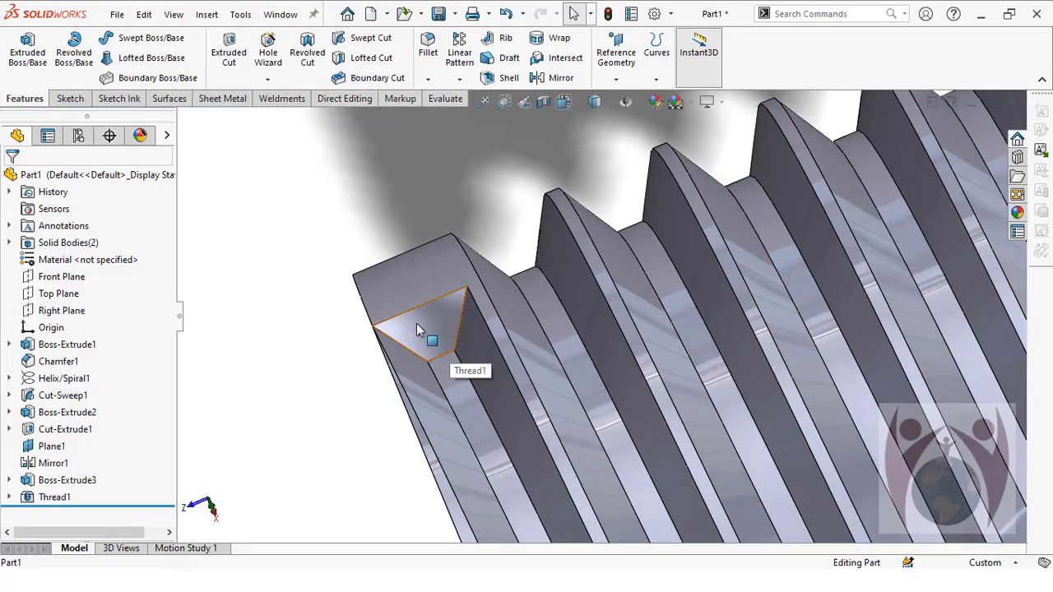
scroll(428, 337, "up", 5)
middle_click_drag(616, 329, 650, 344)
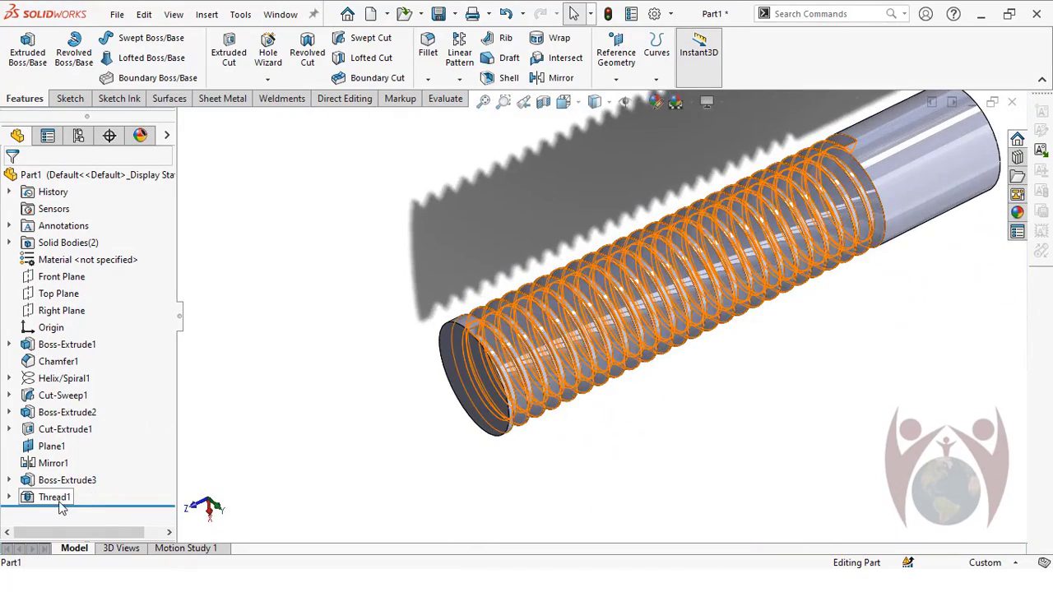
- Edit the thread to start with a 5 mm offset, reversed so that it begins outside the rod's end
double_click(33, 498)
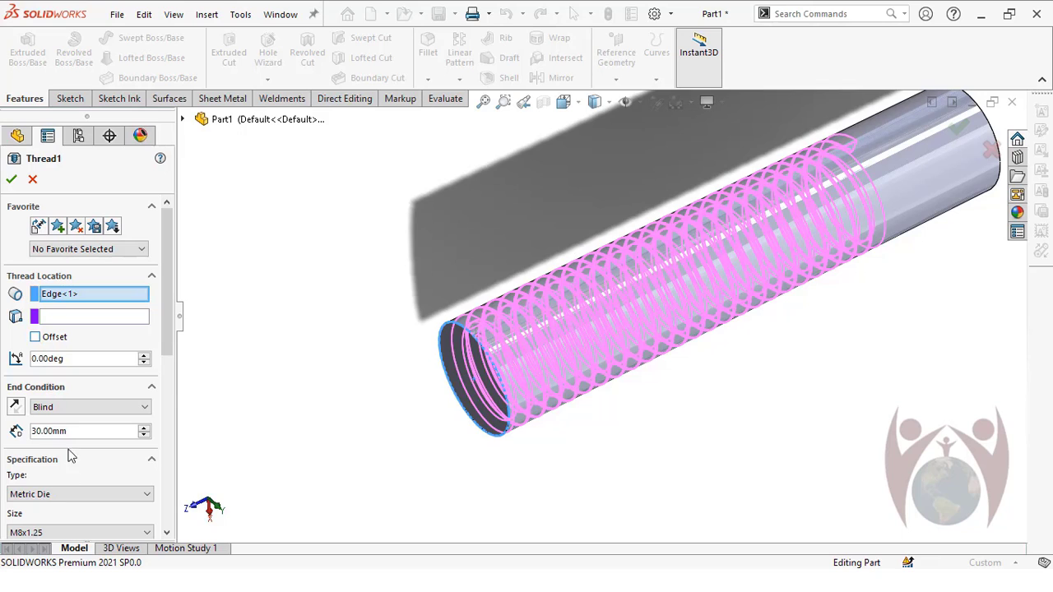
left_click(46, 338)
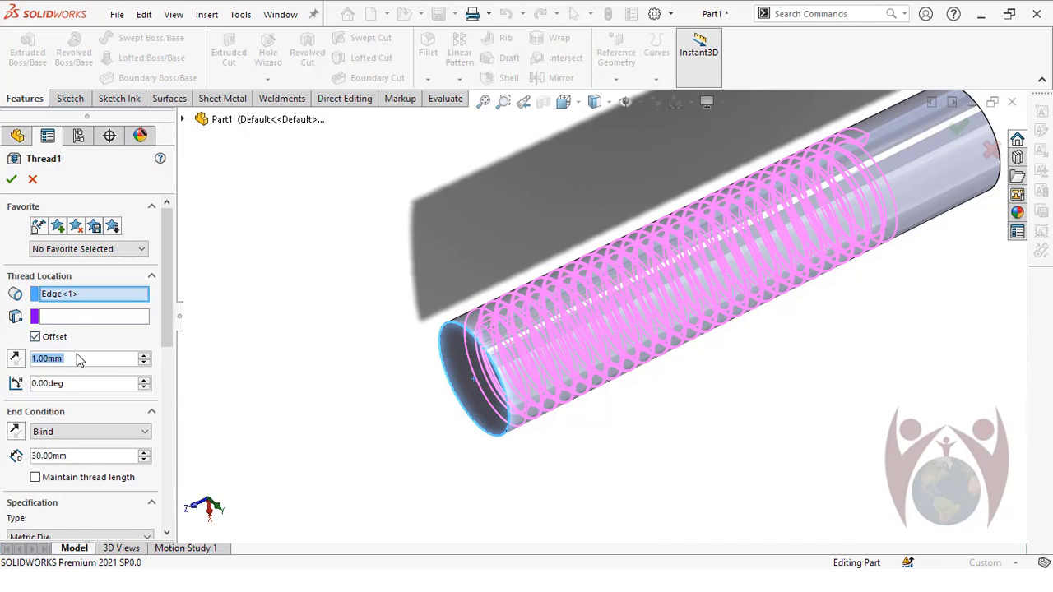
type("5")
key("Return")
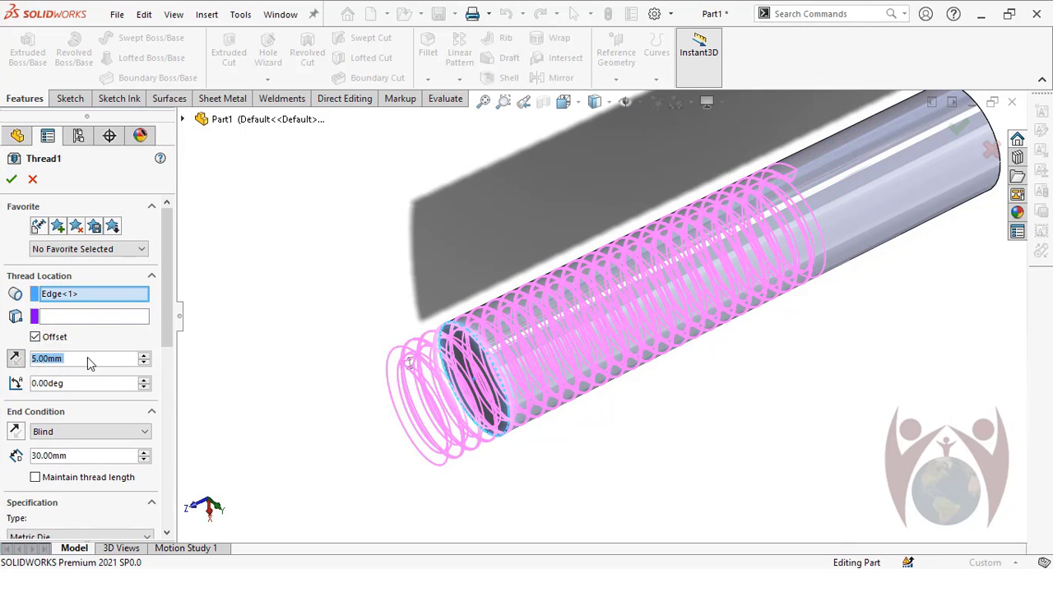
key("Return")
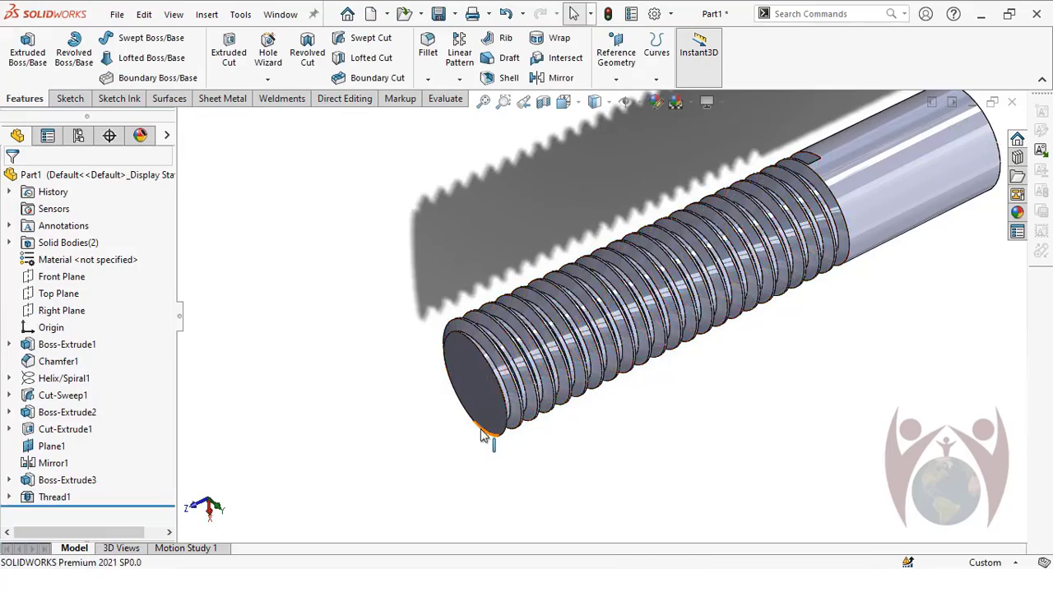
scroll(483, 436, "down", 6)
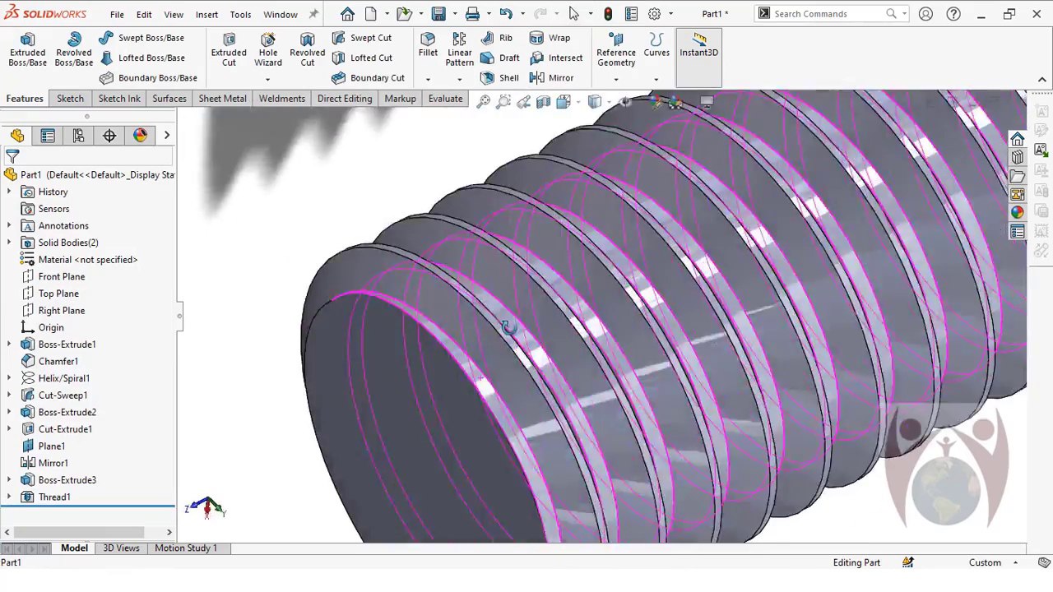
scroll(508, 327, "up", 6)
- Sketch a circle about 12.5 mm in diameter on the second rod's unthreaded end face, centred on the rod's axis
right_click(536, 358)
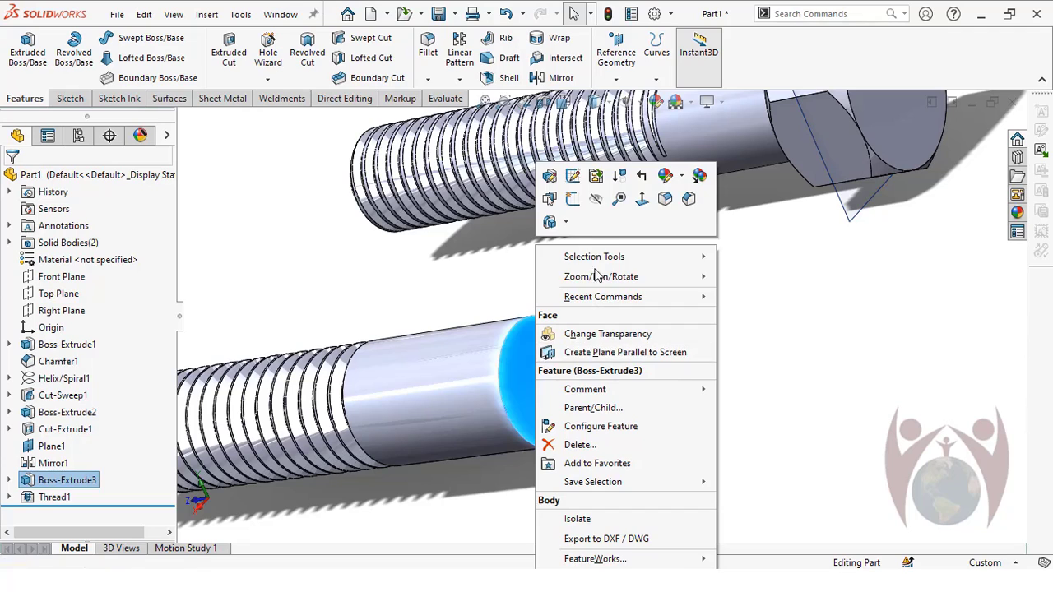
left_click(550, 198)
left_click(132, 78)
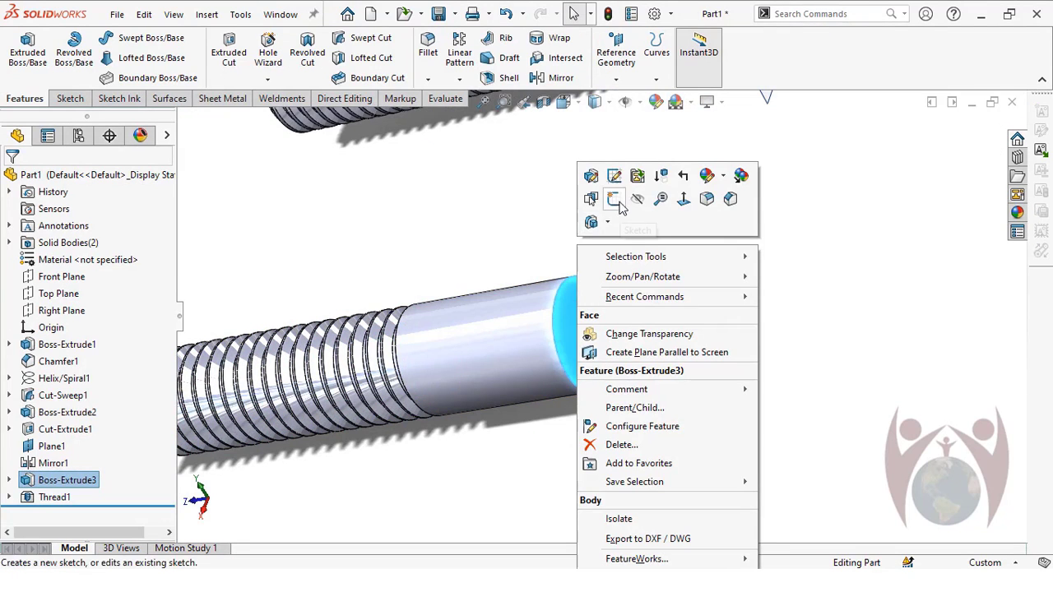
left_click(613, 199)
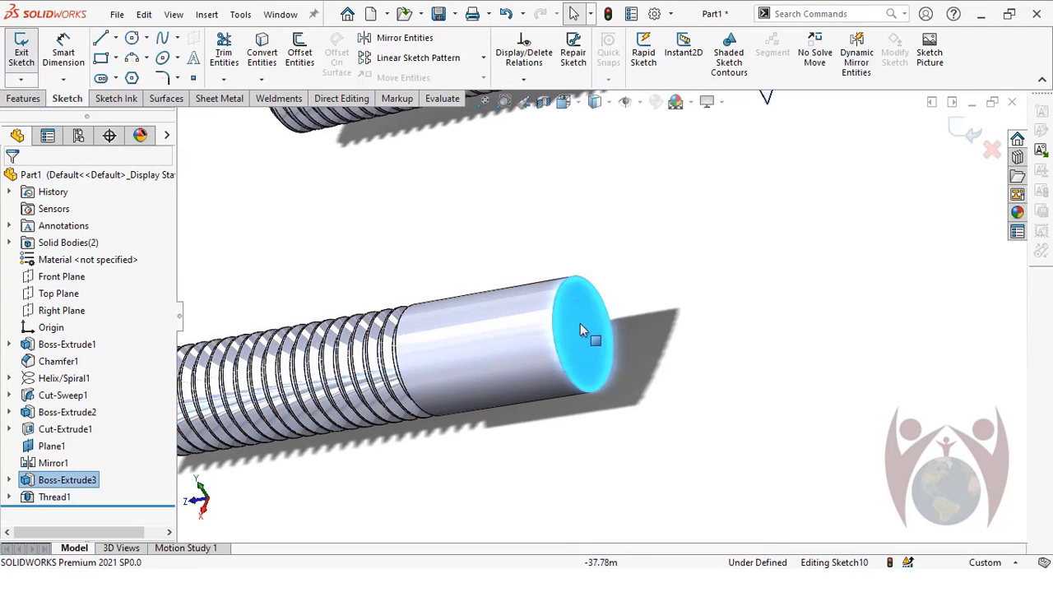
left_click(147, 38)
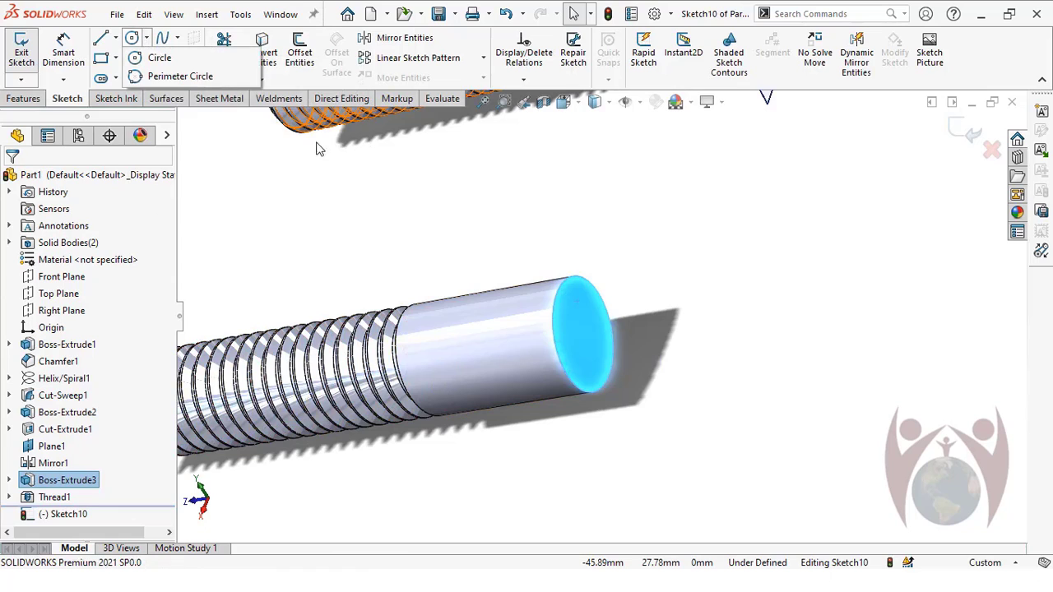
left_click(160, 57)
middle_click_drag(630, 299, 598, 332)
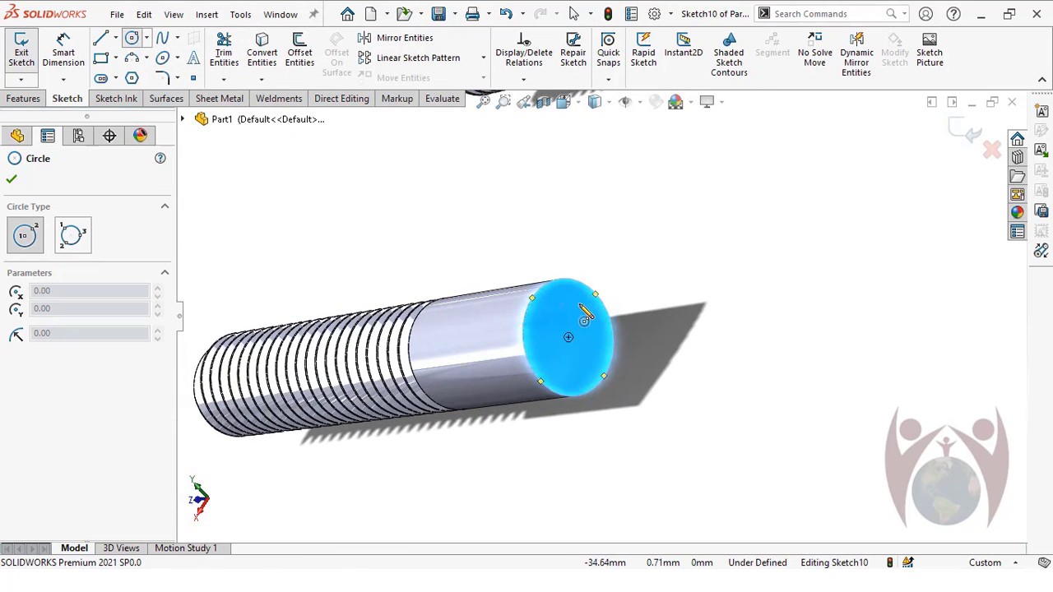
left_click(566, 335)
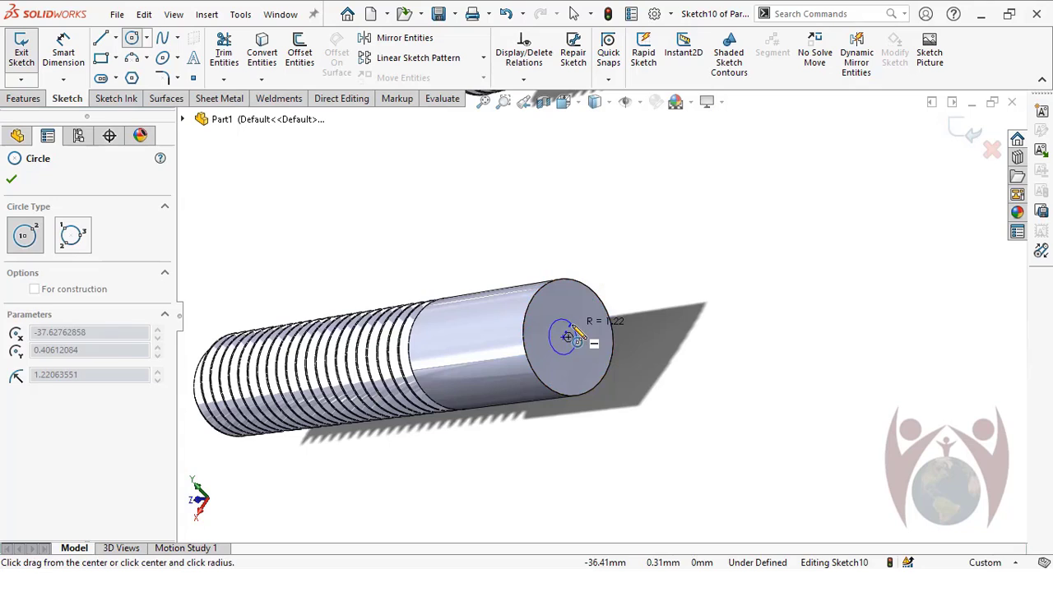
key("Escape")
left_click(133, 41)
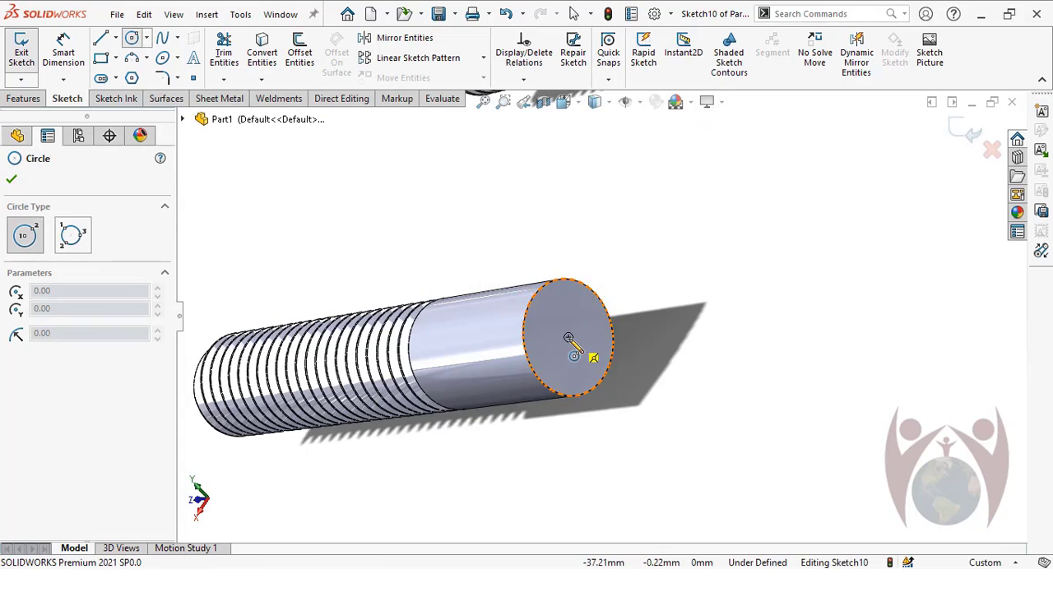
left_click(567, 338)
left_click(616, 275)
key("Escape")
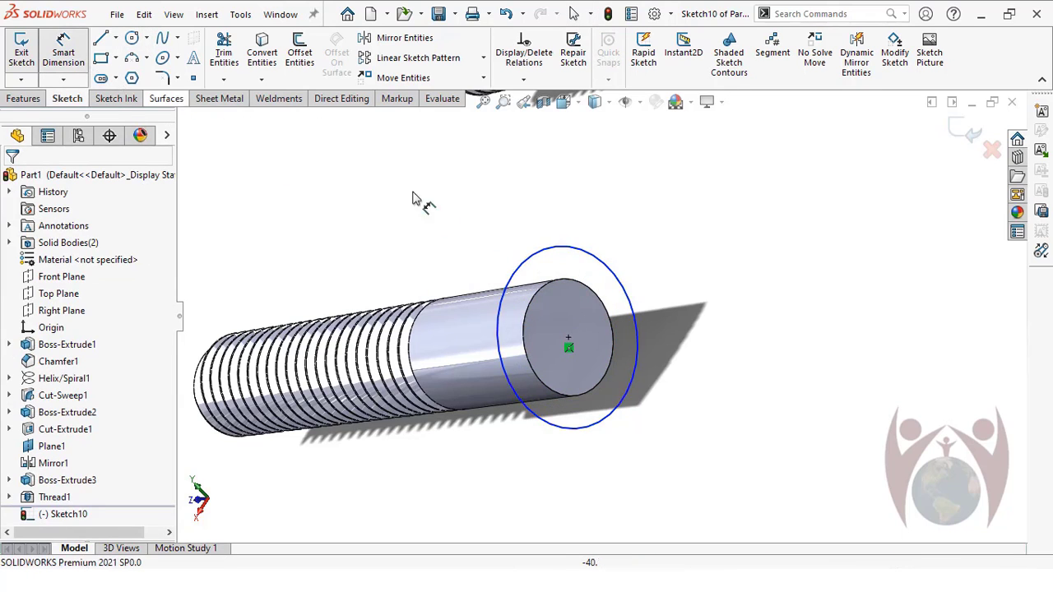
- Dimension the circle's diameter and set it to 12 mm
left_click(554, 252)
left_click(627, 199)
type("1")
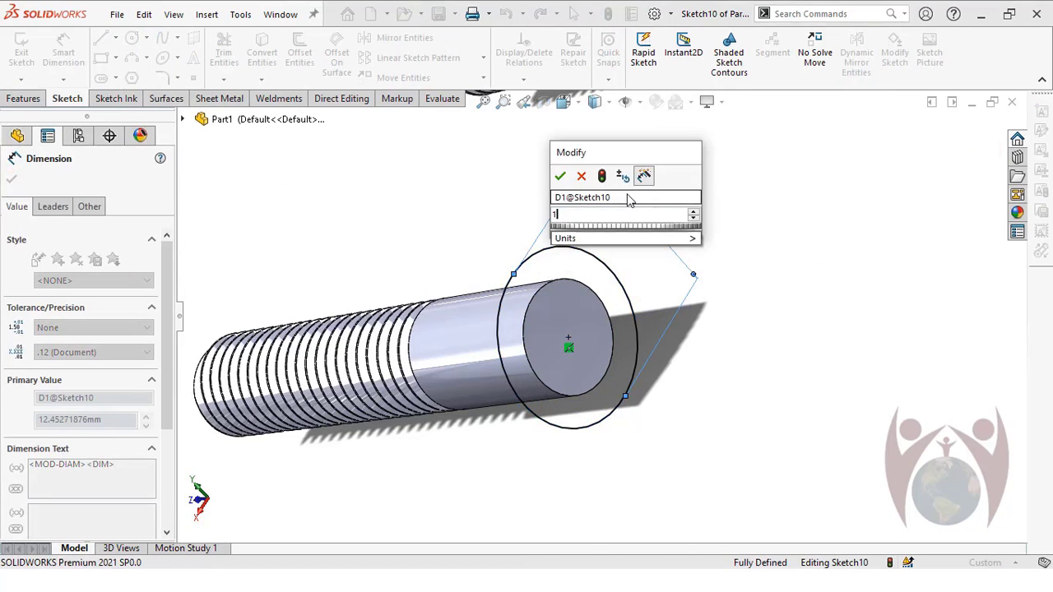
type("2")
key("Return")
key("Escape")
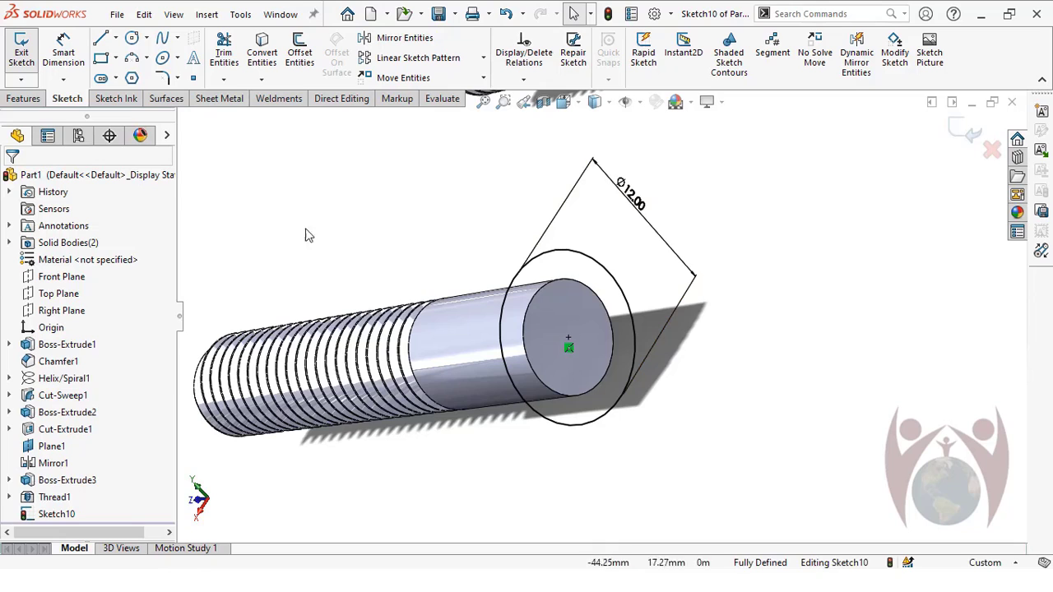
- Extrude the circle as a blind boss 6.5 mm deep, away from the rod, to form a cylindrical head
left_click(25, 99)
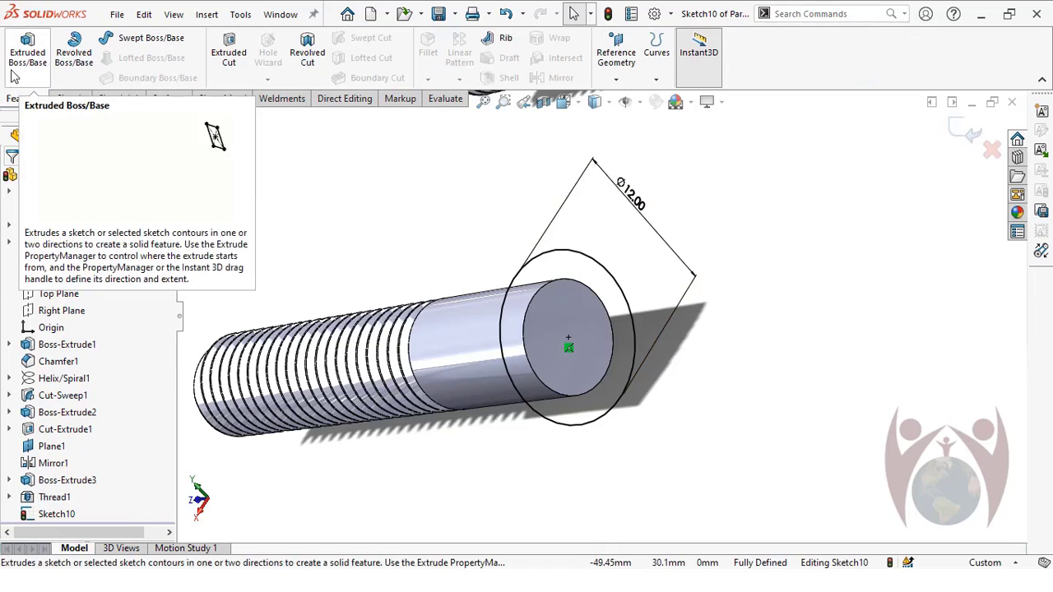
left_click(27, 51)
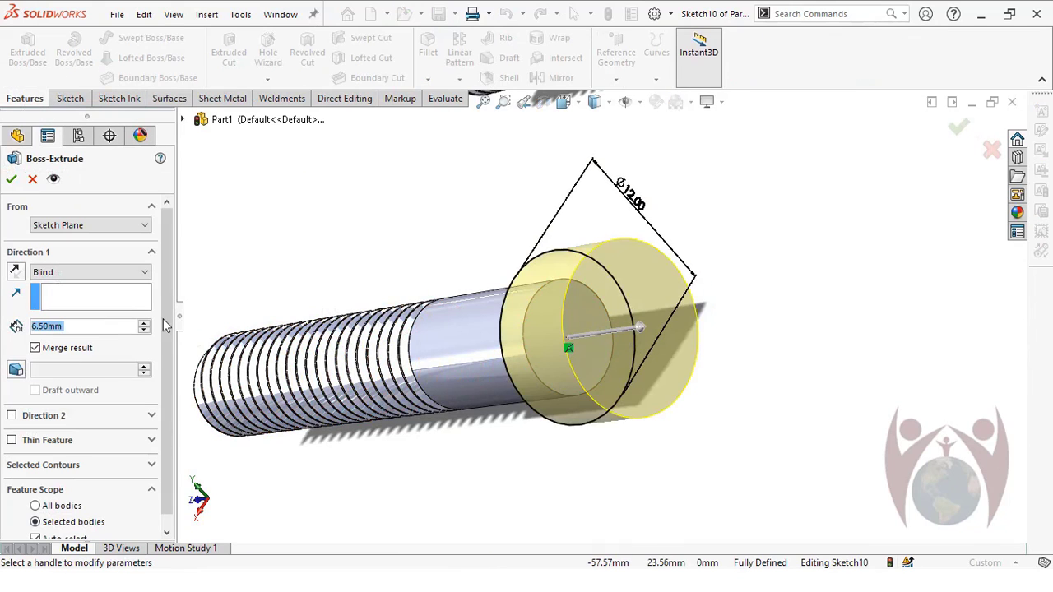
left_click(11, 178)
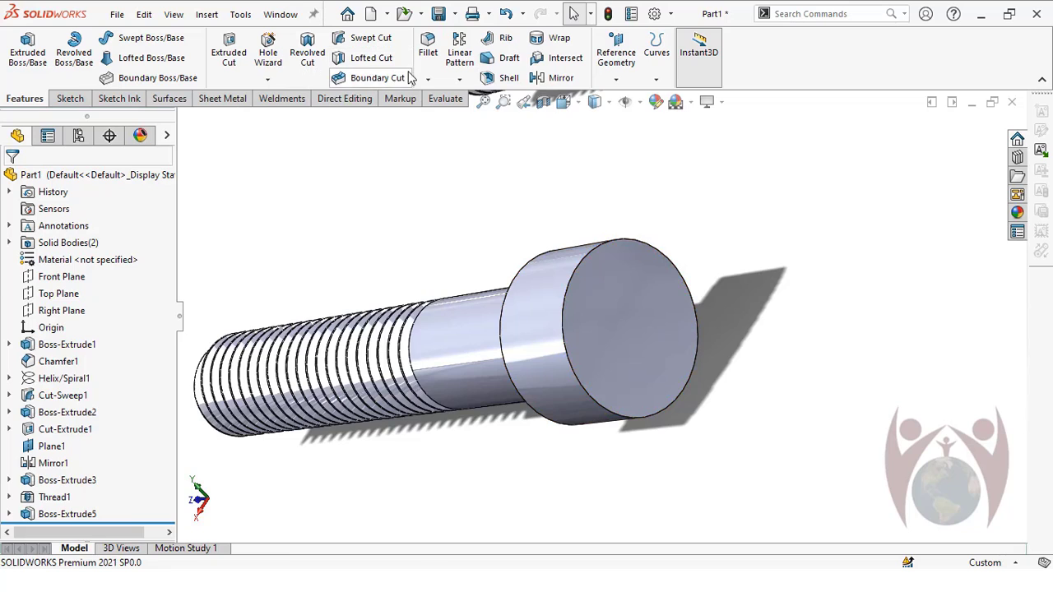
- Fillet the outer circular edge of the cylindrical head, trying a 3 mm radius before setting it to 1.5 mm
left_click(428, 48)
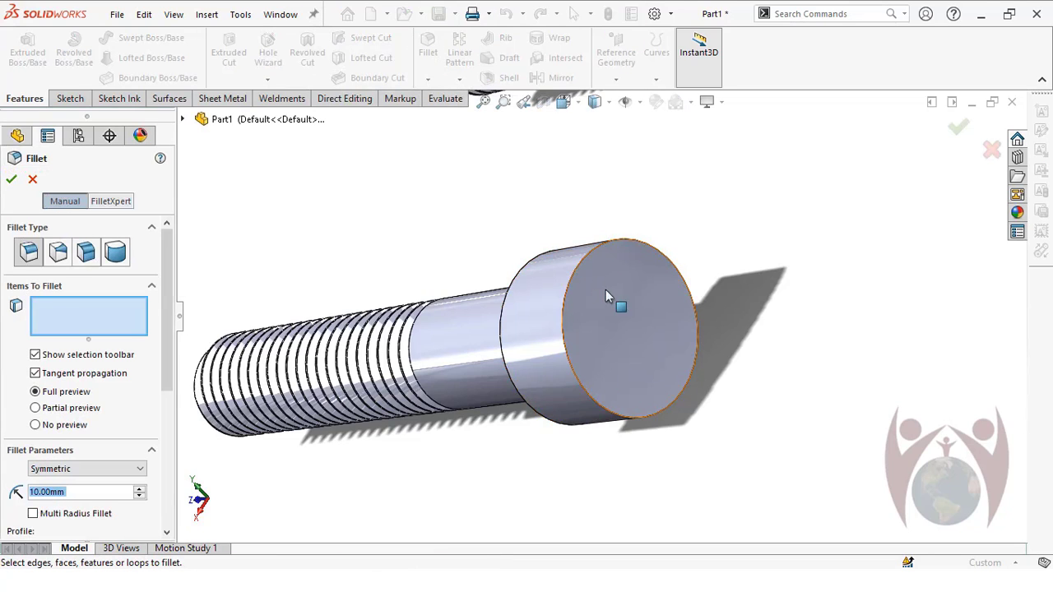
left_click(585, 259)
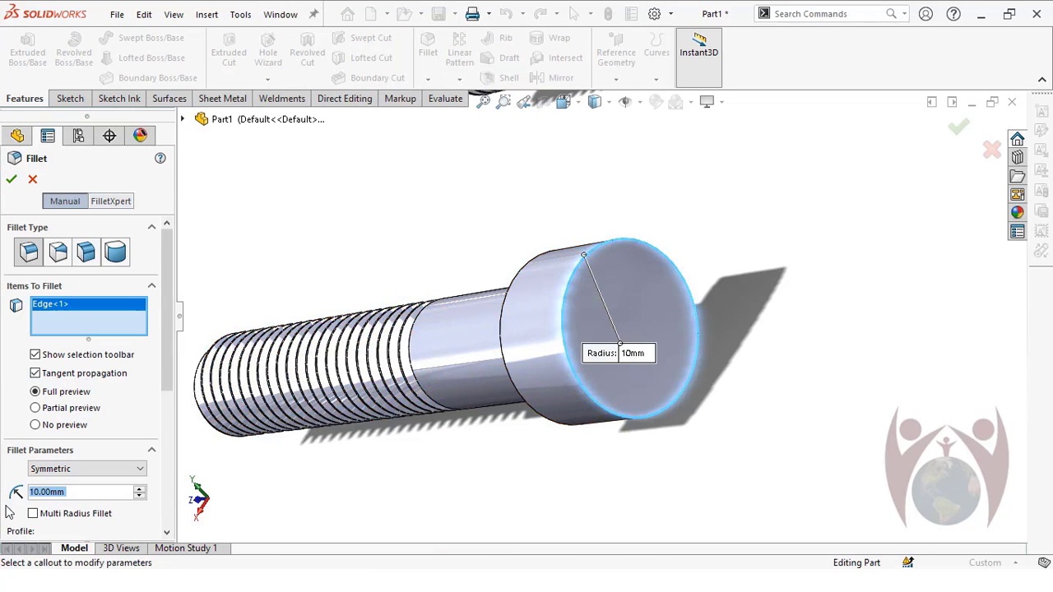
type("3")
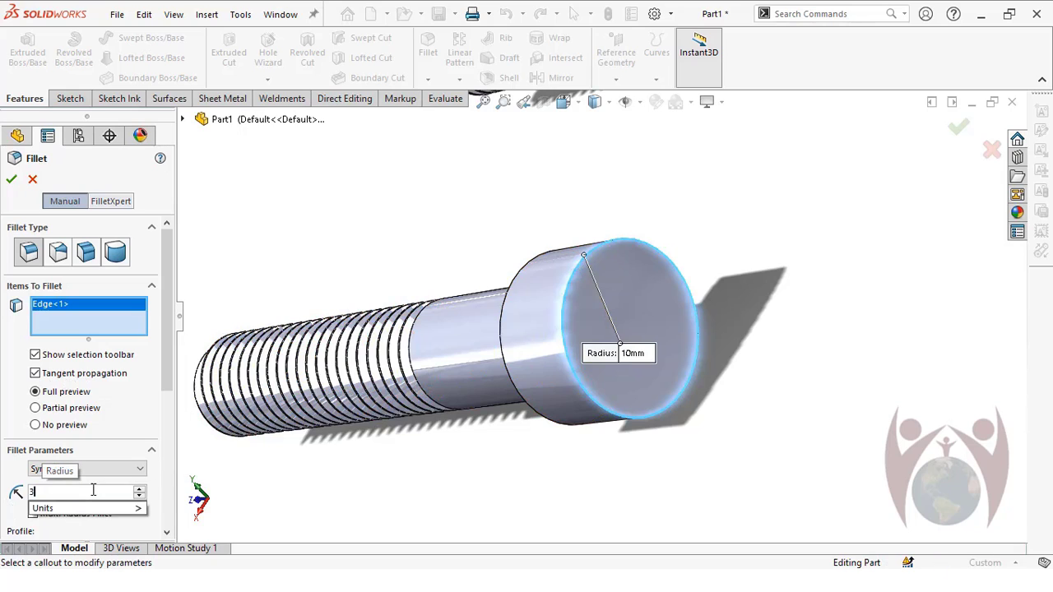
key("Return")
type("1.5")
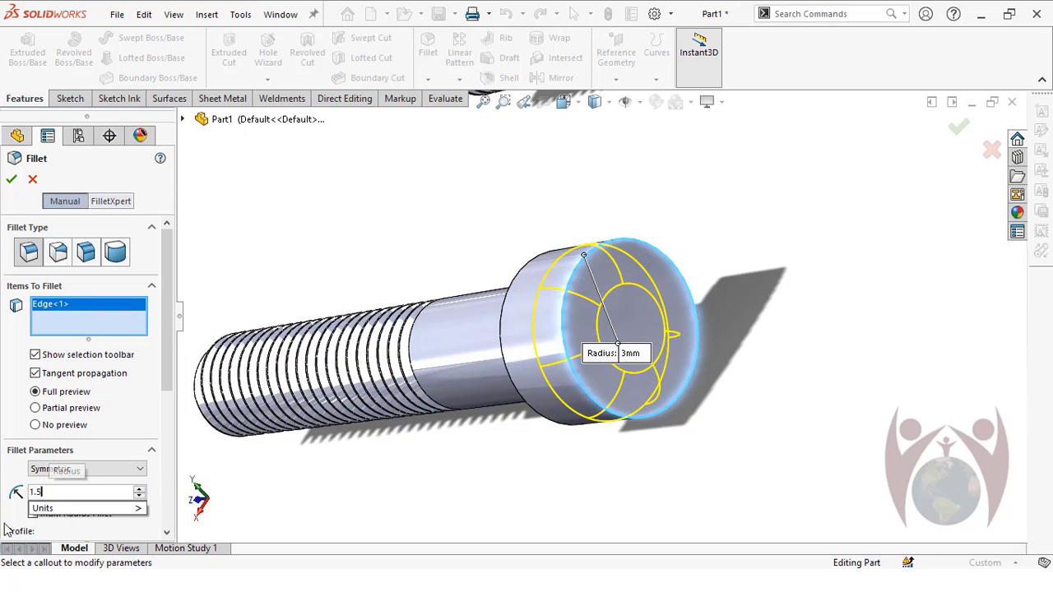
key("Return")
middle_click_drag(564, 377, 610, 302)
key("Return")
- Open a sketch on the flat outer face of the filleted head and view it face-on
right_click(609, 302)
left_click(647, 183)
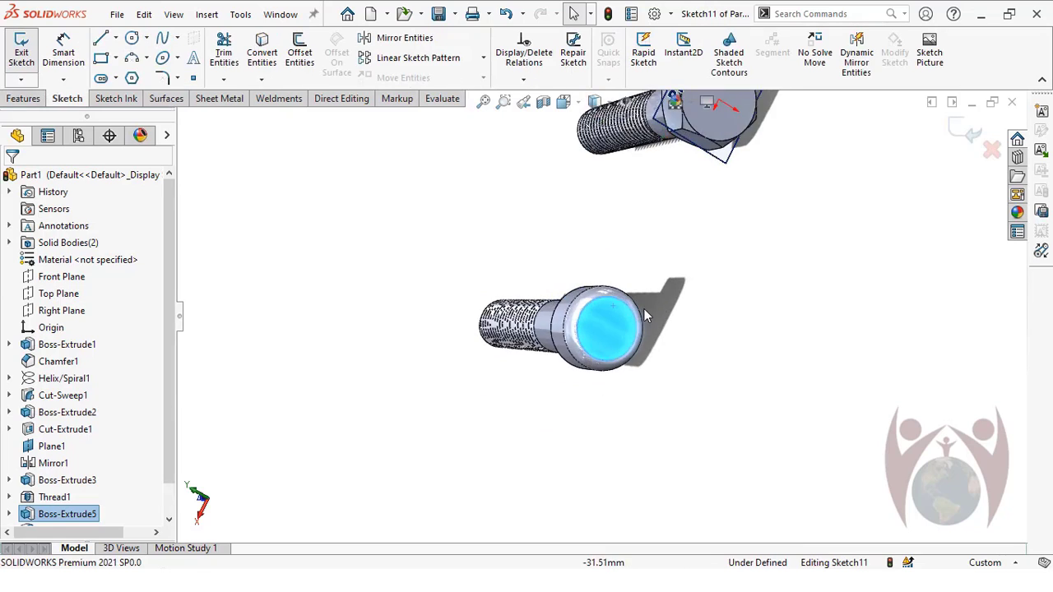
scroll(515, 383, "down", 2)
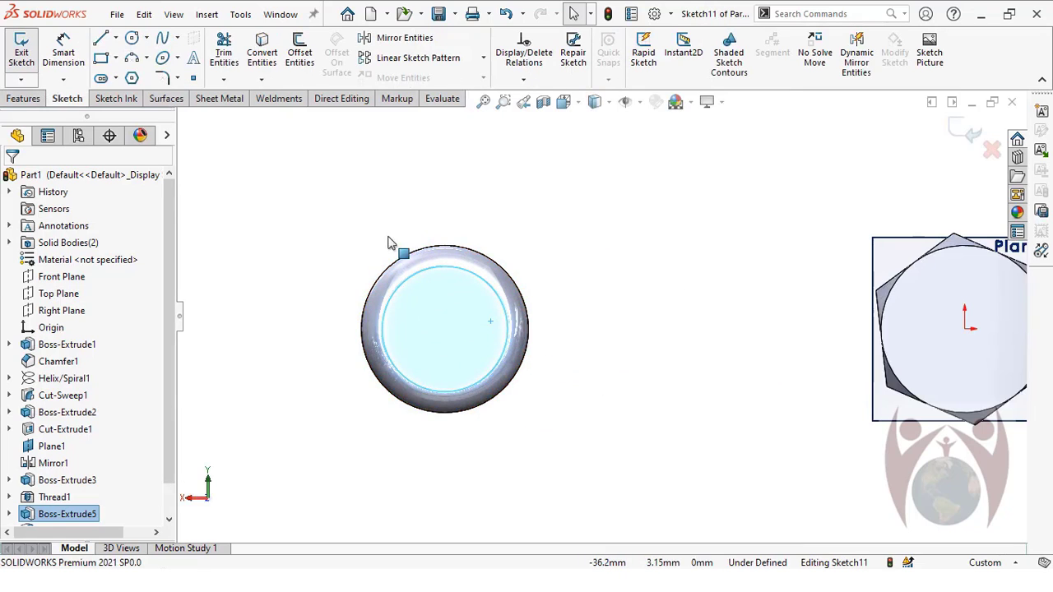
scroll(651, 334, "up", 3)
scroll(651, 334, "down", 1)
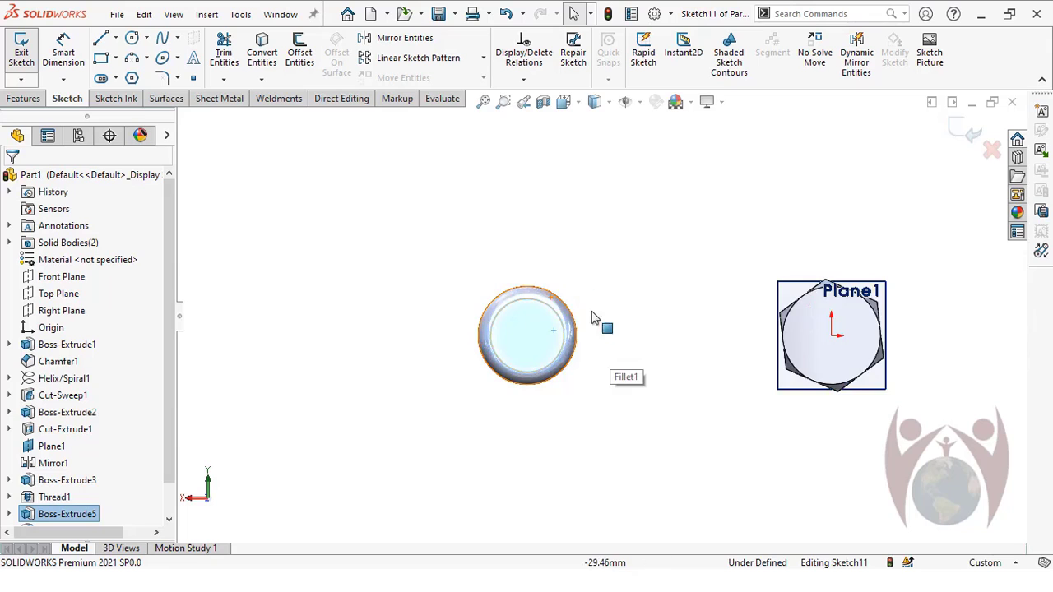
- Sketch a six-sided polygon centred on the round head's end face, with an inscribed circle about 10.4 mm in diameter
scroll(567, 316, "down", 3)
scroll(598, 329, "down", 2)
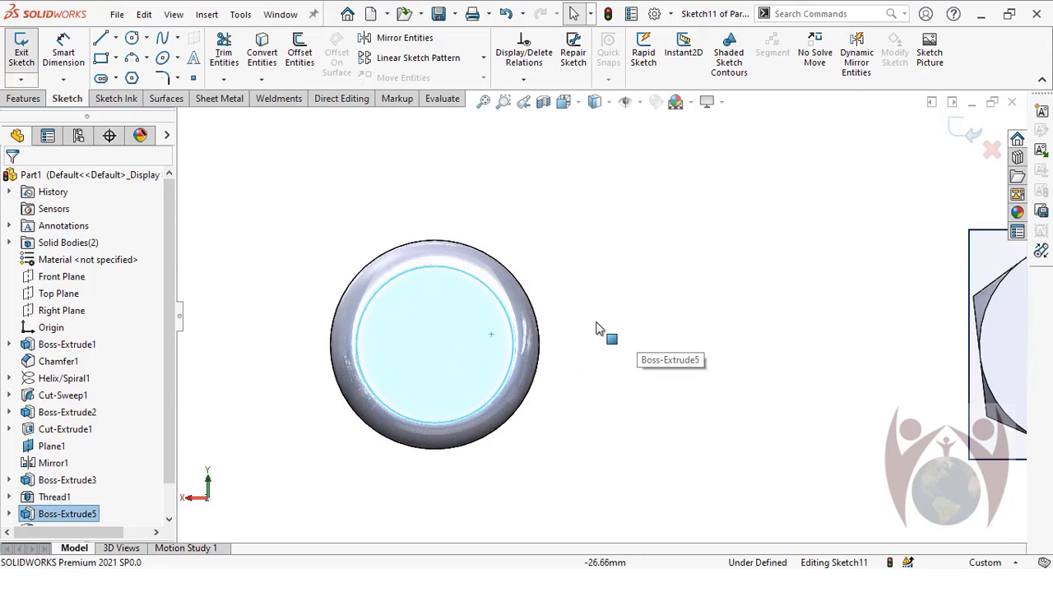
left_click(133, 78)
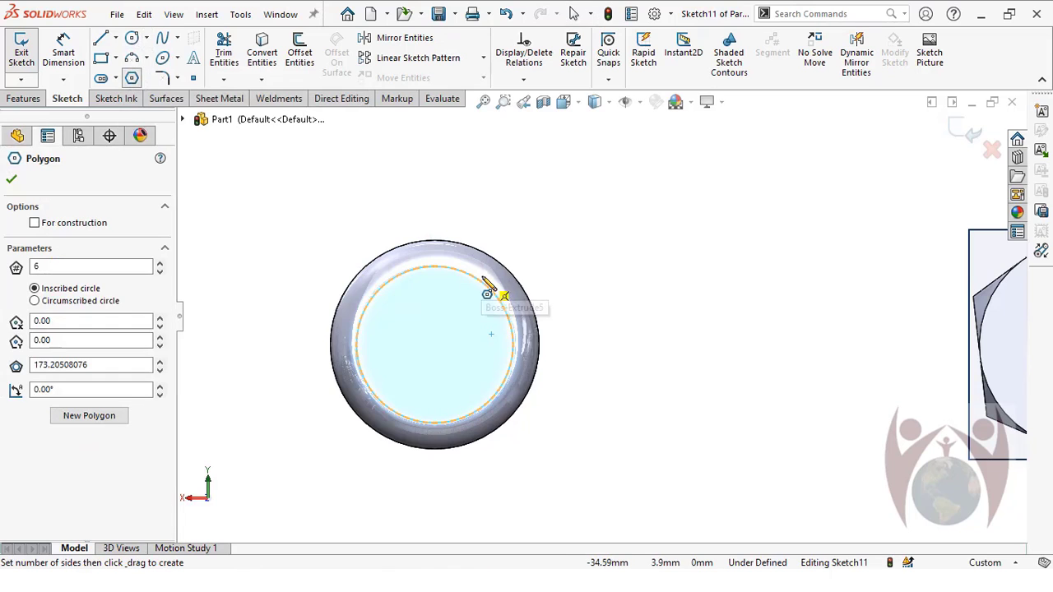
left_click(434, 346)
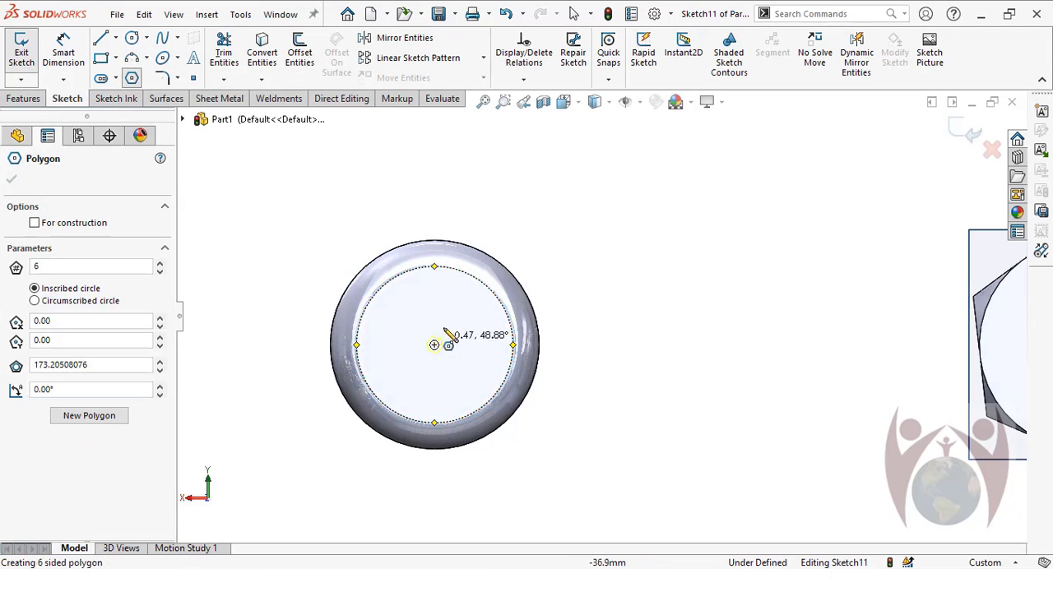
left_click(468, 246)
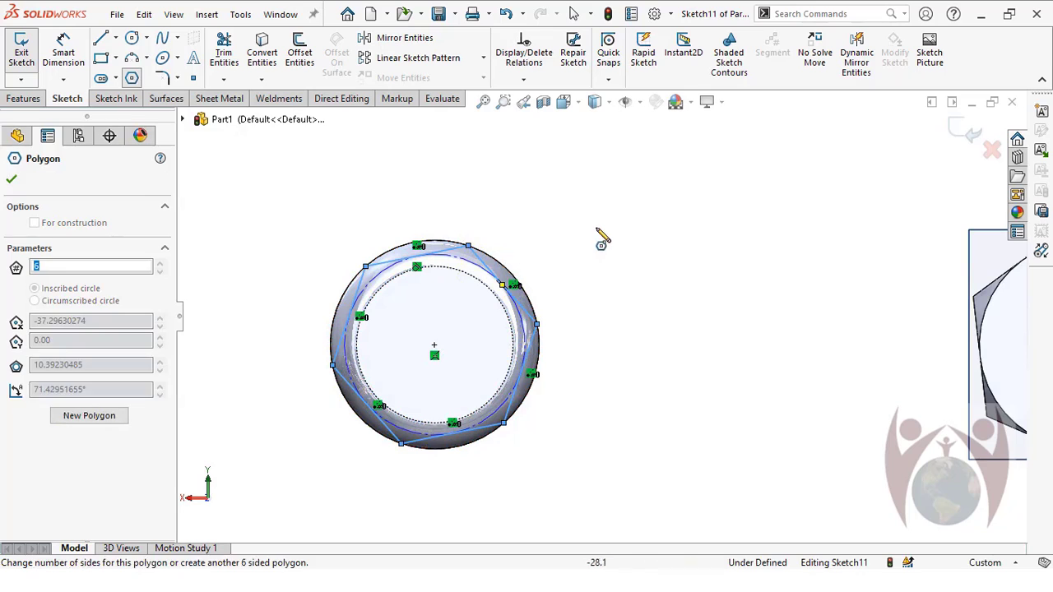
key("Escape")
- Sketch a circle about 16.7 mm in diameter around the hexagon, concentric with the bolt head
left_click(133, 39)
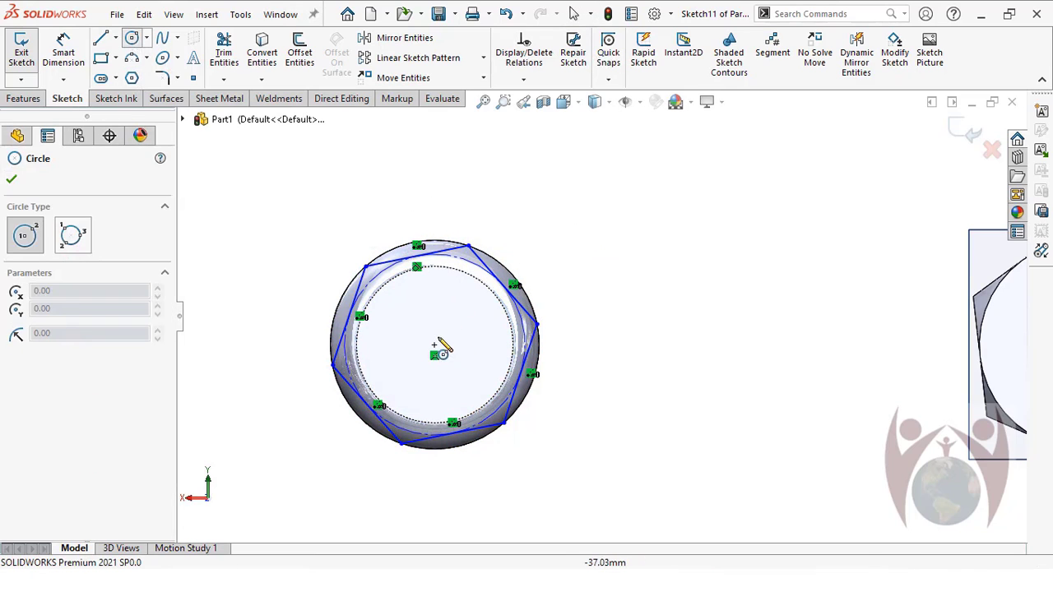
left_click(435, 345)
left_click(483, 208)
key("Escape")
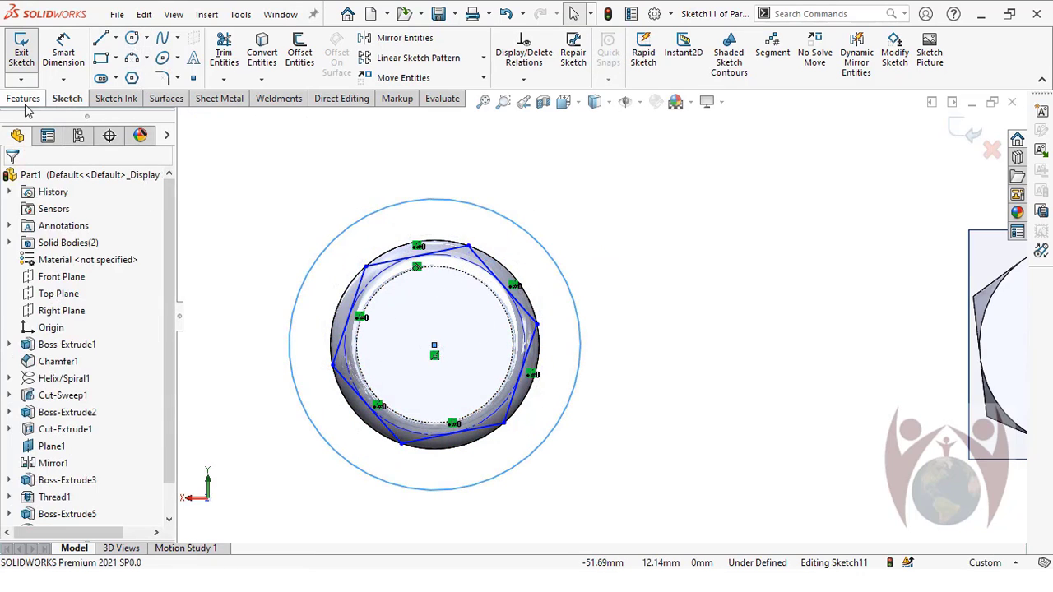
- Cut-extrude the area between the hexagon and the circle 8.50 mm deep through the bolt head
left_click(24, 99)
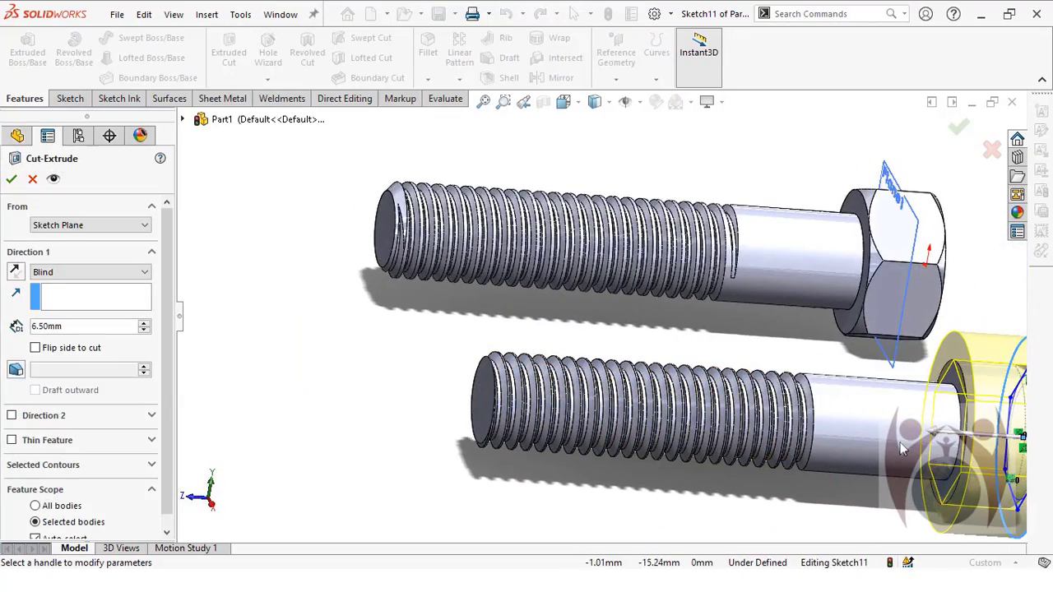
left_click_drag(938, 431, 909, 429)
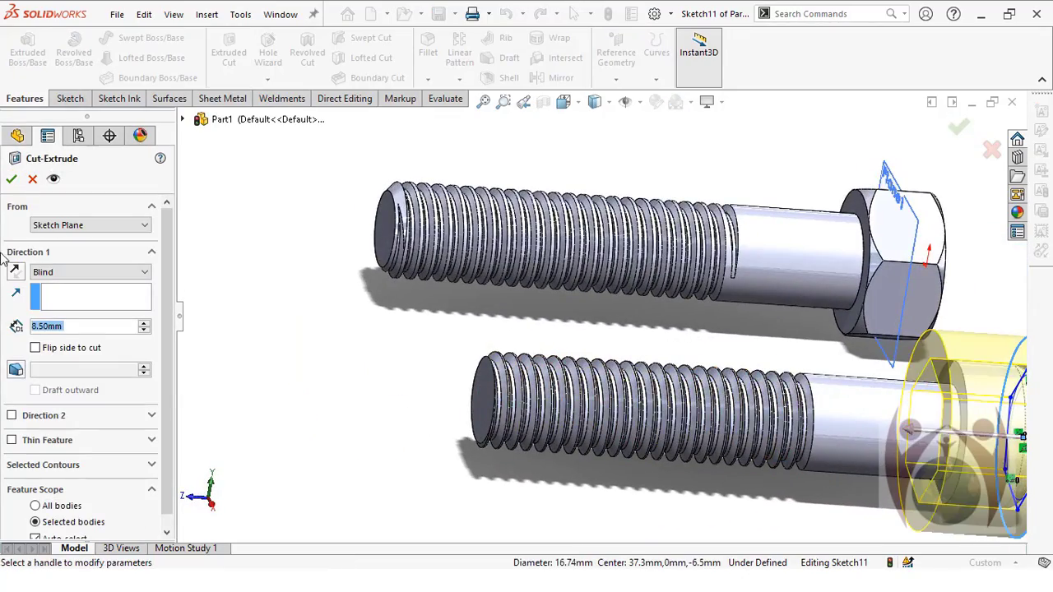
left_click(12, 179)
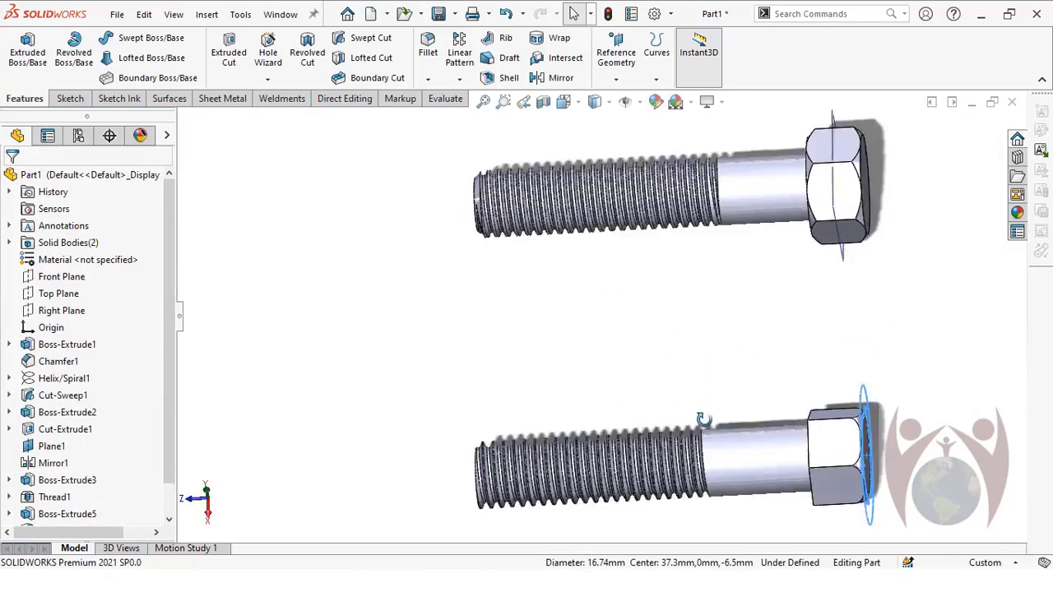
- Examine the cut hexagonal head from several angles and compare it with the other bolt's head
middle_click_drag(704, 421, 832, 381)
scroll(696, 376, "down", 5)
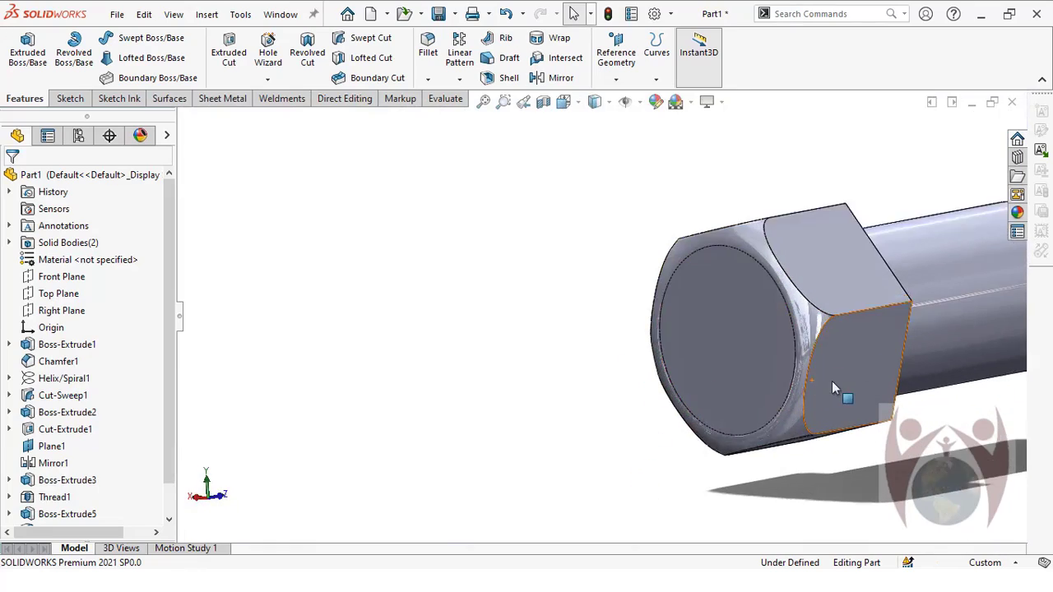
scroll(832, 381, "down", 3)
middle_click_drag(782, 244, 680, 238)
scroll(768, 373, "up", 4)
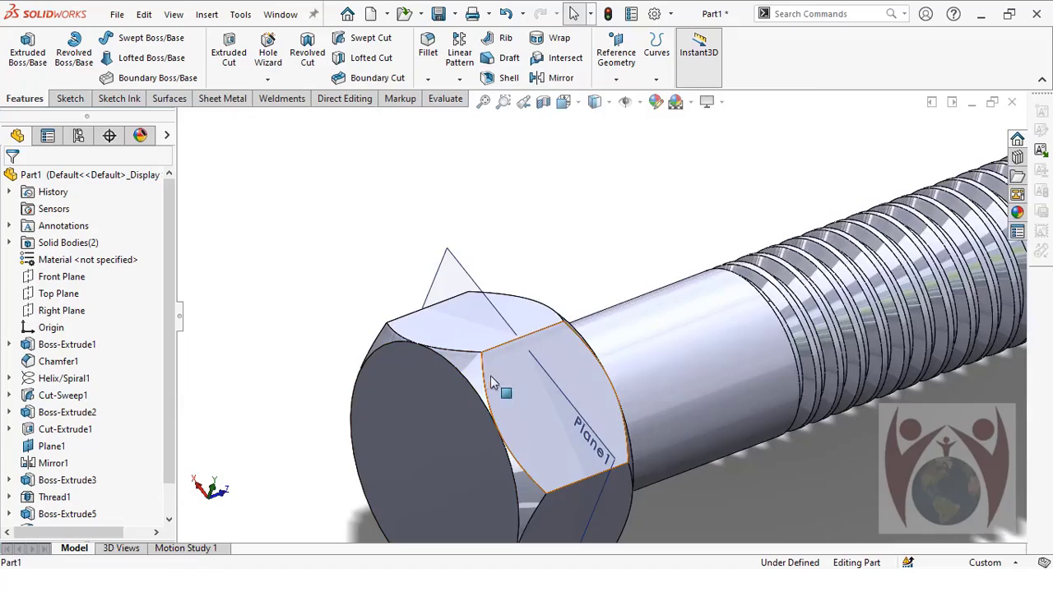
middle_click_drag(492, 383, 468, 280)
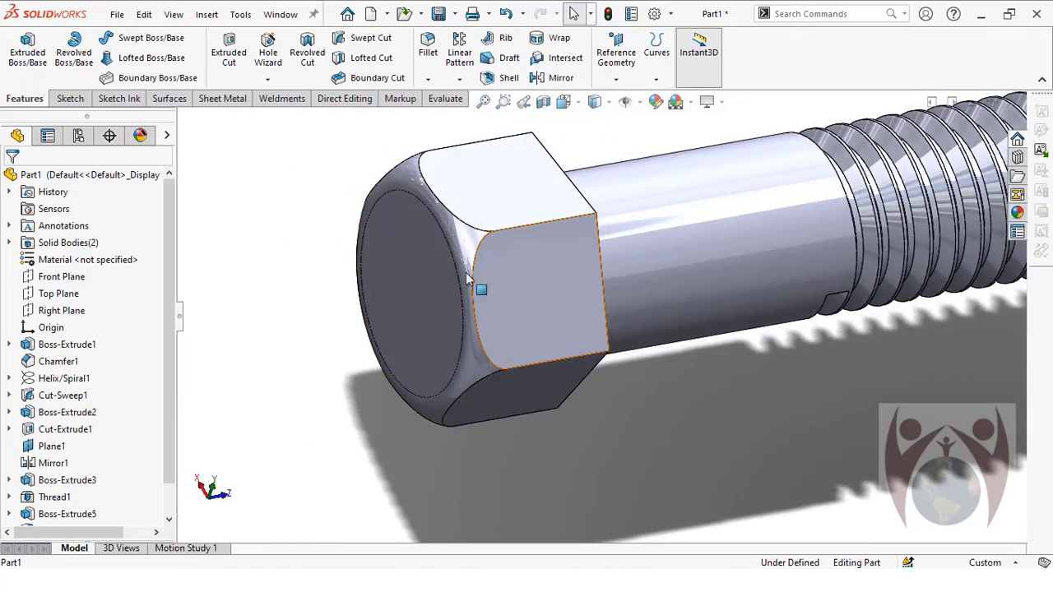
scroll(461, 267, "down", 2)
scroll(576, 312, "up", 5)
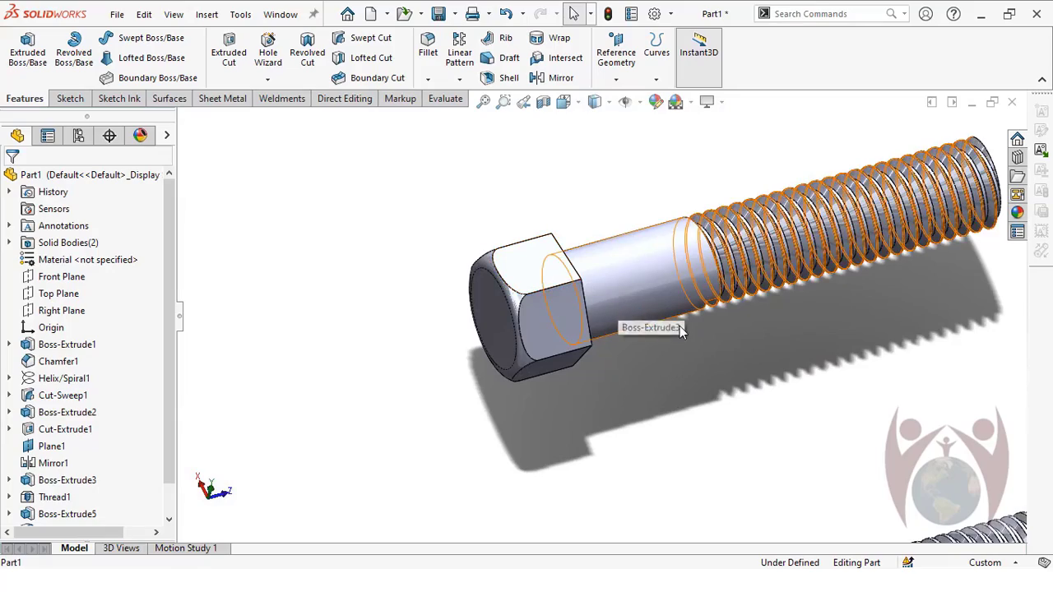
middle_click_drag(679, 325, 541, 307)
scroll(617, 218, "up", 5)
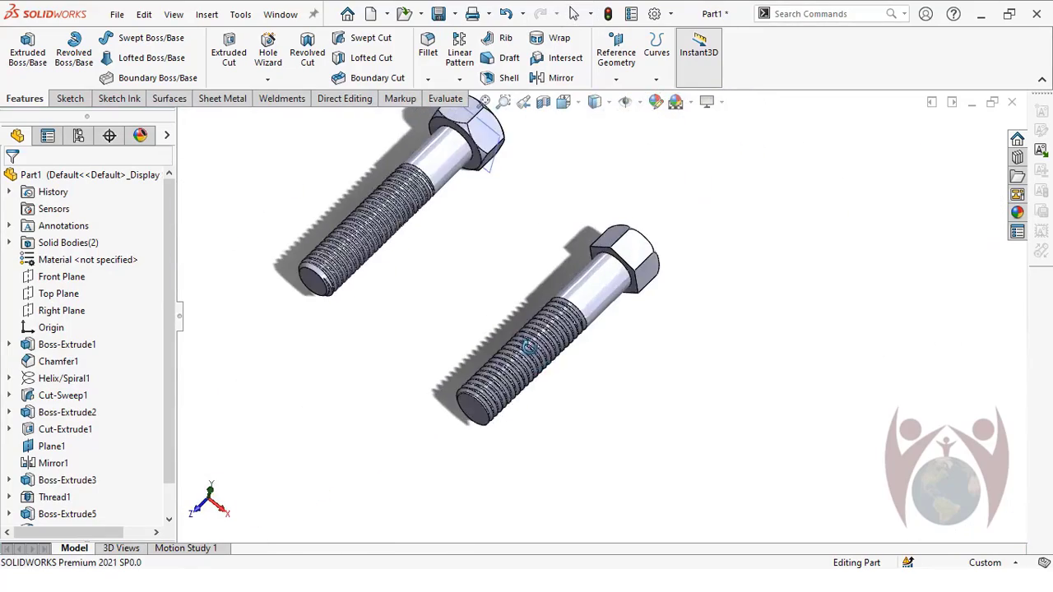
- Delete the second bolt's solid body, the one with the newly cut hexagonal head, using Delete/Keep Body
scroll(604, 297, "down", 4)
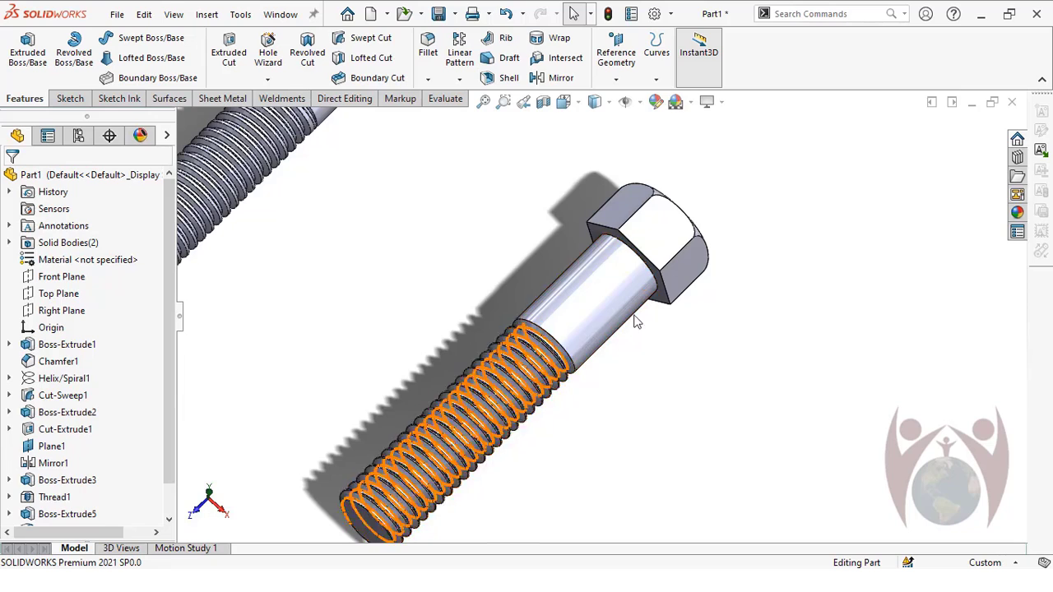
type("d")
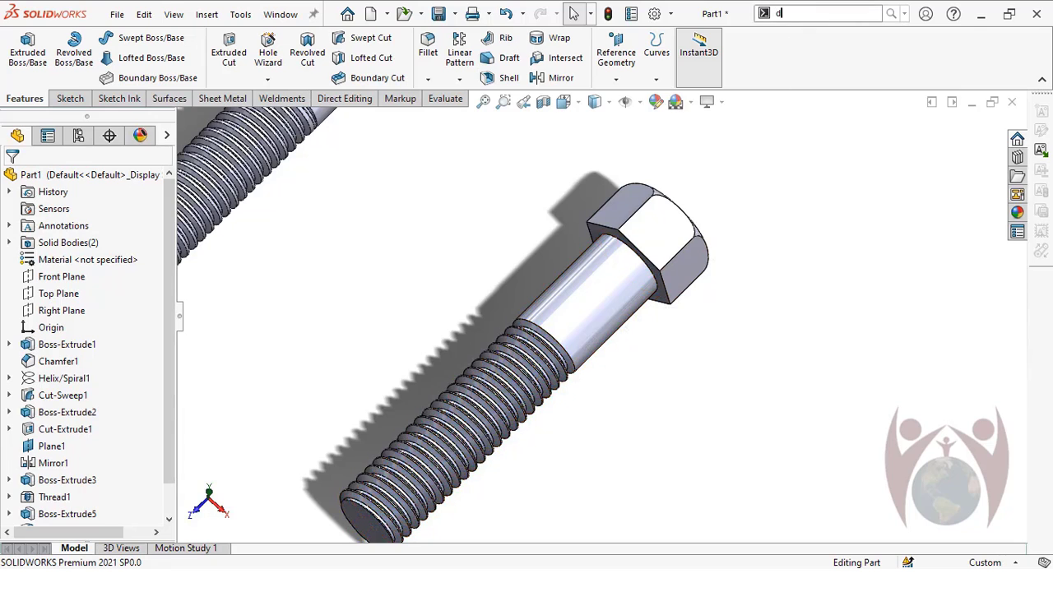
type("elet")
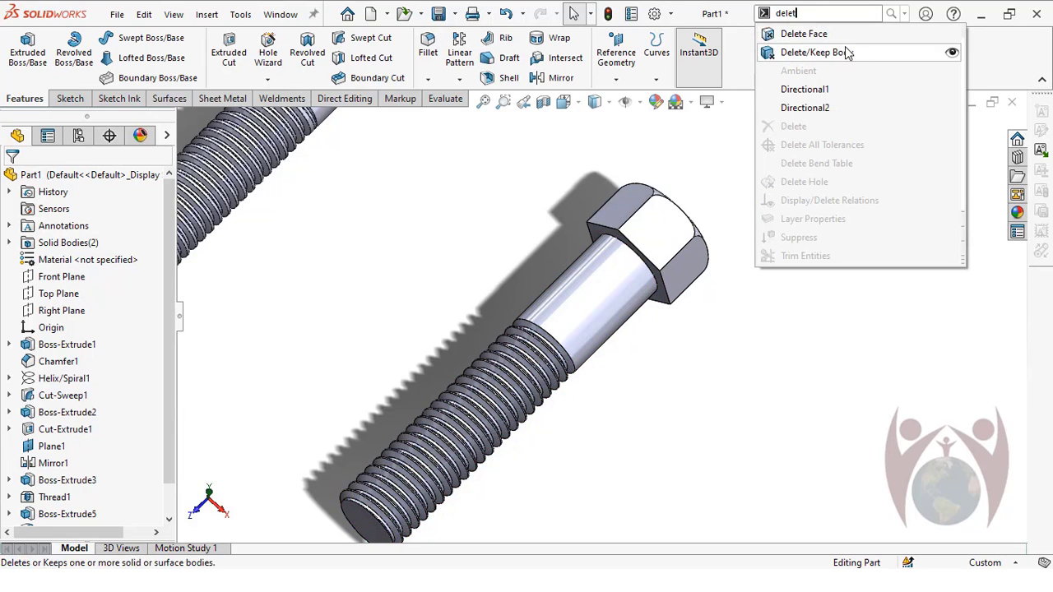
left_click(847, 53)
left_click(592, 311)
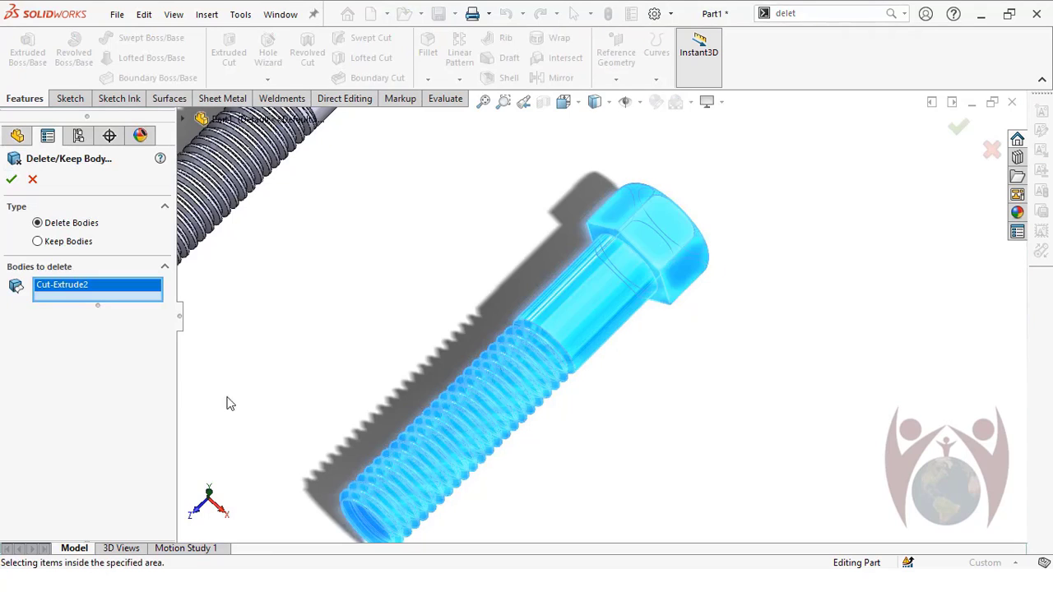
left_click(10, 181)
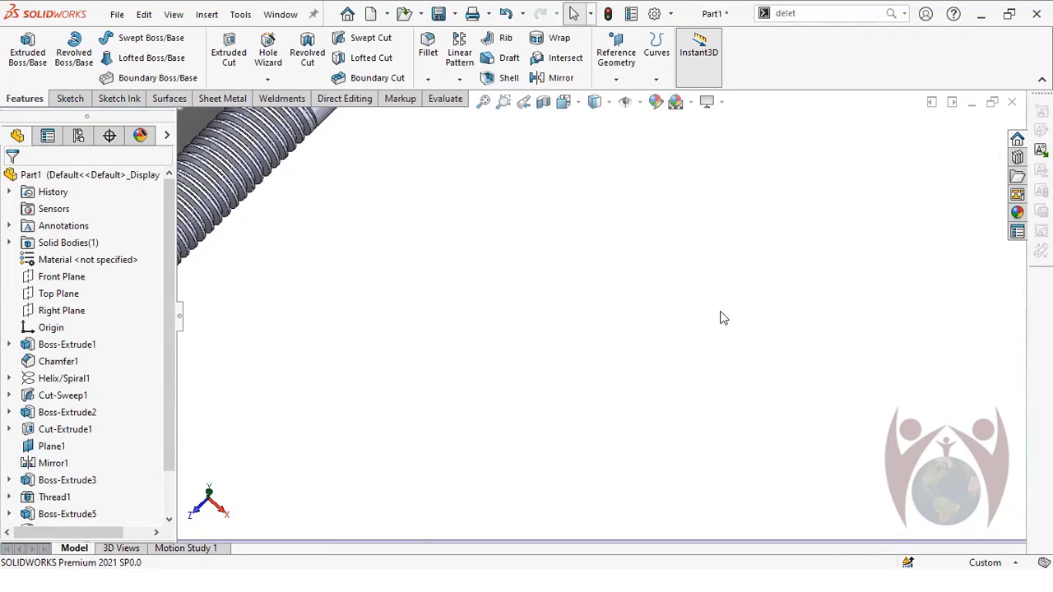
- Save the part as "bolt" in the 3d folder on the Desktop
scroll(691, 315, "up", 5)
scroll(472, 191, "down", 5)
scroll(620, 383, "up", 3)
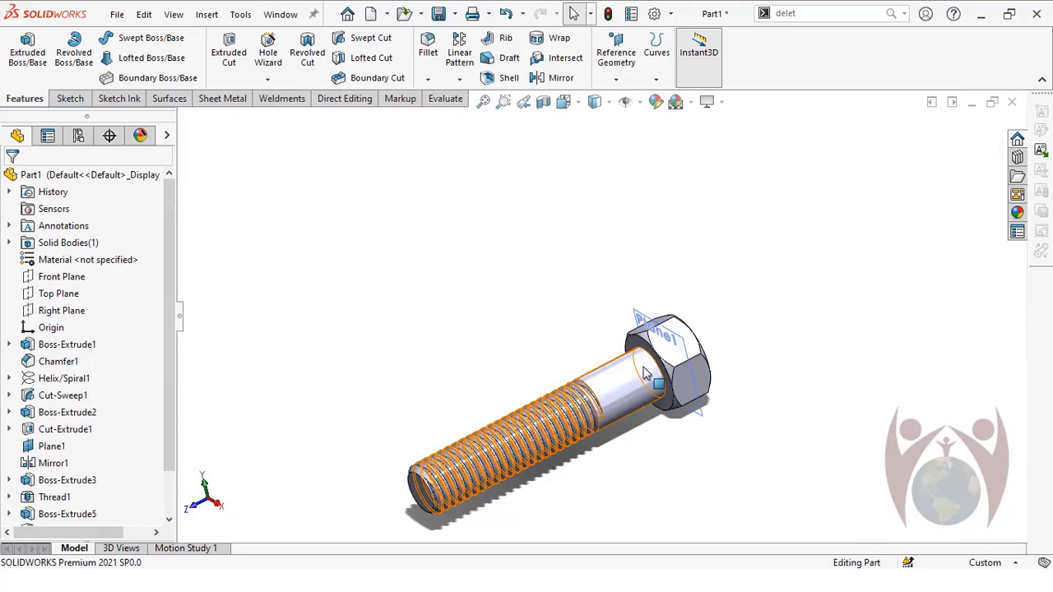
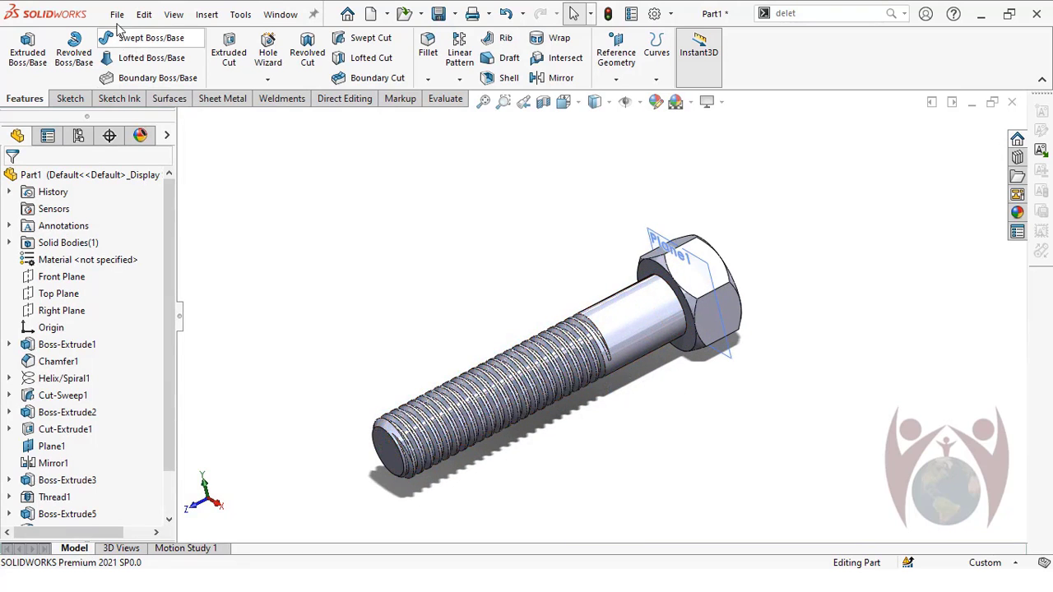
left_click(117, 14)
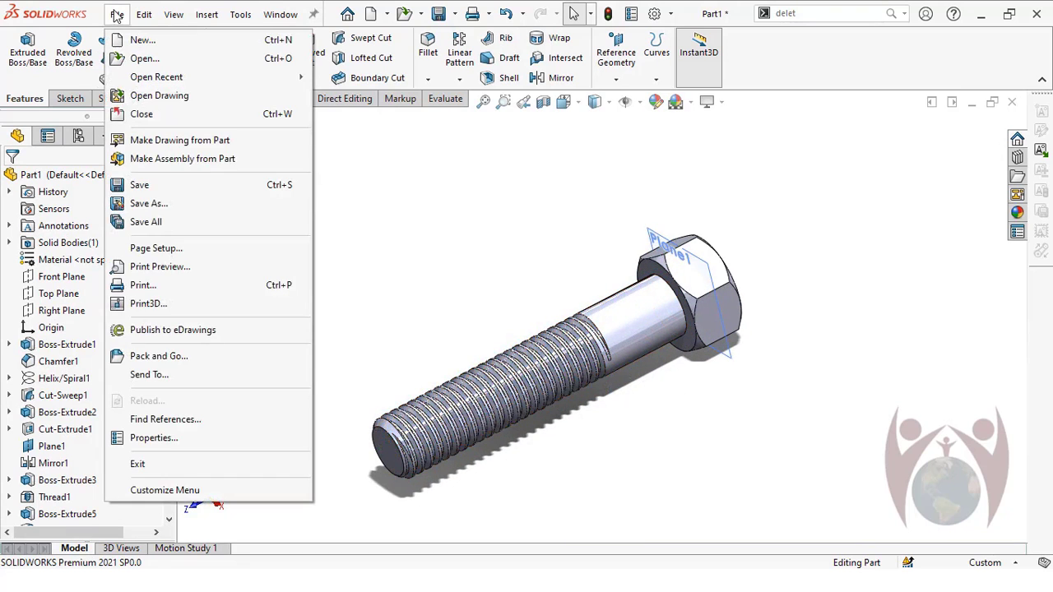
left_click(194, 204)
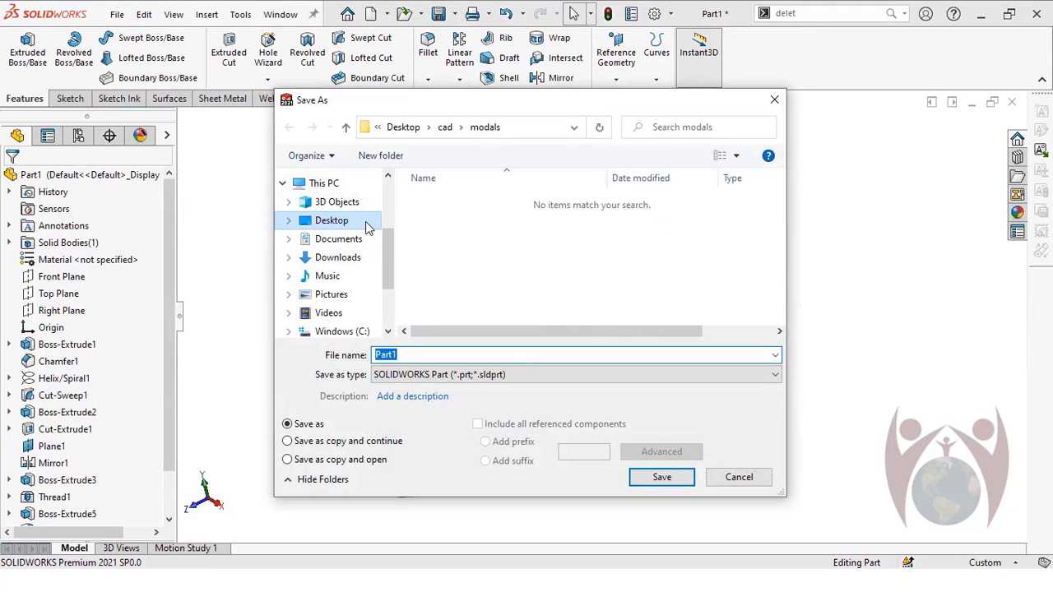
left_click(357, 223)
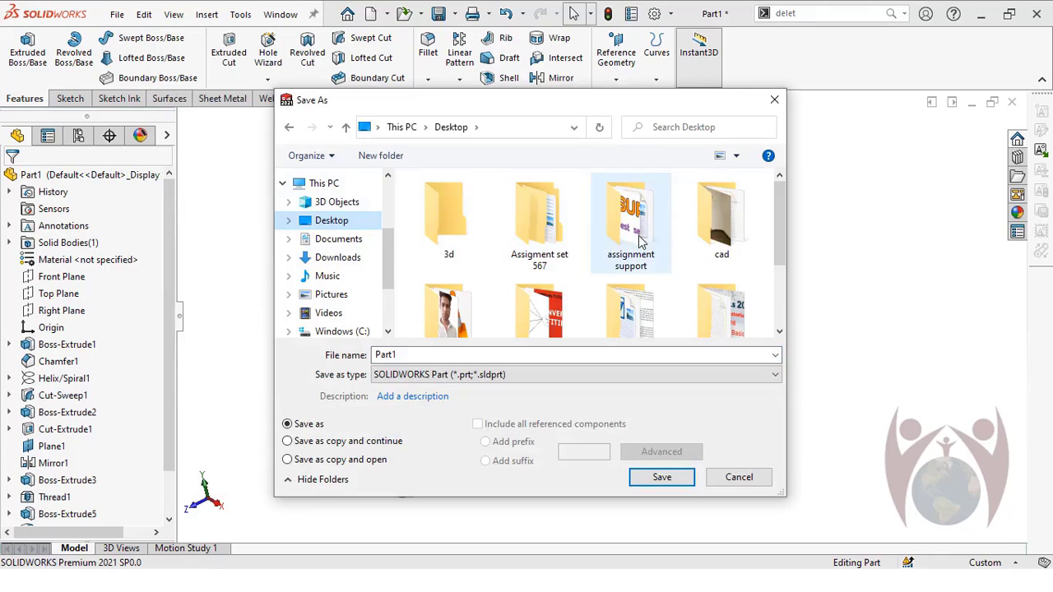
double_click(453, 221)
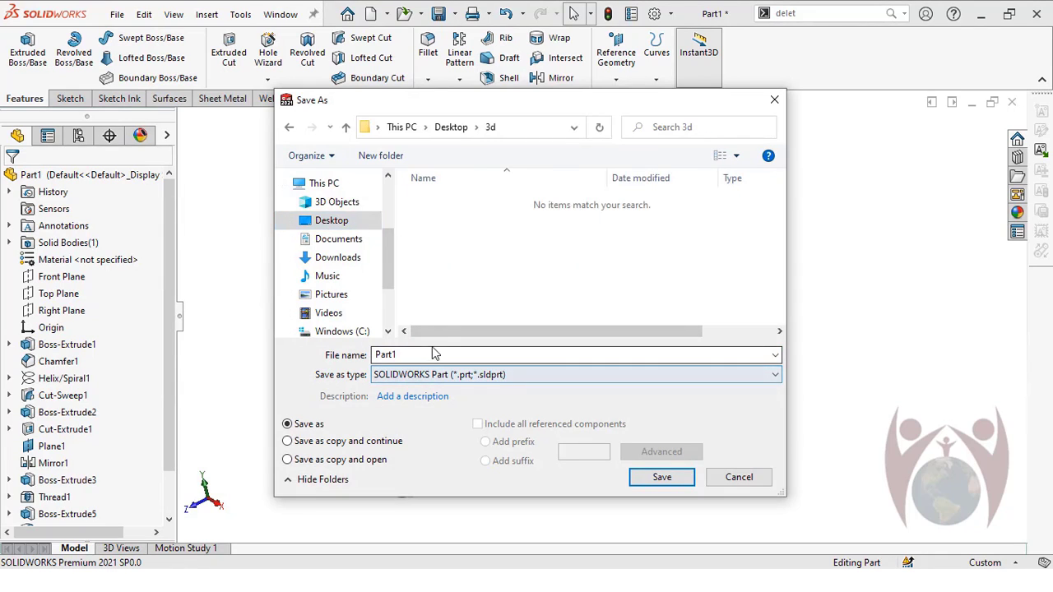
type("bolt")
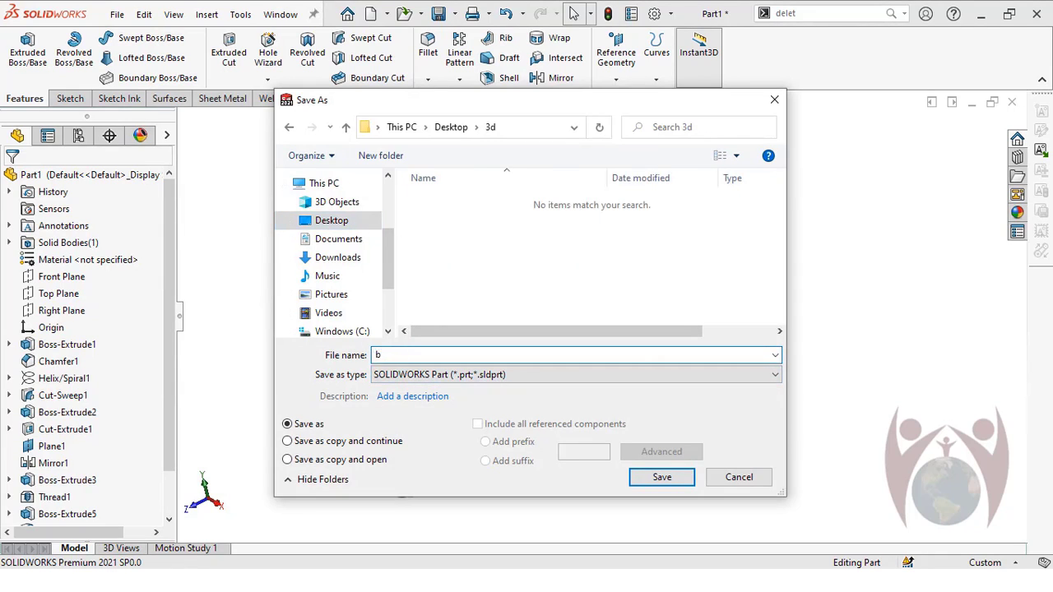
left_click(662, 478)
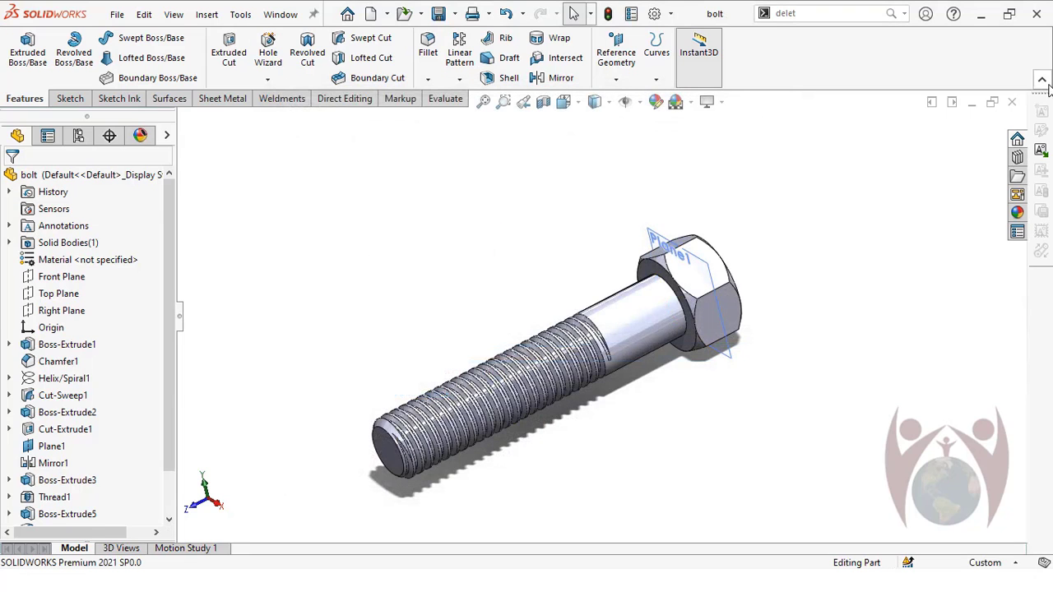
- Close the bolt document and create a new part document
left_click(1016, 105)
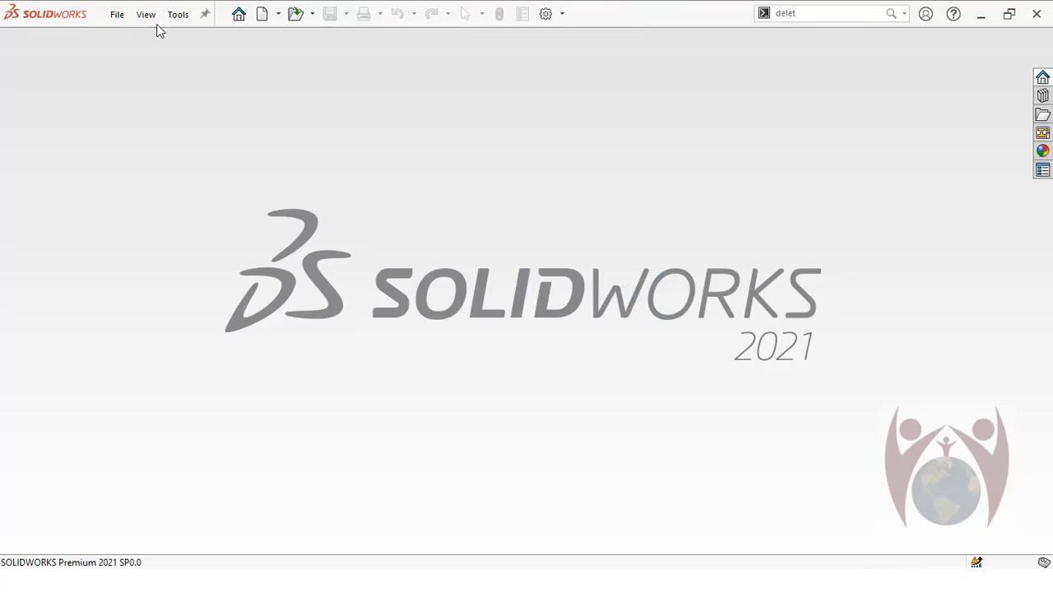
left_click(116, 14)
left_click(134, 35)
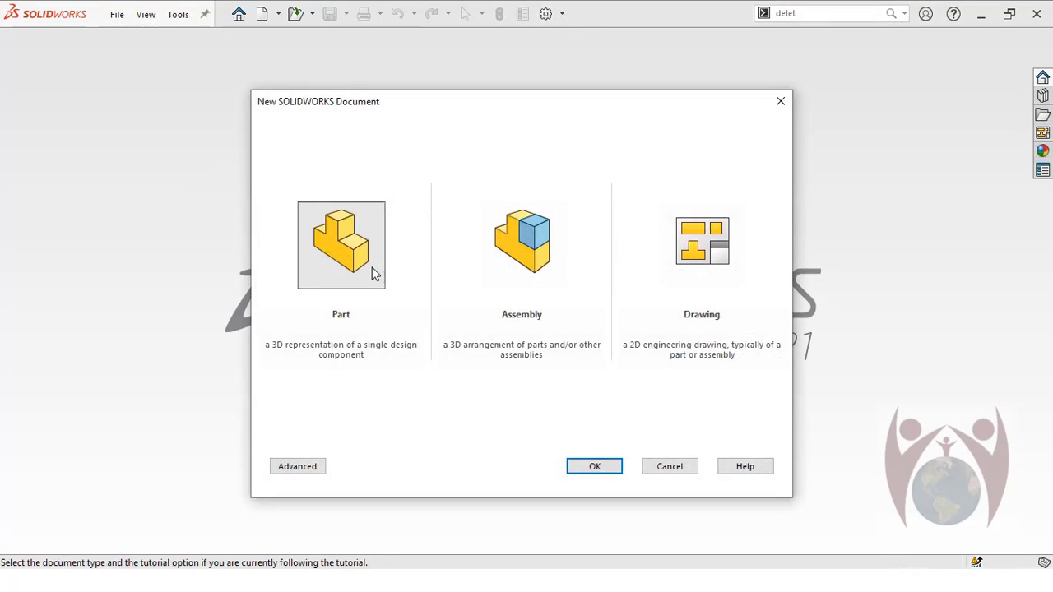
left_click(371, 274)
left_click(597, 475)
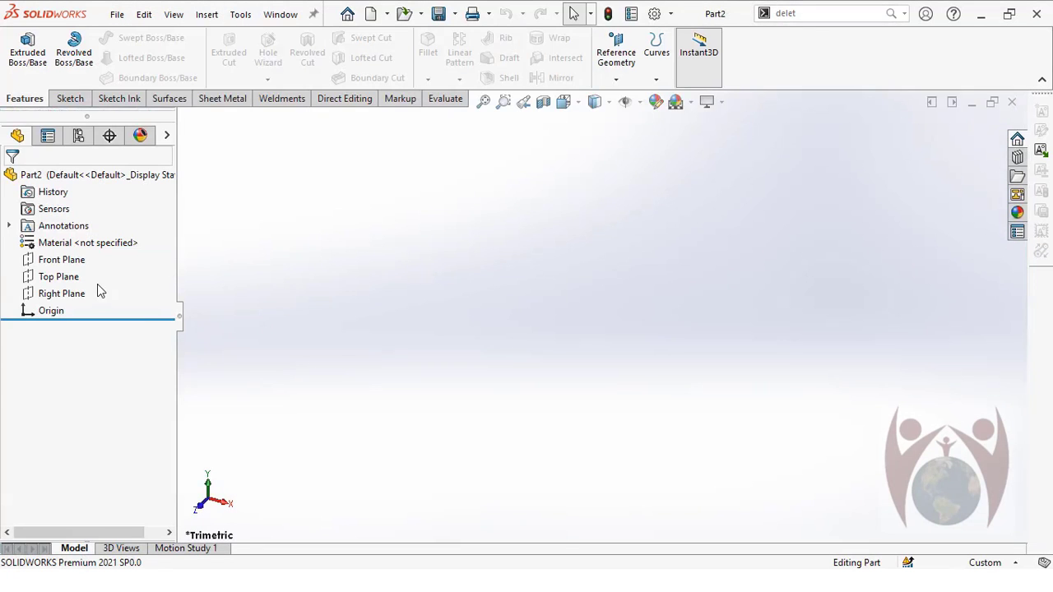
- Sketch a six-sided polygon with an inscribed circle on the Front Plane, centred on the origin with a vertex straight above it
left_click(59, 265)
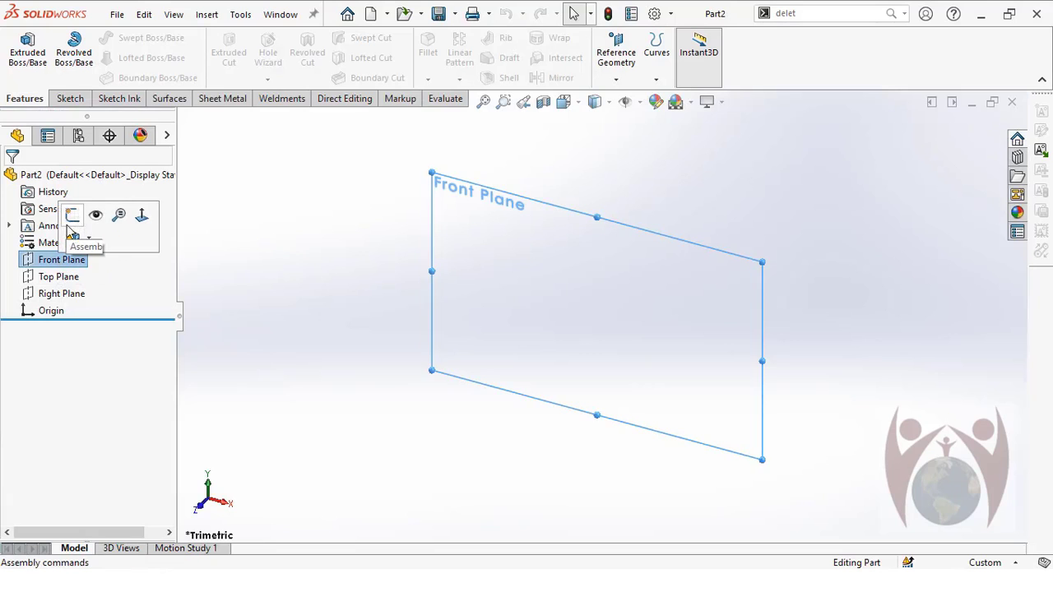
left_click(72, 215)
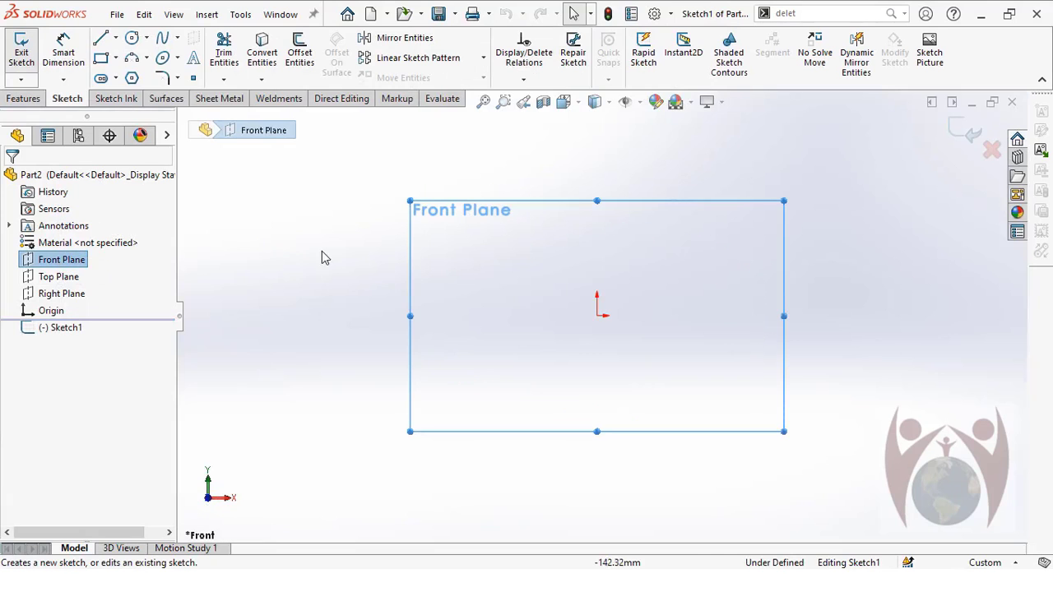
left_click(131, 37)
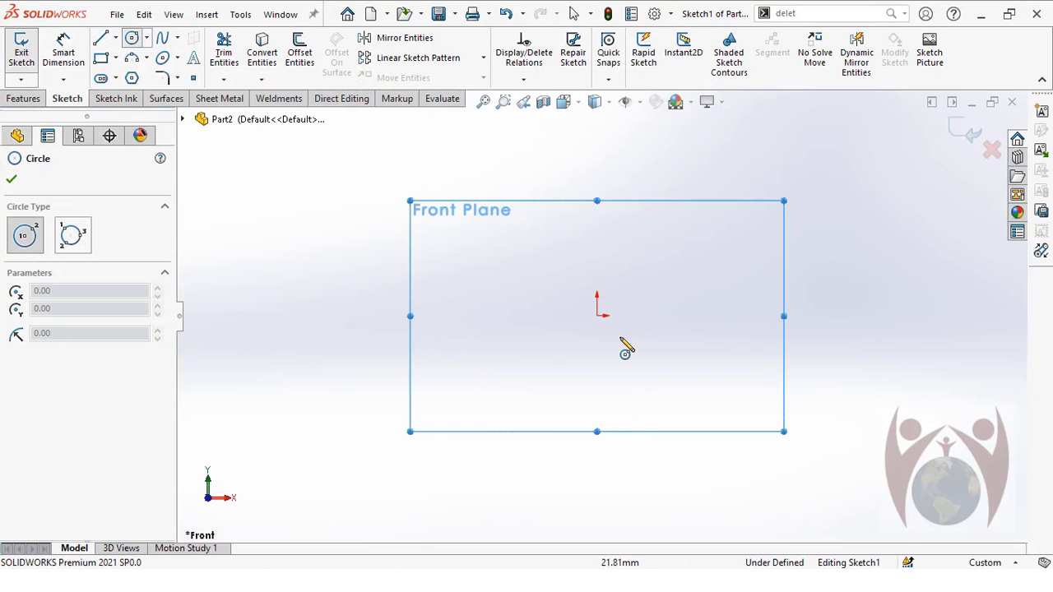
left_click(131, 78)
key("Escape")
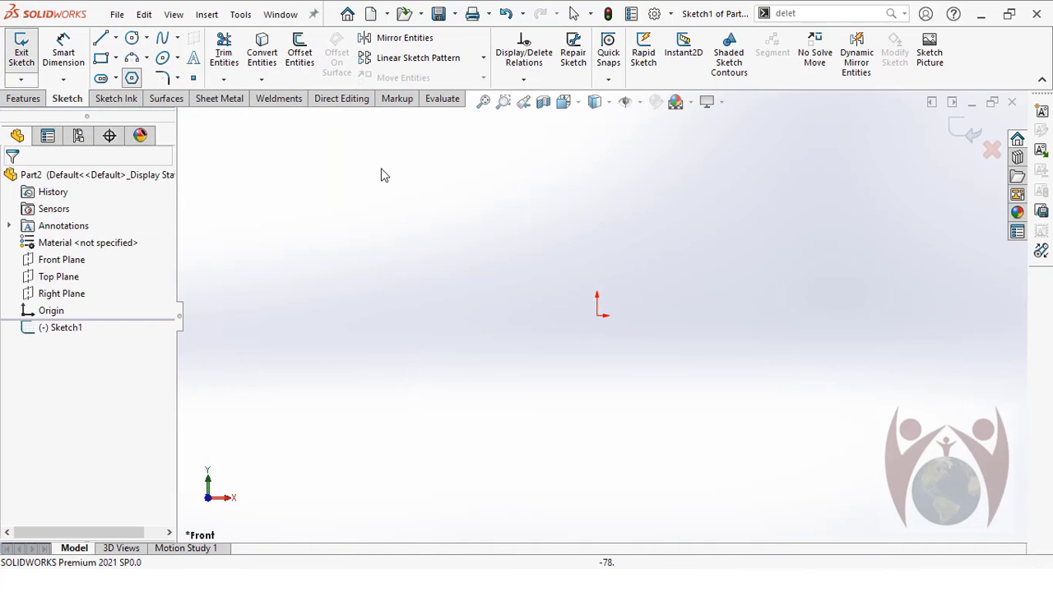
left_click(131, 78)
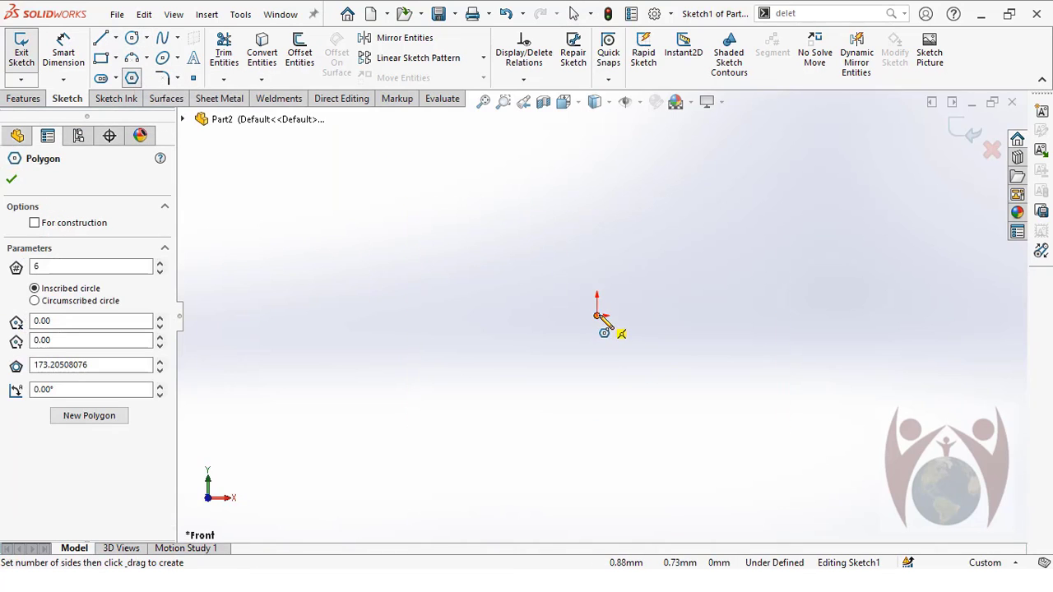
left_click(598, 315)
left_click(597, 224)
key("Escape")
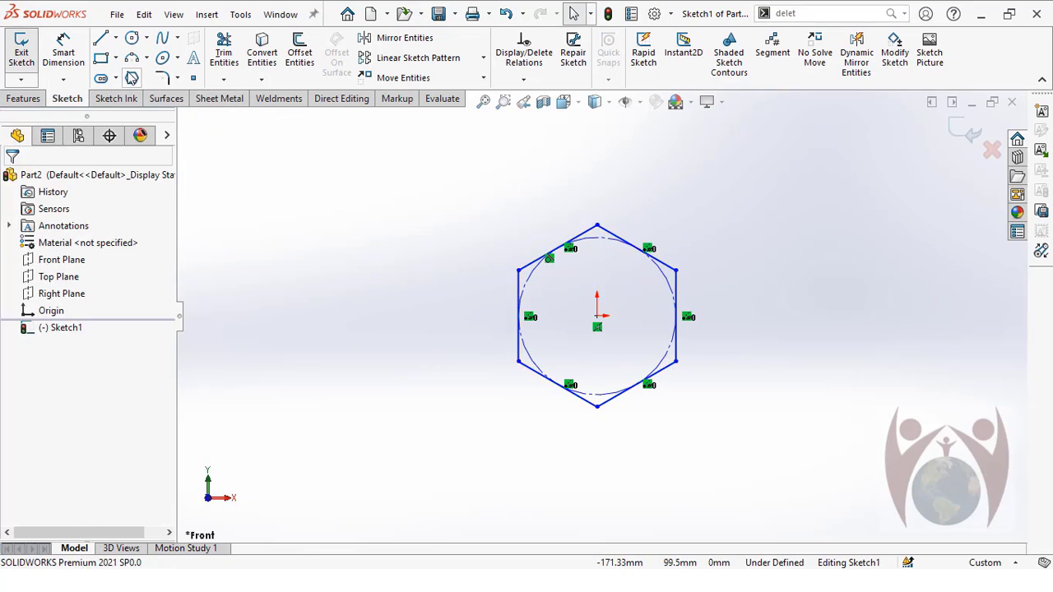
- Dimension the hexagon's inscribed circle to a diameter of 12 mm
left_click(63, 51)
left_click(669, 284)
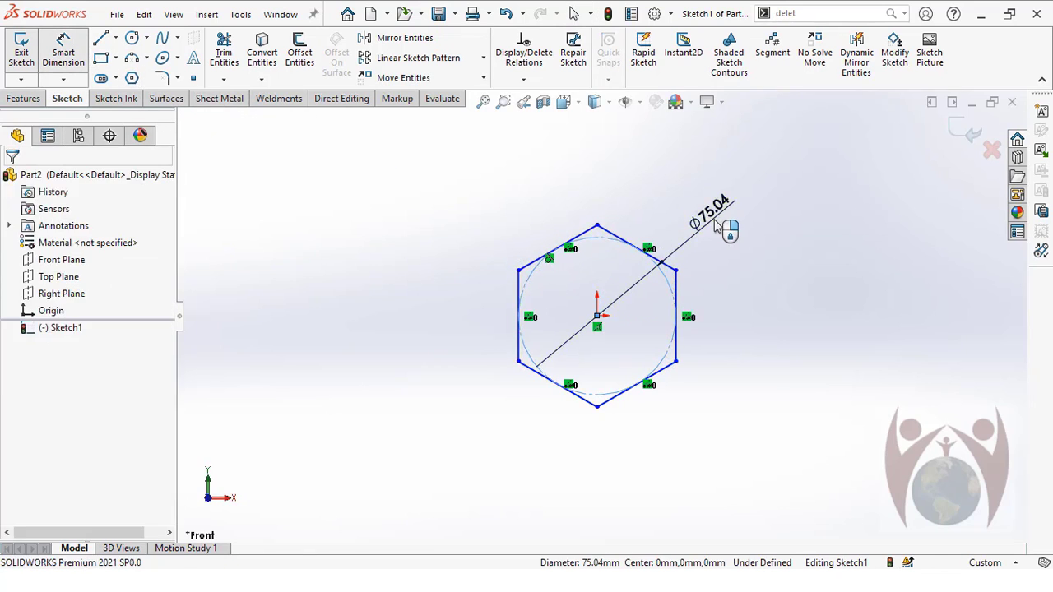
left_click(717, 222)
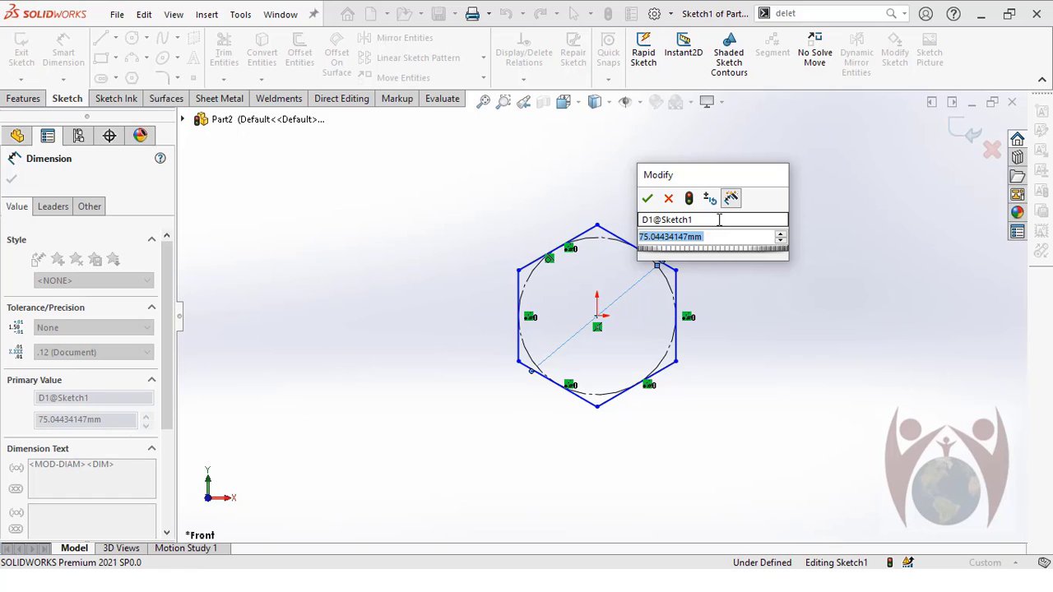
type("12")
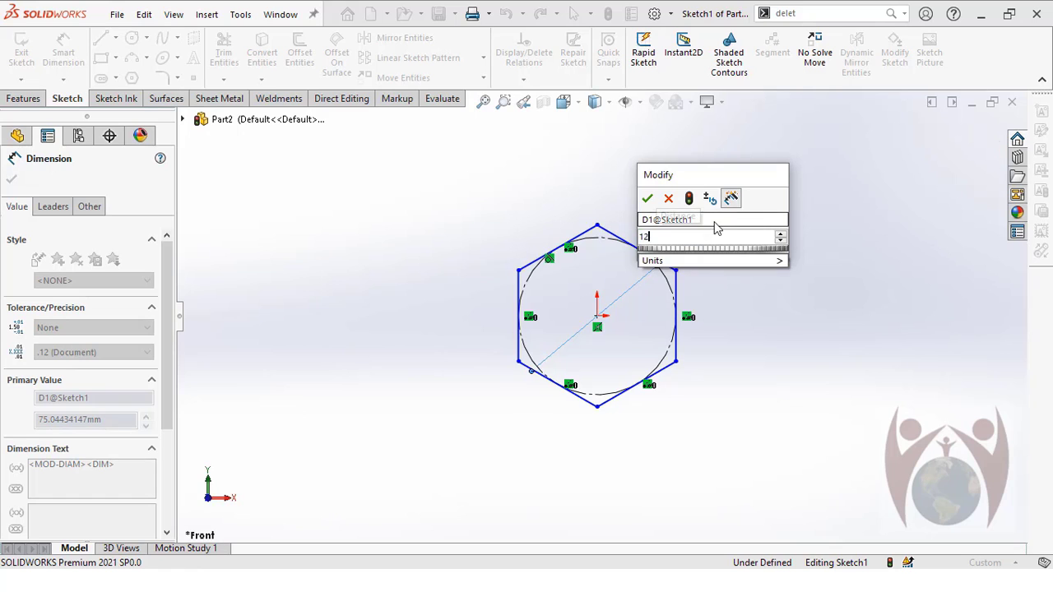
key("Return")
key("Escape")
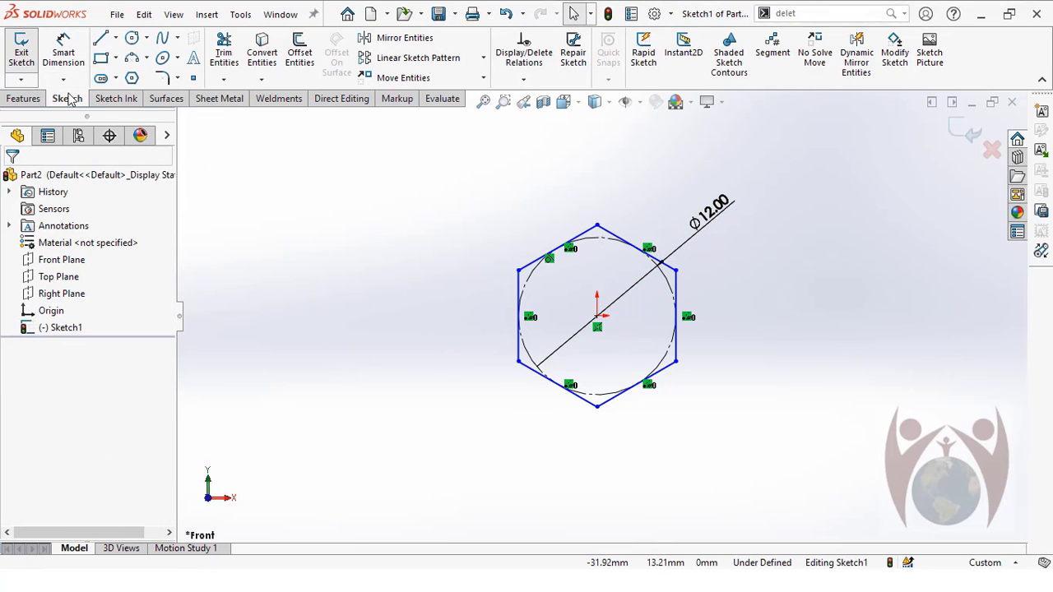
- Extrude the hexagon sketch as a blind boss 7 mm deep
left_click(23, 98)
left_click(27, 51)
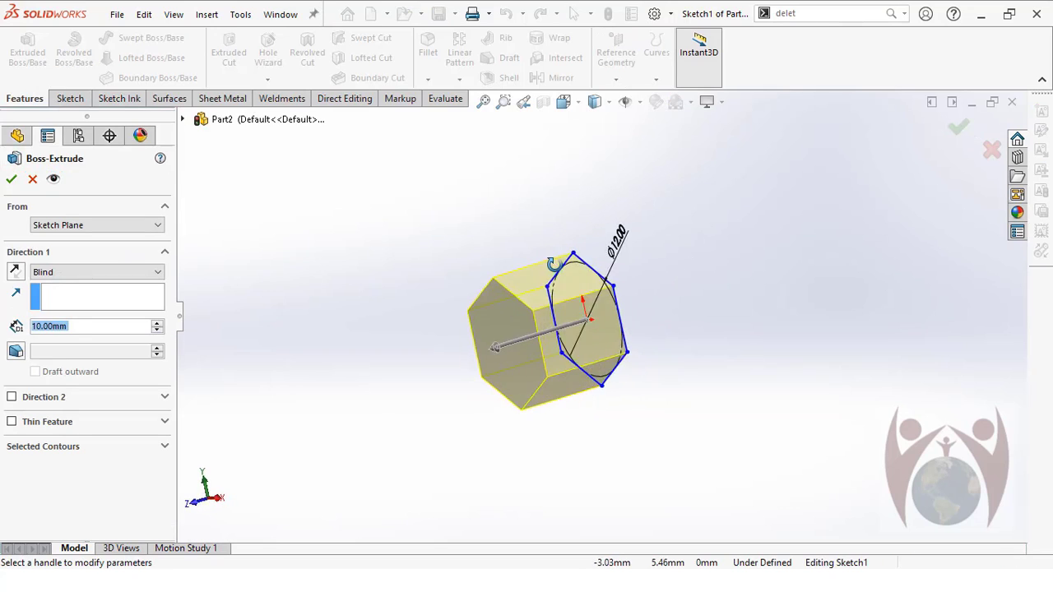
scroll(550, 306, "down", 3)
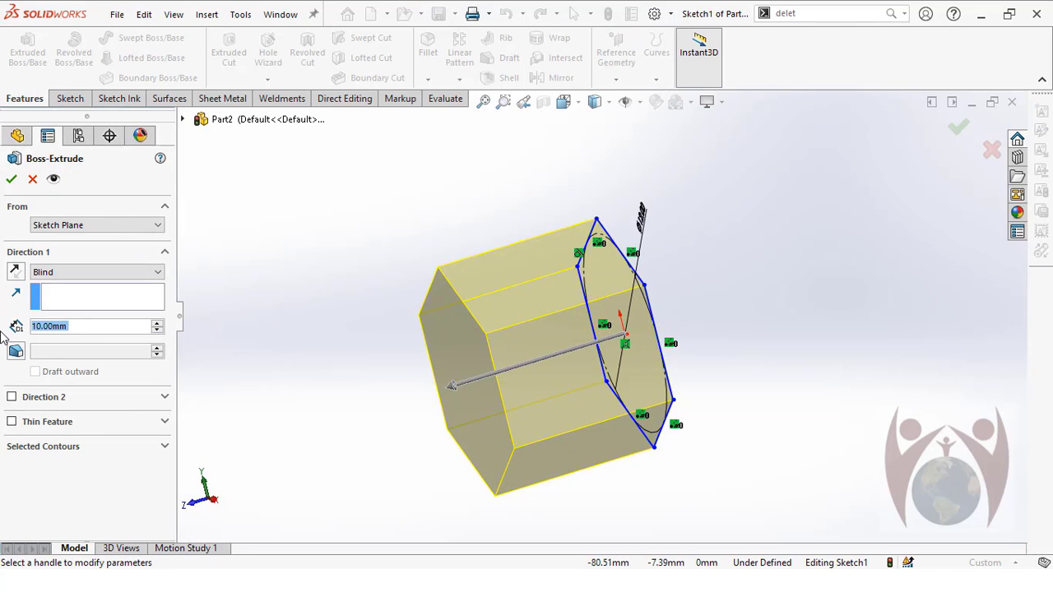
type("7")
key("Return")
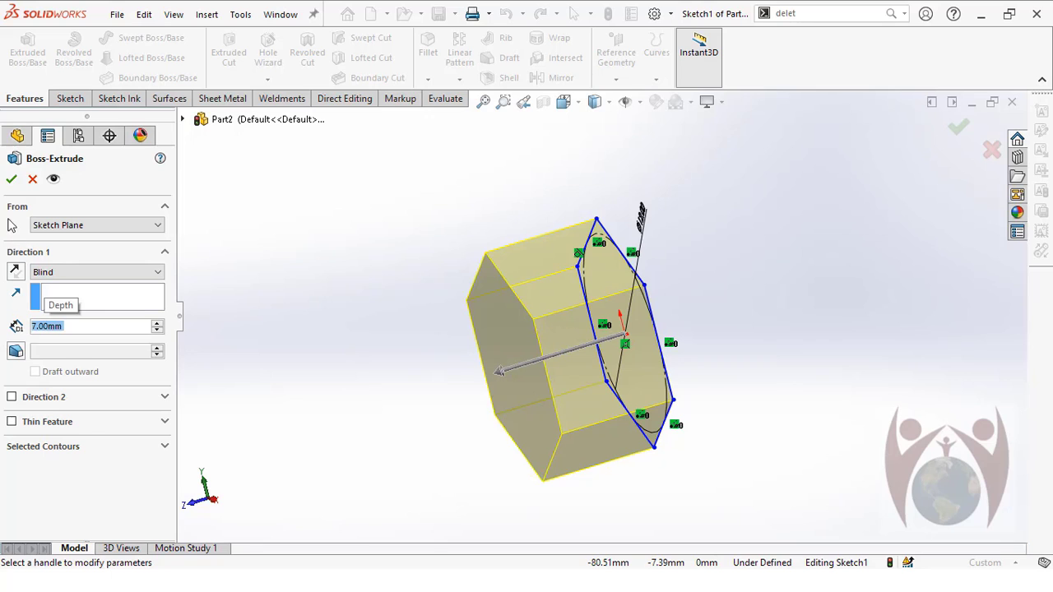
left_click(12, 181)
- Sketch a circle about 5.8 mm in diameter on the front hexagonal face, centred on the origin
middle_click_drag(493, 279, 563, 301)
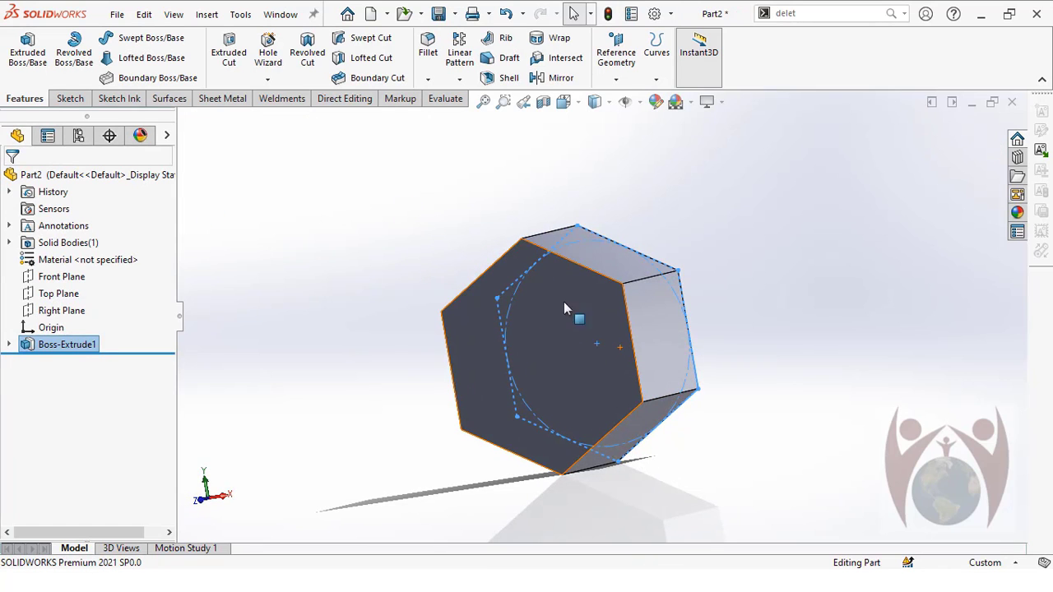
left_click(524, 308)
right_click(525, 308)
left_click(563, 200)
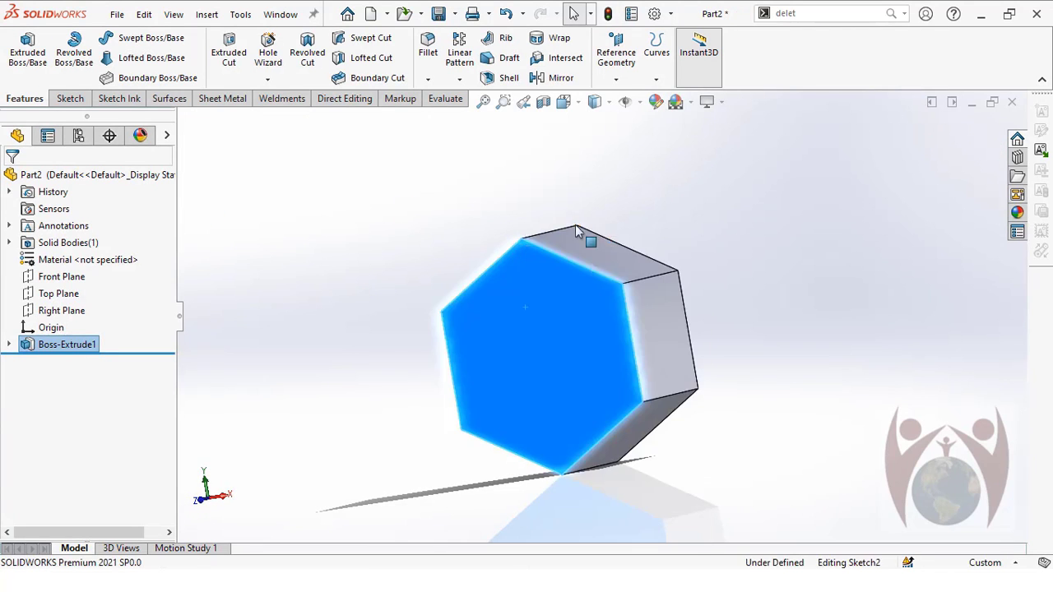
left_click(131, 39)
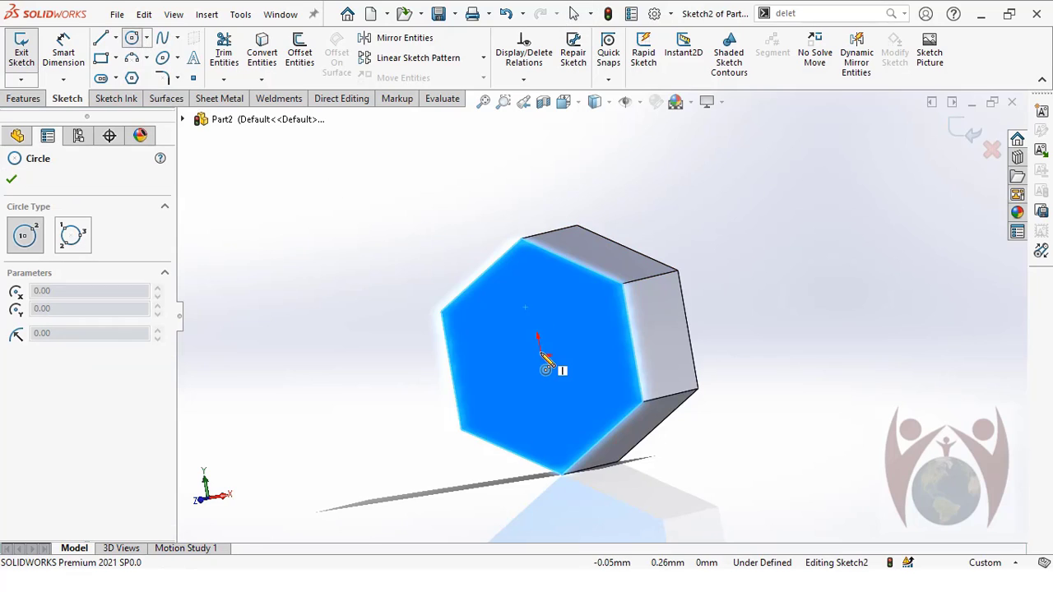
left_click(542, 357)
left_click(553, 323)
key("Escape")
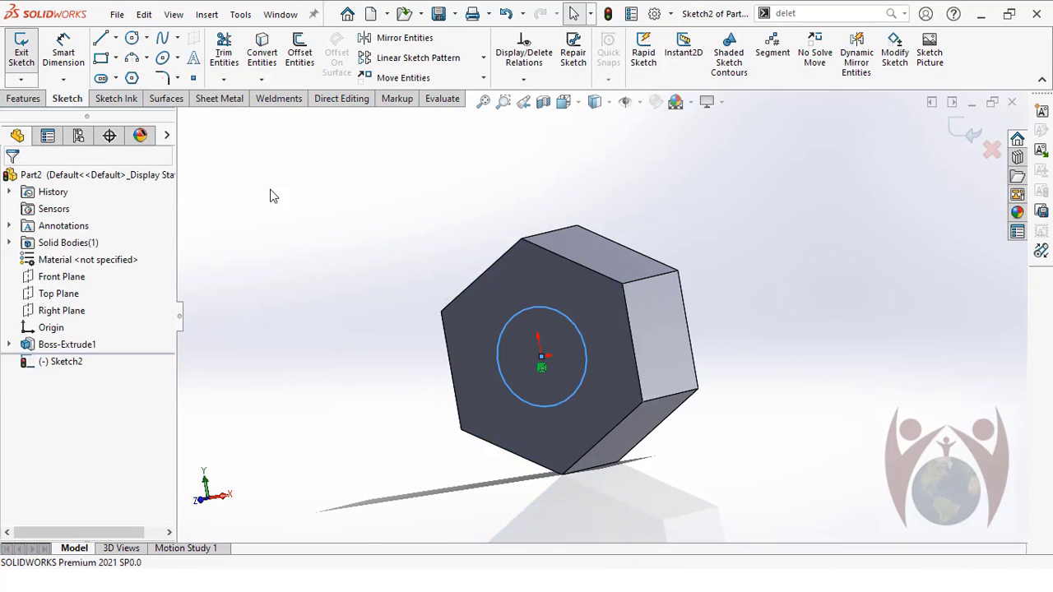
- Cut-extrude the small circle blind to a depth of 14 mm, right through the hexagonal body
left_click(23, 99)
left_click(229, 54)
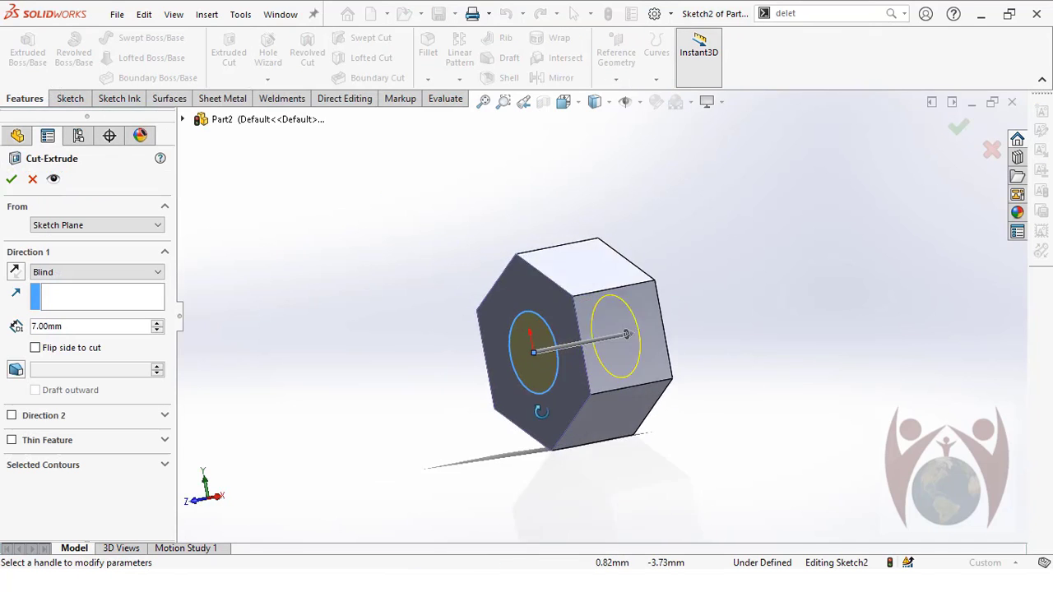
left_click_drag(653, 335, 728, 311)
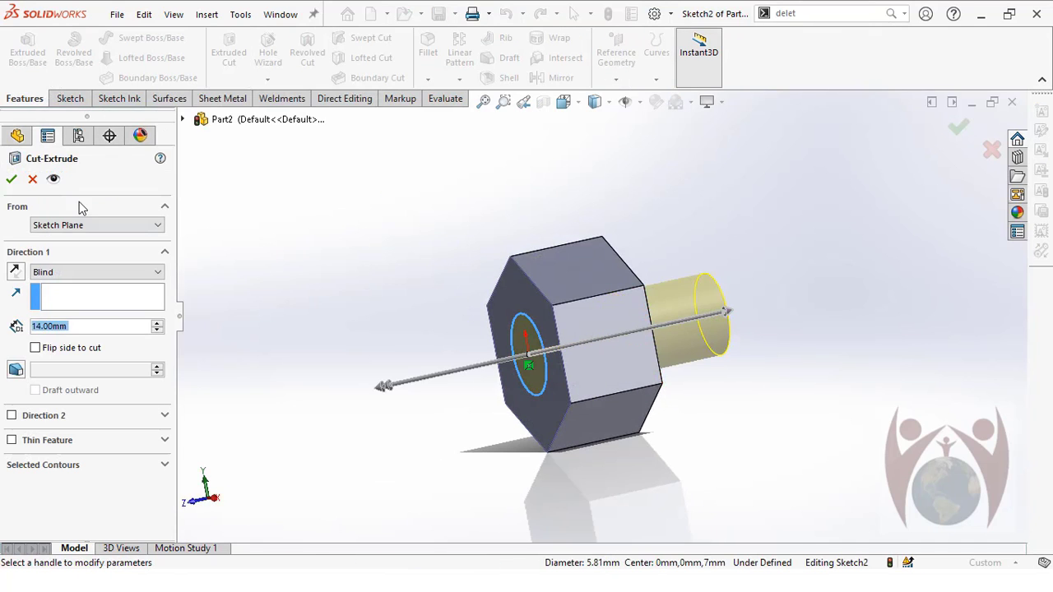
left_click(10, 179)
- Sketch a circle about 10.6 mm in diameter around the hole on the front hexagonal face, centred on the origin
middle_click_drag(639, 359, 454, 271)
scroll(455, 271, "down", 3)
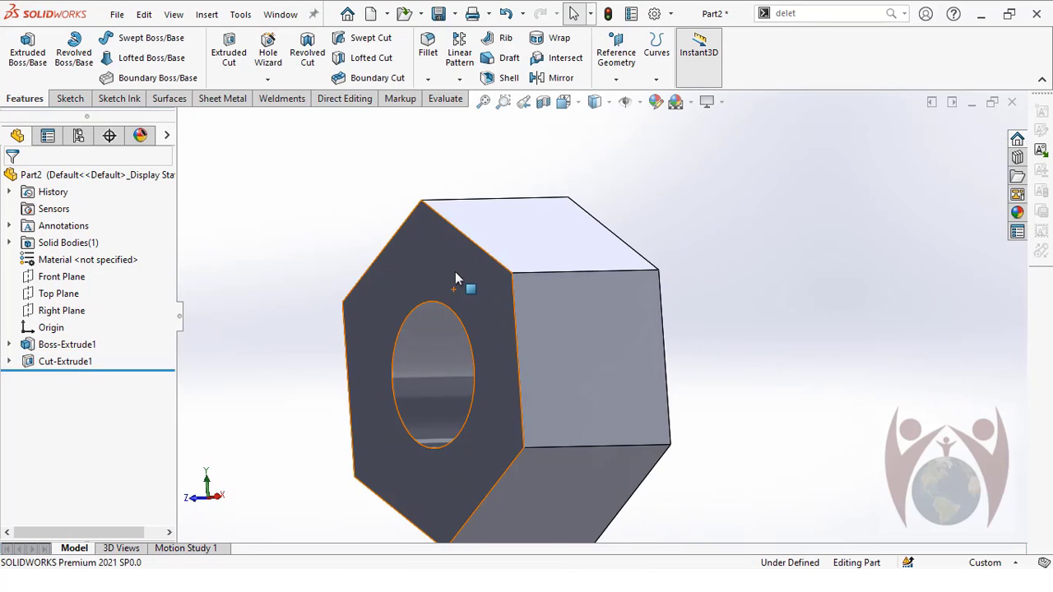
right_click(441, 264)
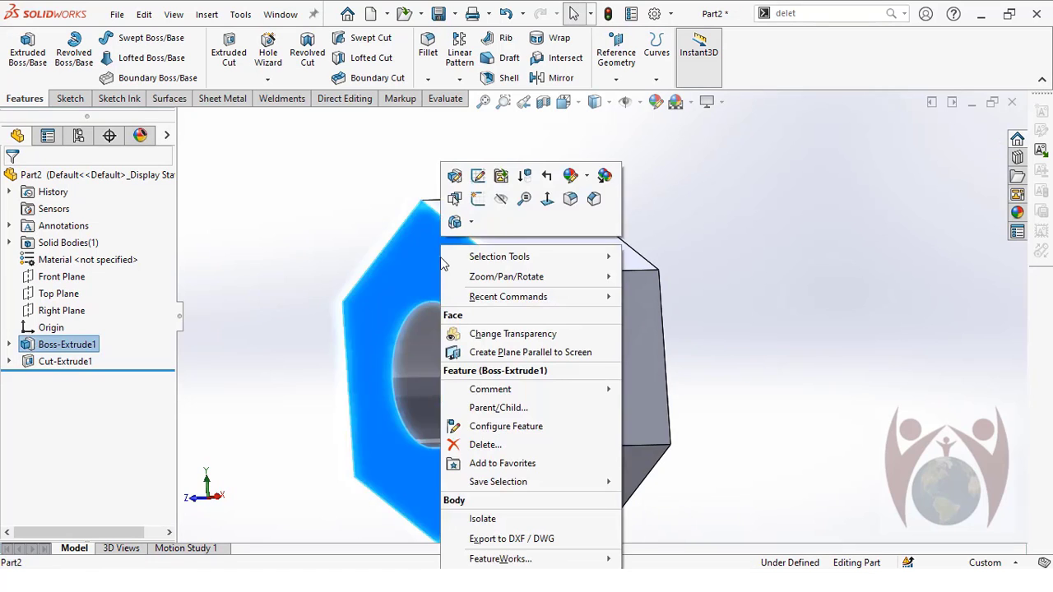
left_click(478, 202)
left_click(132, 37)
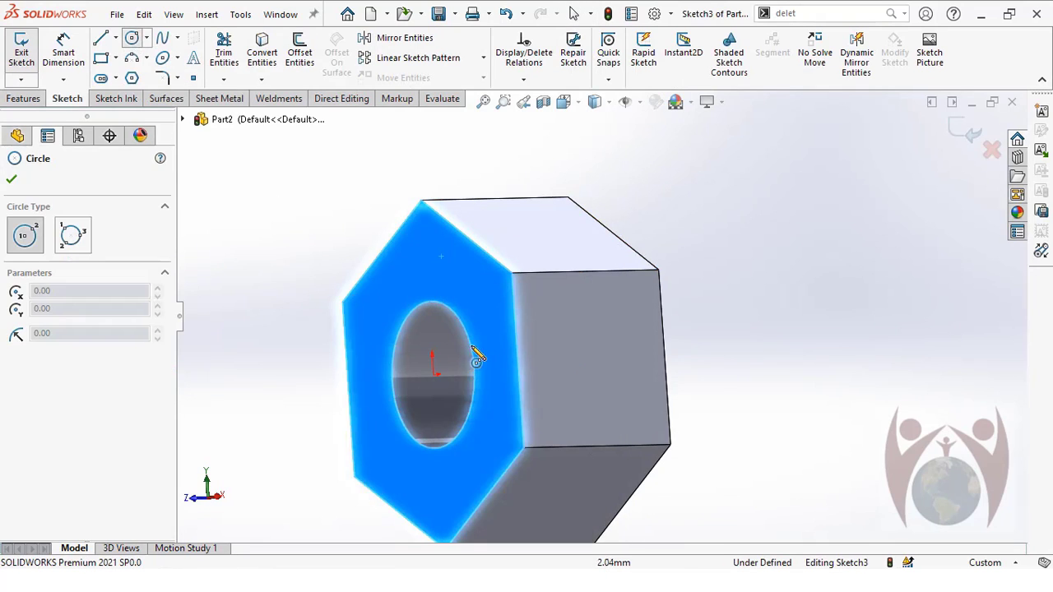
left_click(434, 376)
left_click(491, 257)
key("Escape")
- Make the large circle tangent to one edge of the hexagonal face
mouse_move(492, 257)
middle_mouse_down()
mouse_move(509, 346)
mouse_move(512, 280)
middle_mouse_up()
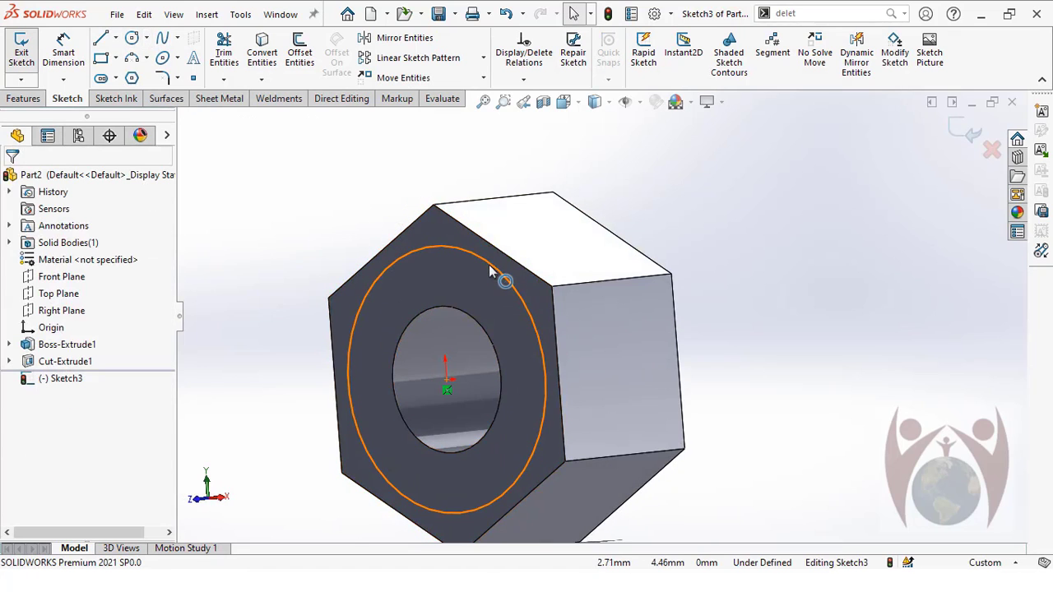
left_click(490, 272)
scroll(510, 263, "down", 2)
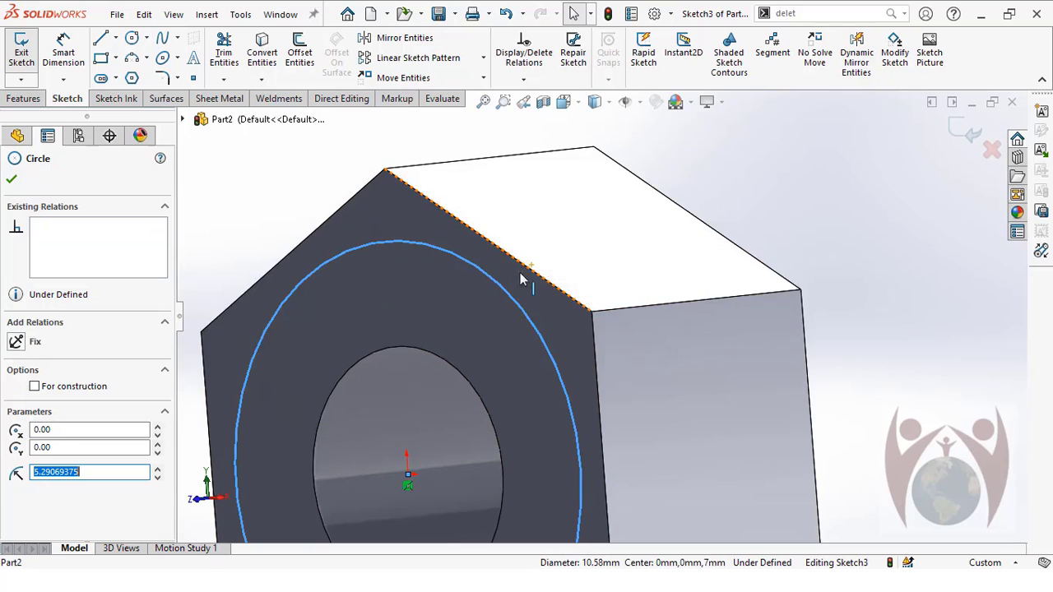
scroll(513, 270, "down", 3)
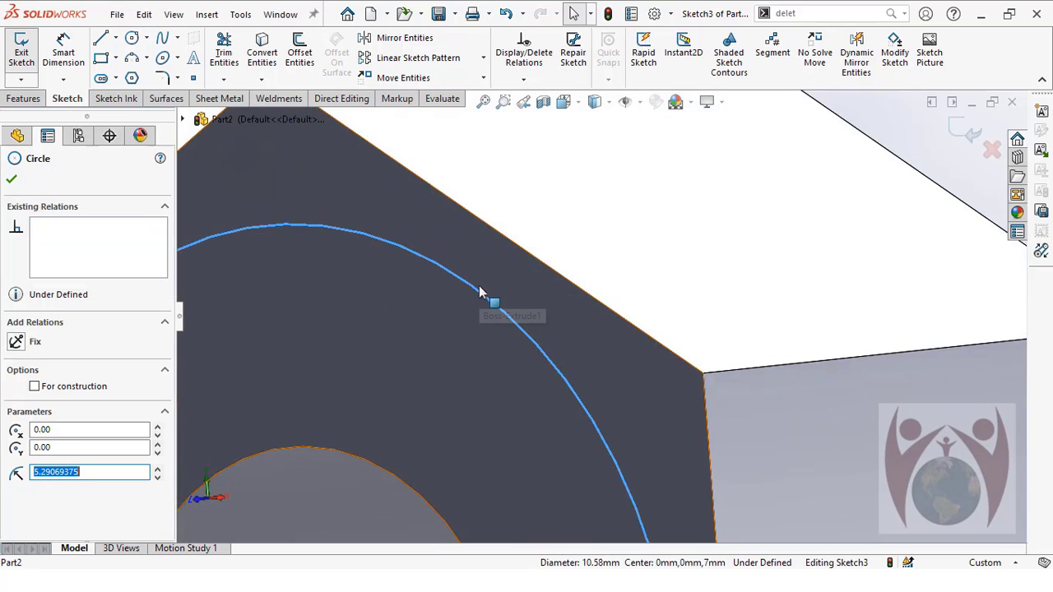
left_click(520, 242, "ctrl")
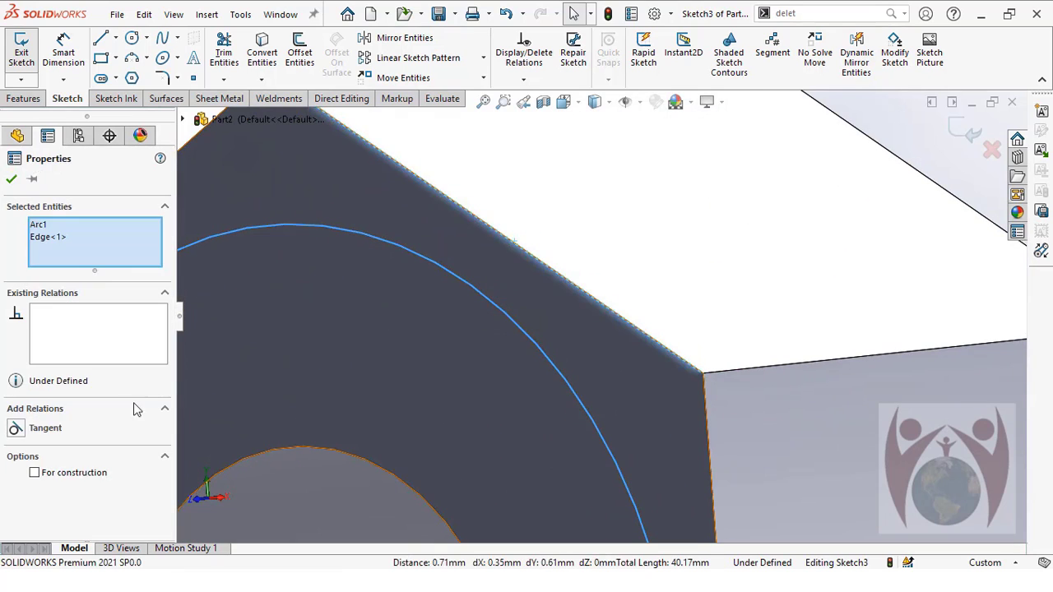
left_click(15, 429)
key("Escape")
scroll(600, 353, "up", 5)
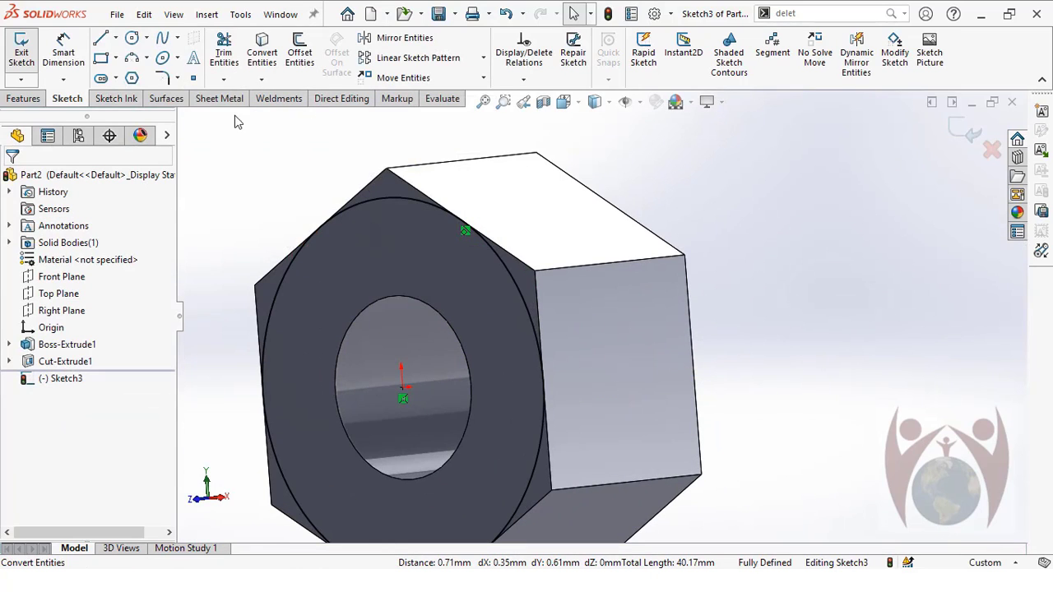
- Cut the hexagon's corners outside the large circle with a 14 mm blind Extruded Cut, side to cut flipped and a 45° draft
left_click(23, 98)
left_click(229, 49)
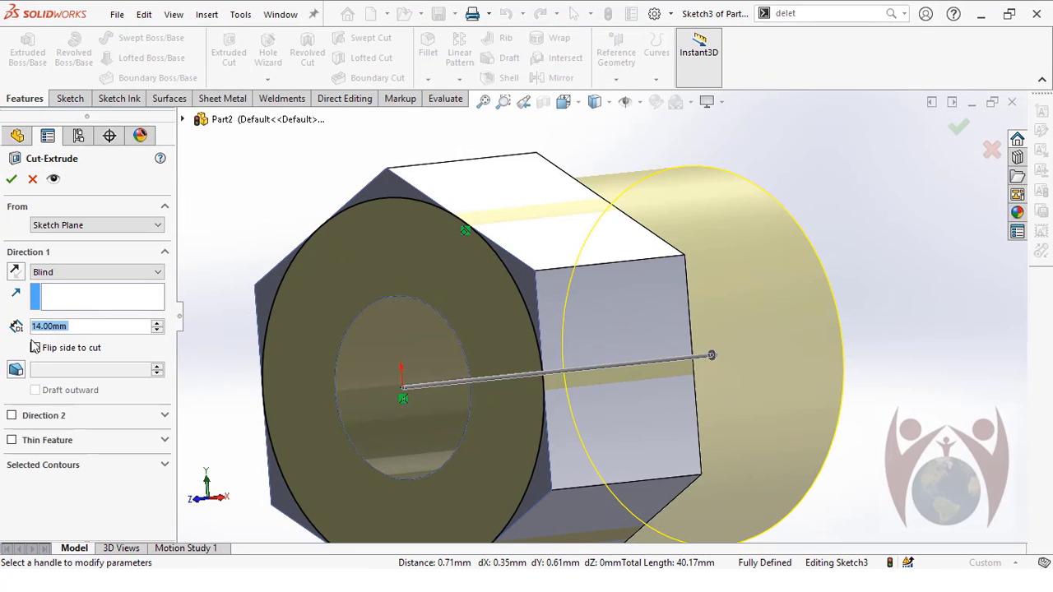
left_click(36, 347)
left_click(17, 370)
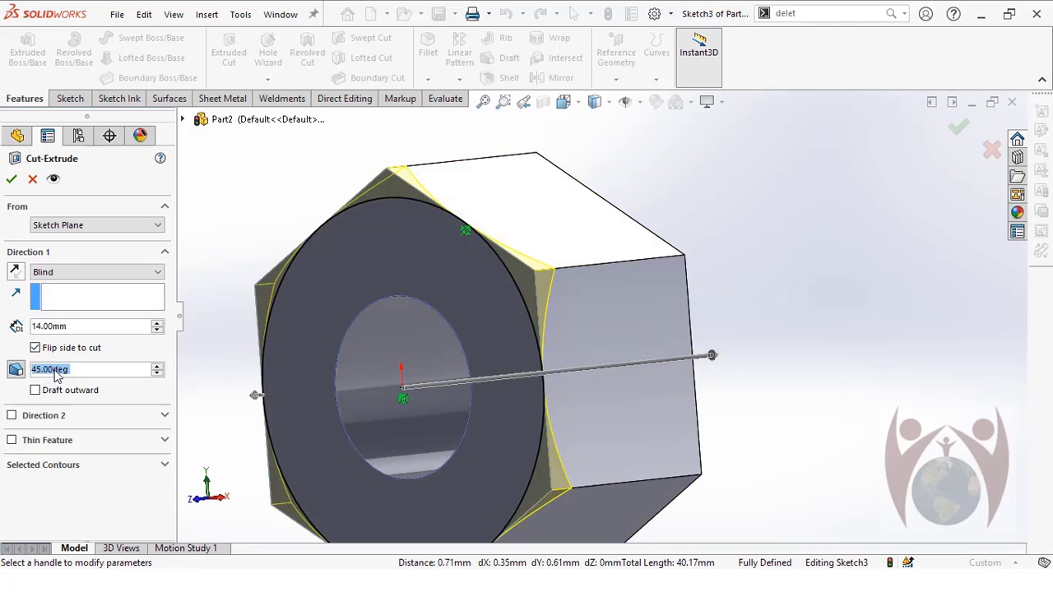
left_click(12, 183)
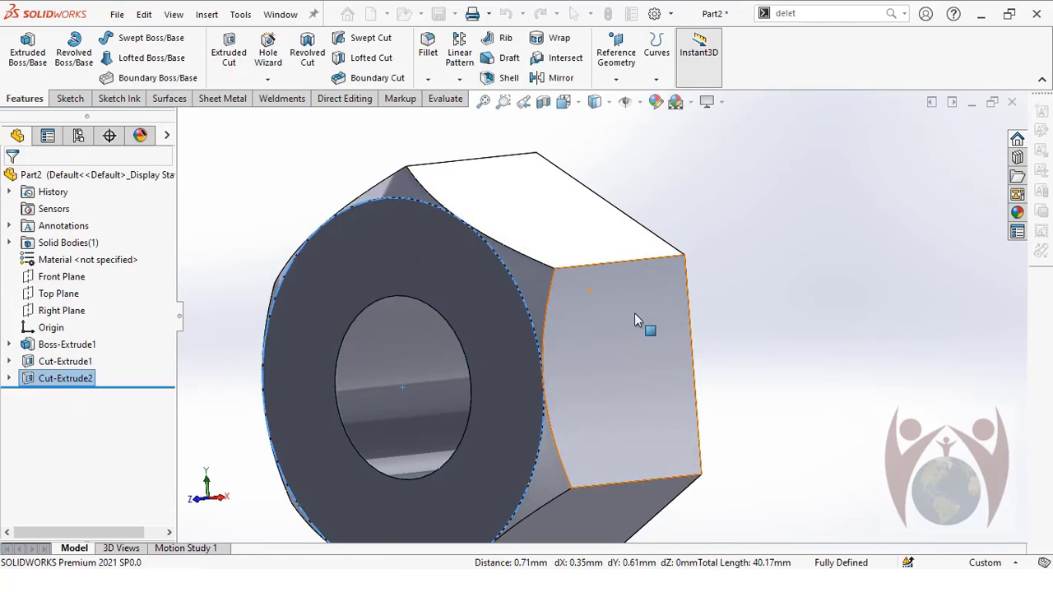
- Create a reference plane midway between the nut's two opposite end faces
scroll(568, 325, "up", 3)
middle_click_drag(559, 276, 463, 272)
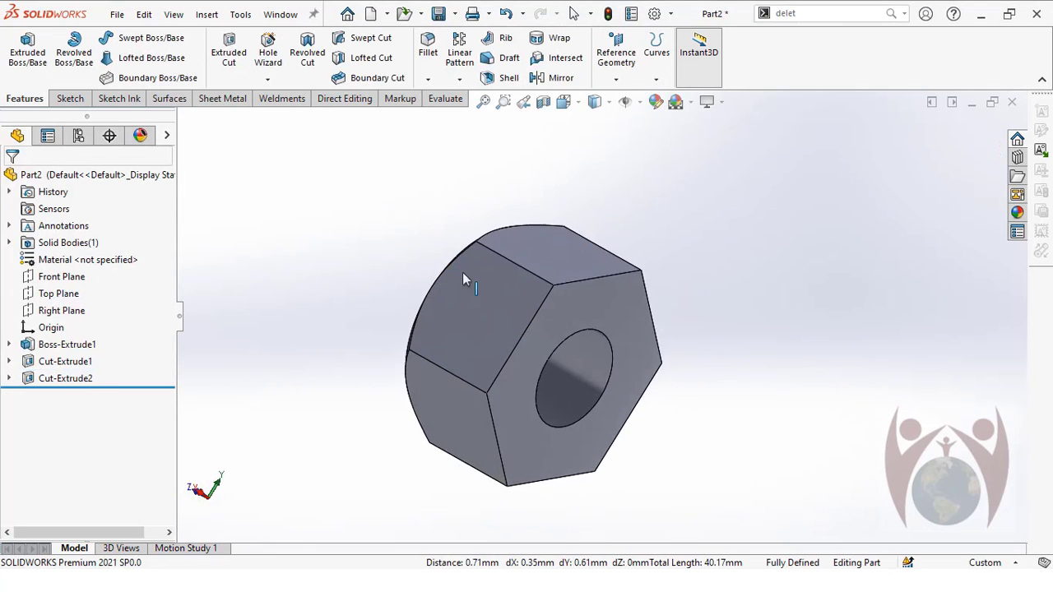
left_click(615, 79)
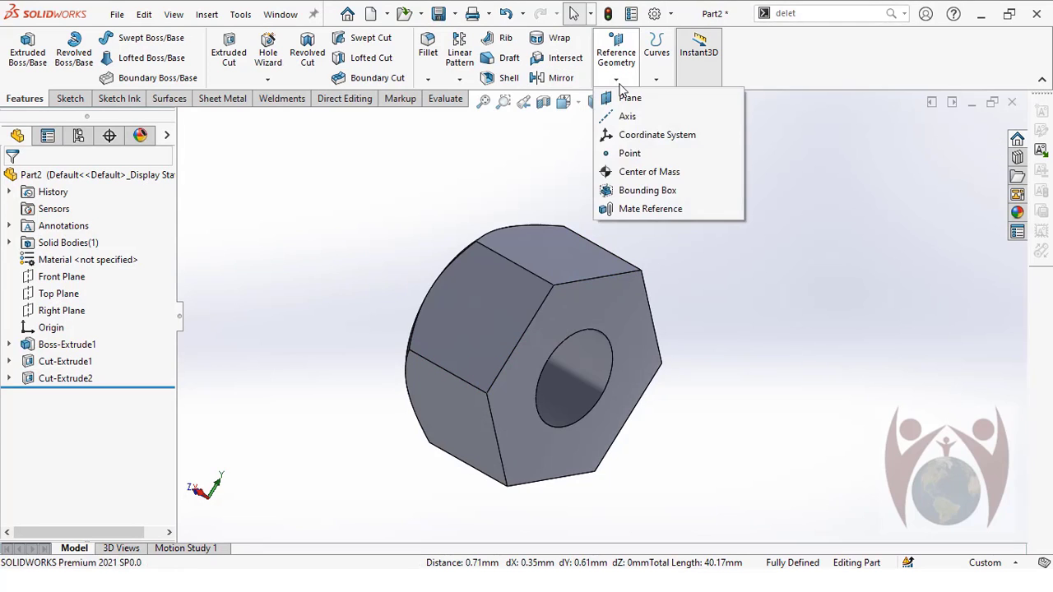
left_click(625, 97)
left_click(631, 358)
middle_click_drag(629, 352, 543, 273)
left_click(542, 273)
middle_click_drag(604, 370, 460, 354)
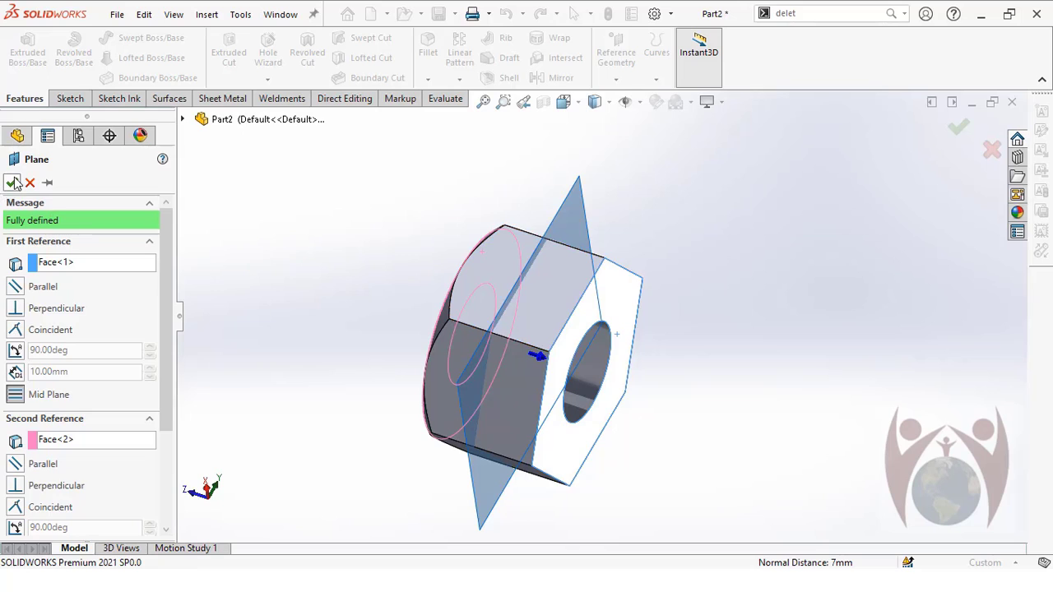
left_click(14, 181)
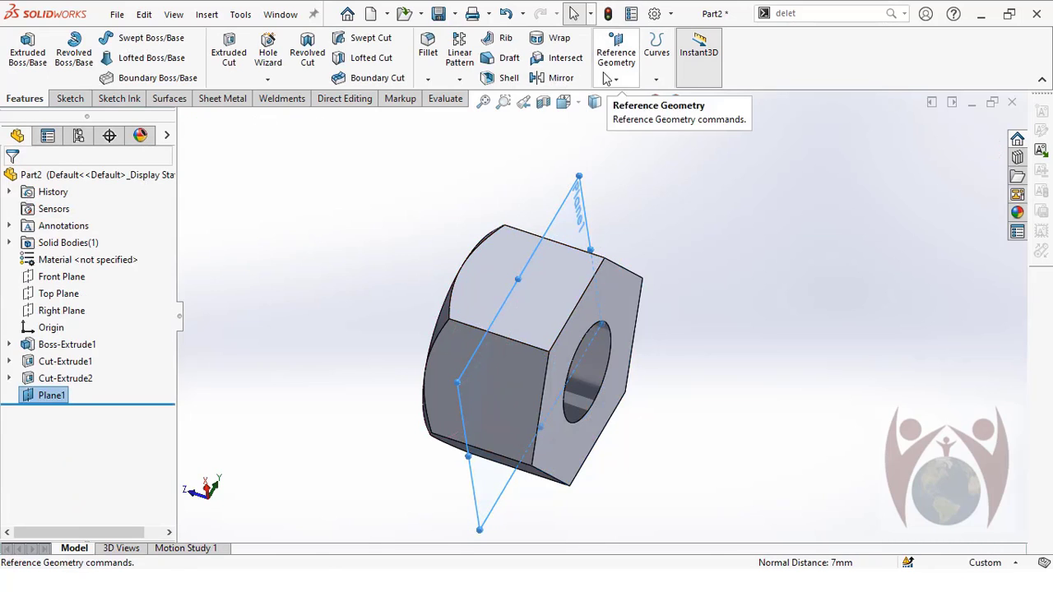
- Mirror the nut's corner cut about the mid-plane to the opposite end
left_click(557, 78)
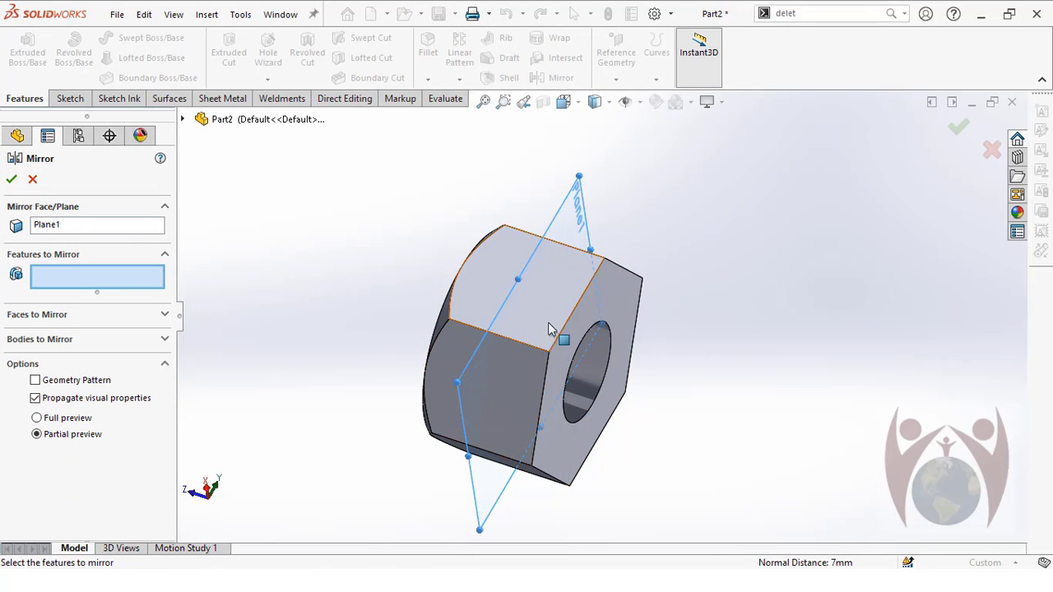
left_click(183, 120)
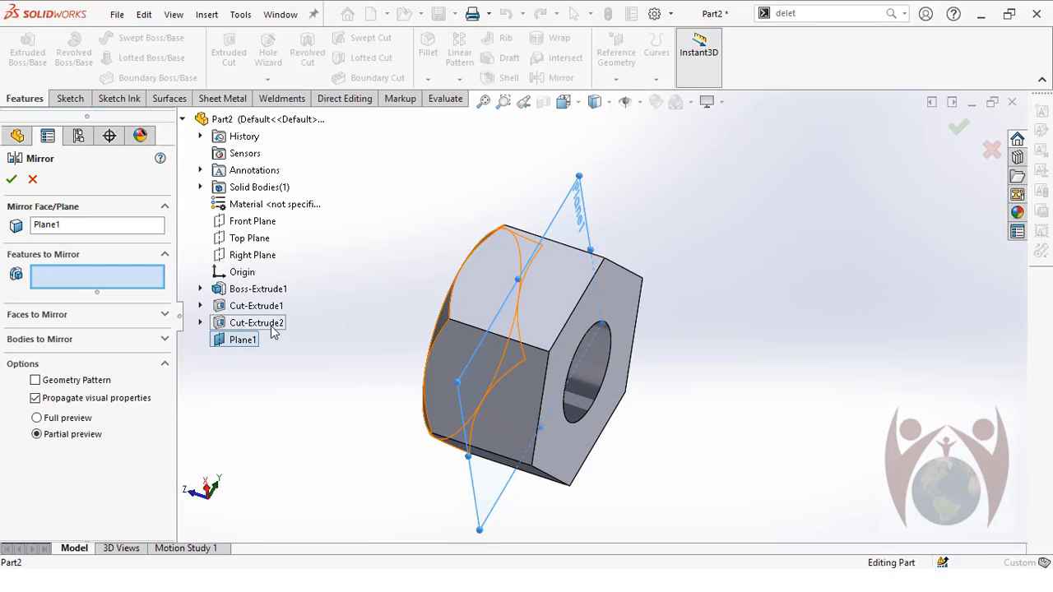
left_click(258, 323)
left_click(11, 179)
- Examine the nut's two end faces and the mirrored corner cuts from several angles
middle_click_drag(329, 244, 613, 391)
scroll(452, 313, "down", 3)
scroll(452, 314, "up", 2)
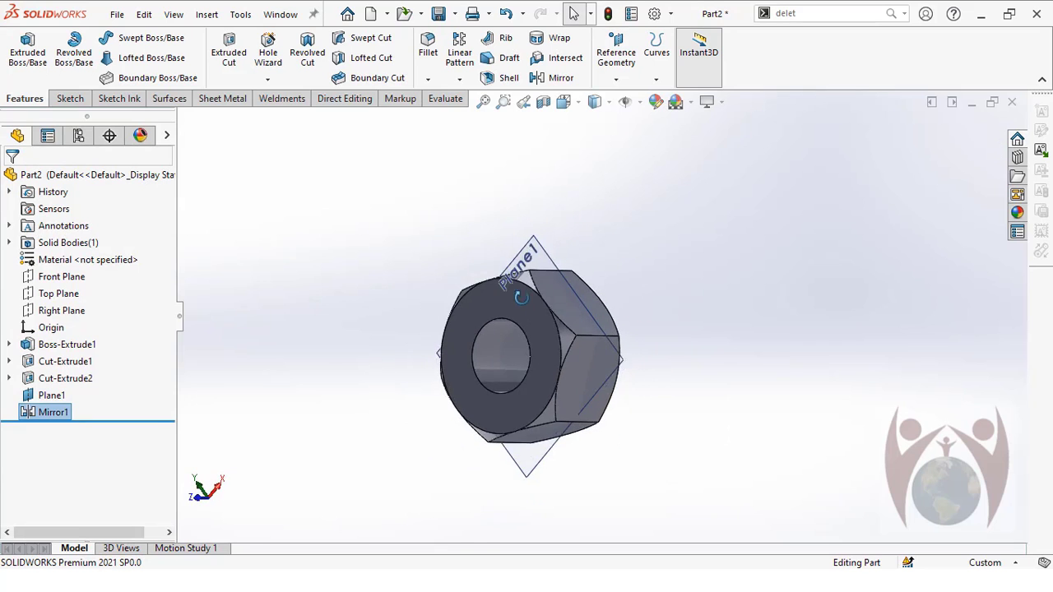
middle_click_drag(452, 313, 530, 351)
scroll(523, 390, "down", 3)
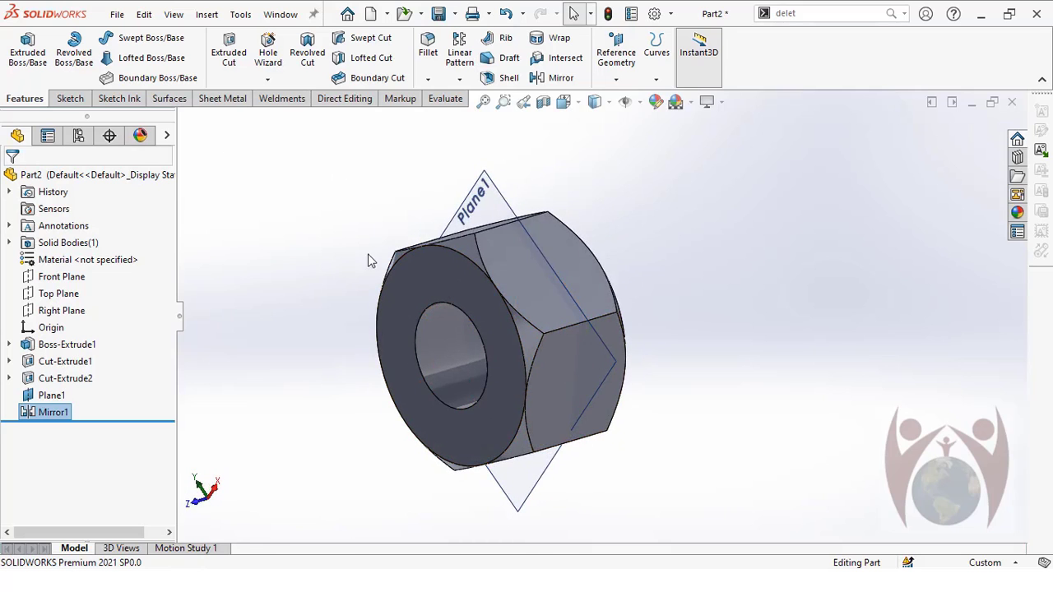
middle_click_drag(368, 260, 574, 333)
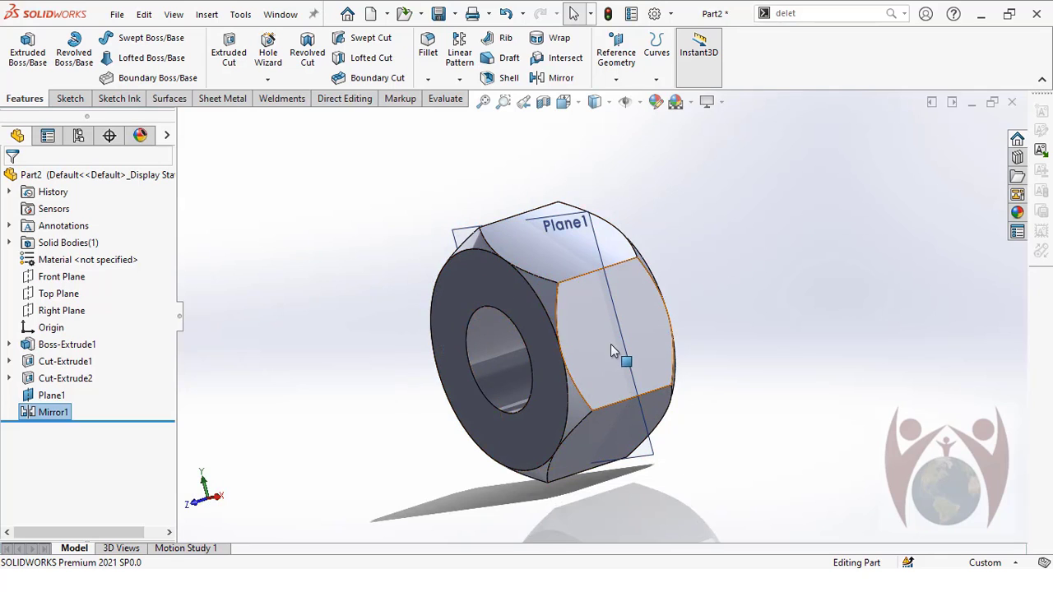
scroll(744, 276, "up", 2)
scroll(728, 303, "down", 1)
scroll(532, 360, "up", 1)
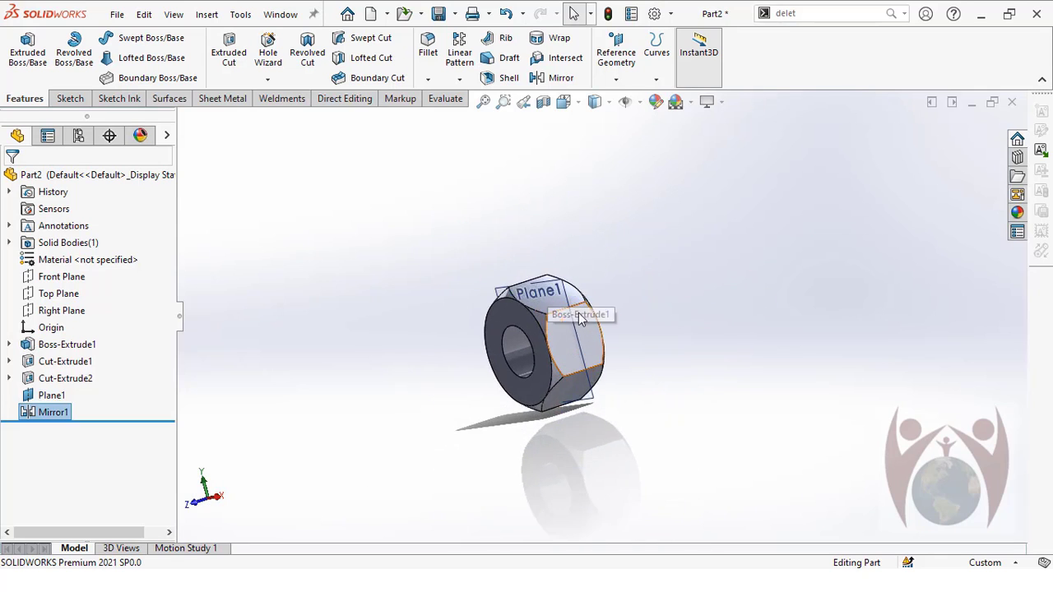
scroll(637, 297, "down", 1)
- Insert the saved bolt part from the 3d folder at the origin, declining to change the derived part's units
left_click(206, 15)
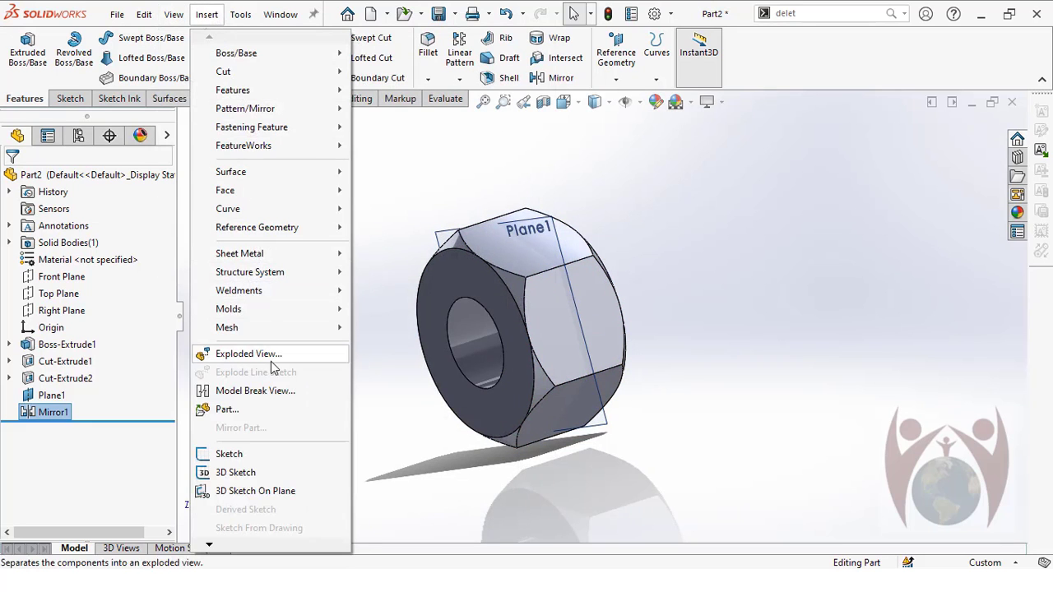
left_click(226, 410)
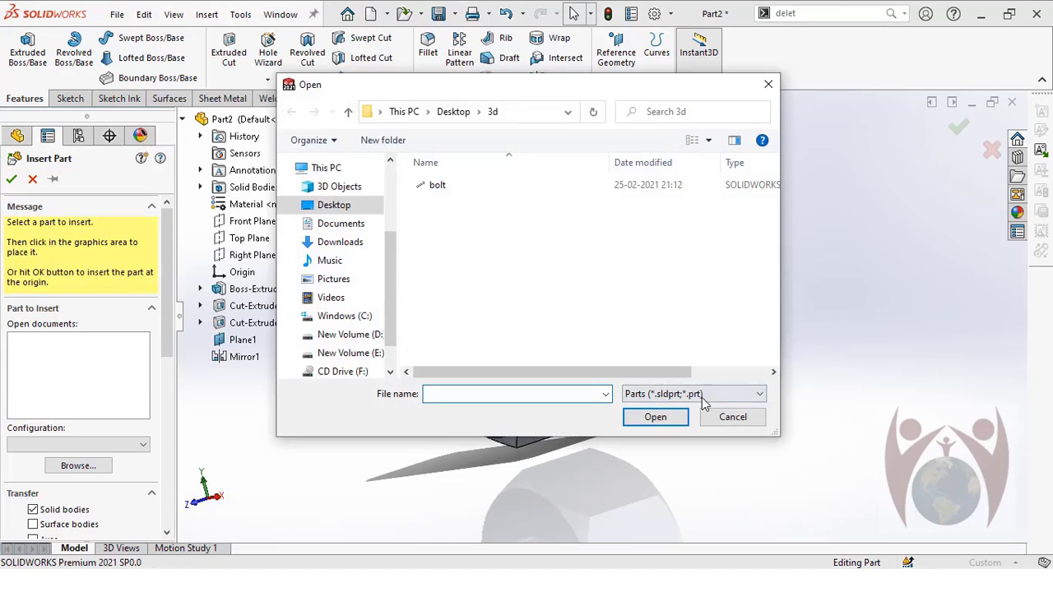
left_click(728, 417)
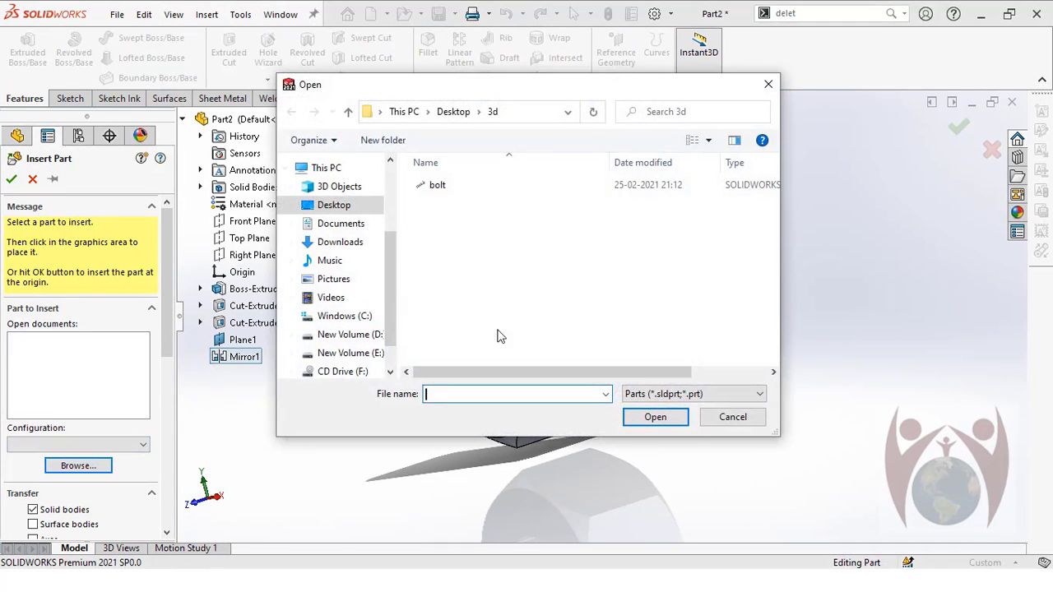
double_click(437, 186)
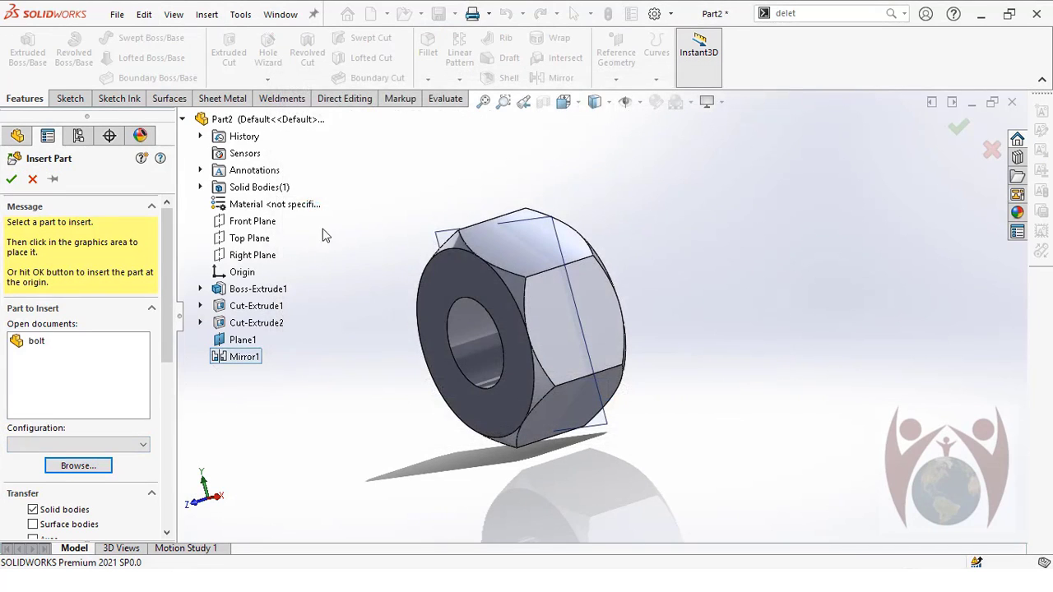
scroll(483, 320, "down", 2)
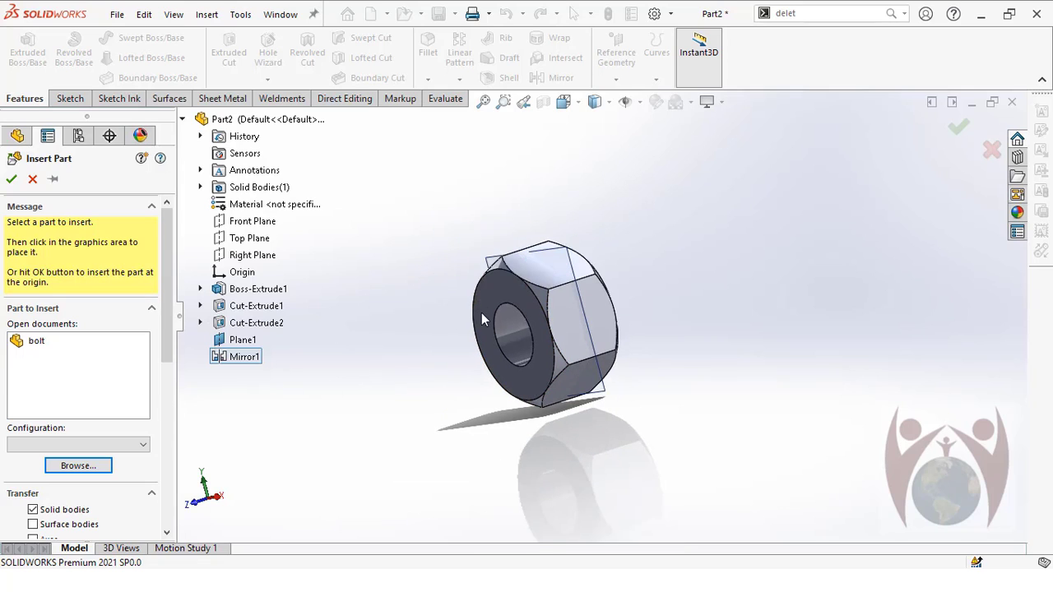
scroll(150, 372, "down", 5)
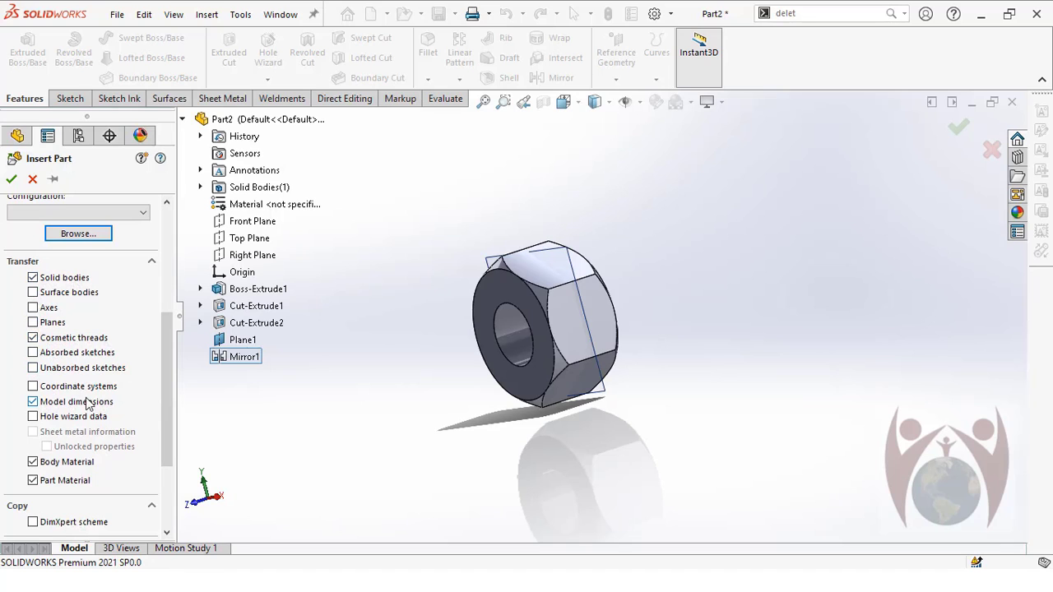
left_click(10, 179)
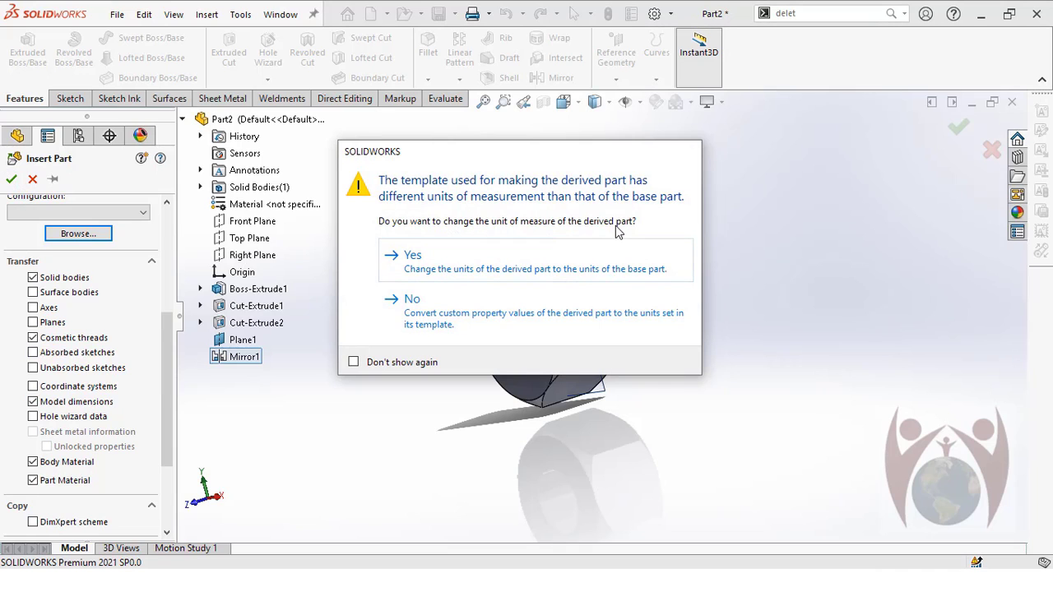
left_click(459, 320)
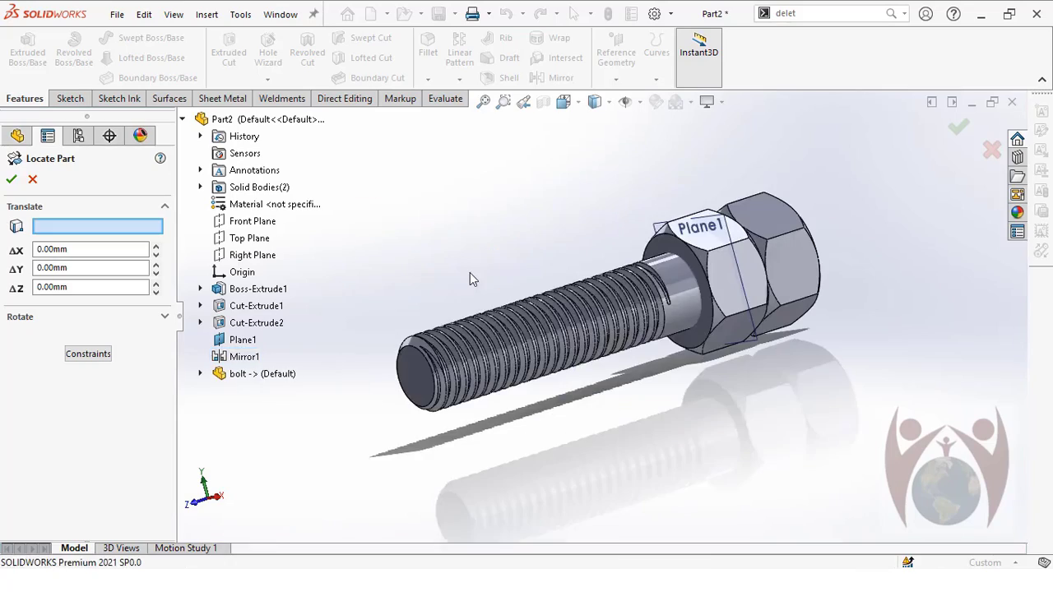
- Check the bolt's position in the nut and accept its location with zero translation in X, Y and Z
middle_click_drag(698, 295, 818, 332)
scroll(571, 298, "up", 2)
scroll(488, 275, "down", 3)
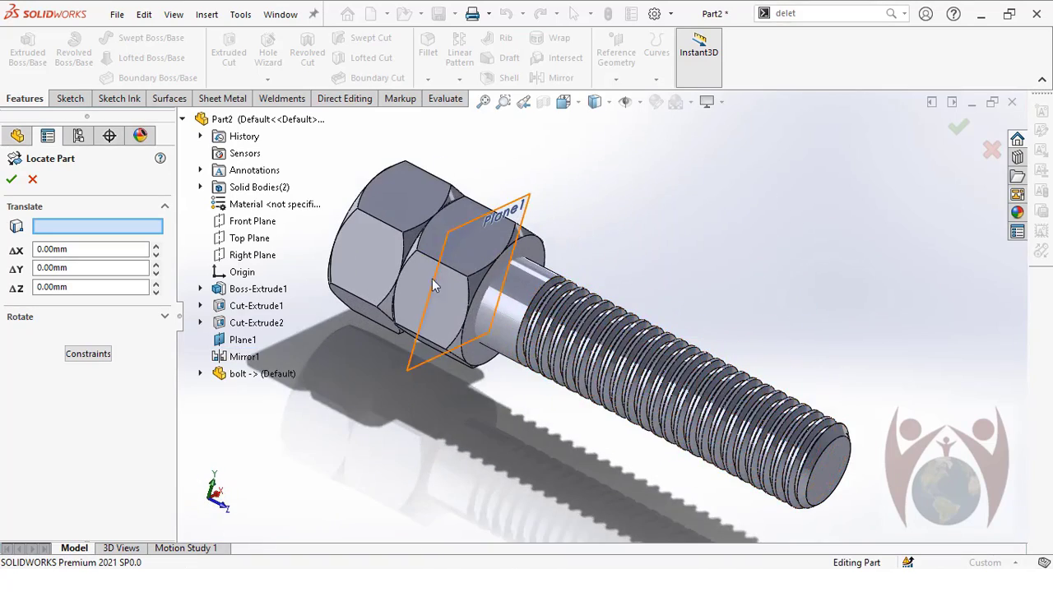
scroll(434, 286, "up", 3)
middle_click_drag(434, 286, 493, 271)
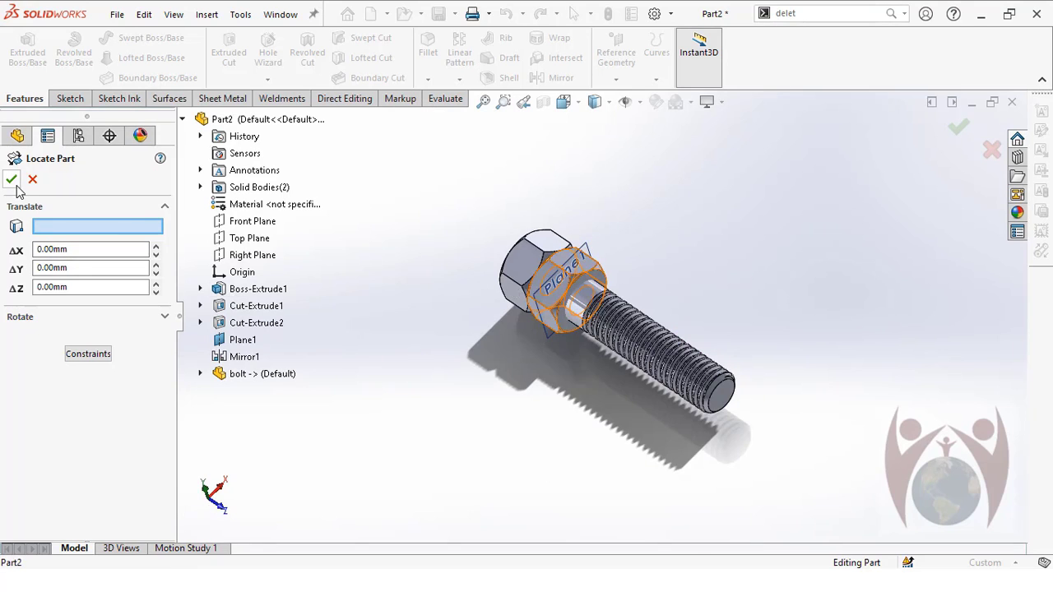
left_click(13, 180)
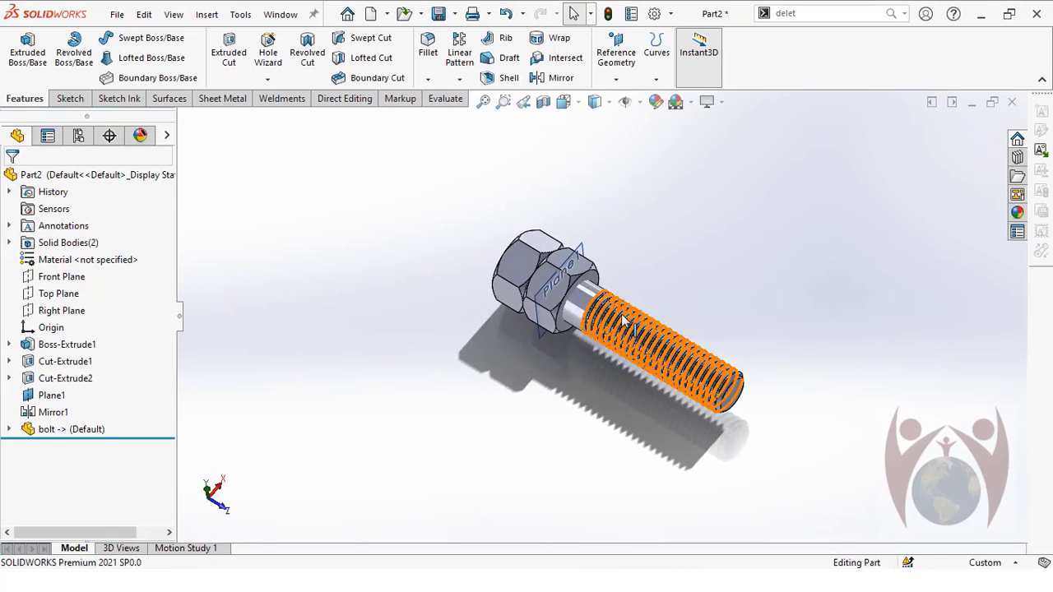
- Move the nut body -18 mm along X, off the bolt, with Move/Copy Bodies
scroll(625, 321, "up", 1)
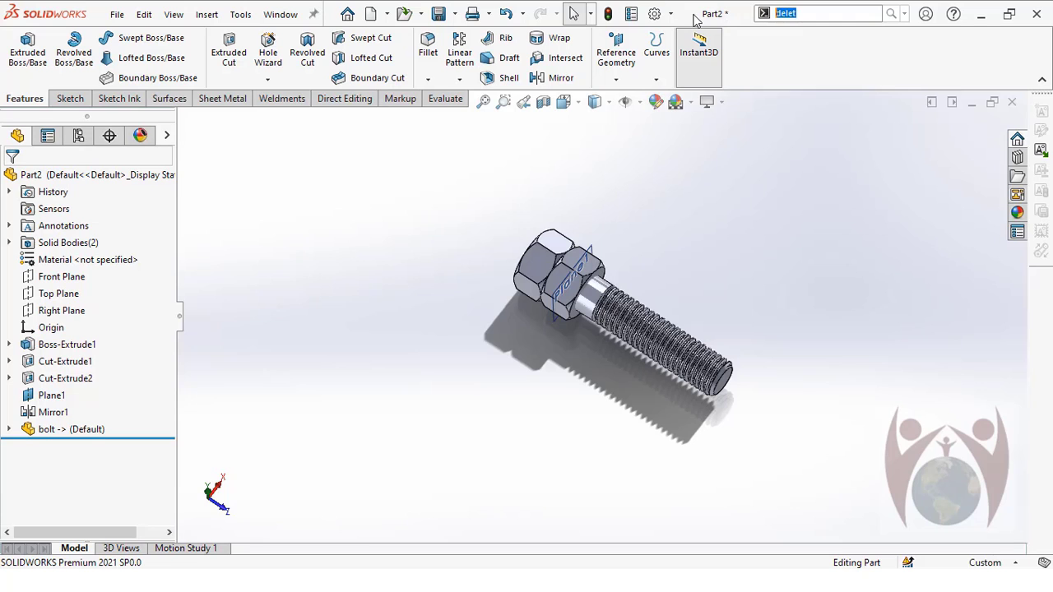
type("mo")
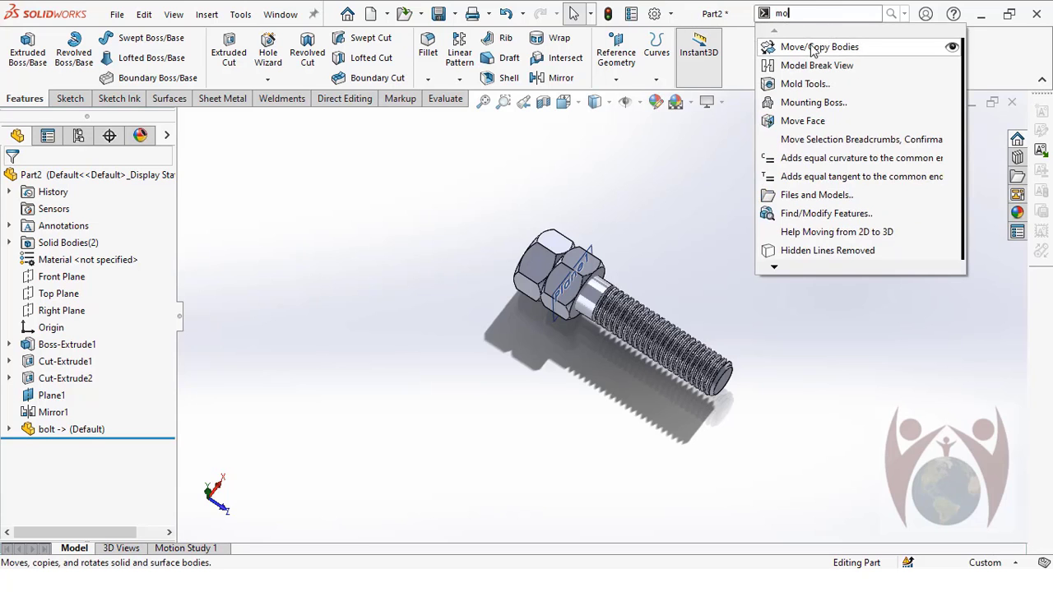
key("Return")
scroll(600, 320, "down", 1)
left_click(595, 334)
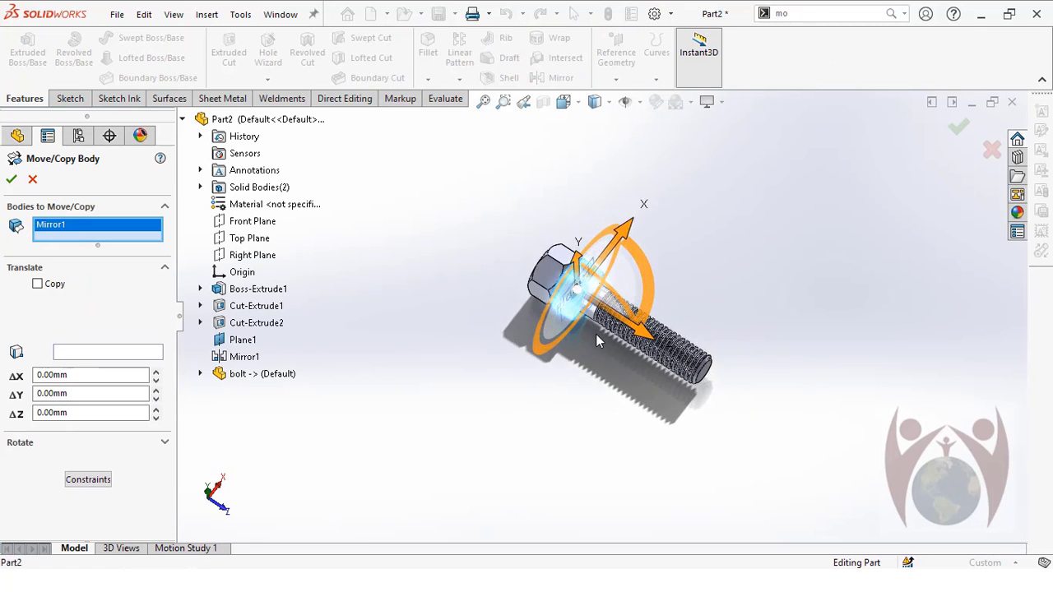
scroll(630, 255, "down", 2)
scroll(625, 232, "down", 2)
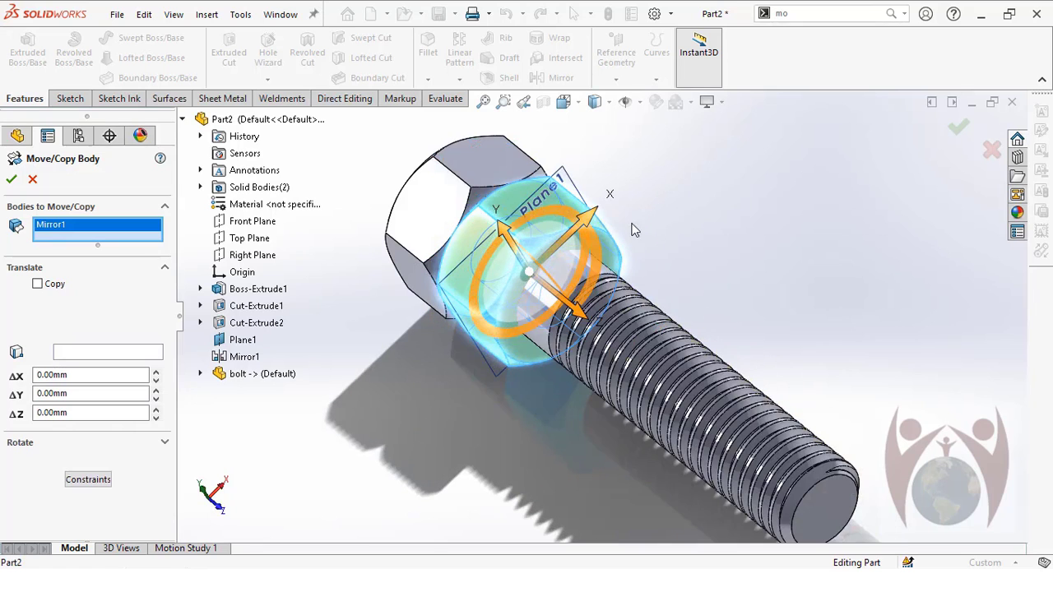
left_click_drag(594, 229, 426, 334)
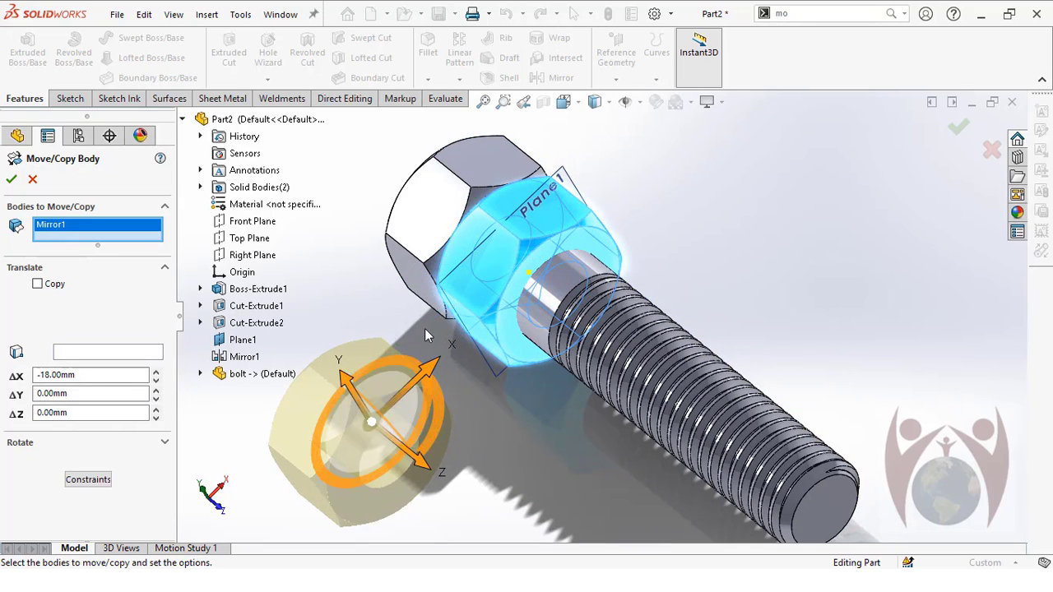
scroll(590, 329, "up", 3)
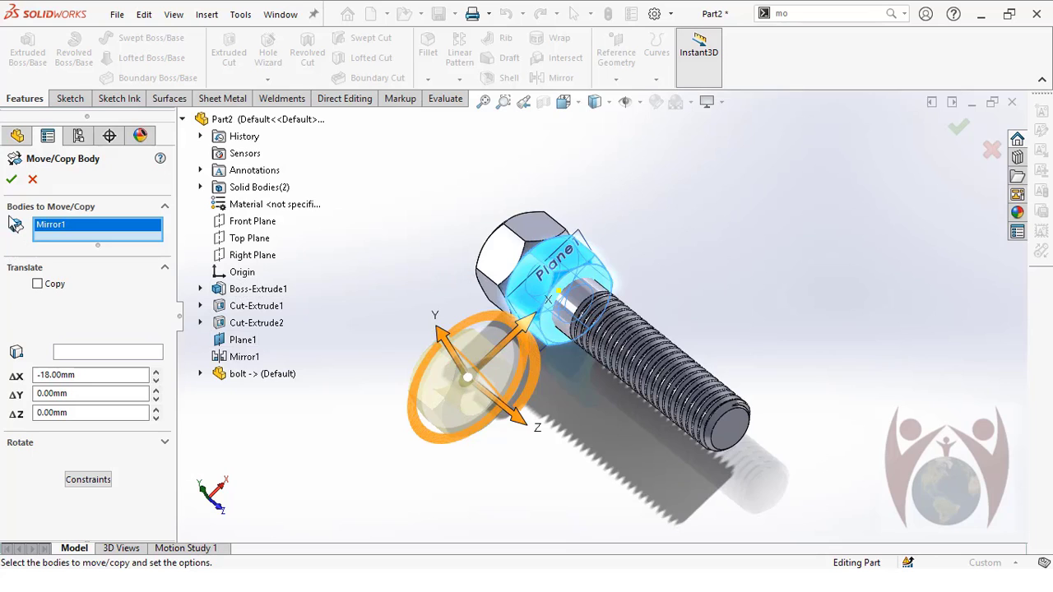
left_click(13, 180)
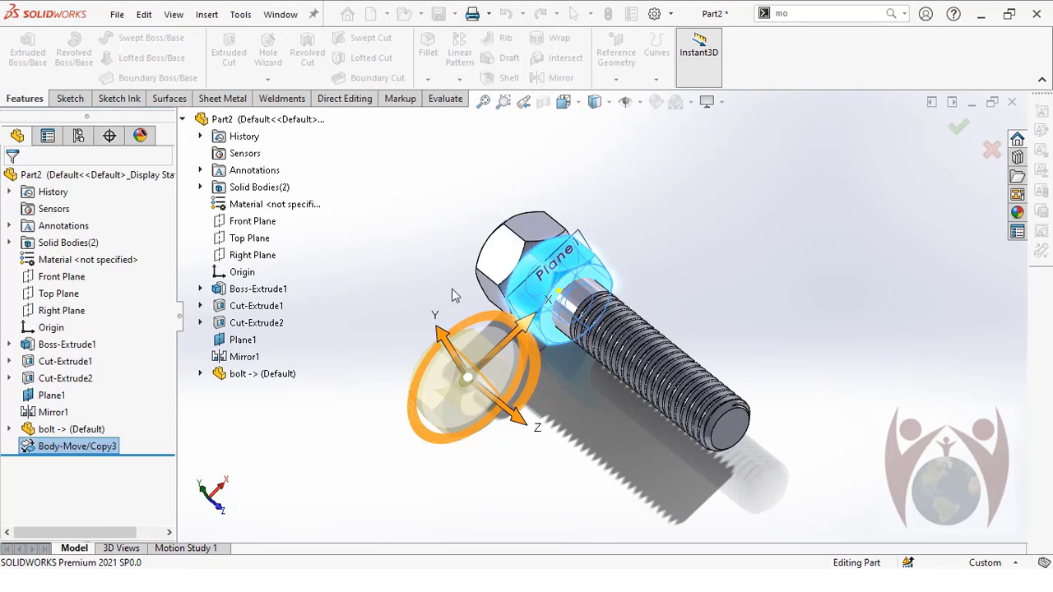
- Move the nut body in the positive Z direction, alongside the bolt's threaded shank, with Move/Copy Bodies
type("mo")
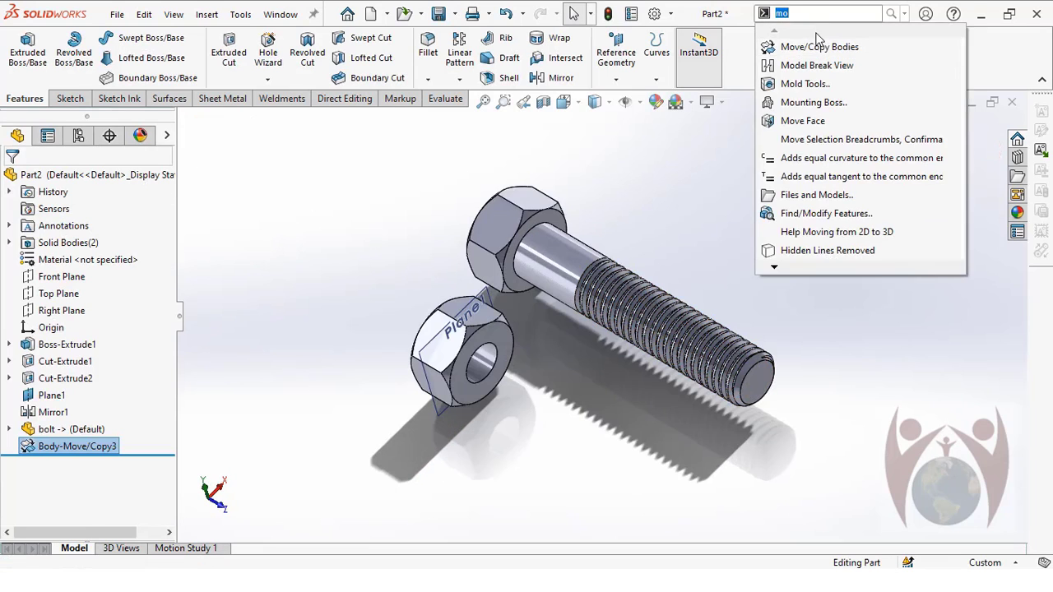
left_click(802, 43)
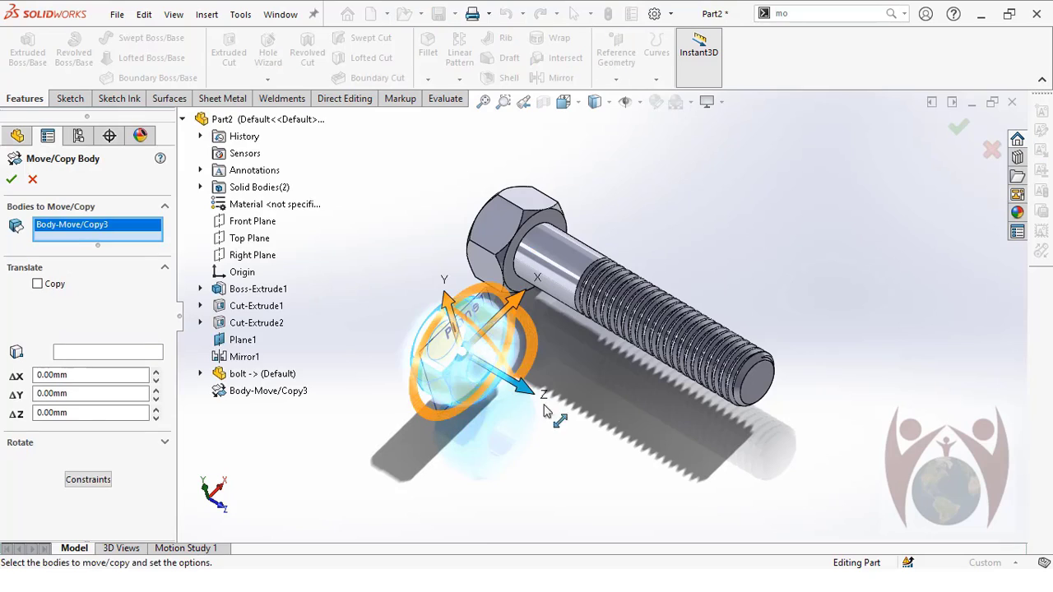
left_click_drag(543, 411, 664, 483)
key("Return")
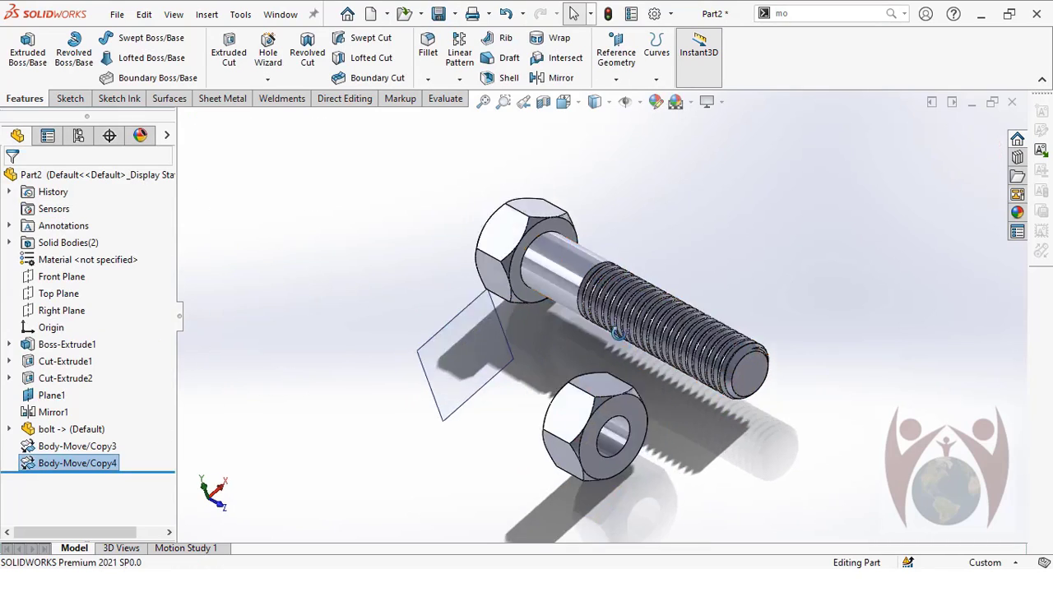
- Align the nut body on the bolt with a Concentric constraint between the nut's hole edge and the shank's circular edge at the bolt head
scroll(650, 416, "down", 3)
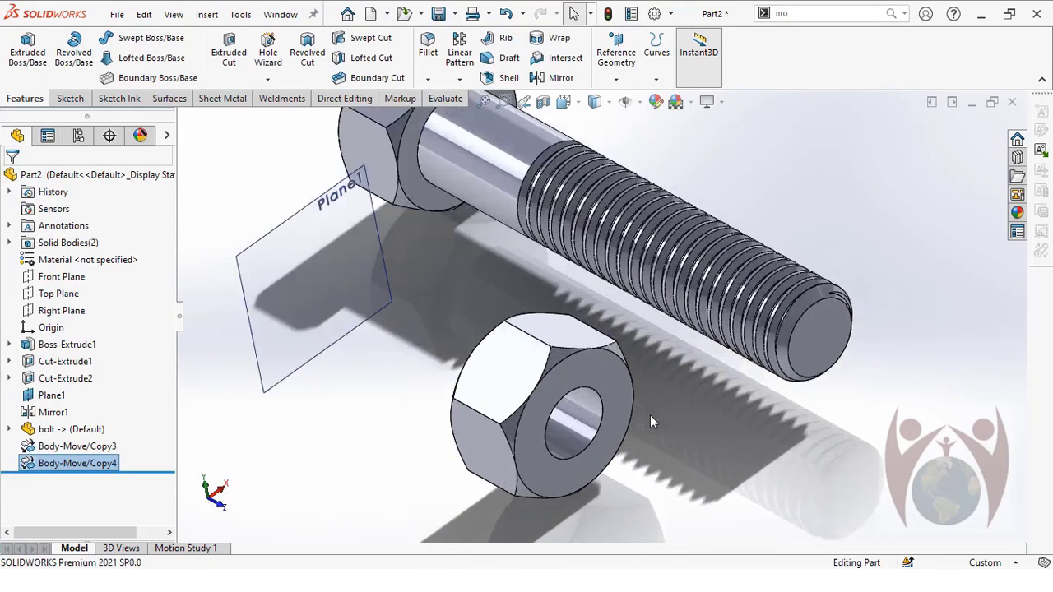
left_click(831, 15)
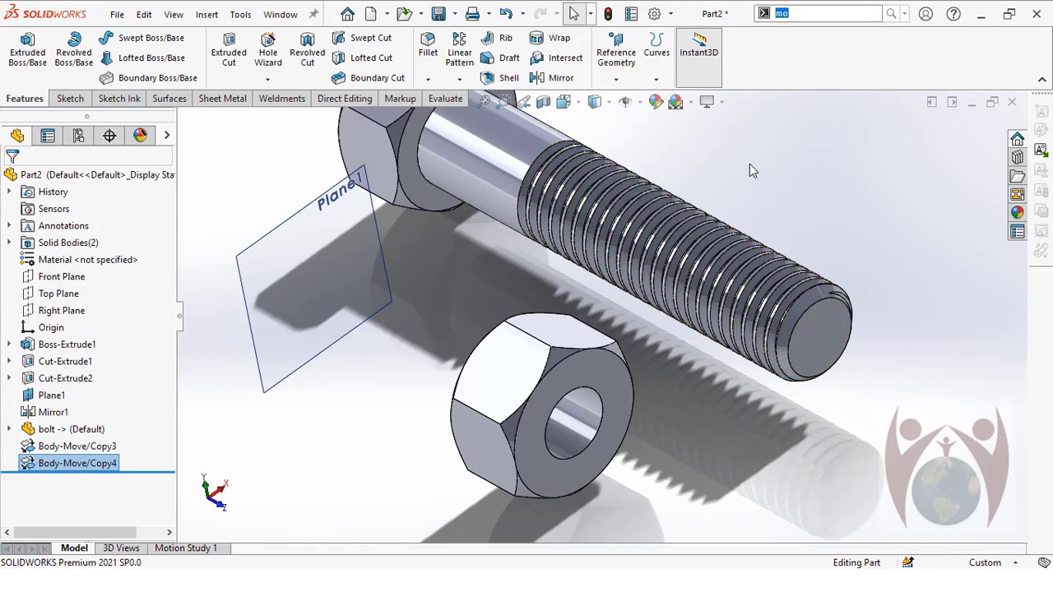
left_click(819, 14)
left_click(814, 44)
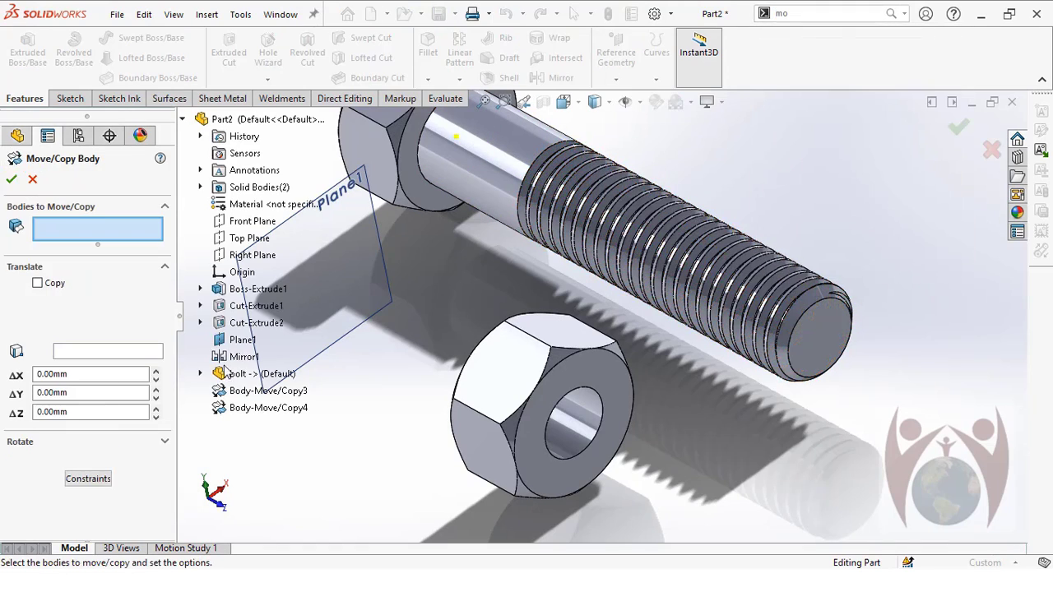
left_click(92, 478)
left_click(618, 413)
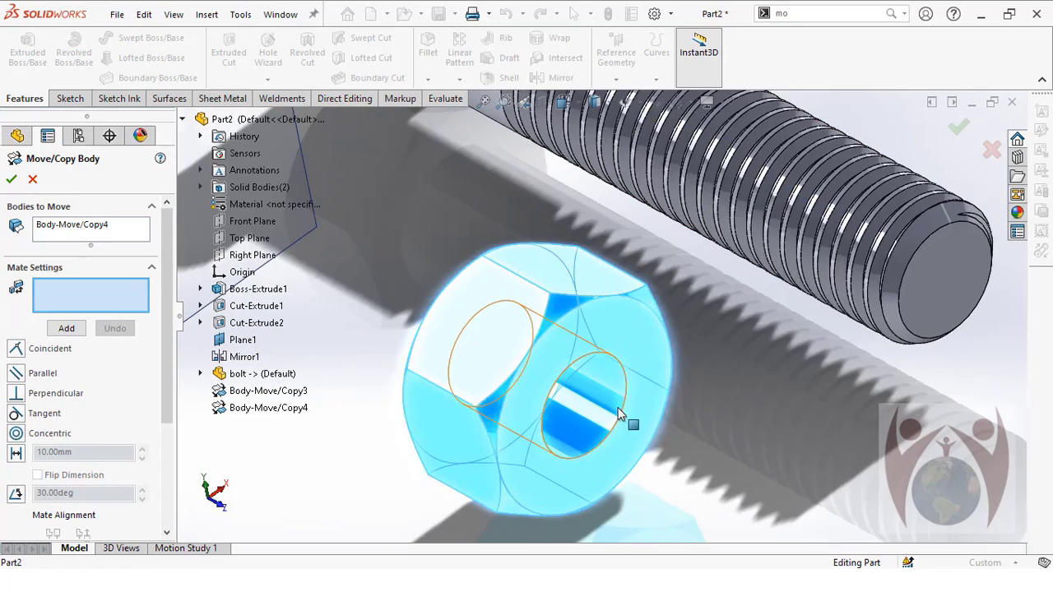
left_click(625, 407)
scroll(578, 411, "up", 3)
scroll(534, 214, "down", 3)
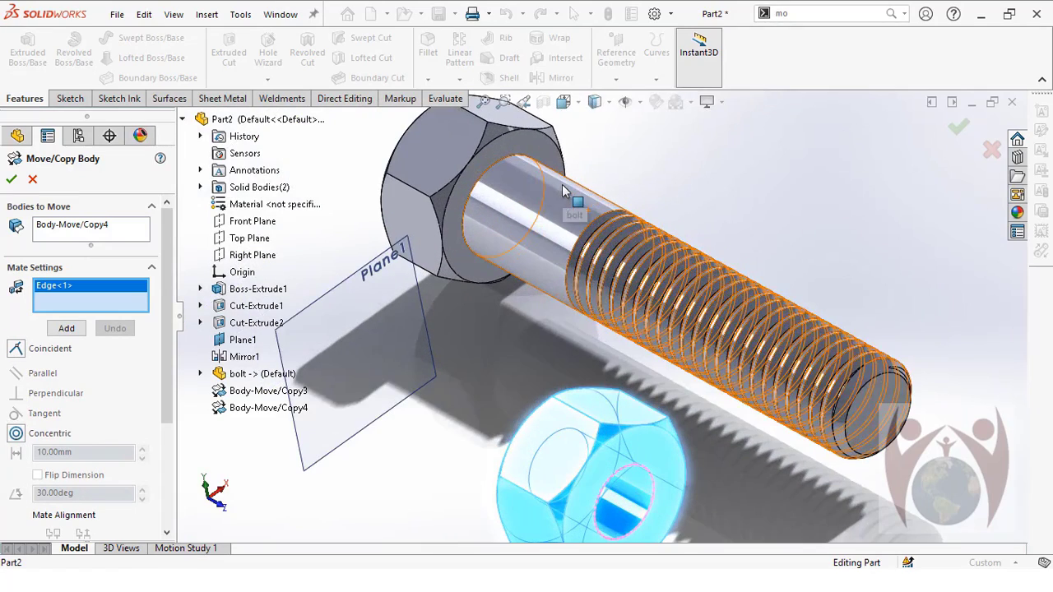
left_click(485, 169)
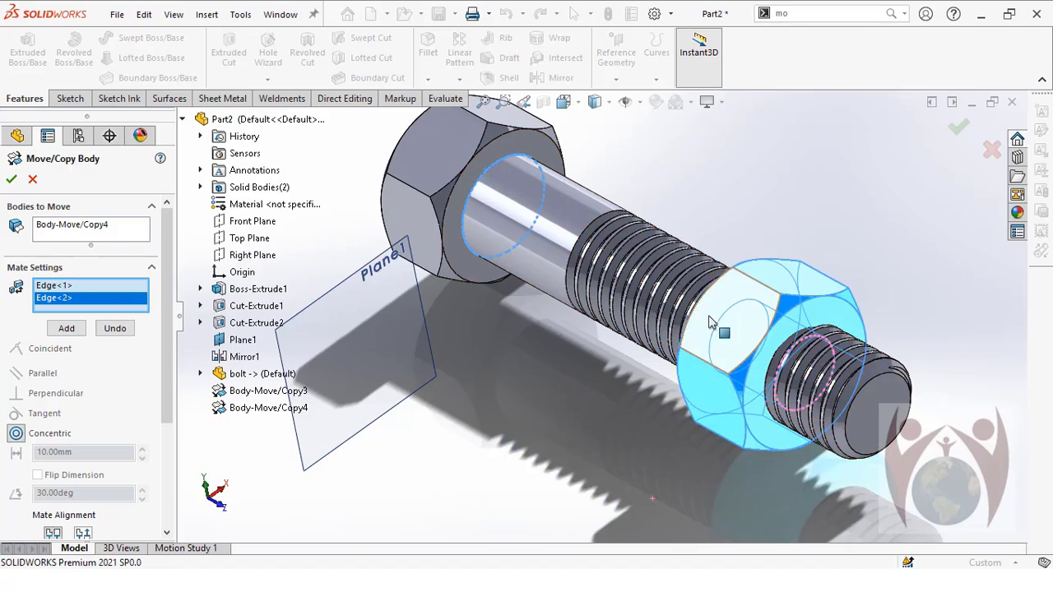
middle_click_drag(711, 323, 496, 311)
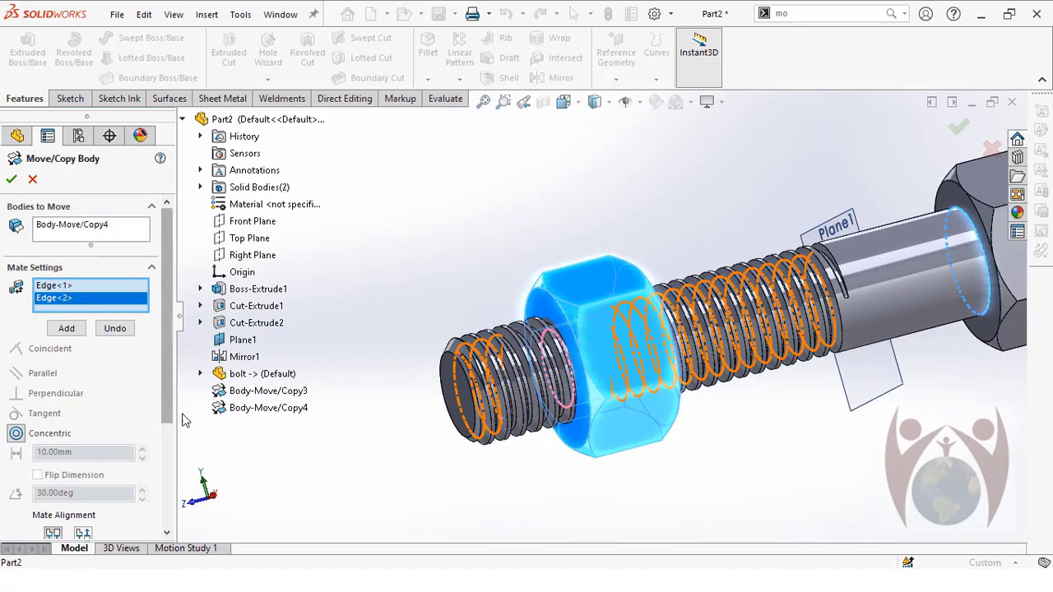
middle_click_drag(616, 376, 783, 281)
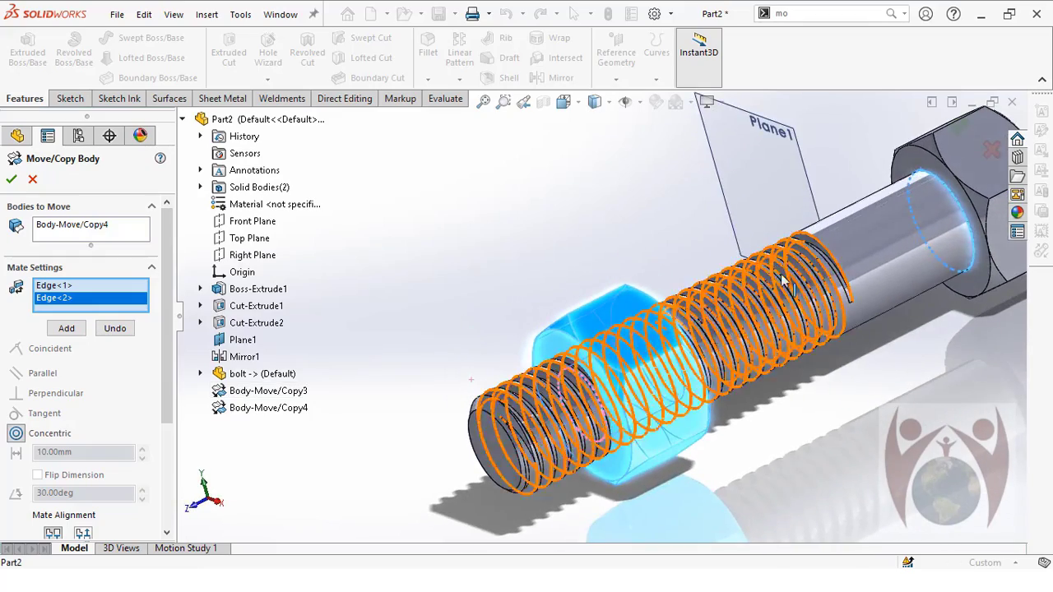
scroll(784, 282, "up", 4)
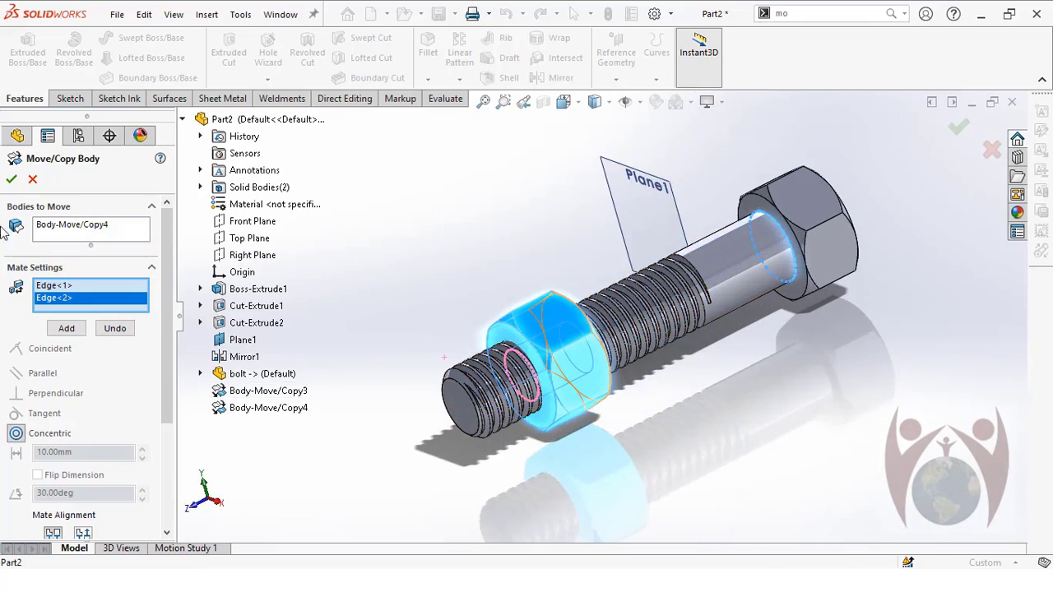
left_click(12, 178)
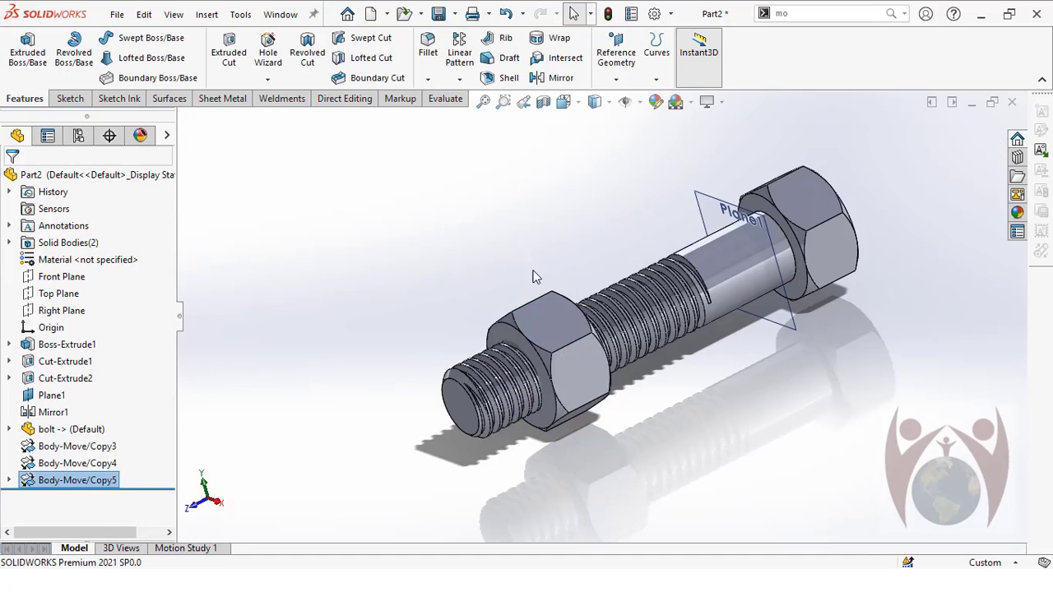
- Subtract the bolt body from the nut body with Combine to cut the internal thread
middle_click_drag(536, 275, 806, 165)
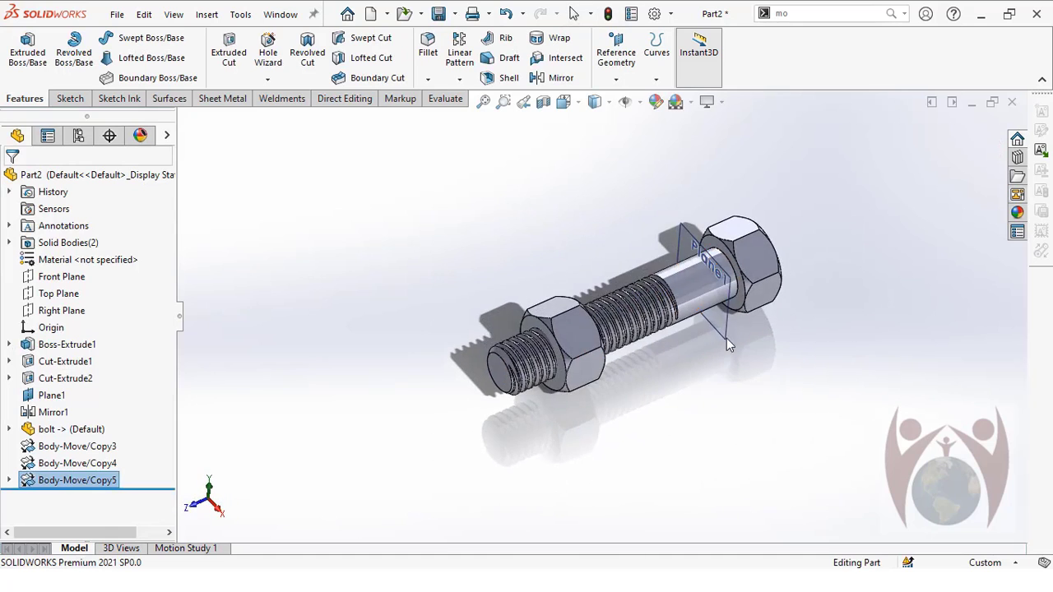
scroll(810, 132, "up", 3)
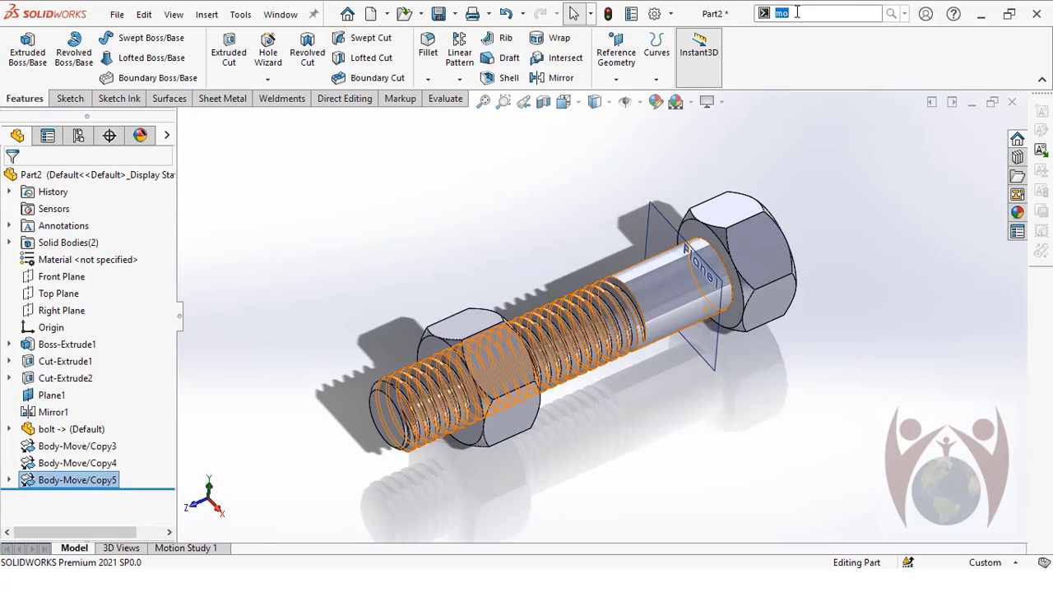
type("com")
key("Return")
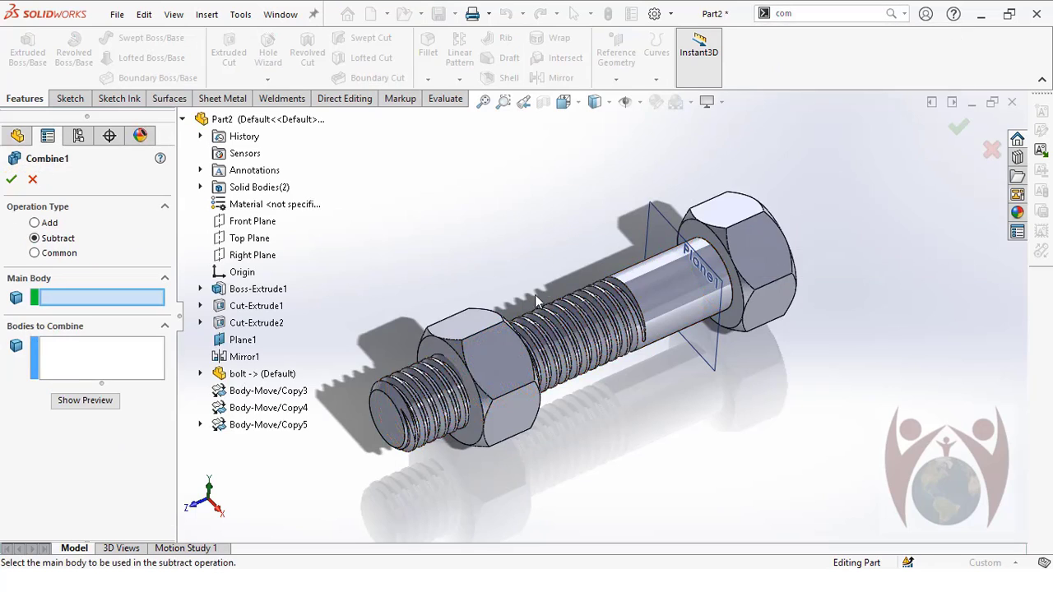
left_click(473, 363)
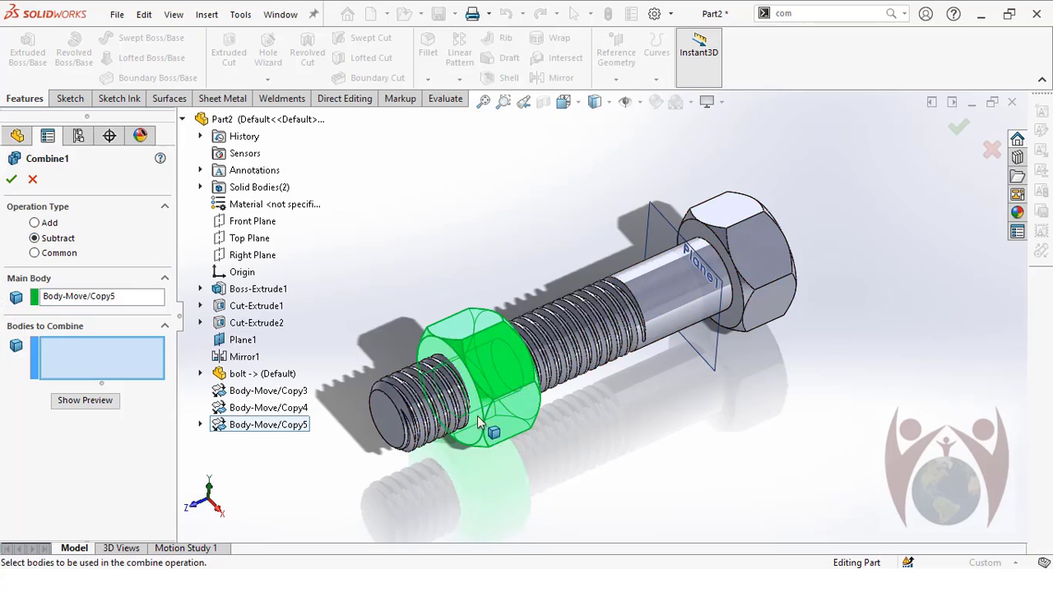
left_click(576, 329)
left_click(11, 179)
- Examine the internal thread in the nut's bore from both sides
middle_click_drag(589, 298, 493, 430)
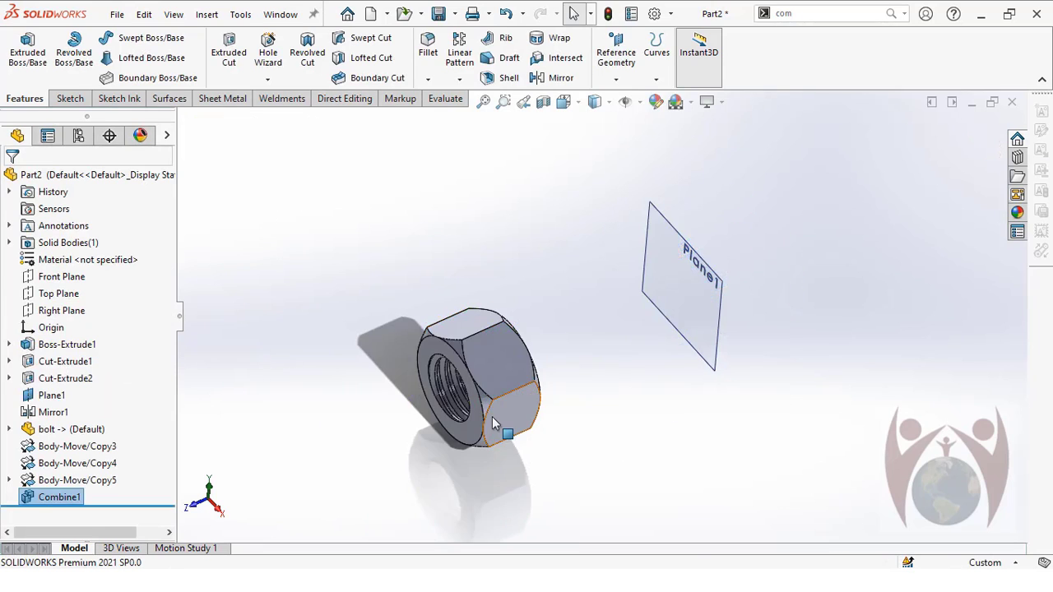
scroll(486, 365, "down", 6)
middle_click_drag(486, 365, 707, 370)
scroll(576, 317, "up", 5)
scroll(707, 370, "down", 5)
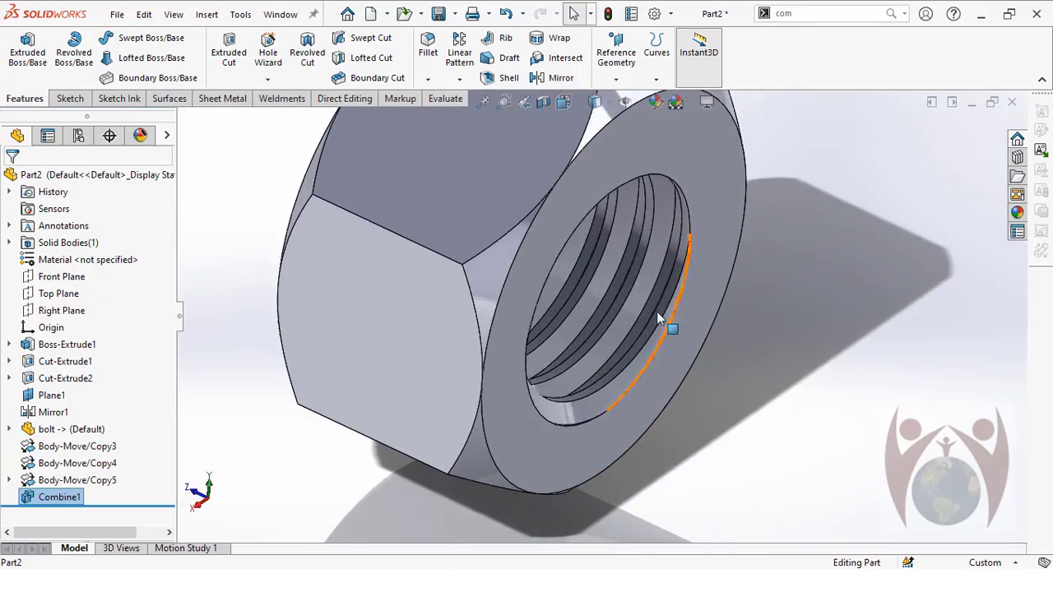
scroll(656, 311, "up", 5)
middle_click_drag(658, 288, 576, 247)
- Save the part as nut in the 3d folder and close it
left_click(117, 14)
left_click(160, 203)
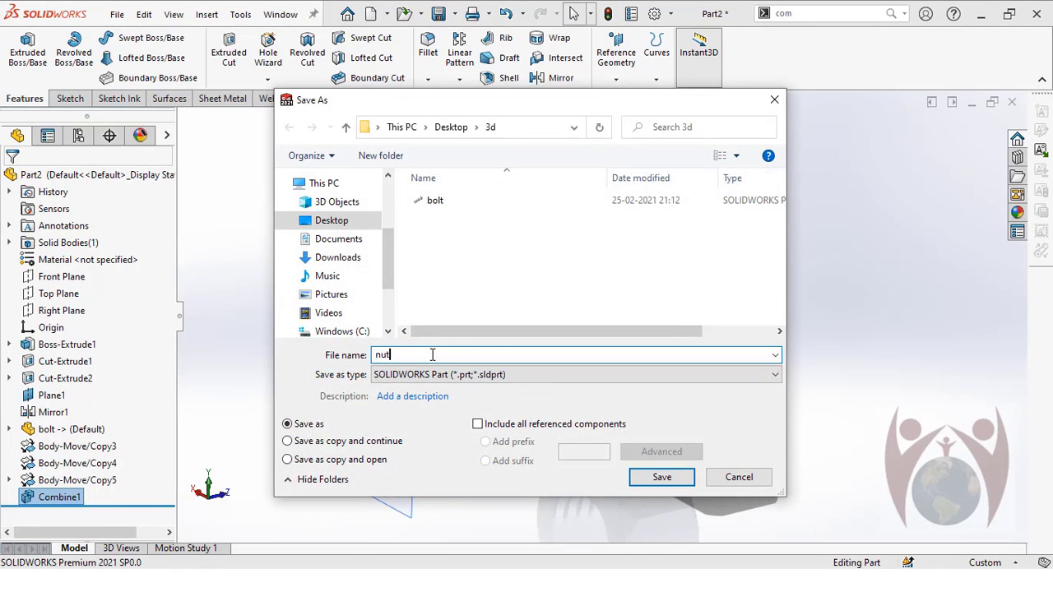
left_click(662, 478)
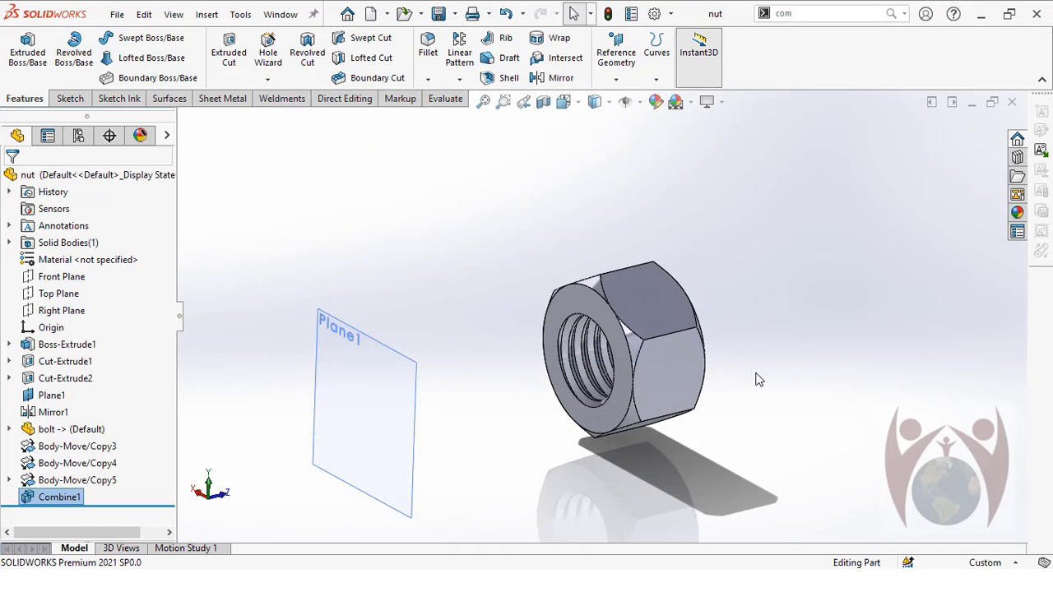
middle_click_drag(756, 376, 1022, 100)
left_click(1011, 105)
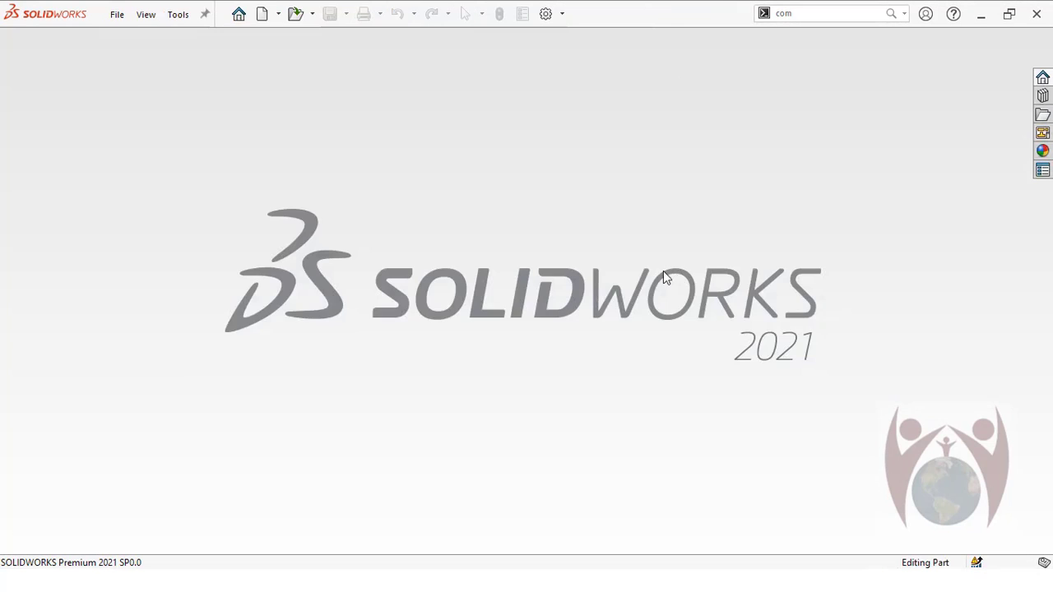
left_click(119, 15)
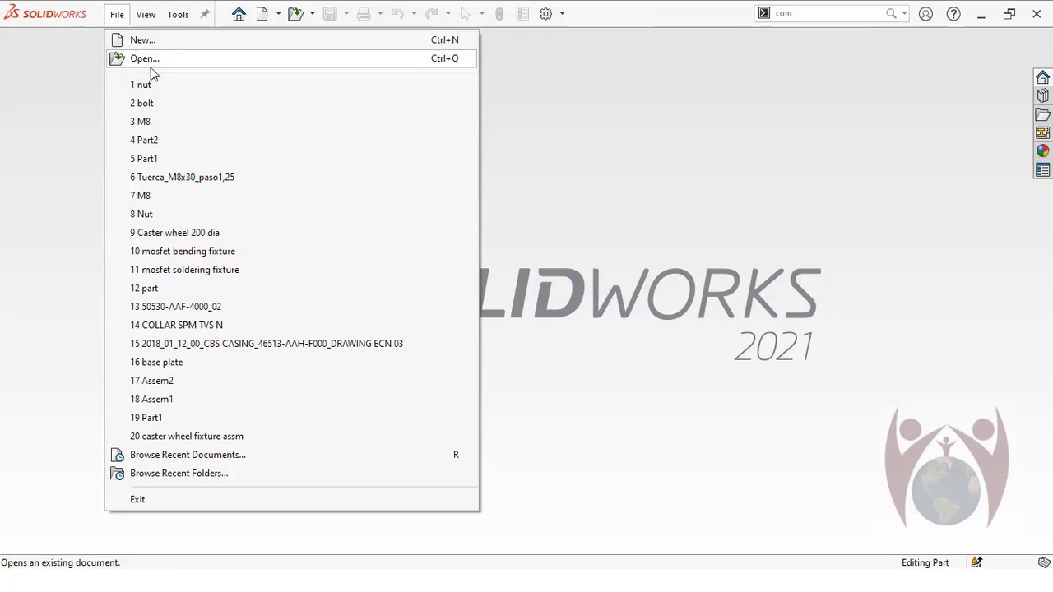
left_click(169, 39)
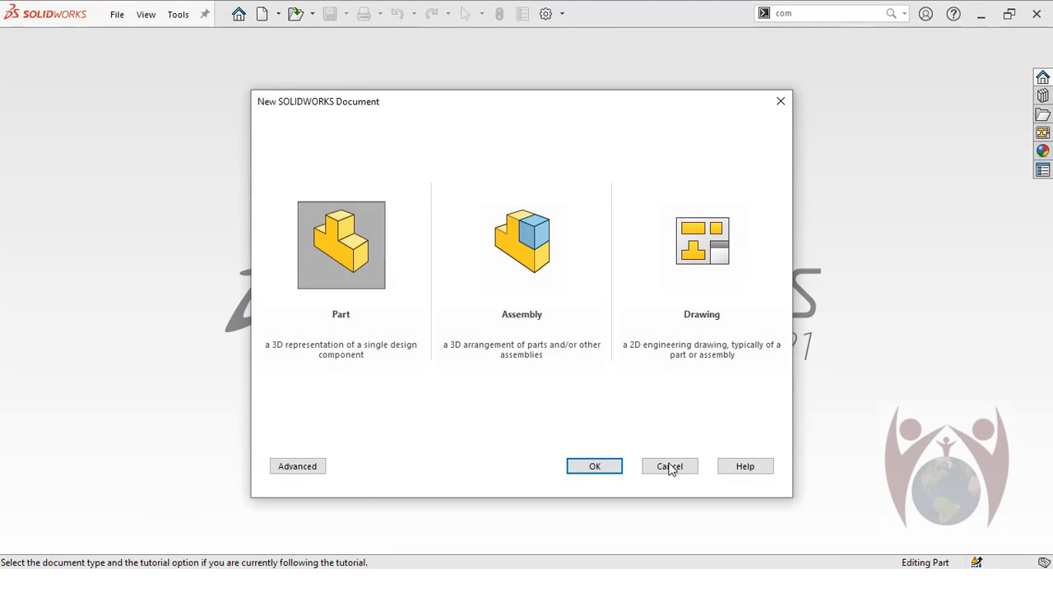
left_click(616, 471)
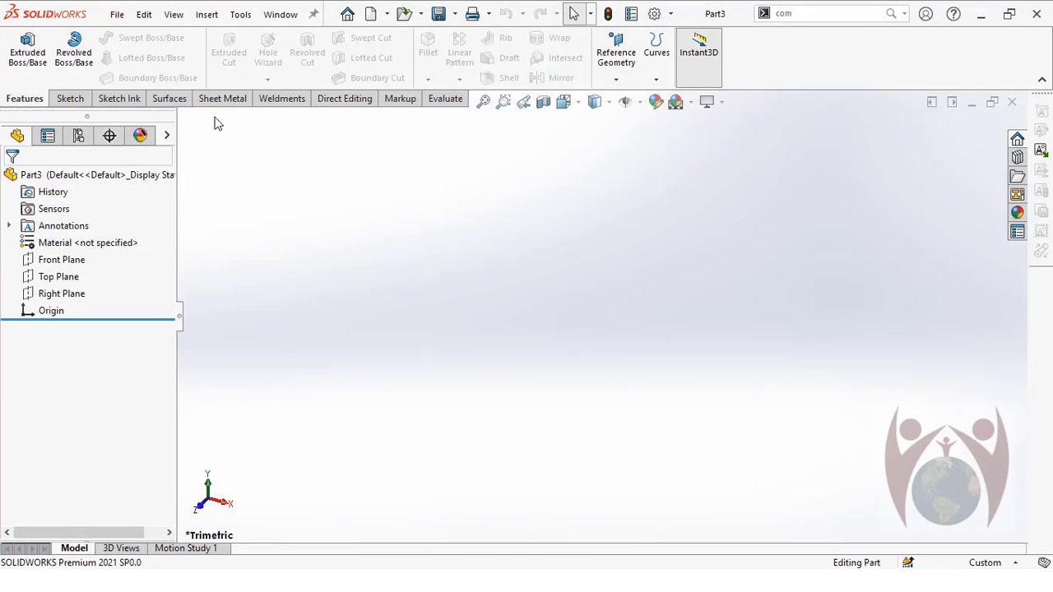
left_click(116, 14)
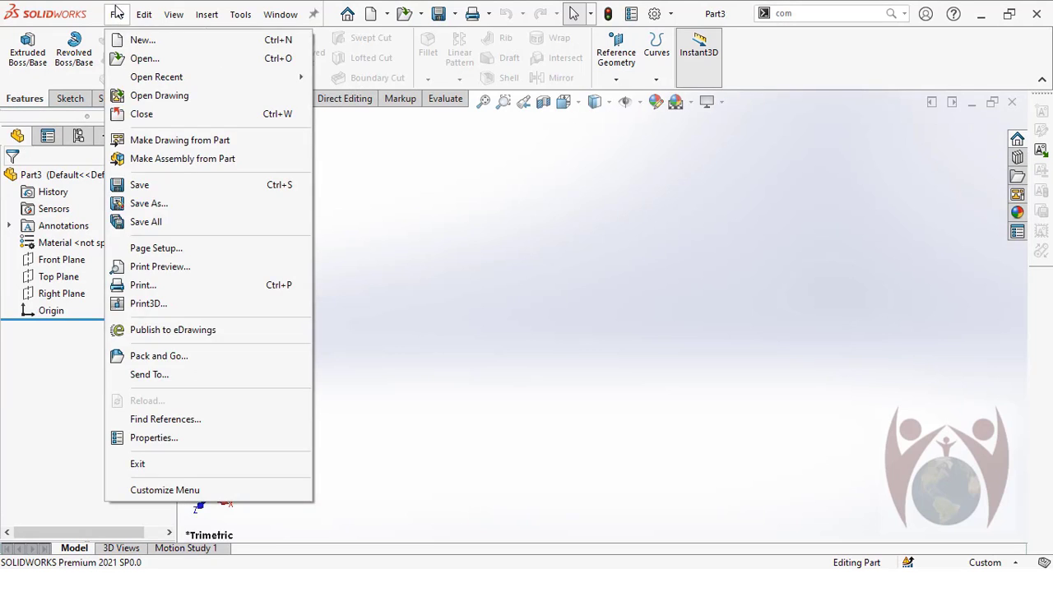
left_click(188, 158)
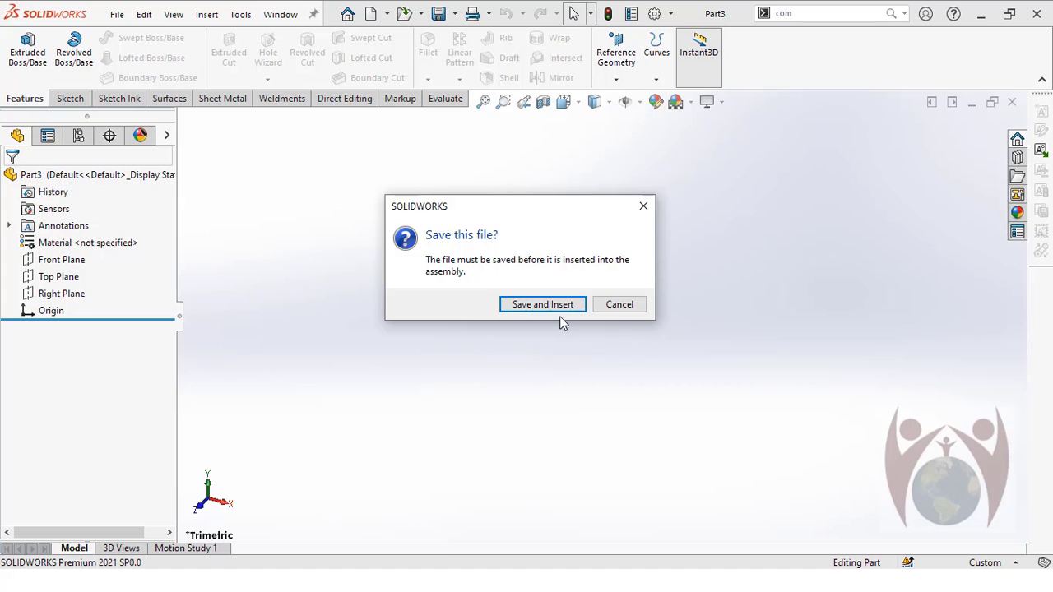
left_click(612, 309)
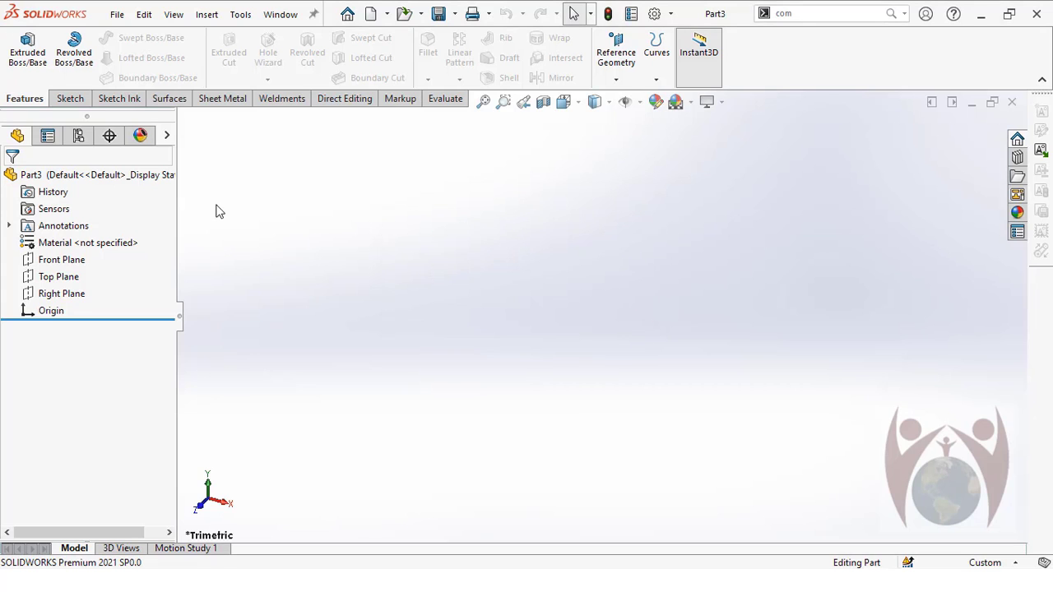
left_click(114, 17)
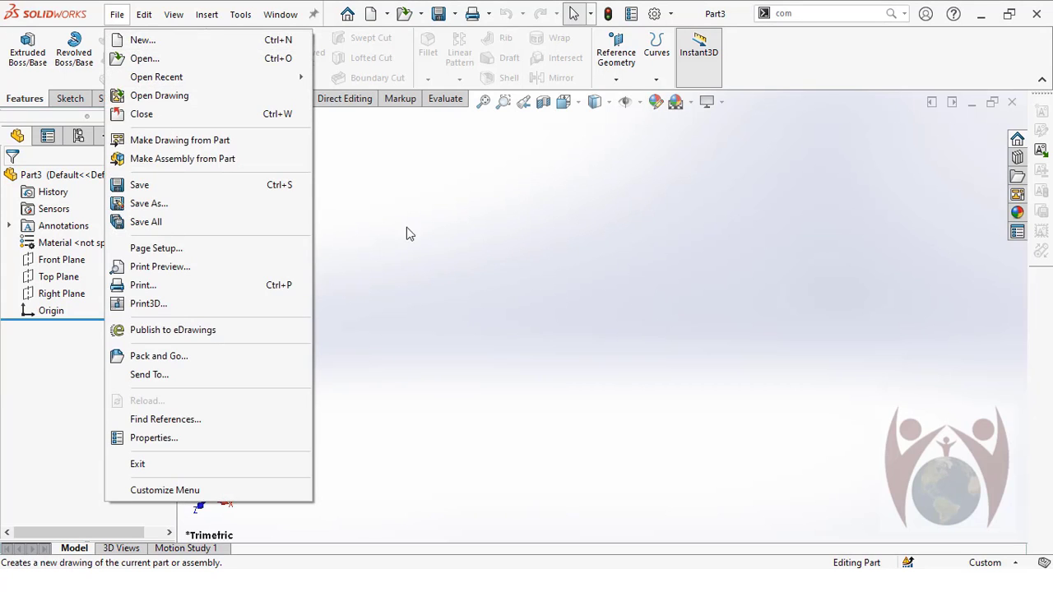
left_click(298, 142)
- Open the saved bolt part from the 3d folder
left_click(144, 15)
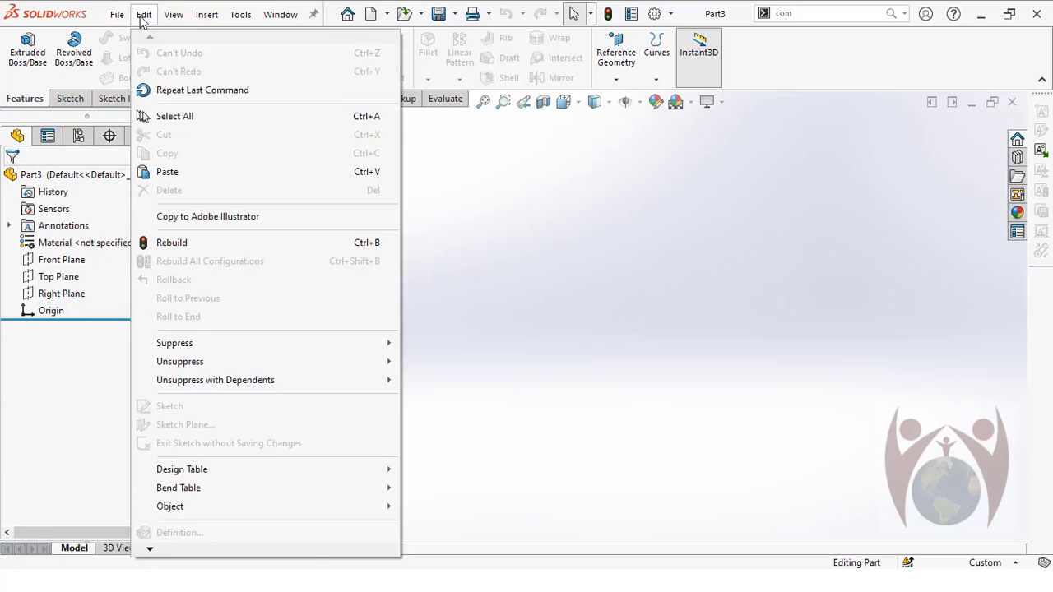
left_click(358, 172)
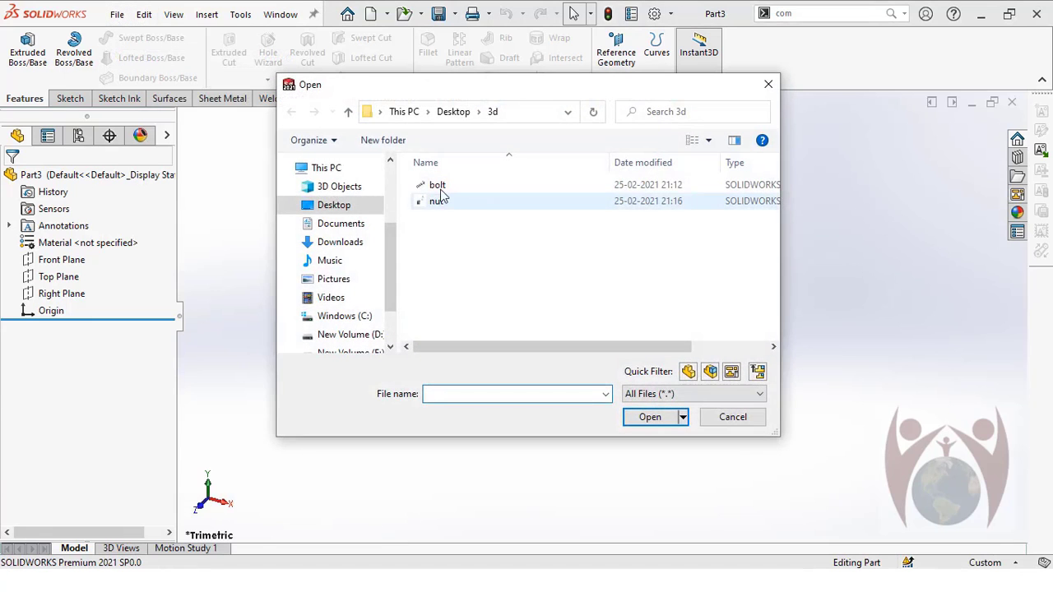
double_click(455, 189)
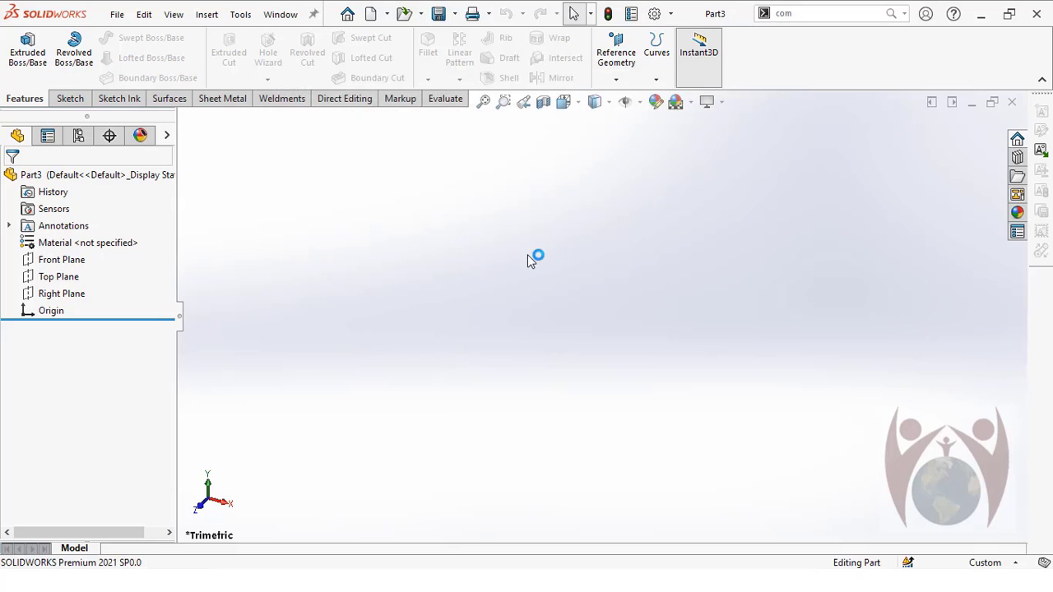
scroll(551, 323, "down", 2)
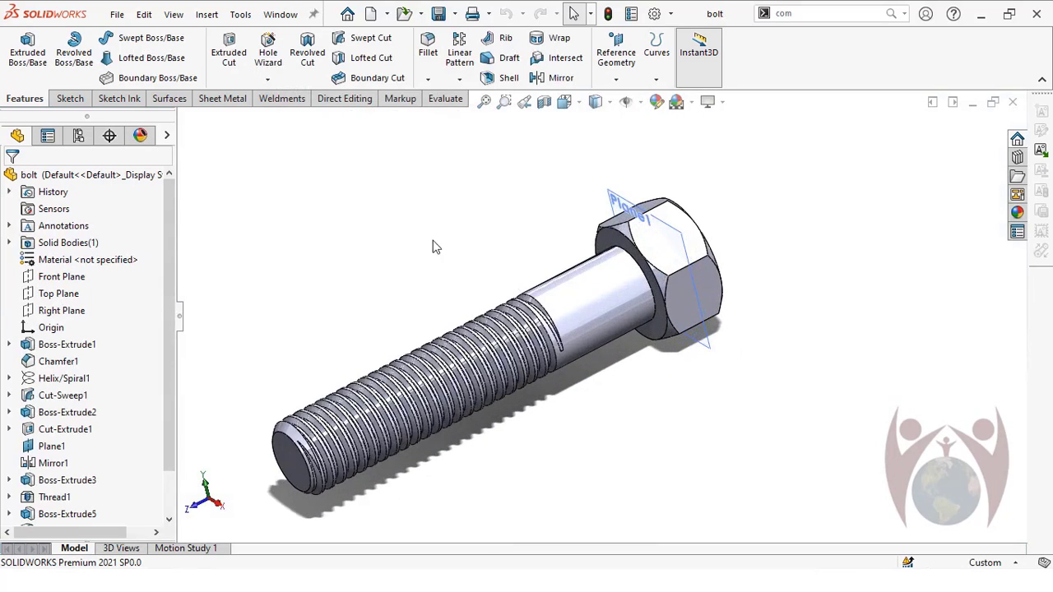
- Make a new assembly from the bolt part and place the bolt as its first component
left_click(123, 18)
left_click(173, 158)
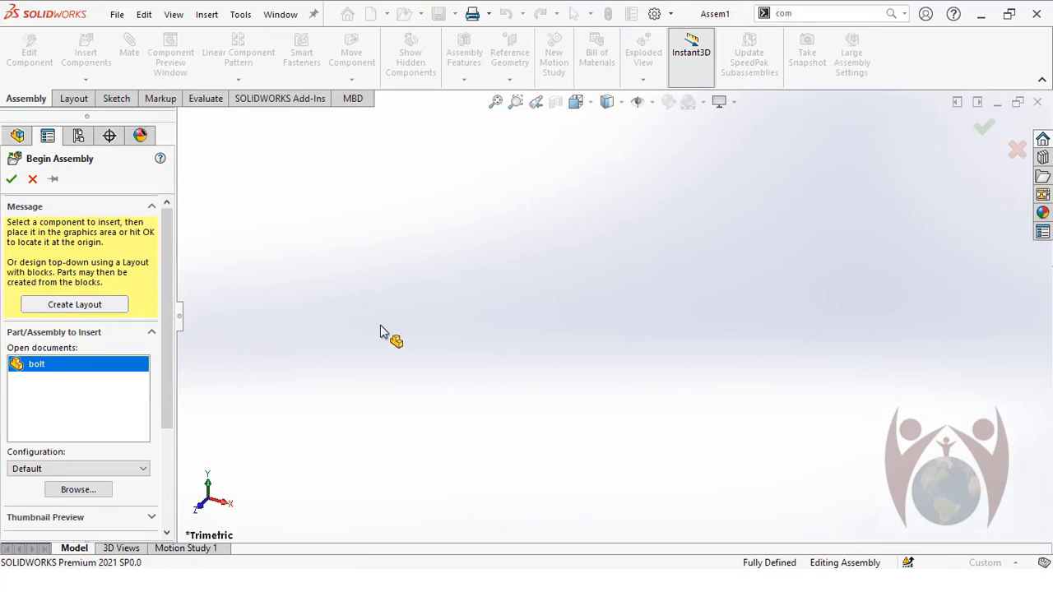
left_click(380, 325)
middle_click_drag(600, 348, 374, 283)
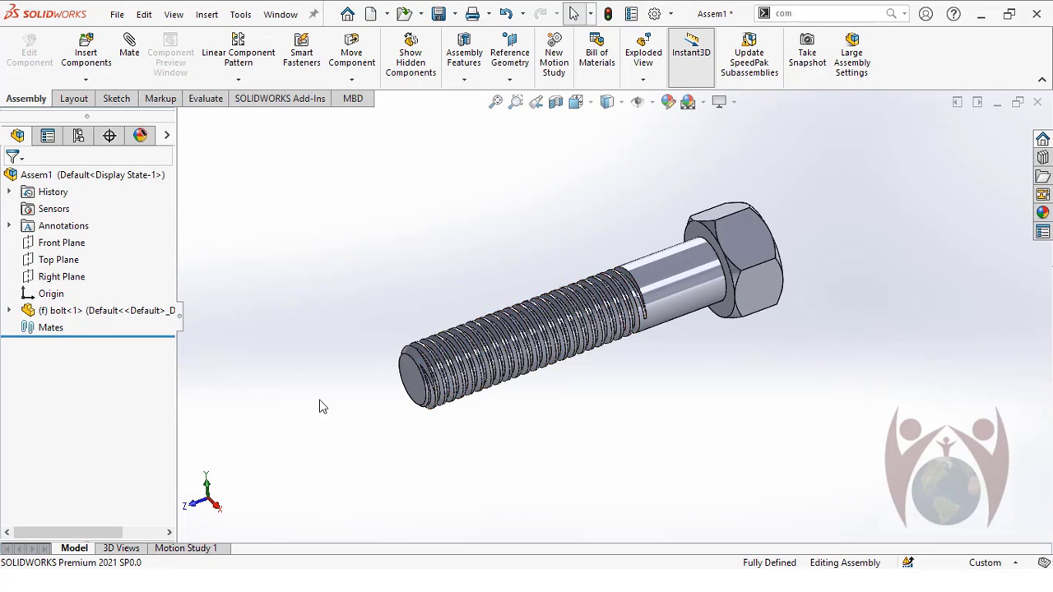
- Insert the saved nut part from the 3d folder as a second component beside the bolt's thread
left_click(86, 79)
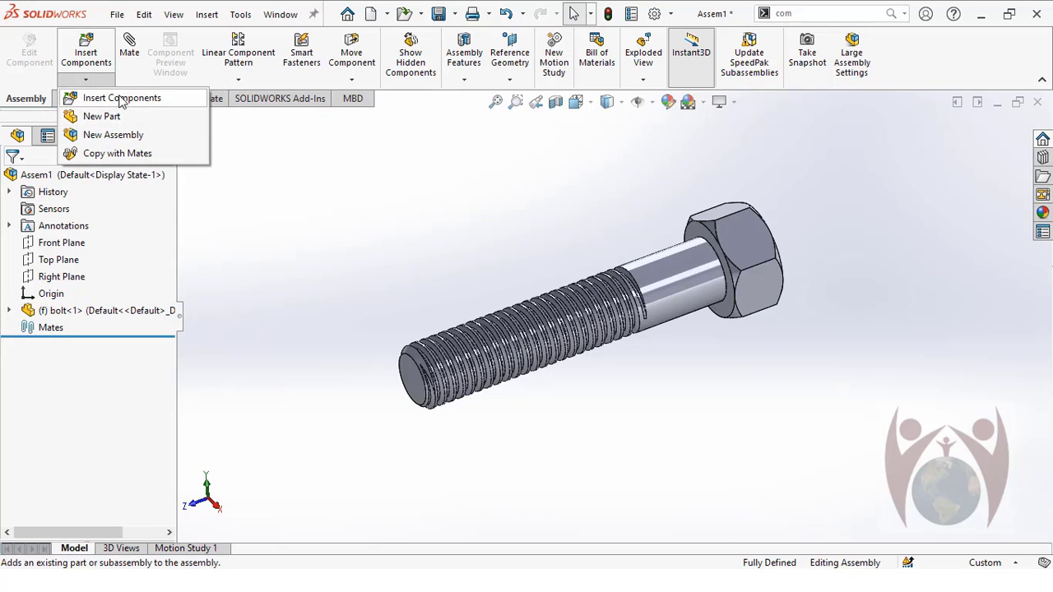
left_click(122, 99)
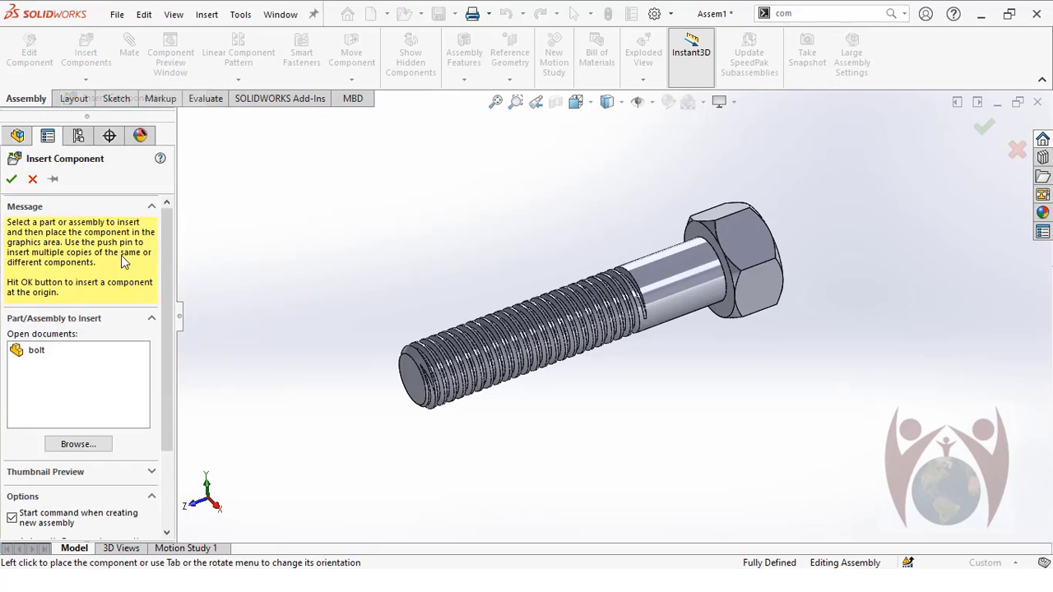
left_click(78, 443)
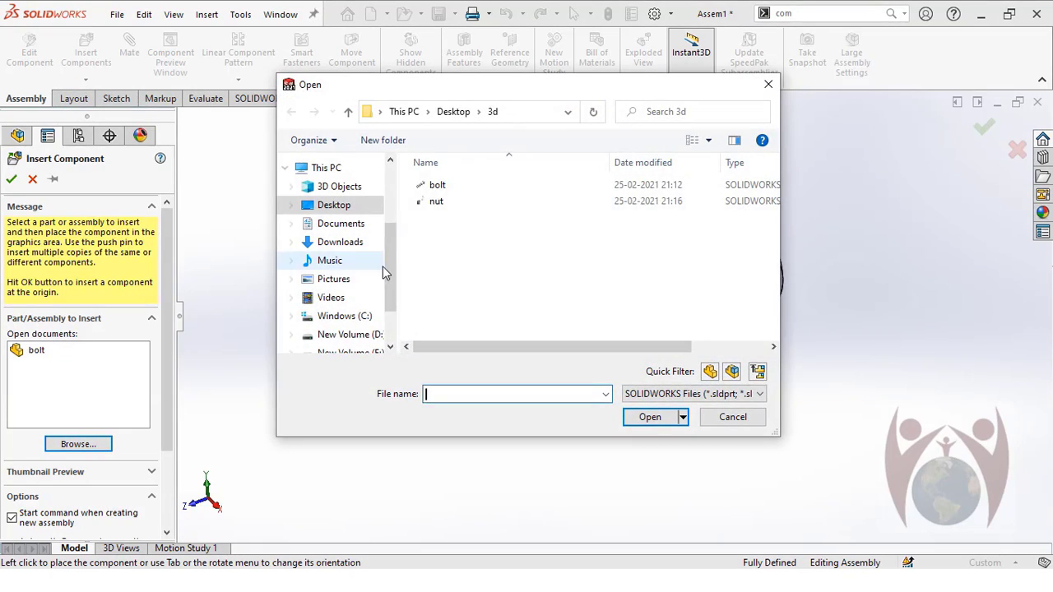
double_click(445, 201)
left_click(658, 391)
scroll(567, 376, "down", 3)
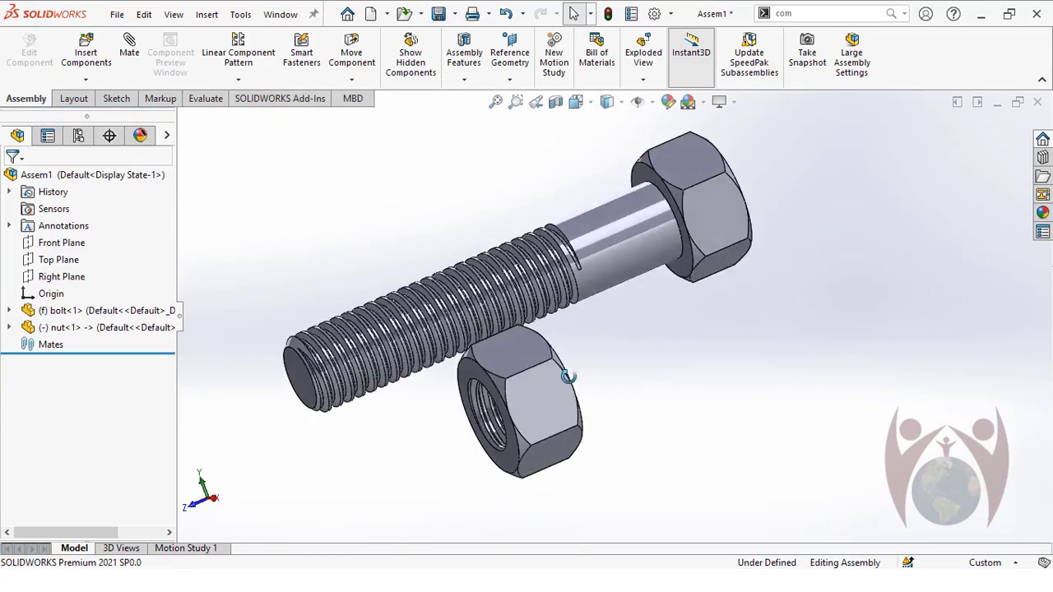
- Examine the bolt's thread and the nut's threaded bore in the assembly from several angles
middle_click_drag(567, 377, 503, 409)
left_click(449, 374)
left_click(536, 413)
left_click(471, 459)
scroll(510, 411, "up", 2)
scroll(502, 408, "down", 2)
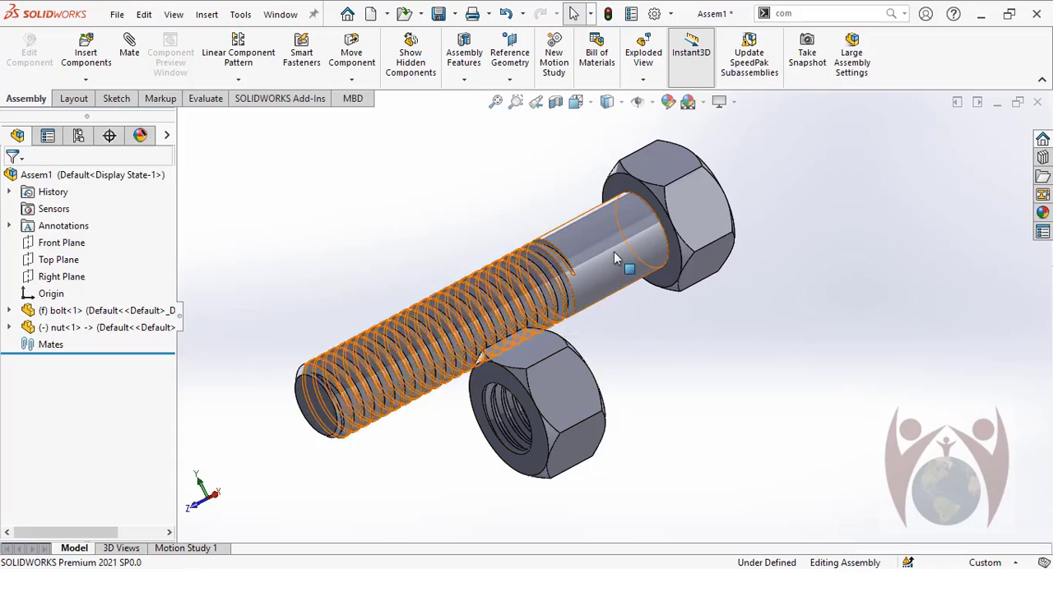
mouse_move(512, 341)
middle_mouse_down()
mouse_move(513, 263)
mouse_move(501, 354)
middle_mouse_up()
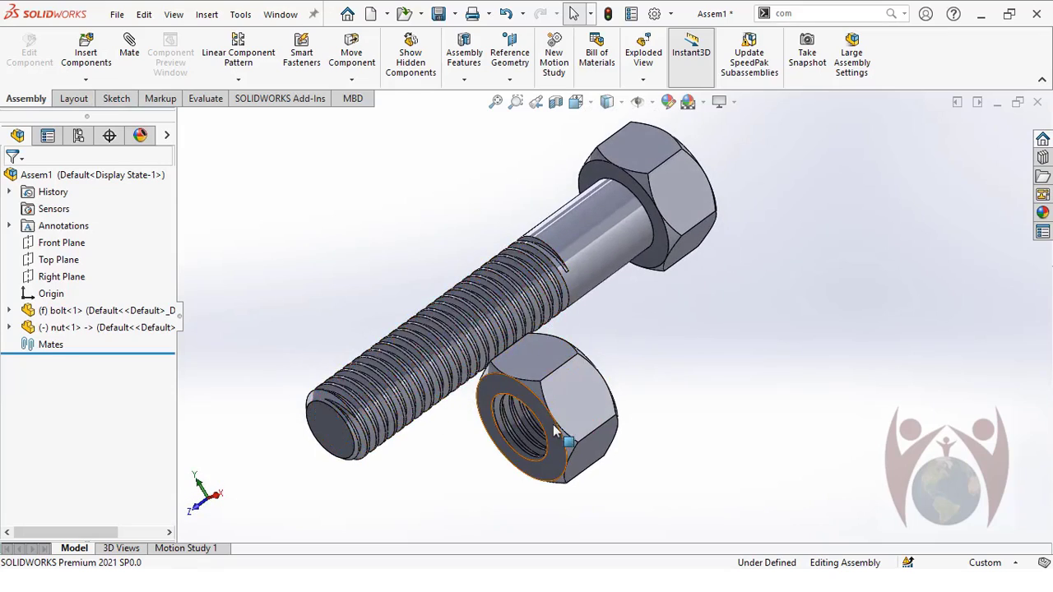
middle_click_drag(555, 430, 501, 436)
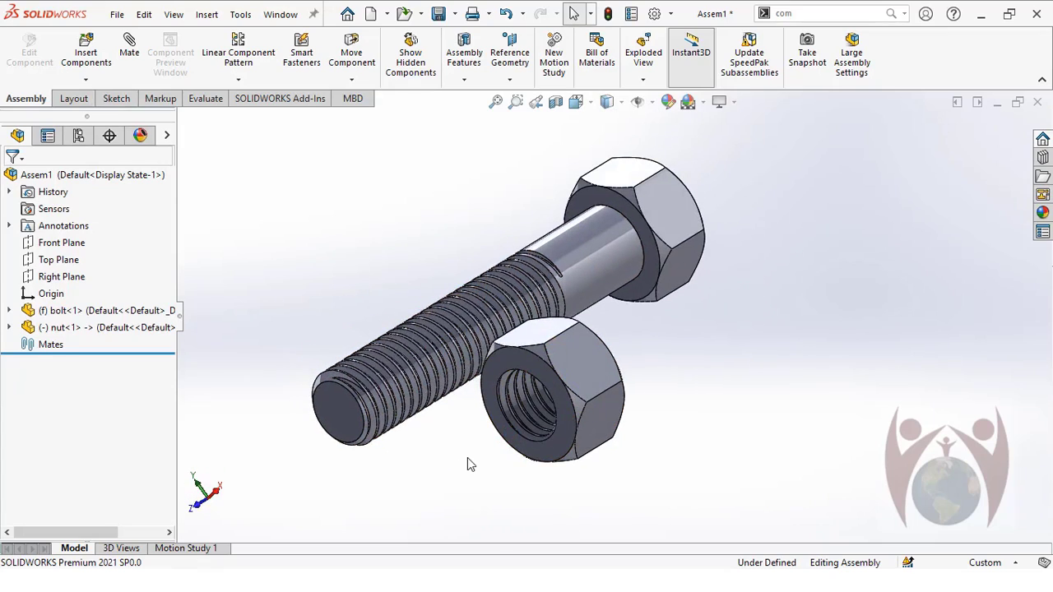
- Add a concentric mate between the bolt's cylindrical shank face and the inner cylindrical face of the nut's bore
left_click(132, 59)
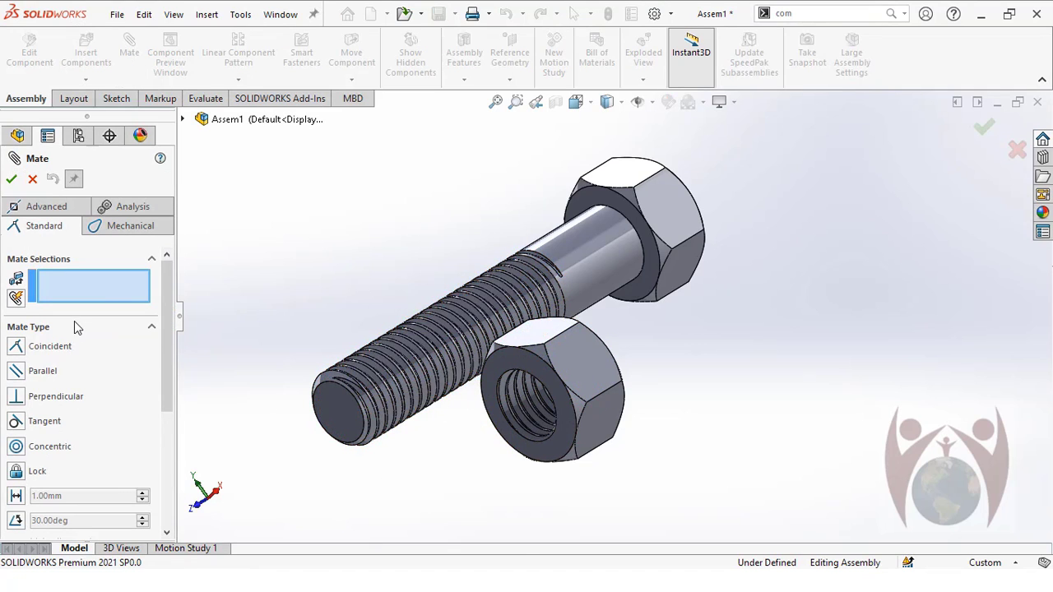
scroll(564, 376, "down", 6)
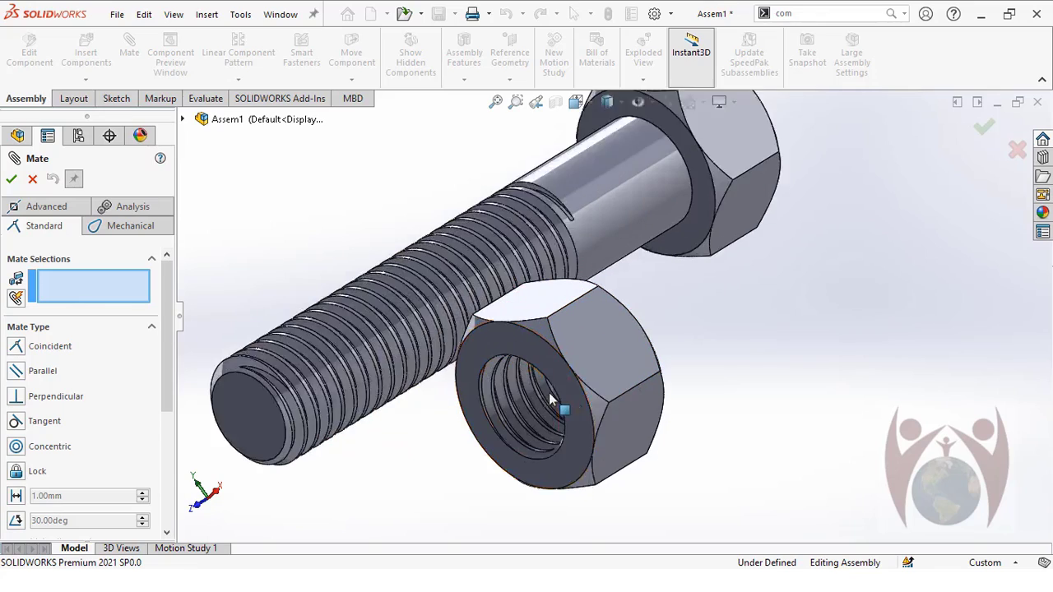
scroll(484, 392, "up", 3)
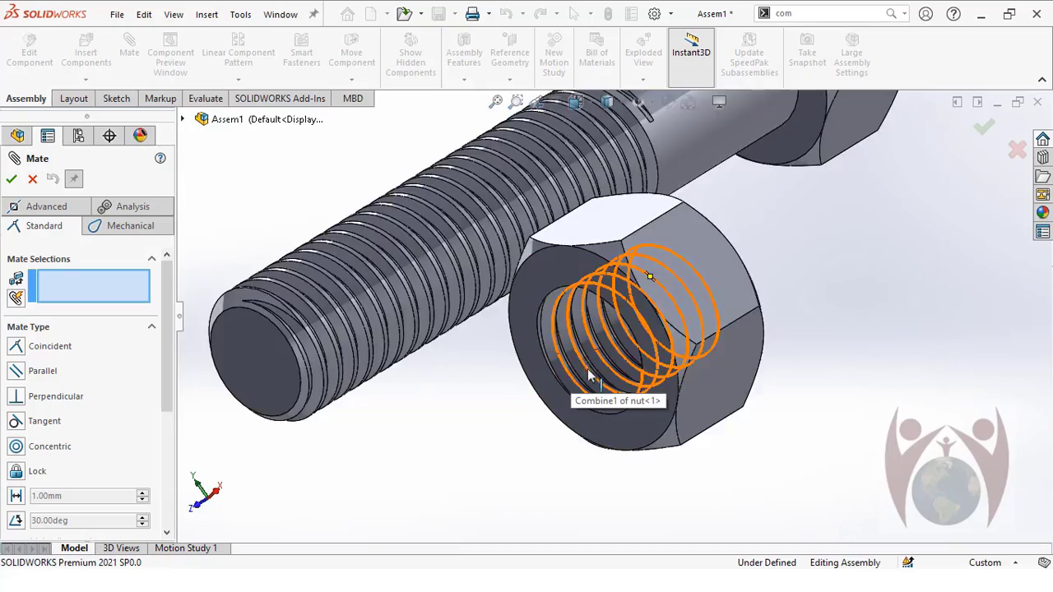
scroll(576, 383, "down", 4)
middle_click_drag(575, 383, 527, 308)
scroll(526, 309, "up", 3)
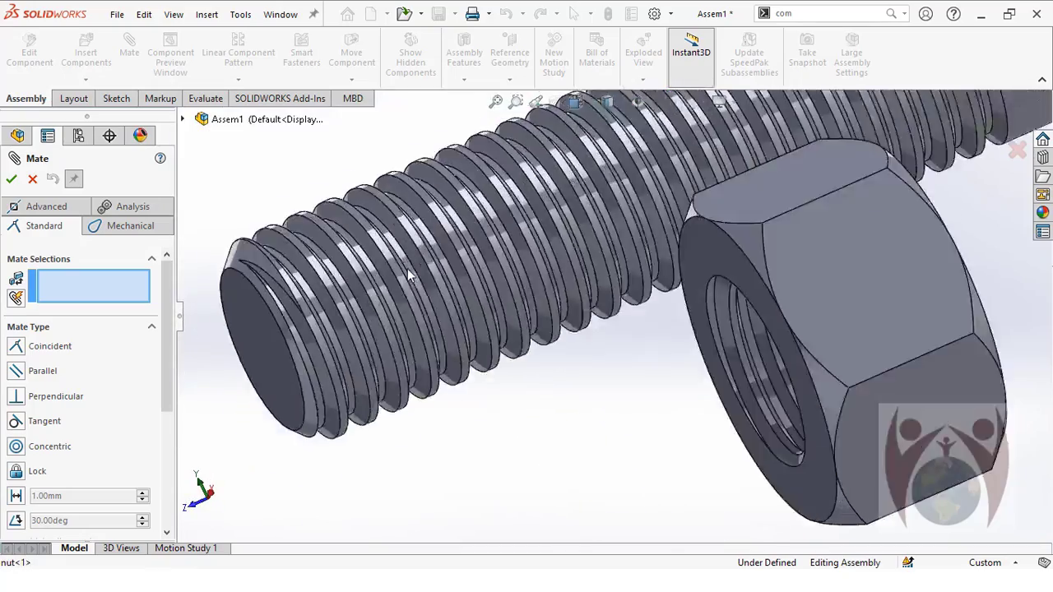
scroll(397, 265, "down", 4)
left_click(486, 363)
scroll(486, 364, "up", 4)
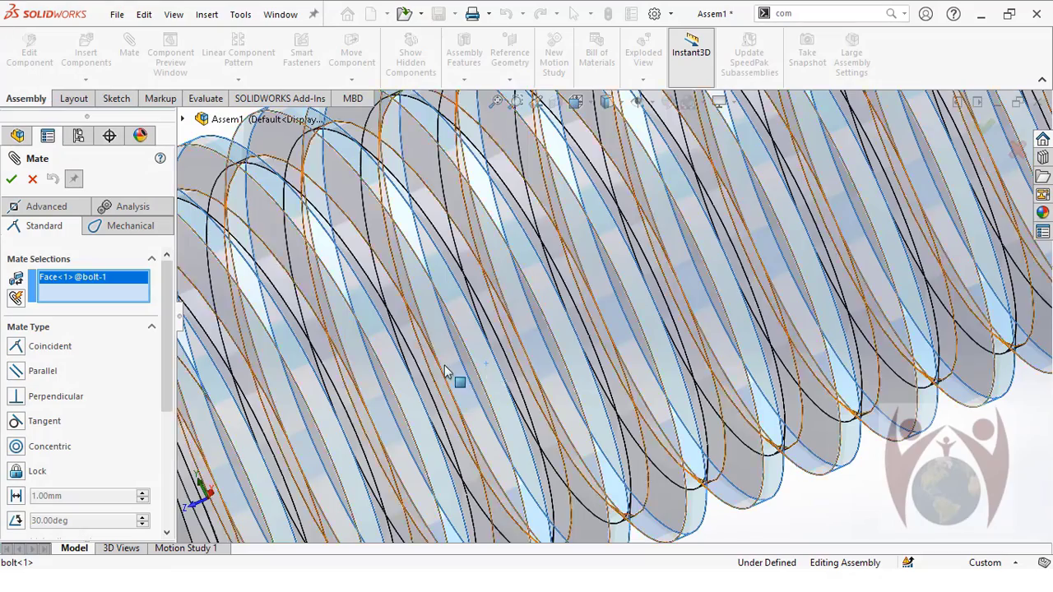
scroll(691, 366, "down", 5)
scroll(691, 366, "down", 4)
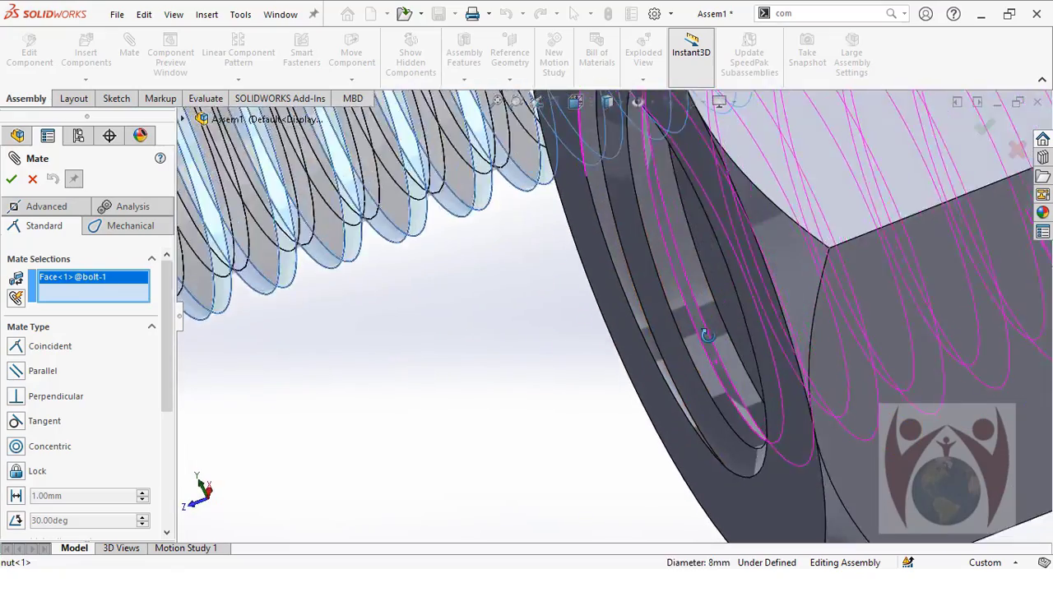
left_click(712, 365)
scroll(583, 381, "up", 5)
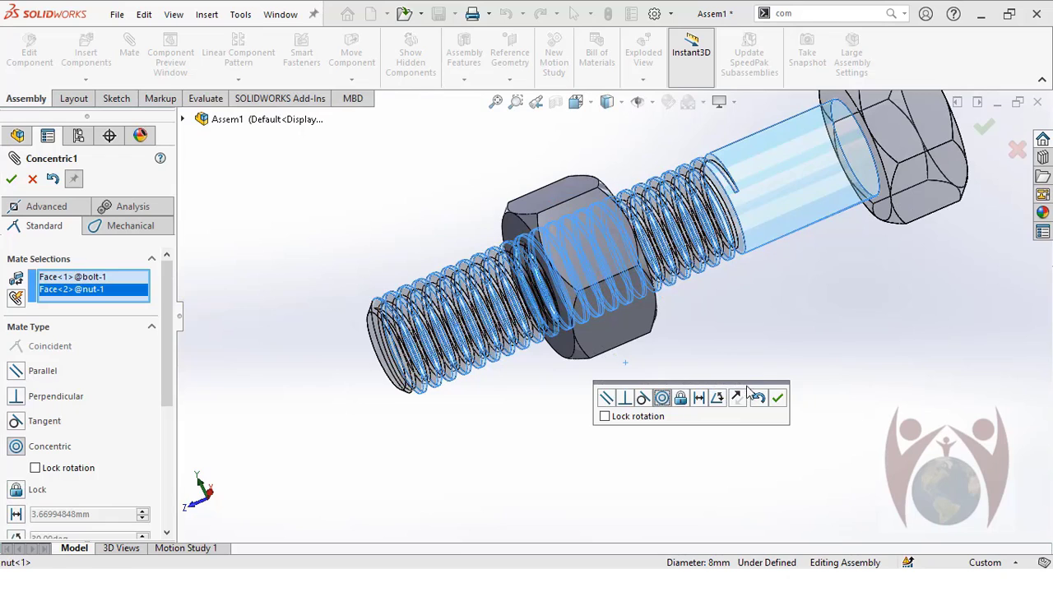
left_click(779, 399)
scroll(612, 280, "up", 2)
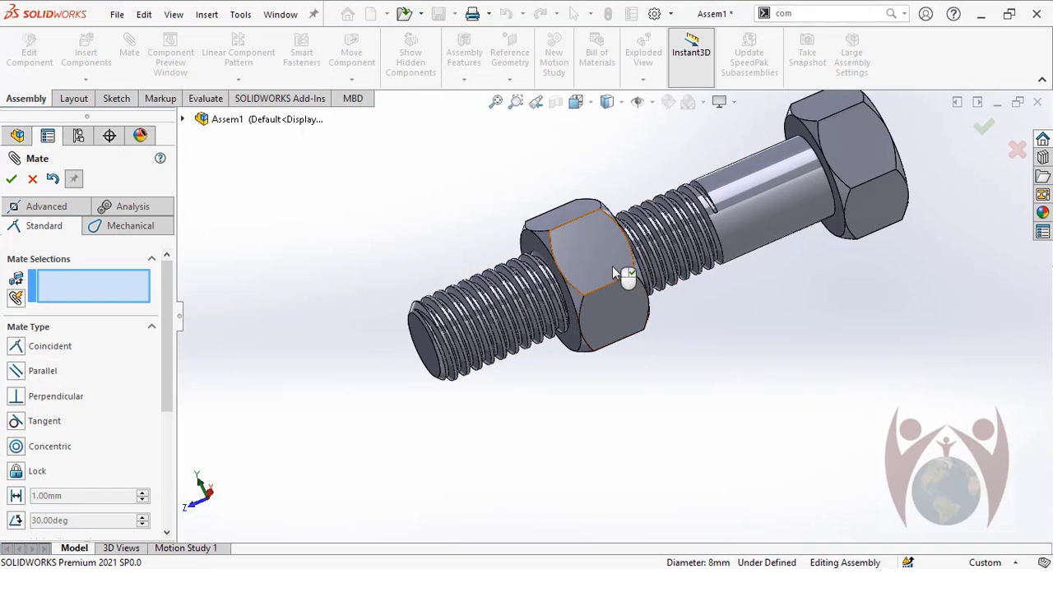
- Slide the nut along the bolt's axis toward the threaded end
left_click_drag(621, 274, 549, 306)
middle_click_drag(504, 366, 695, 383)
middle_click_drag(324, 261, 296, 272)
- Start an advanced limit distance mate between the nut face facing the bolt head and the underside of the head
left_click(46, 206)
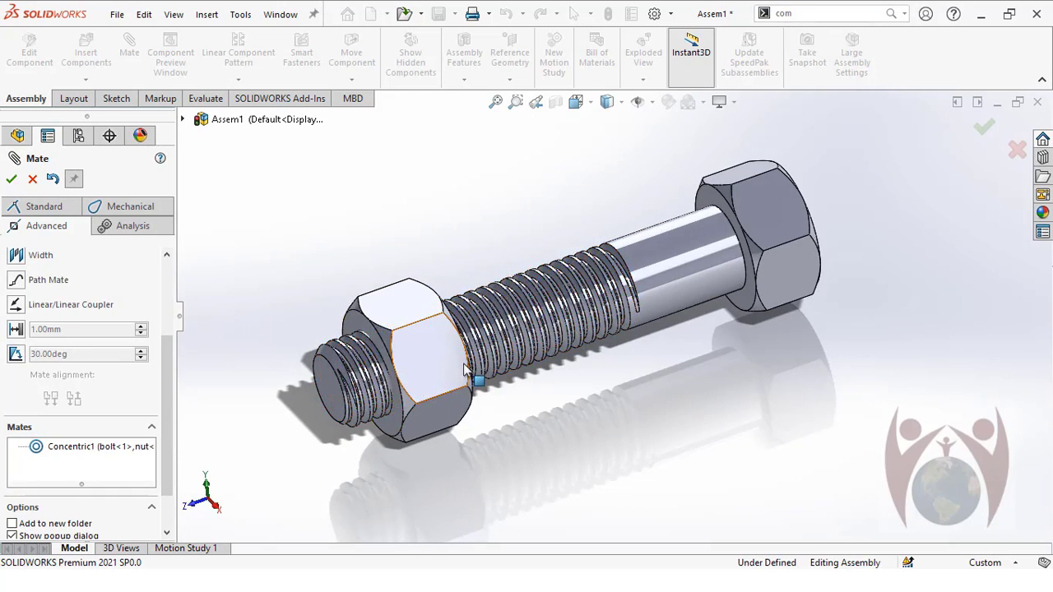
left_click_drag(219, 434, 255, 344)
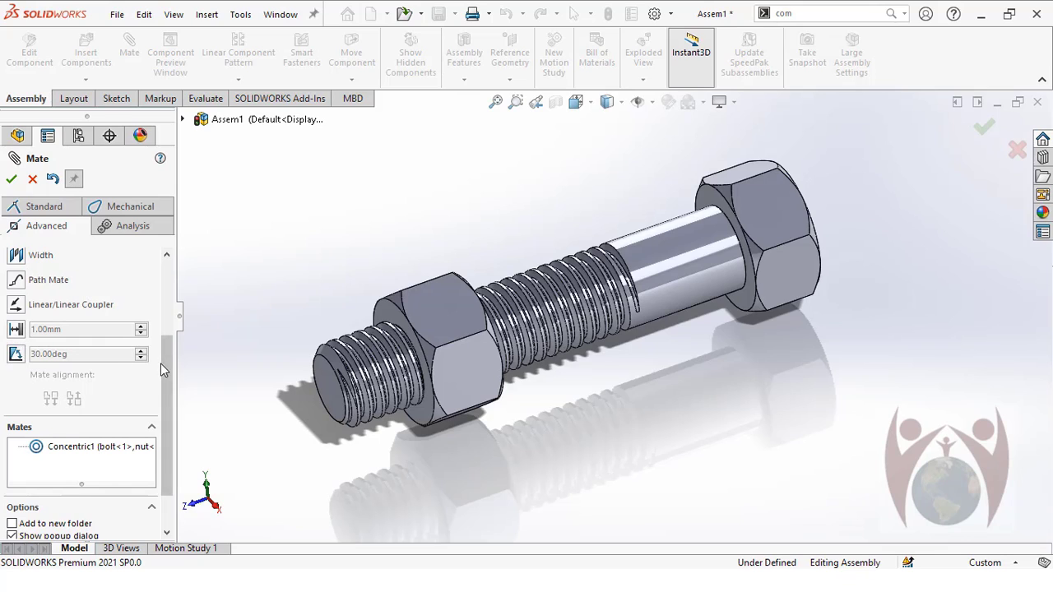
scroll(162, 370, "up", 1)
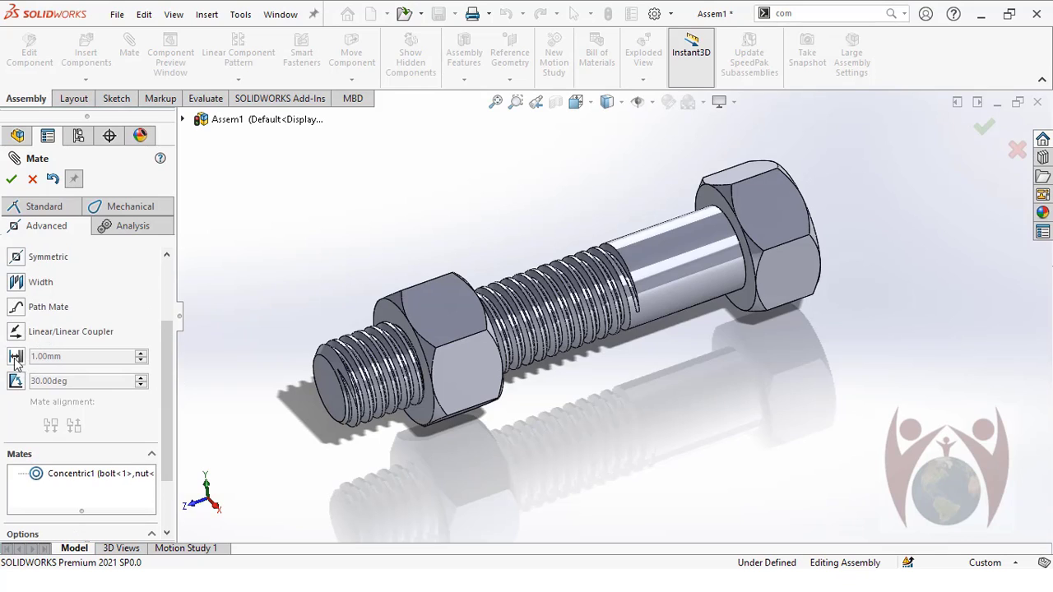
left_click(15, 359)
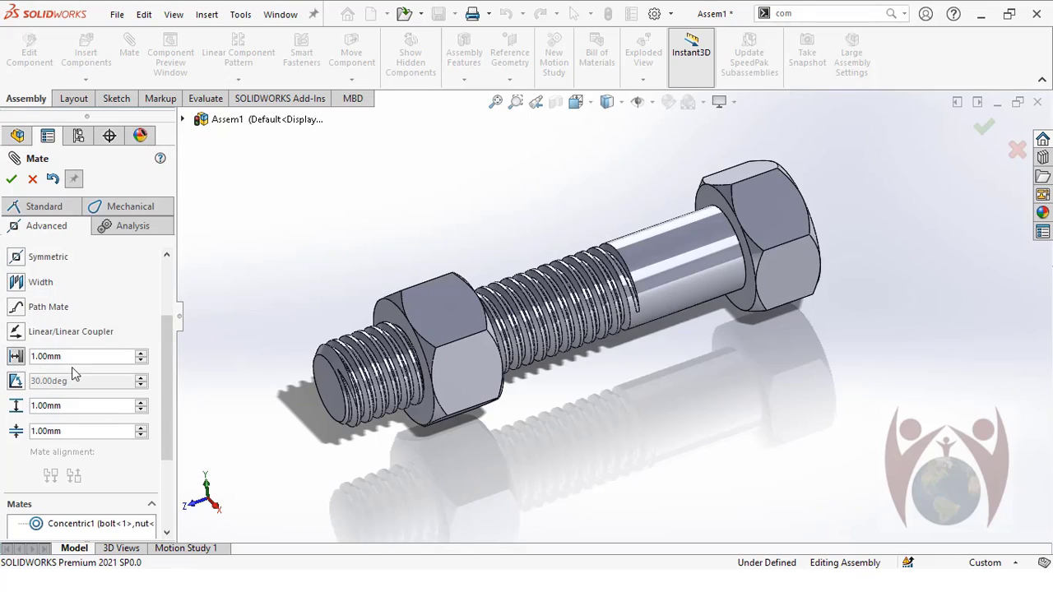
scroll(377, 421, "down", 5)
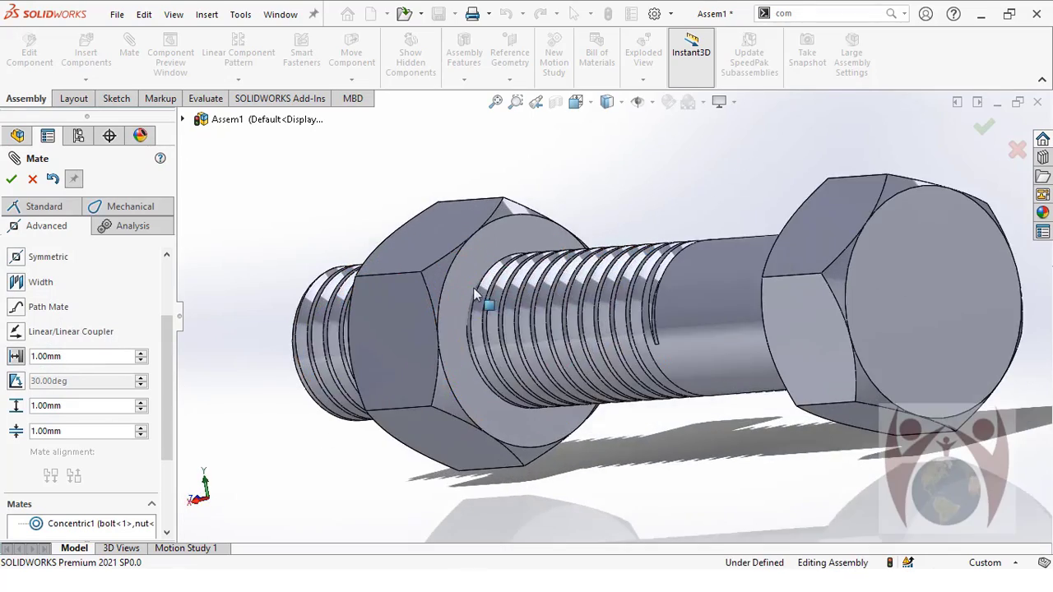
scroll(436, 405, "up", 3)
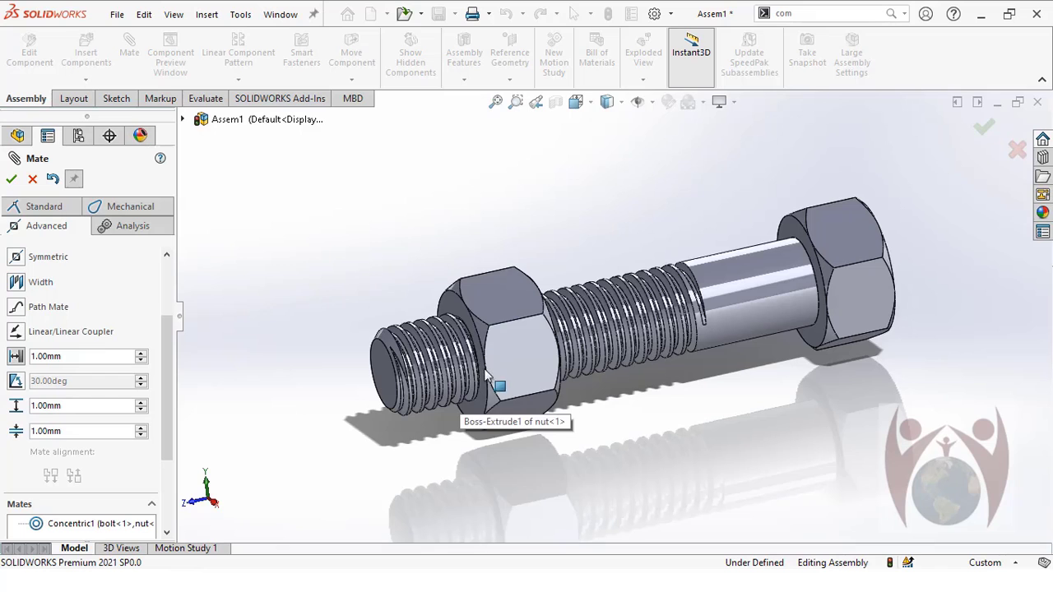
left_click_drag(486, 374, 510, 327)
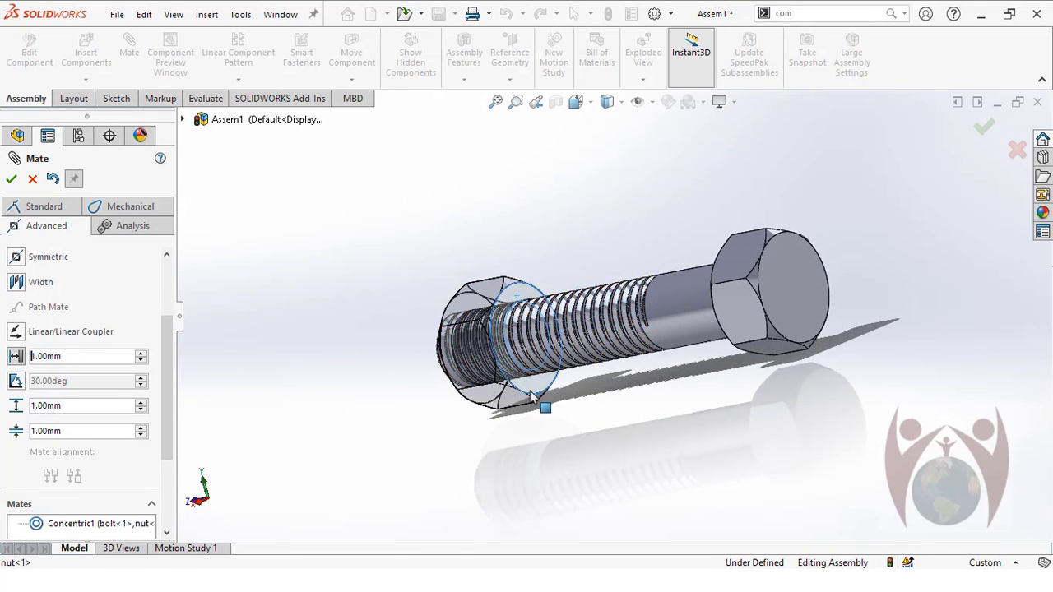
scroll(587, 404, "up", 2)
scroll(613, 284, "down", 5)
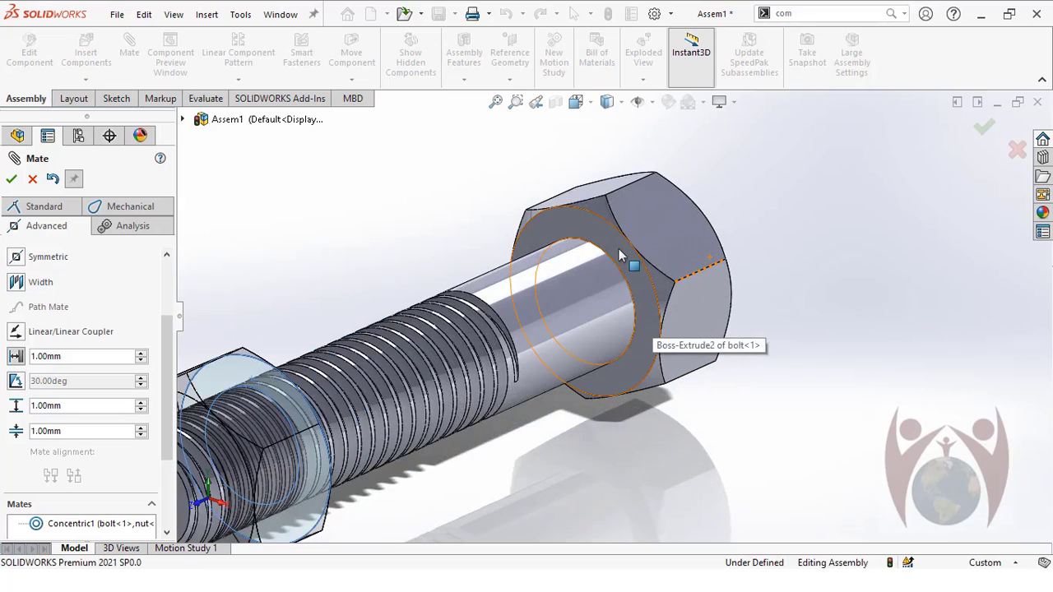
left_click(618, 251)
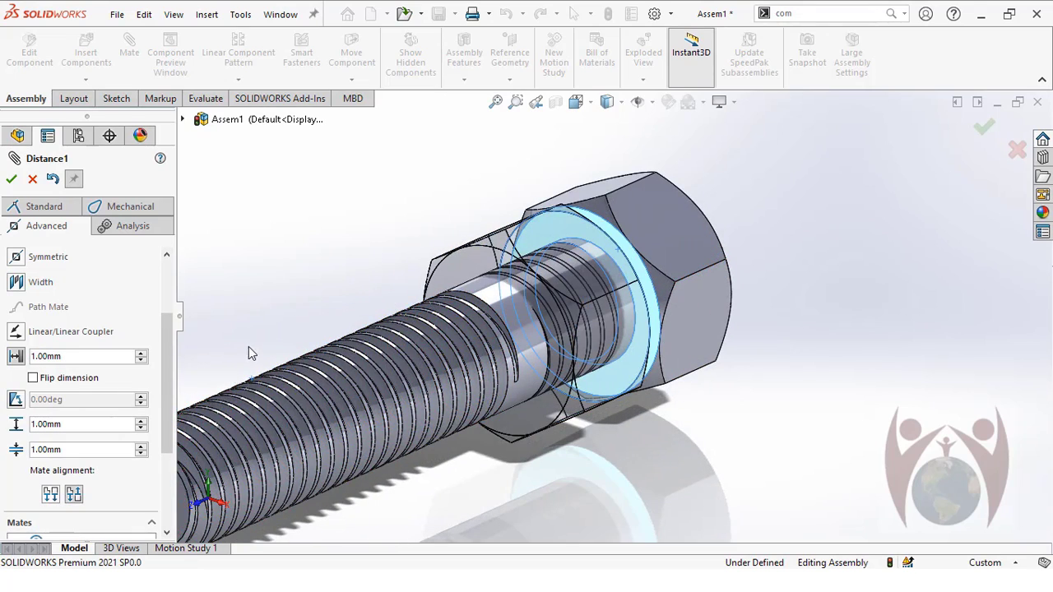
- Set the distance between the nut and the bolt head to 15 mm
scroll(251, 352, "up", 1)
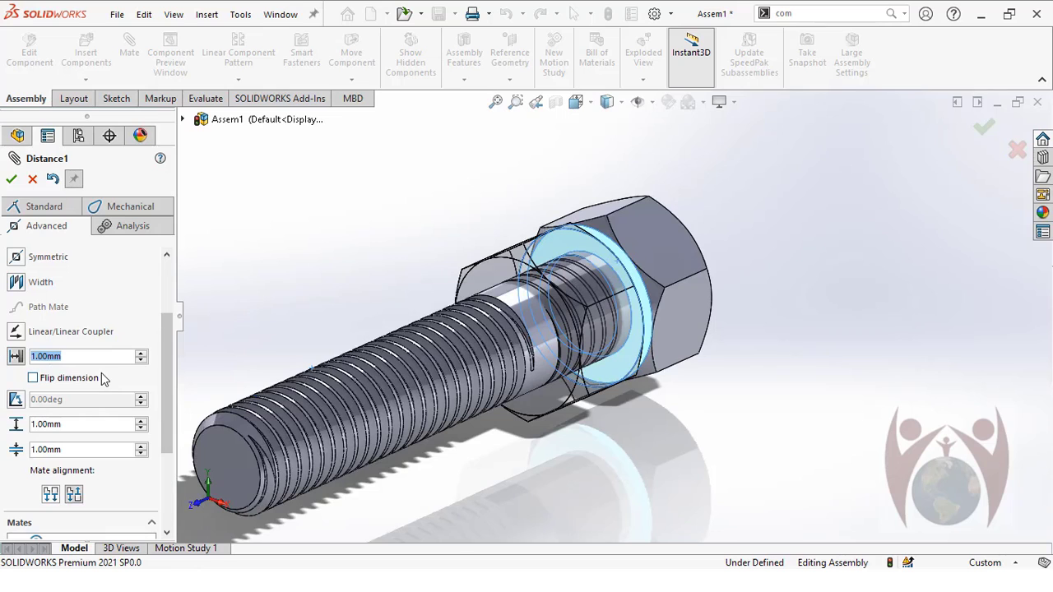
type("15")
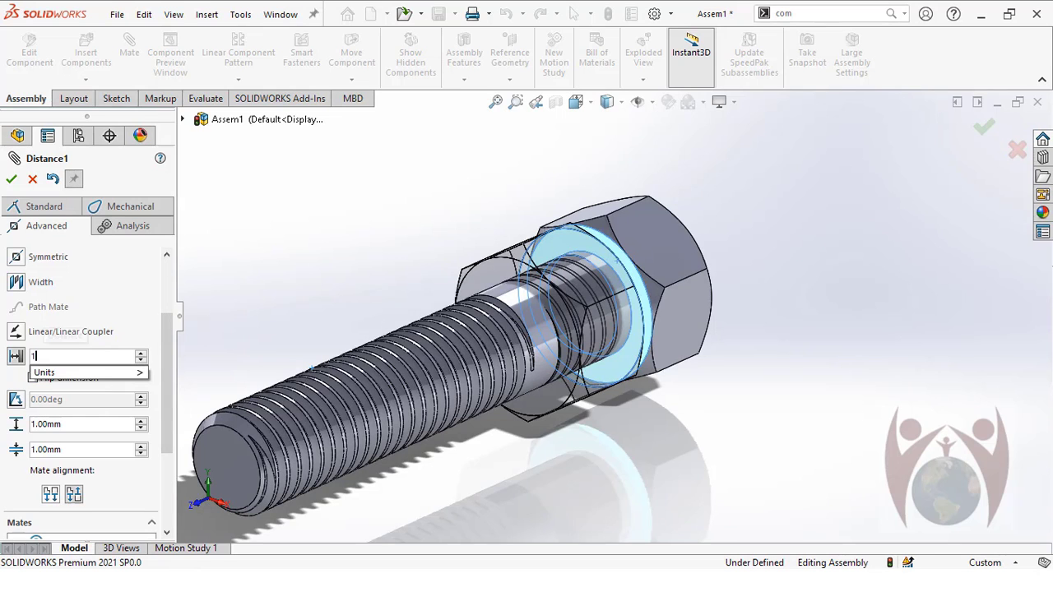
key("Return")
middle_click_drag(383, 420, 181, 440)
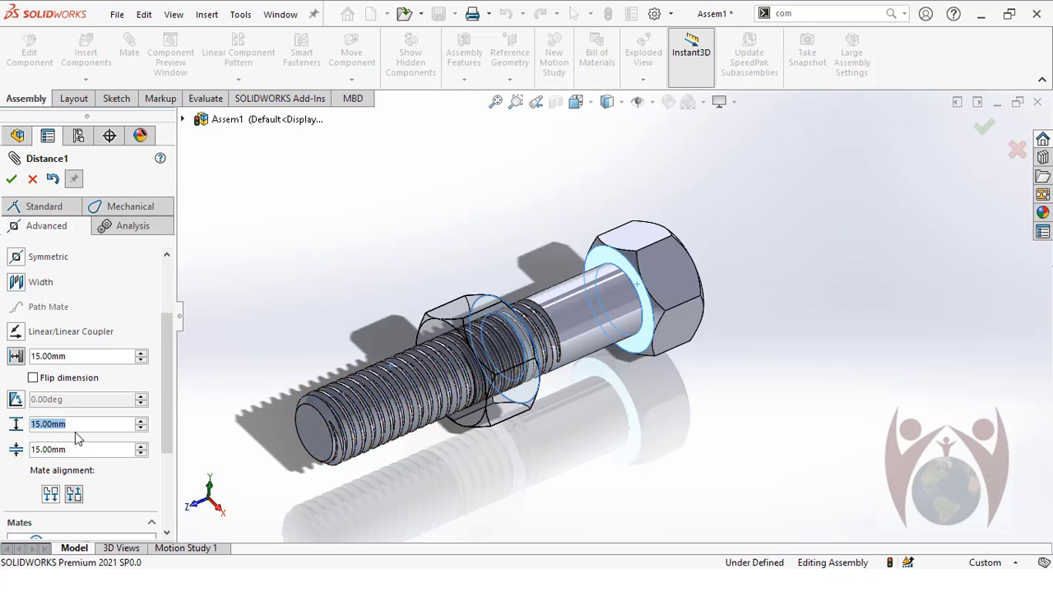
- Set the limit mate's maximum value to 25 mm and its distance to 25 mm
type("25")
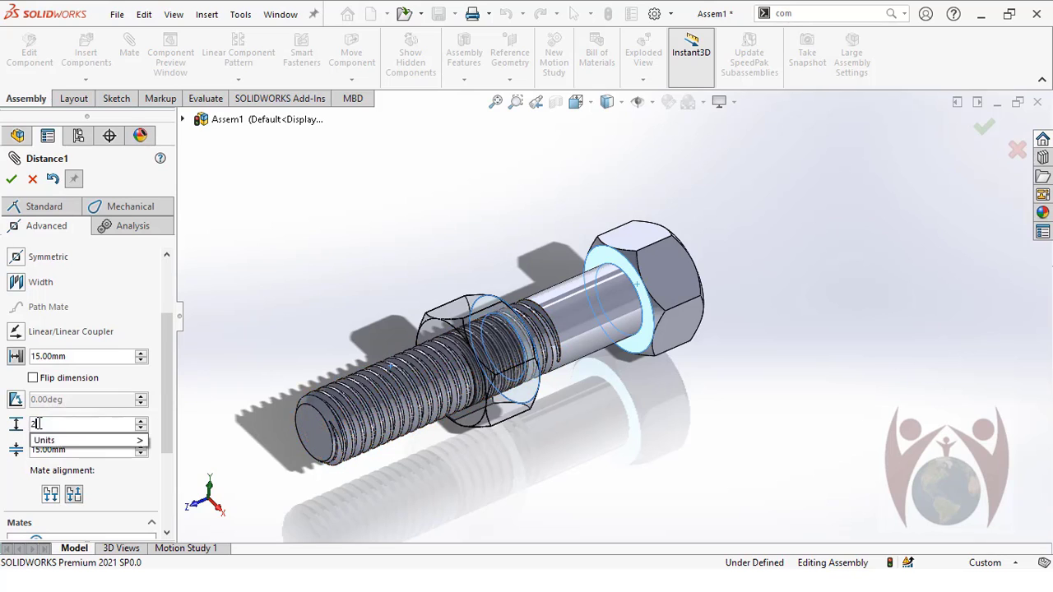
key("Return")
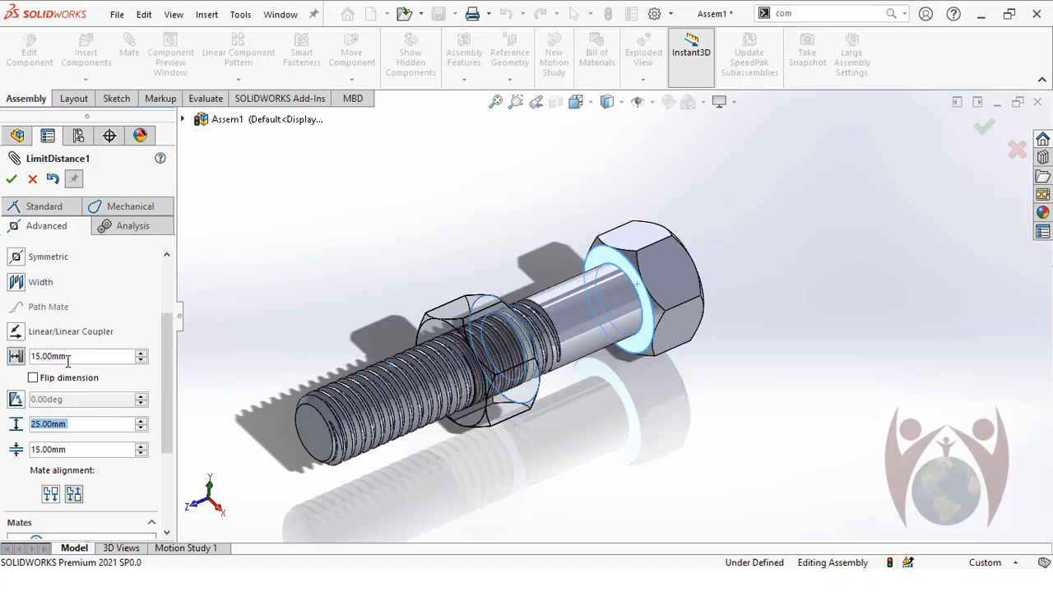
type("25")
key("Return")
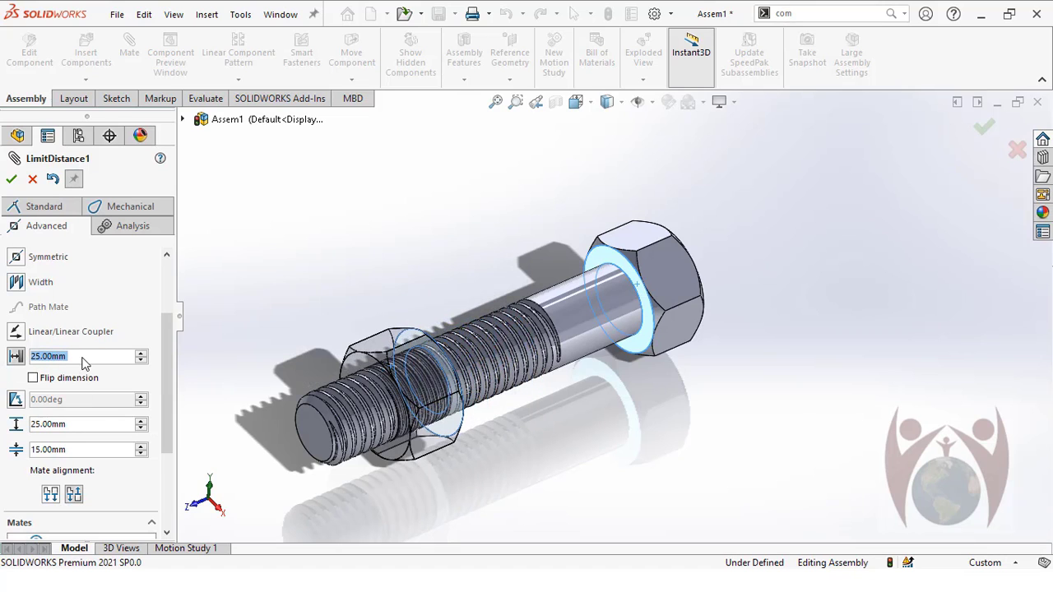
- Apply the limit mate with a 30 mm distance and maximum and a 15 mm minimum, and slide the nut toward the bolt head
type("30")
key("Return")
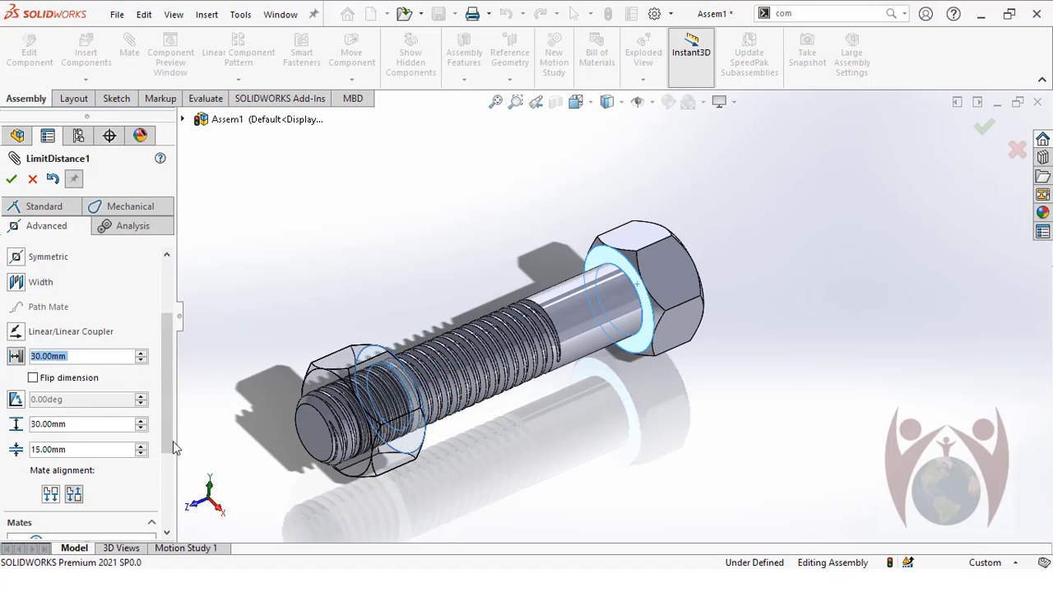
left_click(51, 452)
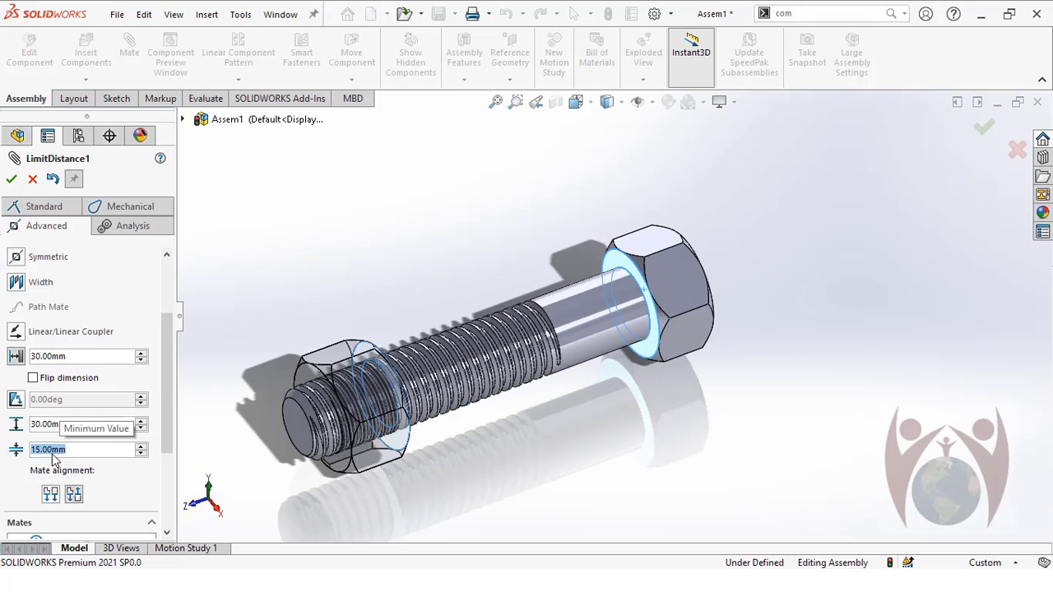
type("15")
key("Return")
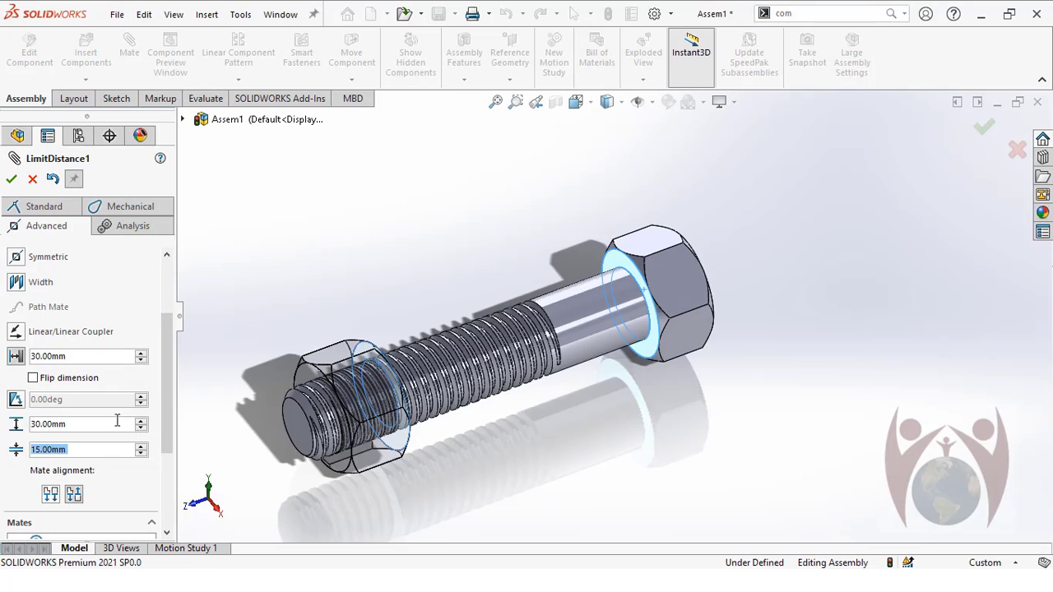
left_click(12, 179)
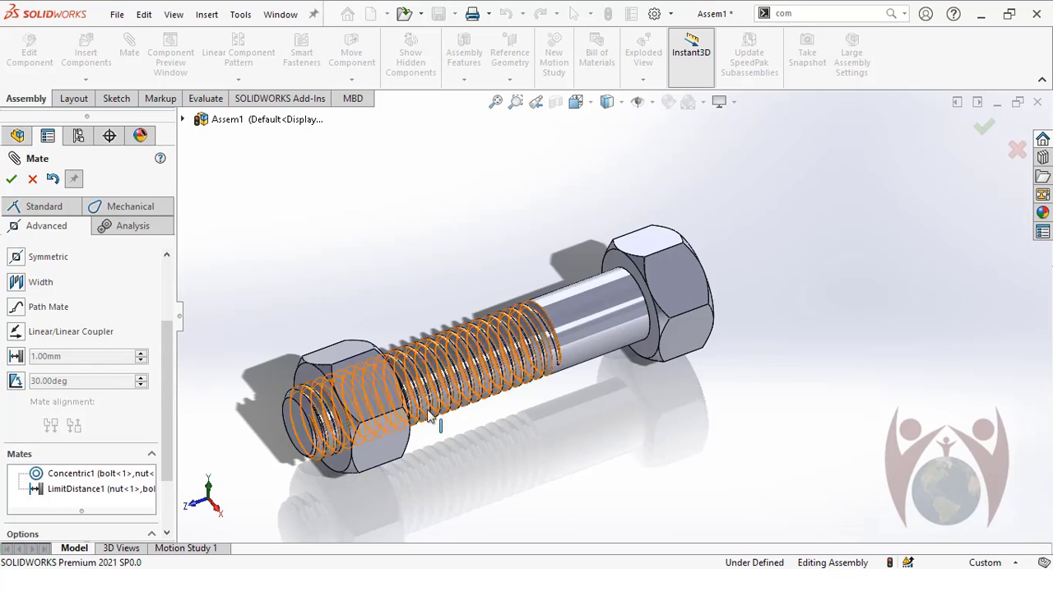
left_click_drag(362, 371, 468, 340)
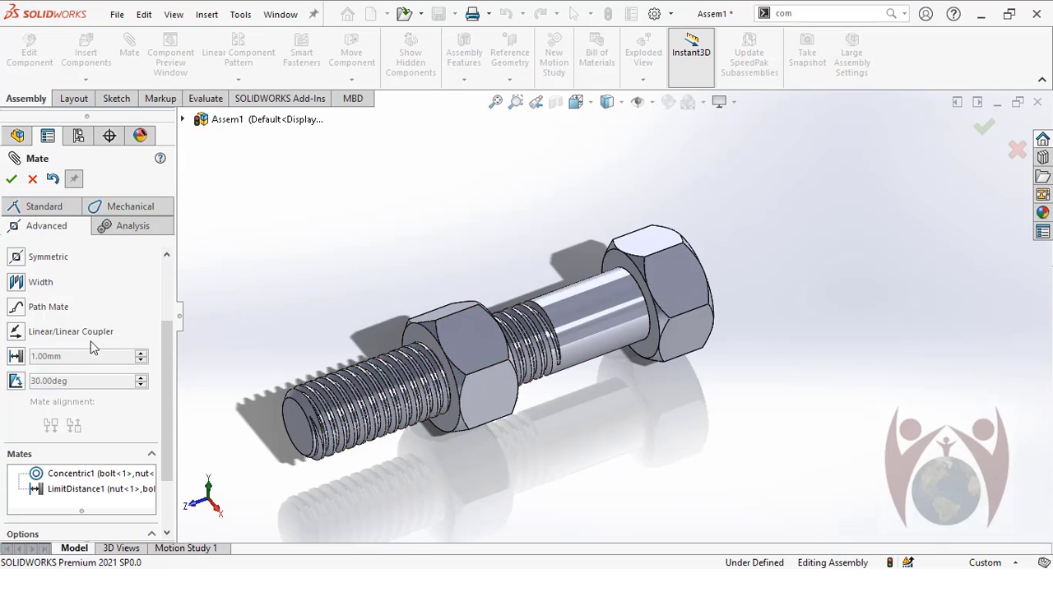
- Slide the nut away from the bolt head toward the threaded end, examine its travel limit, and close the mate command
scroll(540, 346, "down", 3)
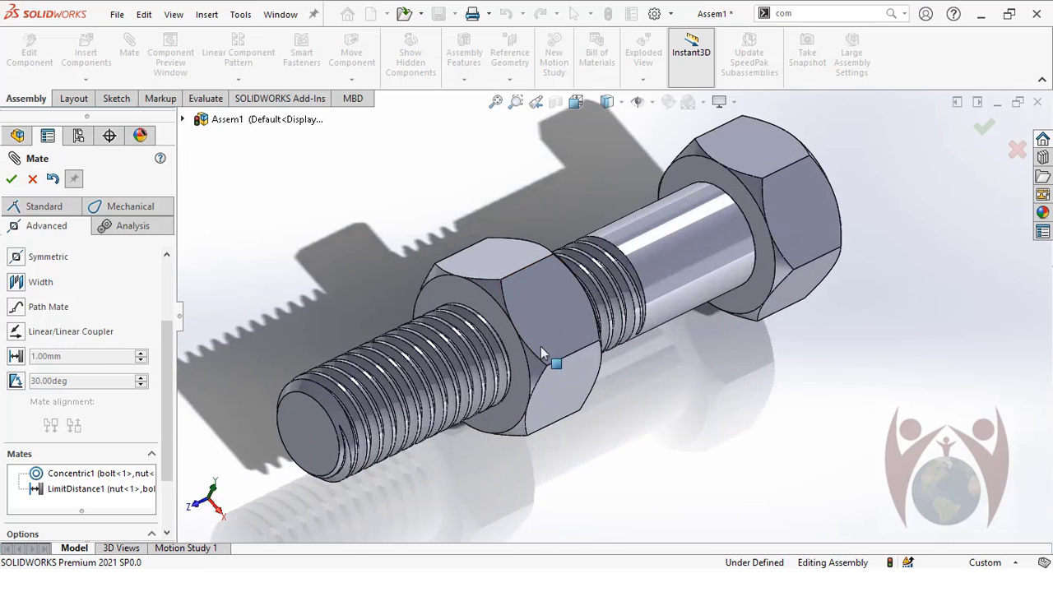
left_click_drag(540, 346, 412, 402)
scroll(442, 394, "up", 1)
scroll(442, 394, "up", 2)
middle_click_drag(442, 394, 494, 341)
scroll(505, 372, "down", 2)
scroll(514, 342, "down", 3)
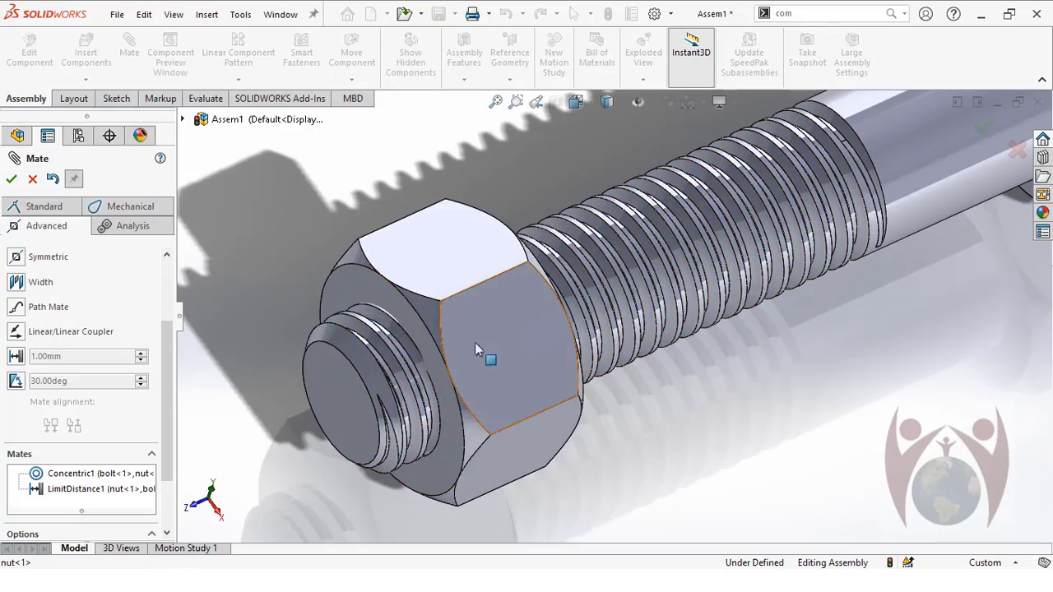
scroll(494, 350, "up", 3)
middle_click_drag(493, 350, 632, 300)
scroll(512, 368, "down", 3)
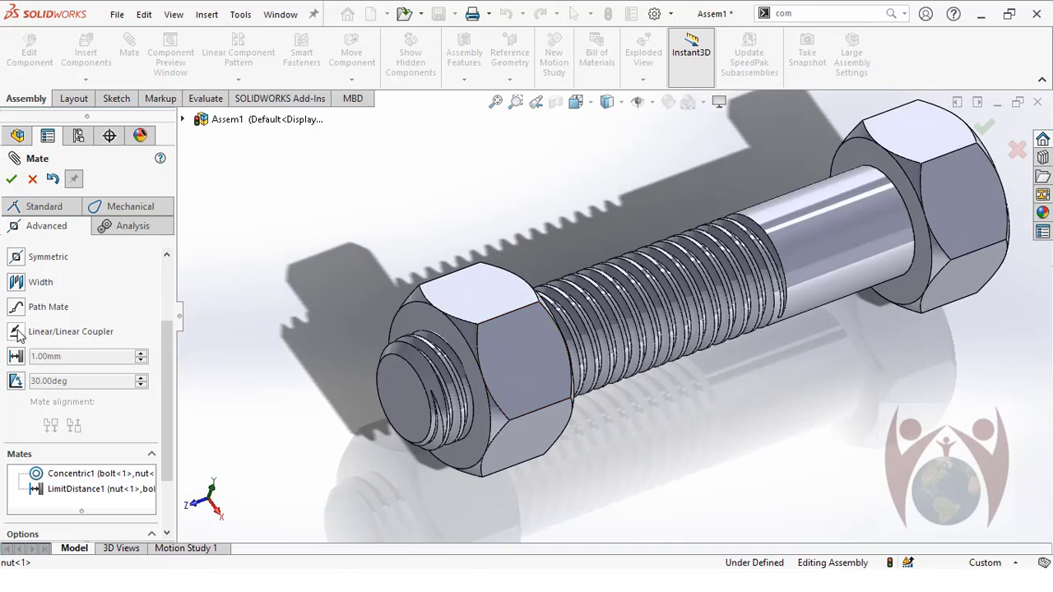
left_click(32, 178)
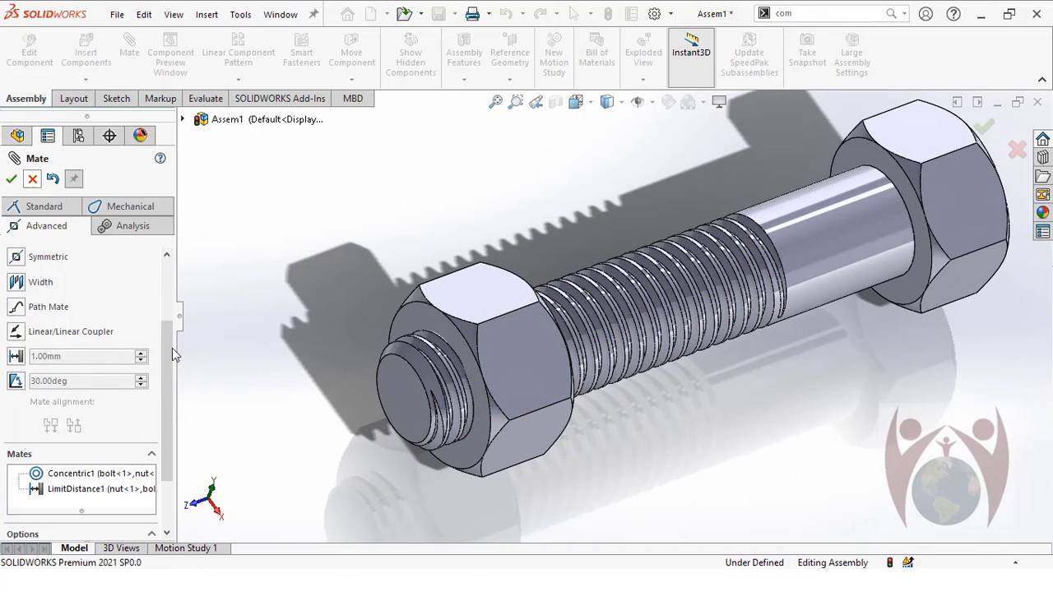
- Reopen the limit distance mate between the nut and bolt head and set its maximum value to 40 mm
double_click(42, 346)
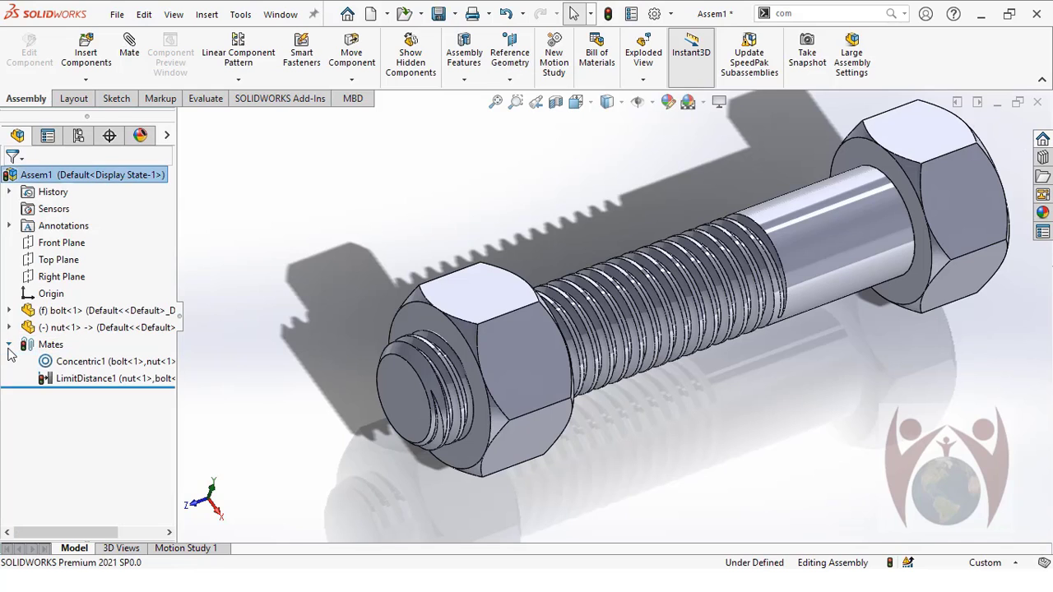
left_click(66, 377)
right_click(81, 376)
left_click(84, 165)
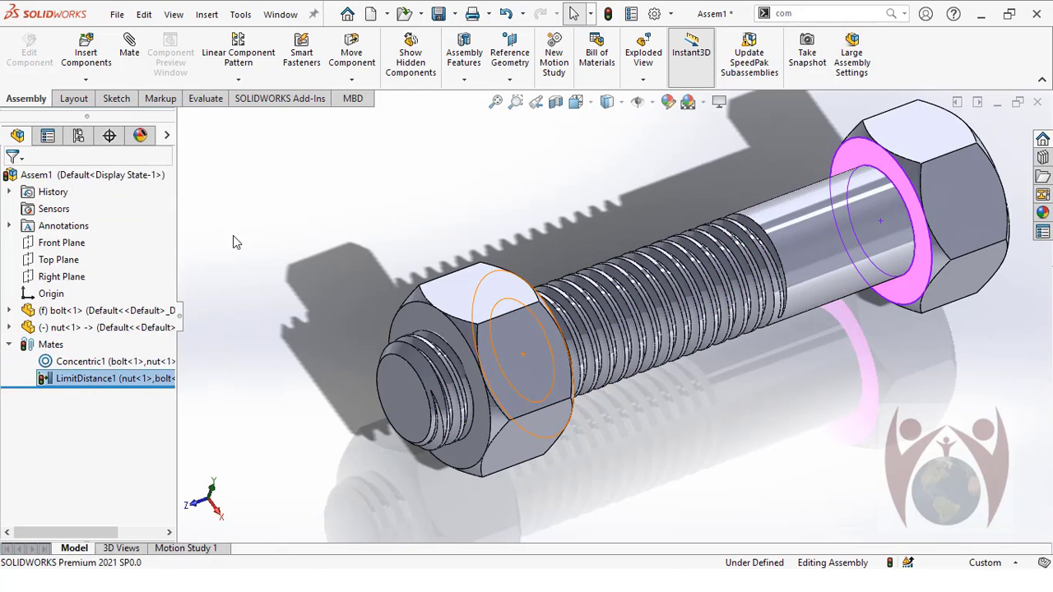
left_click_drag(169, 355, 169, 467)
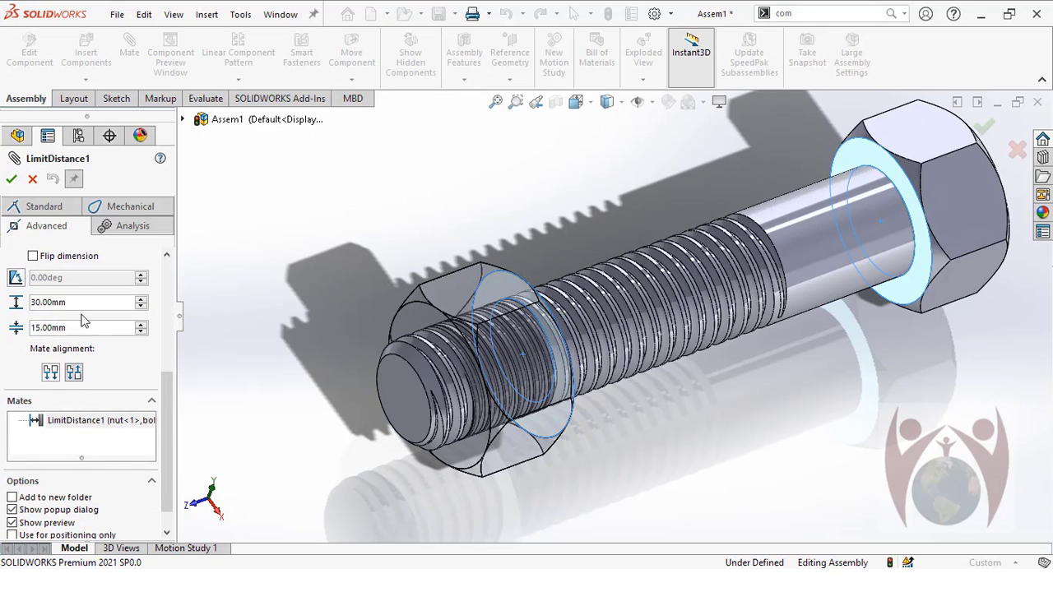
type("40")
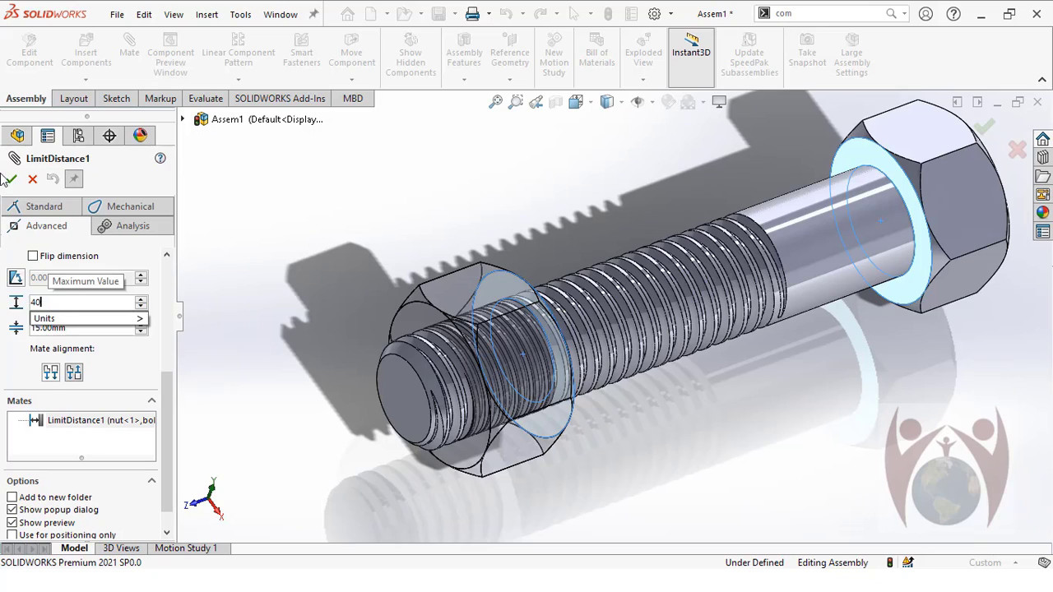
key("Return")
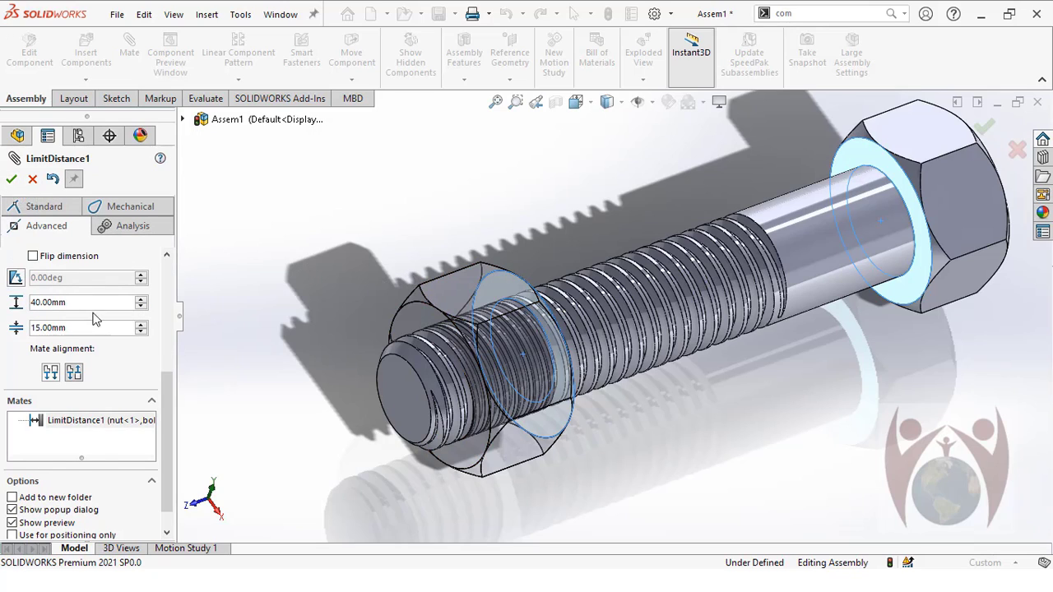
- Set the limit mate's current distance to 40 mm and apply the edited mate
scroll(72, 340, "up", 3)
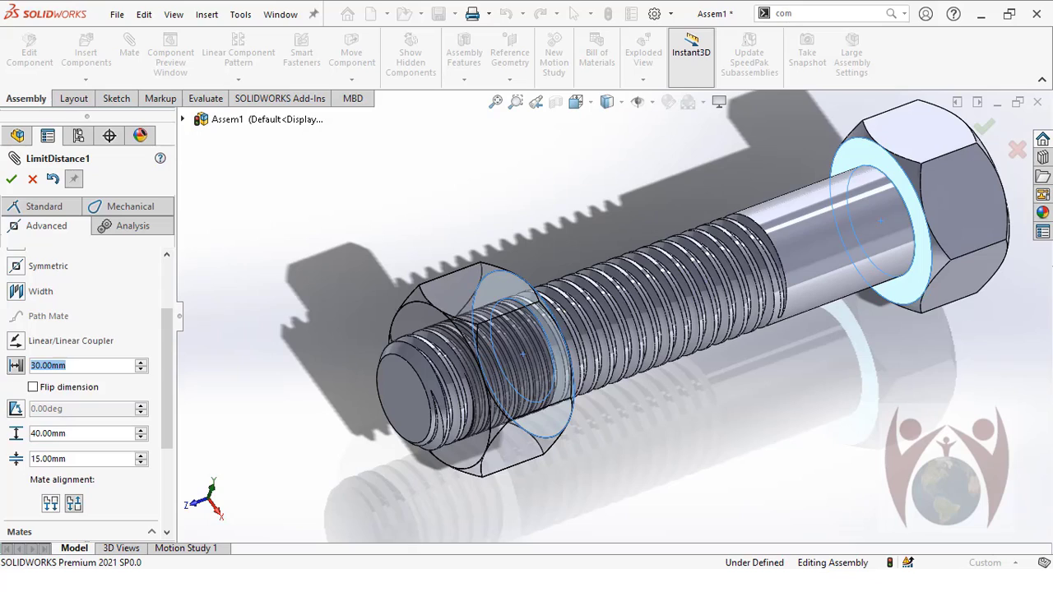
type("40")
key("Return")
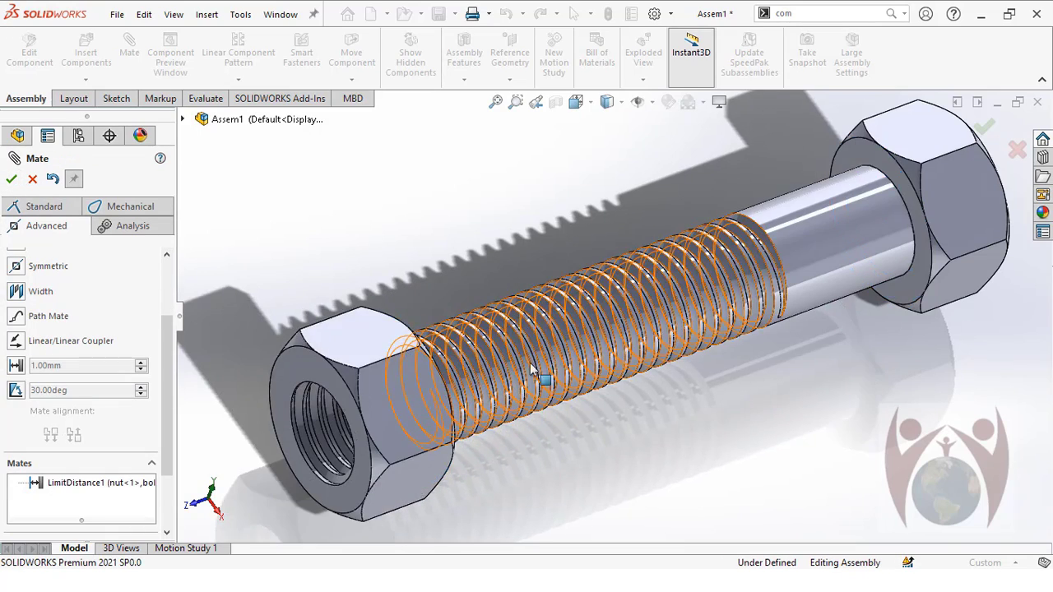
middle_click_drag(531, 365, 536, 342)
scroll(642, 309, "up", 4)
scroll(724, 256, "down", 3)
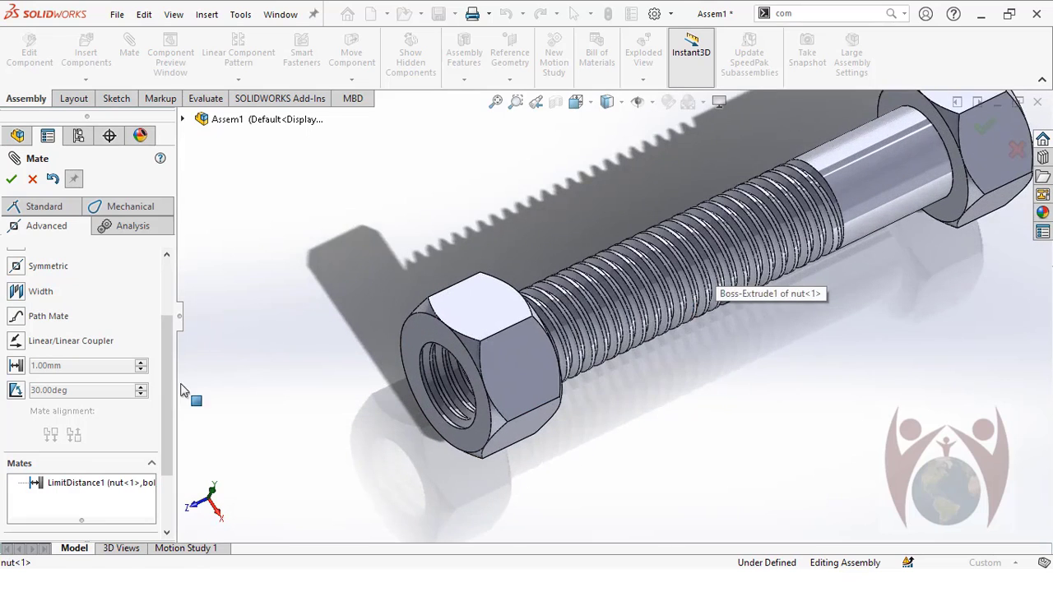
left_click(12, 182)
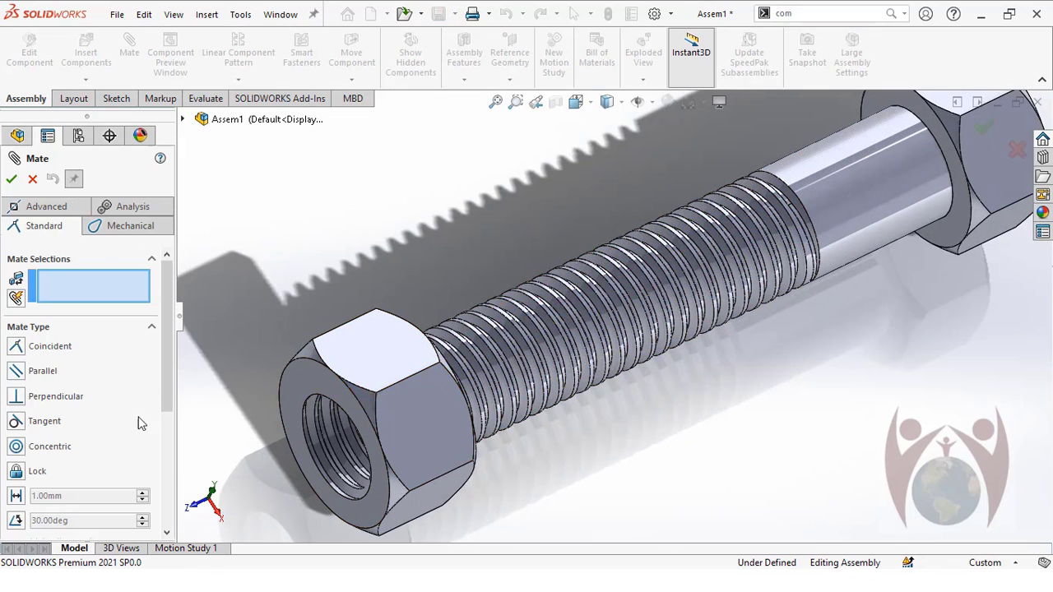
- Start a new mechanical mate of the Screw type
scroll(160, 409, "down", 2)
scroll(161, 409, "up", 2)
left_click(123, 225)
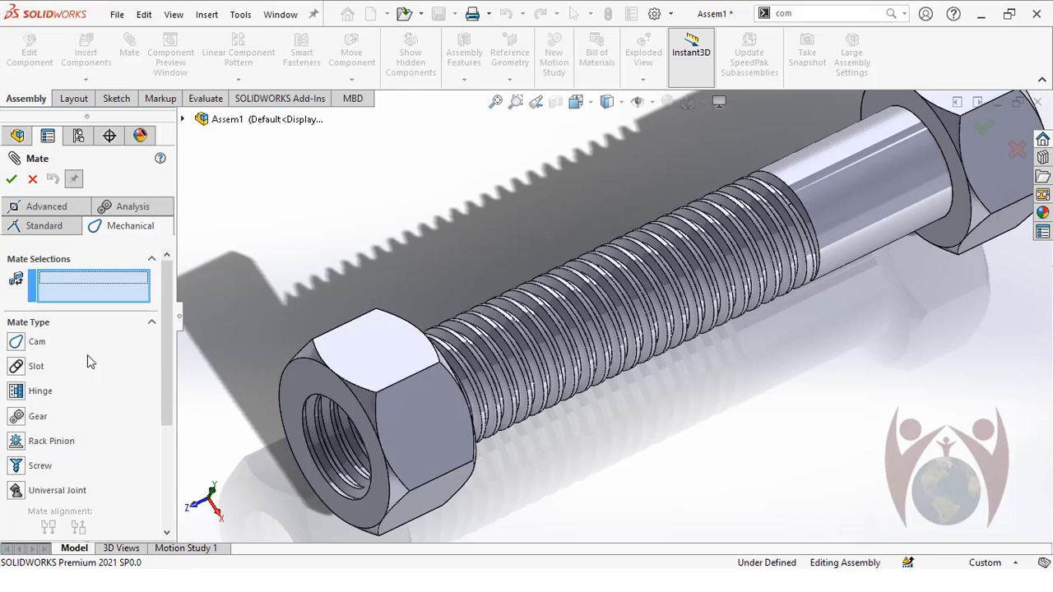
left_click(15, 467)
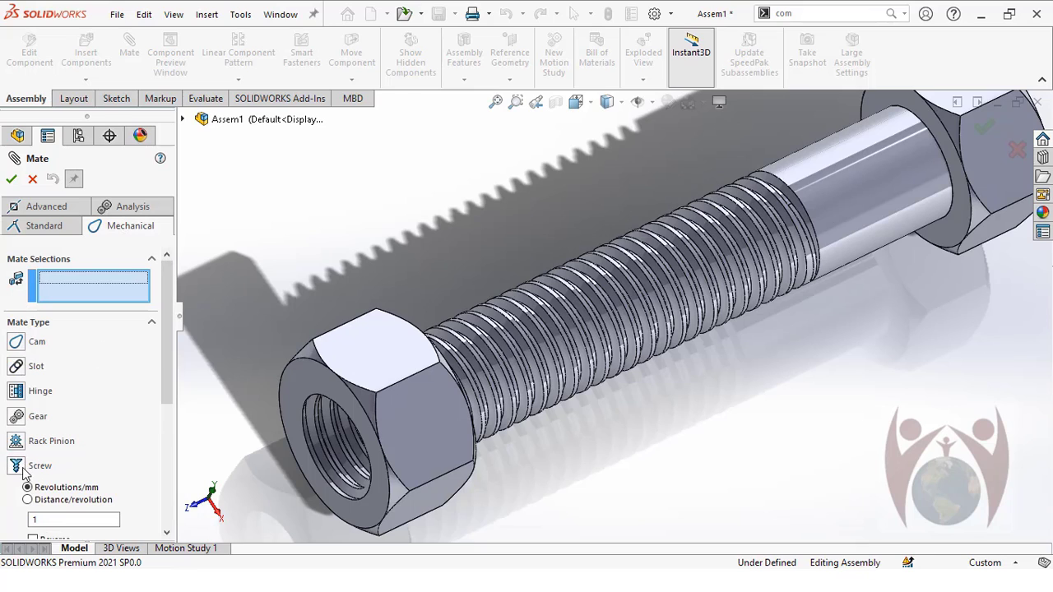
scroll(130, 372, "down", 3)
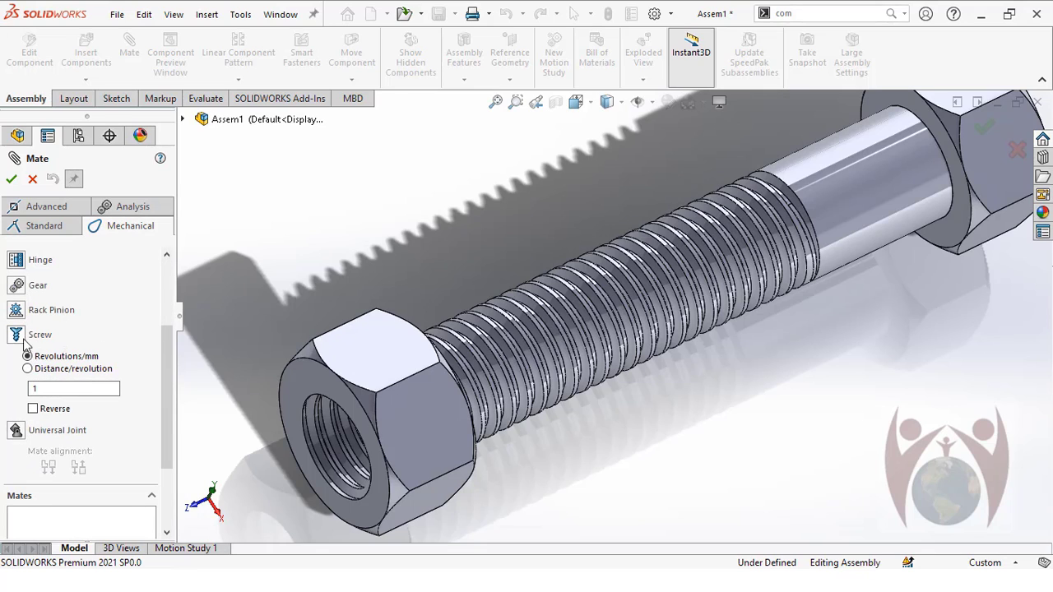
scroll(164, 366, "up", 1)
scroll(170, 359, "down", 2)
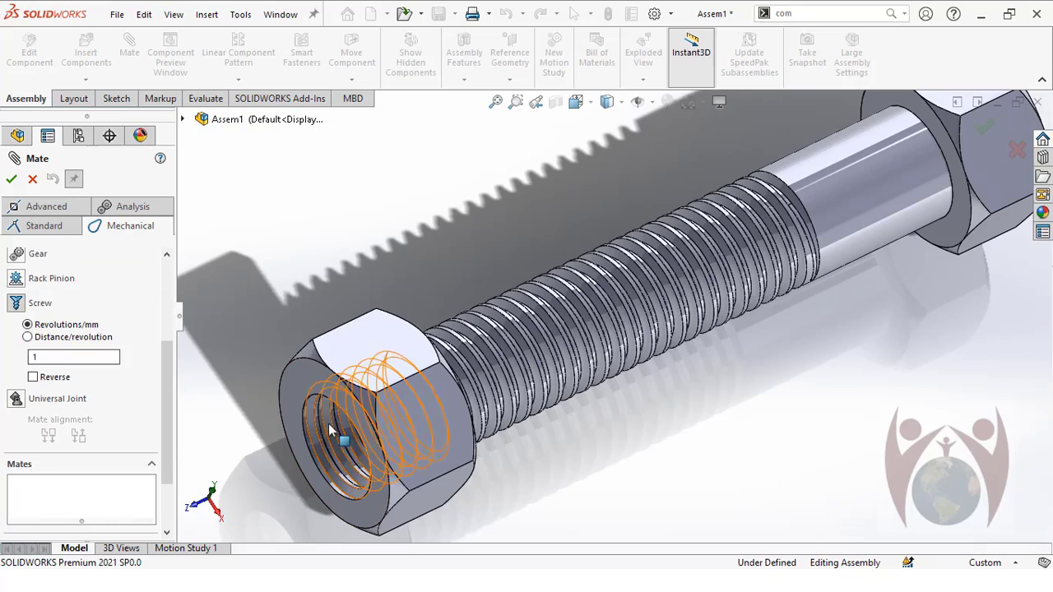
- Select the bolt's thread face and the nut's internal thread face for the screw mate
scroll(399, 374, "down", 5)
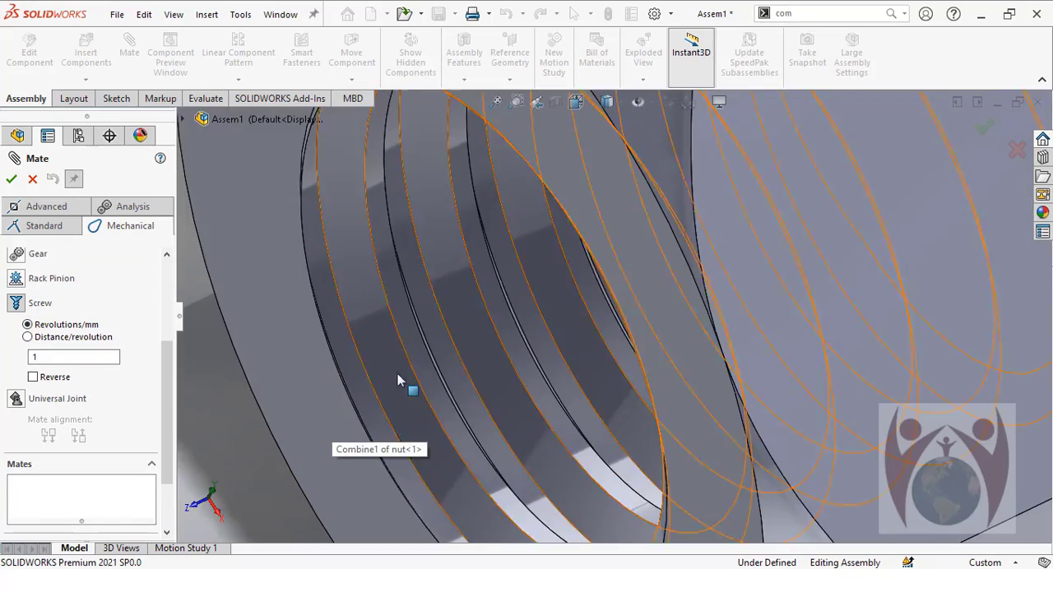
scroll(493, 371, "up", 5)
scroll(645, 370, "down", 6)
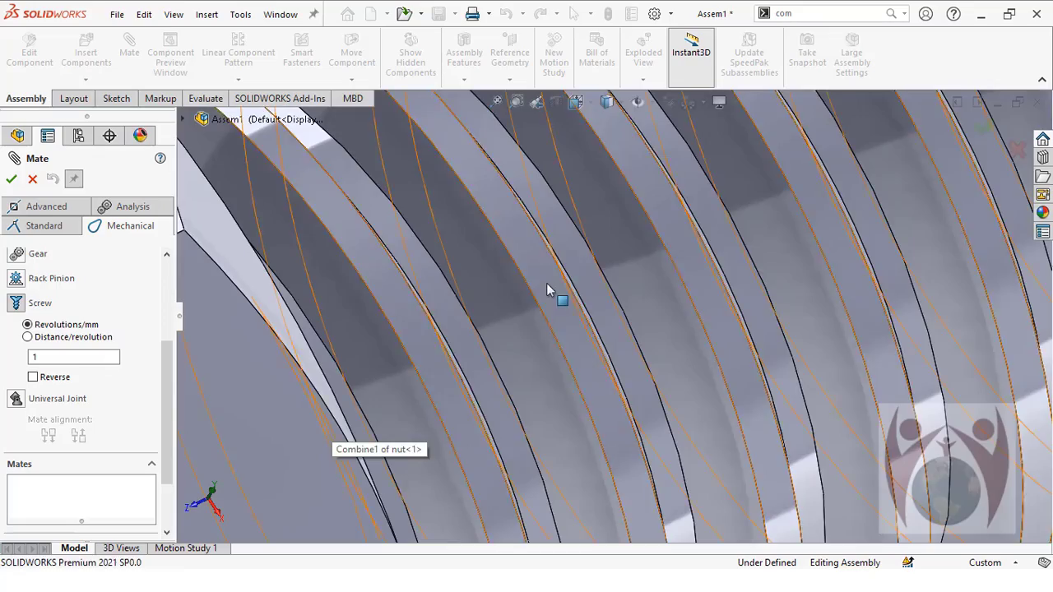
scroll(546, 283, "up", 5)
scroll(461, 403, "down", 6)
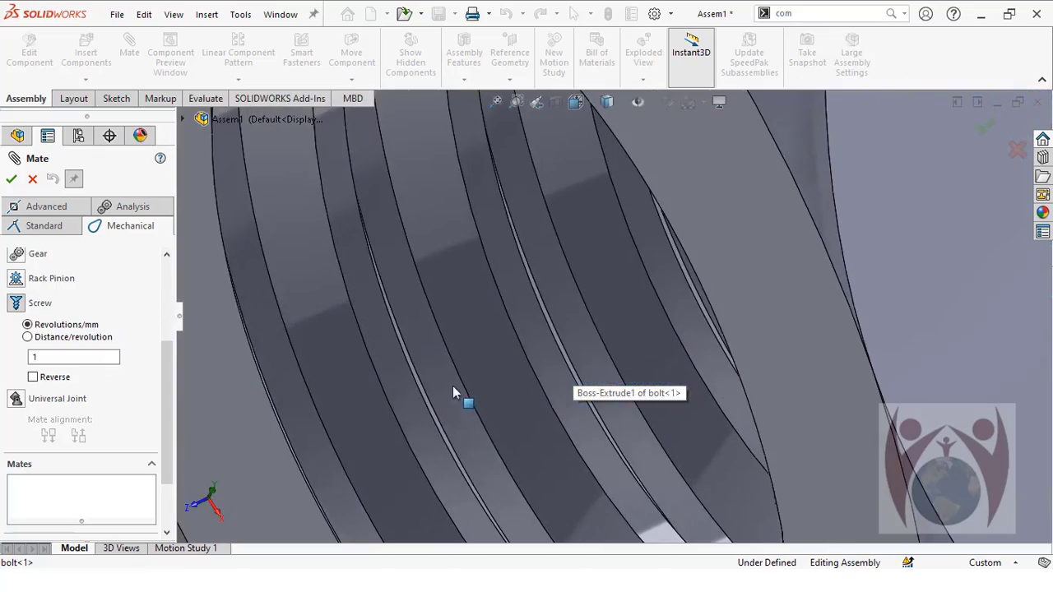
scroll(428, 383, "down", 3)
scroll(403, 341, "up", 3)
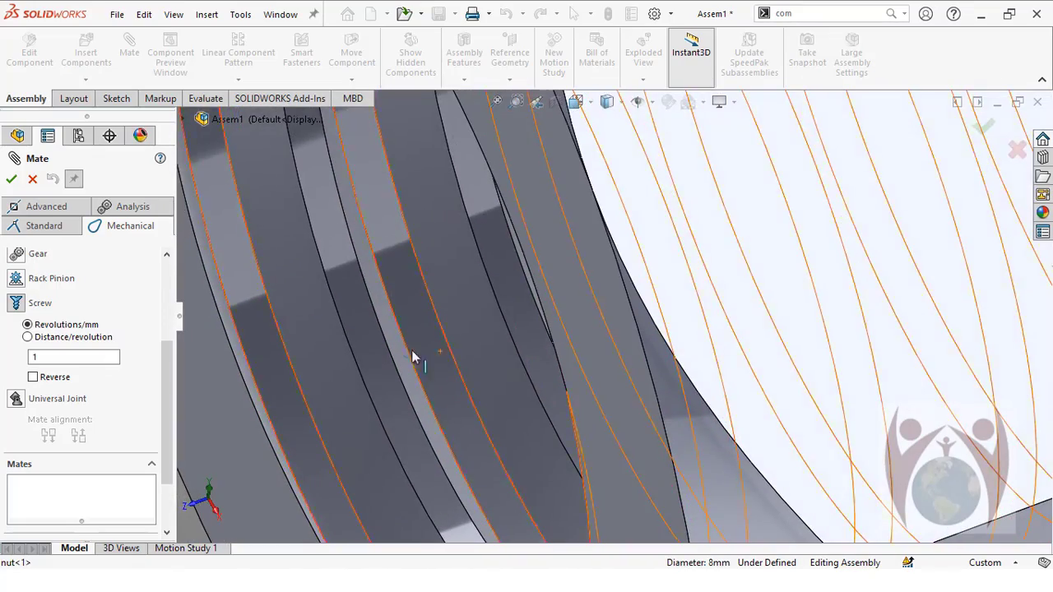
left_click(434, 377)
- Apply the screw mate with a reversed direction and 2 mm distance per revolution, and test it by moving the nut along the bolt
scroll(299, 422, "up", 3)
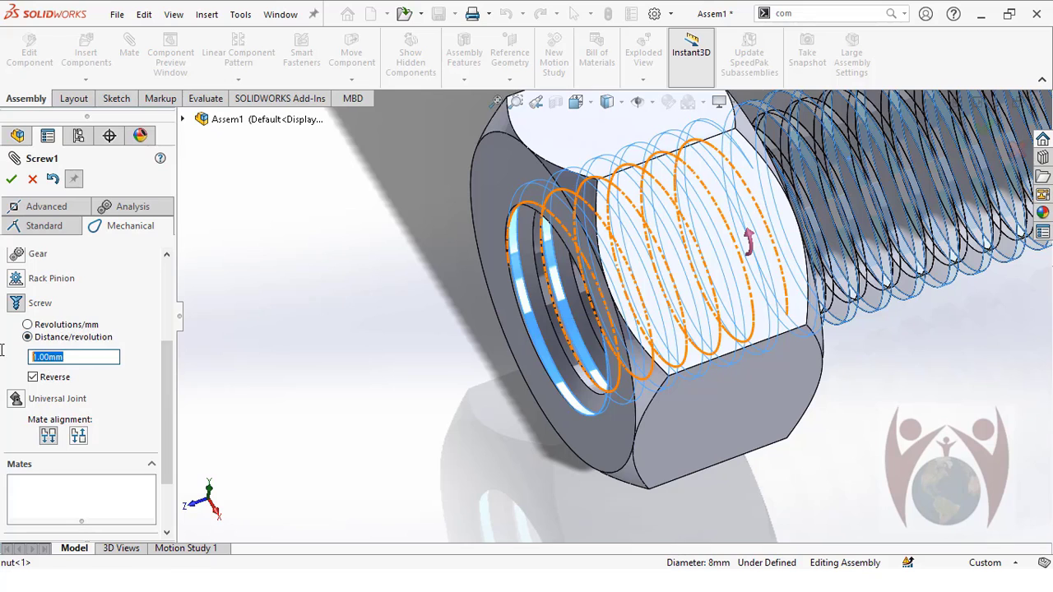
left_click(12, 181)
scroll(443, 357, "up", 5)
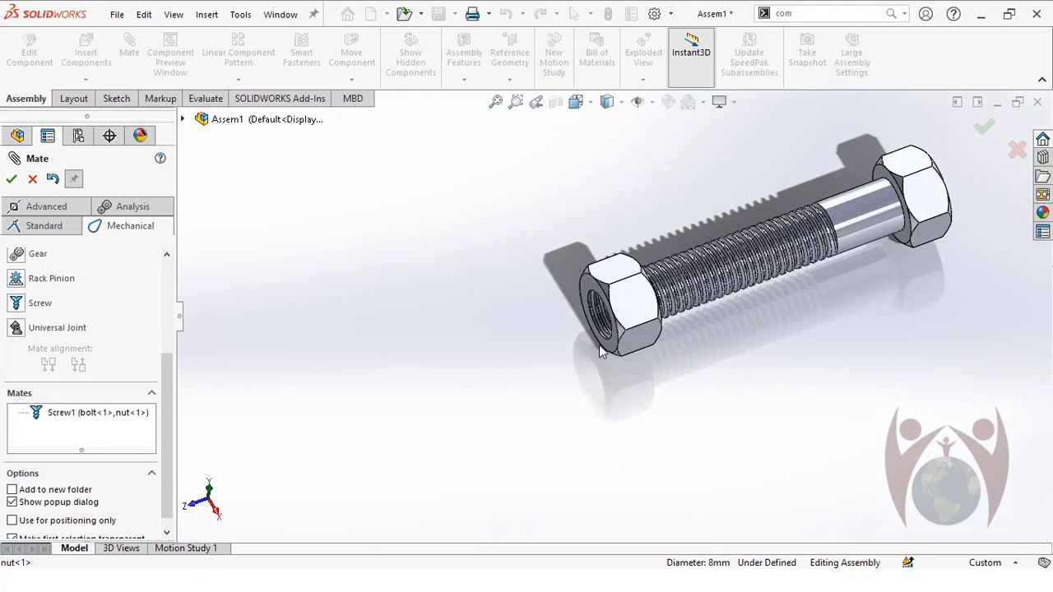
left_click_drag(714, 246, 675, 308)
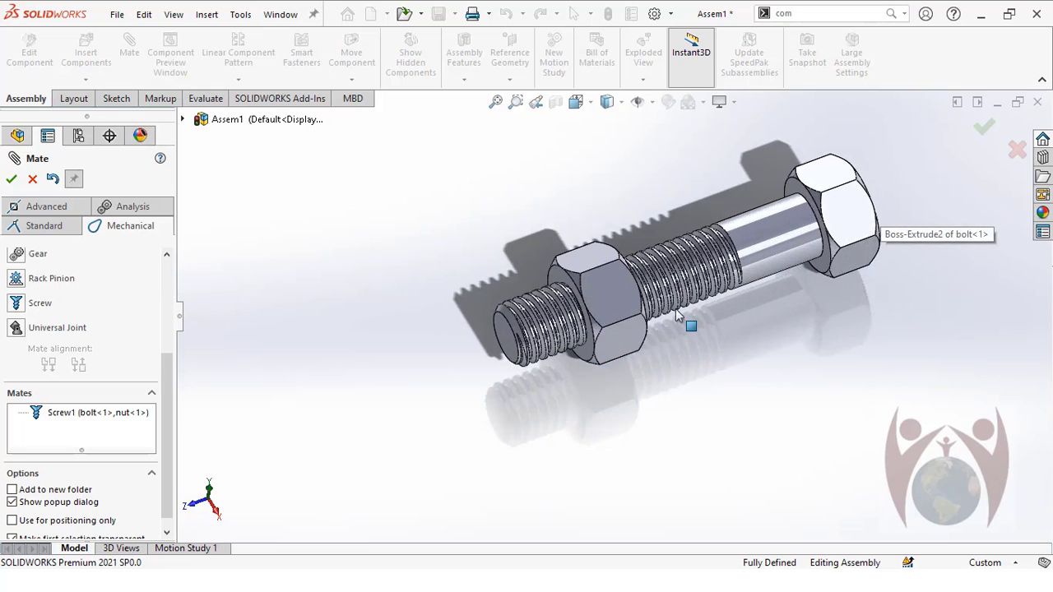
left_click_drag(612, 335, 144, 423)
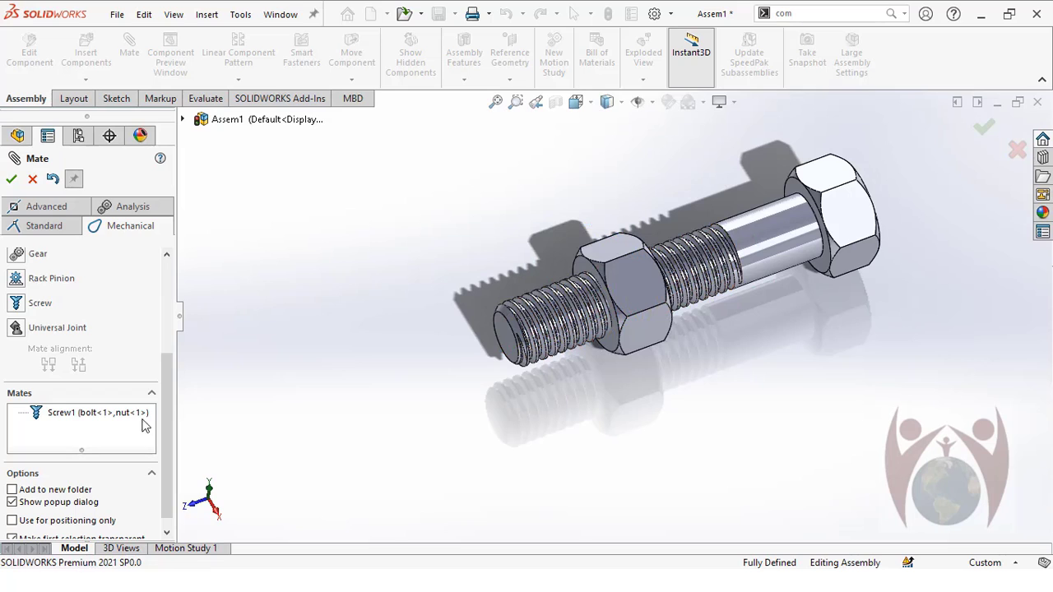
- Reopen the screw mate, replace its distance per revolution, apply the edit, and test the nut's movement along the thread
left_click(13, 177)
right_click(66, 395)
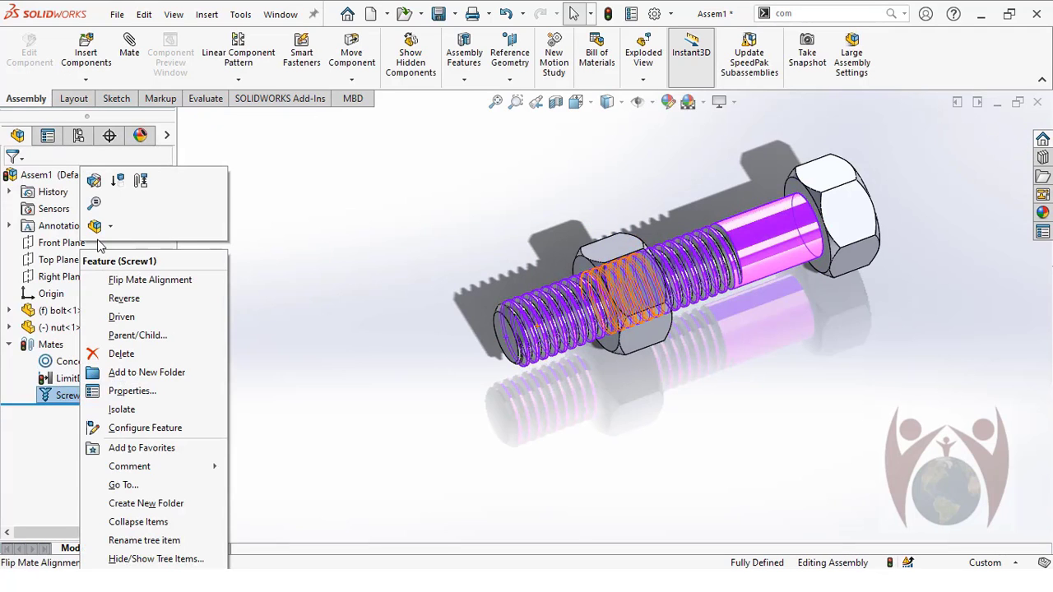
left_click(358, 353)
right_click(66, 395)
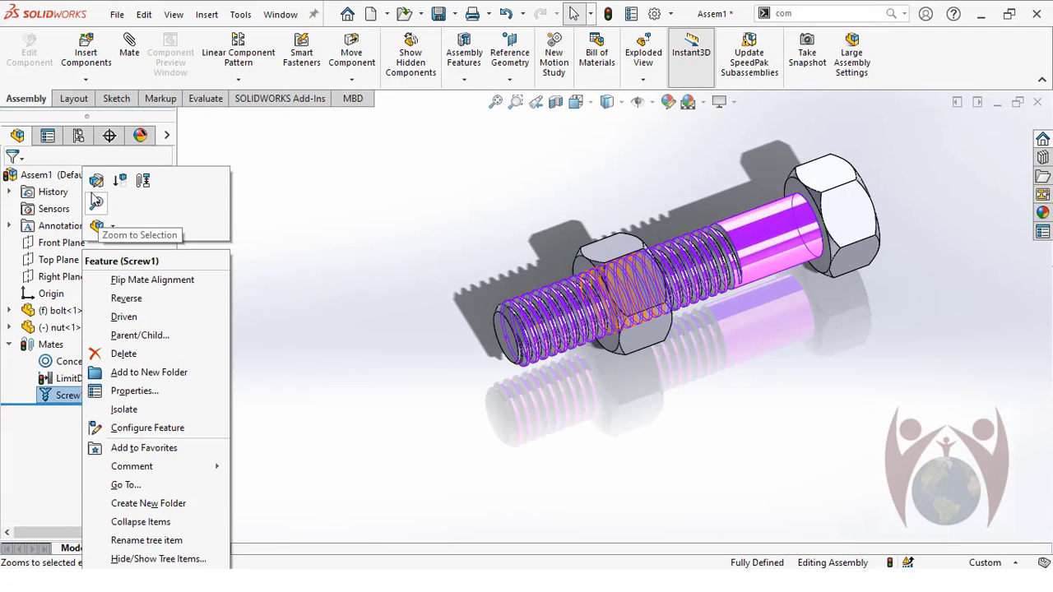
key("Escape")
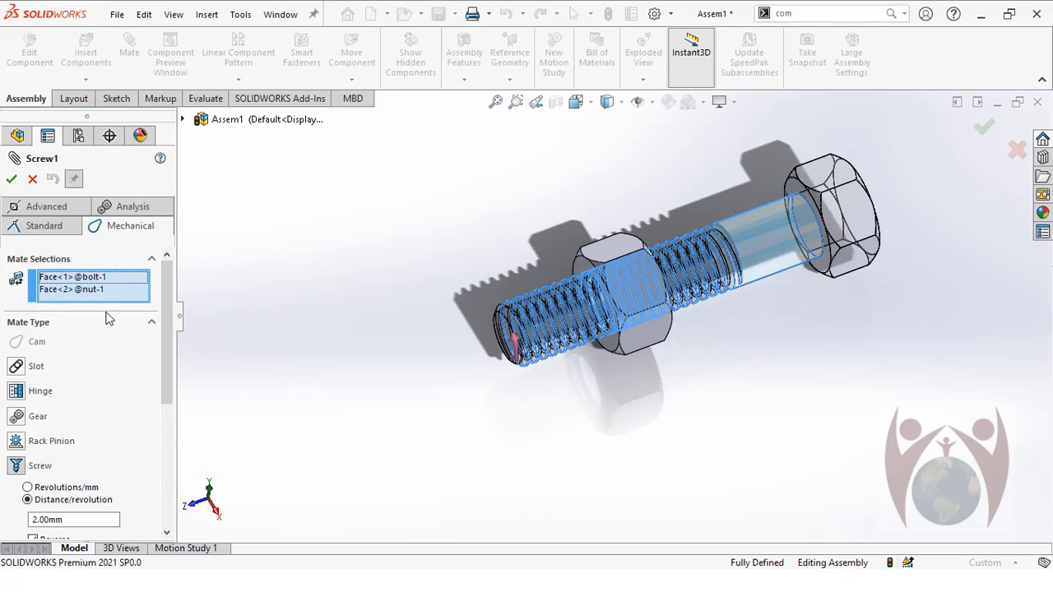
left_click_drag(169, 367, 165, 442)
left_click_drag(62, 360, 26, 359)
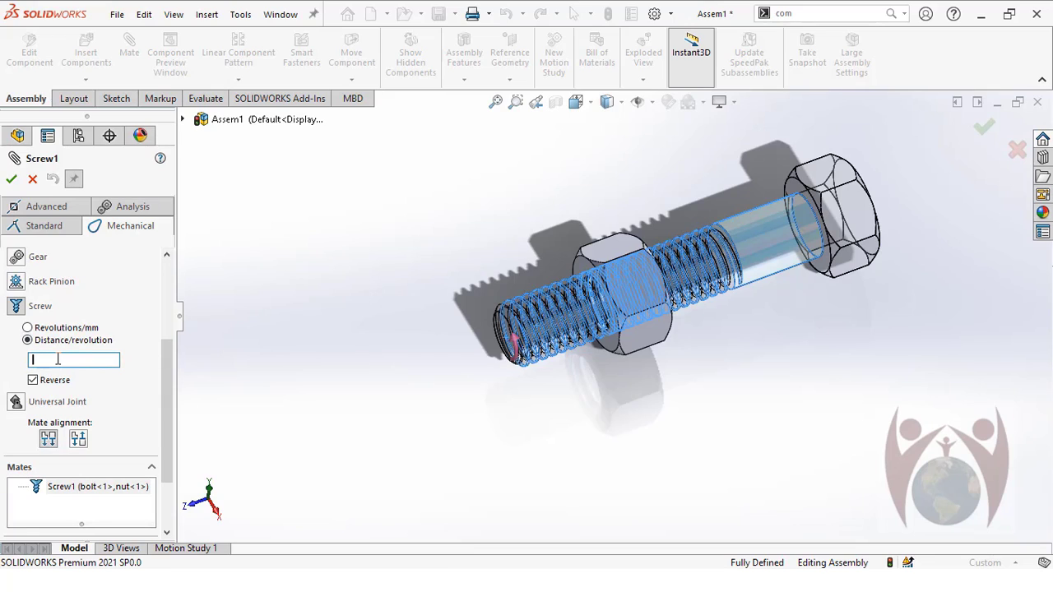
left_click(12, 180)
scroll(493, 346, "up", 3)
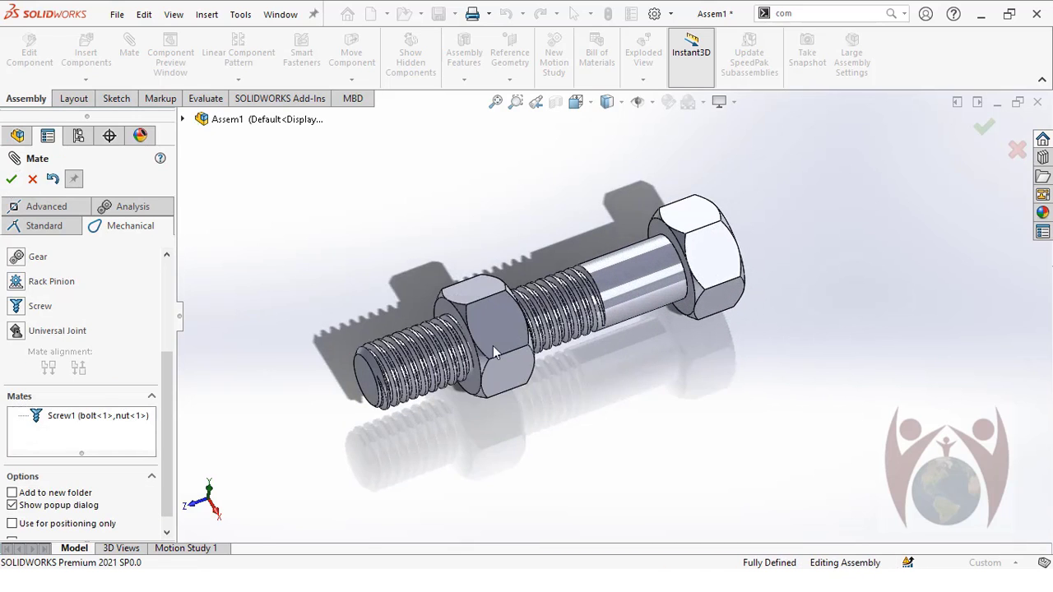
left_click_drag(493, 346, 370, 329)
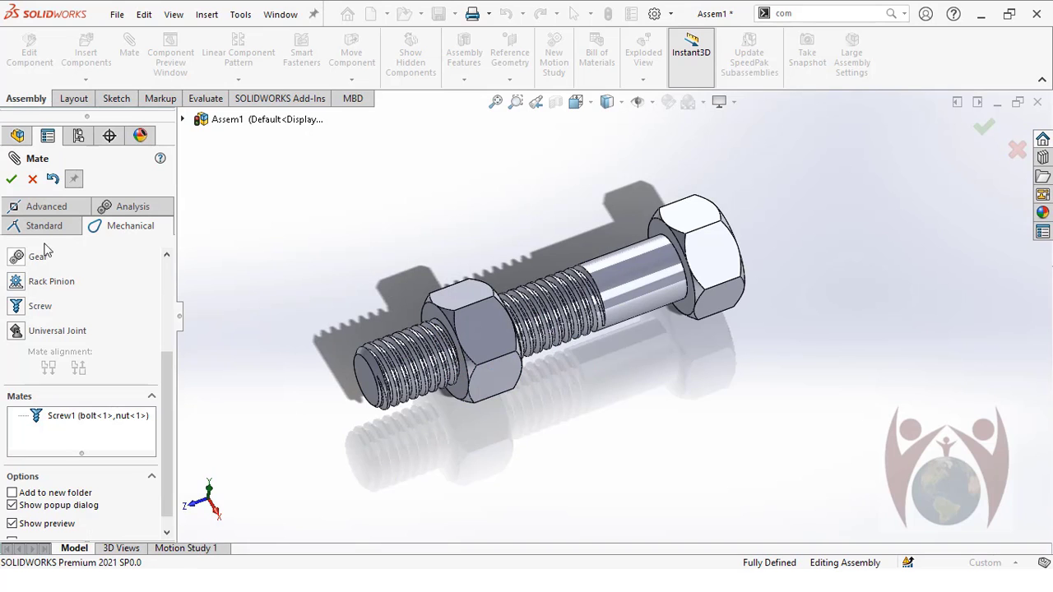
left_click(31, 180)
- Open Motion Study 1, review its study properties, and accept them
left_click(181, 549)
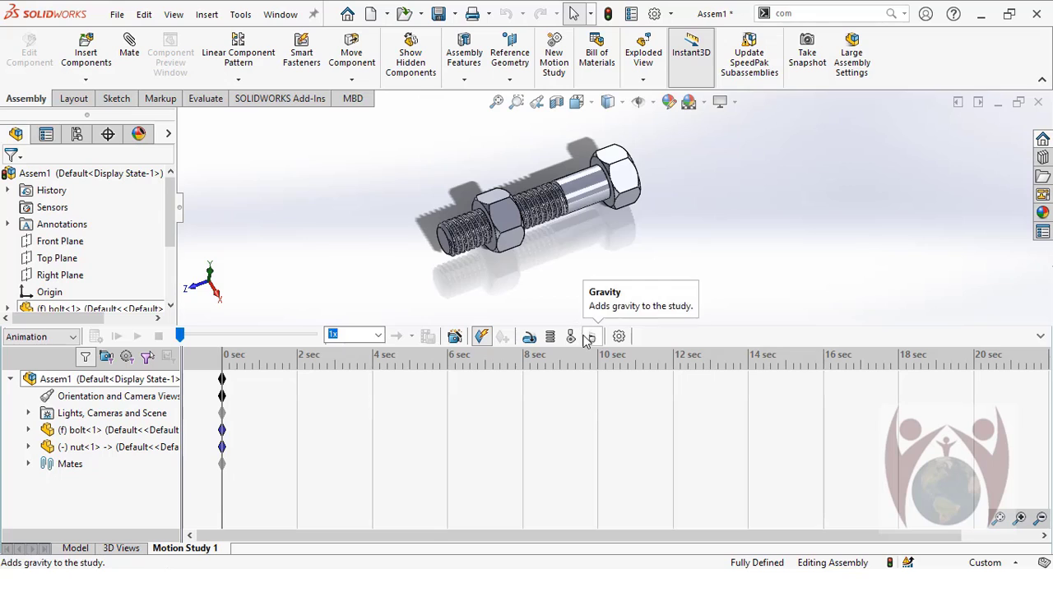
left_click(617, 337)
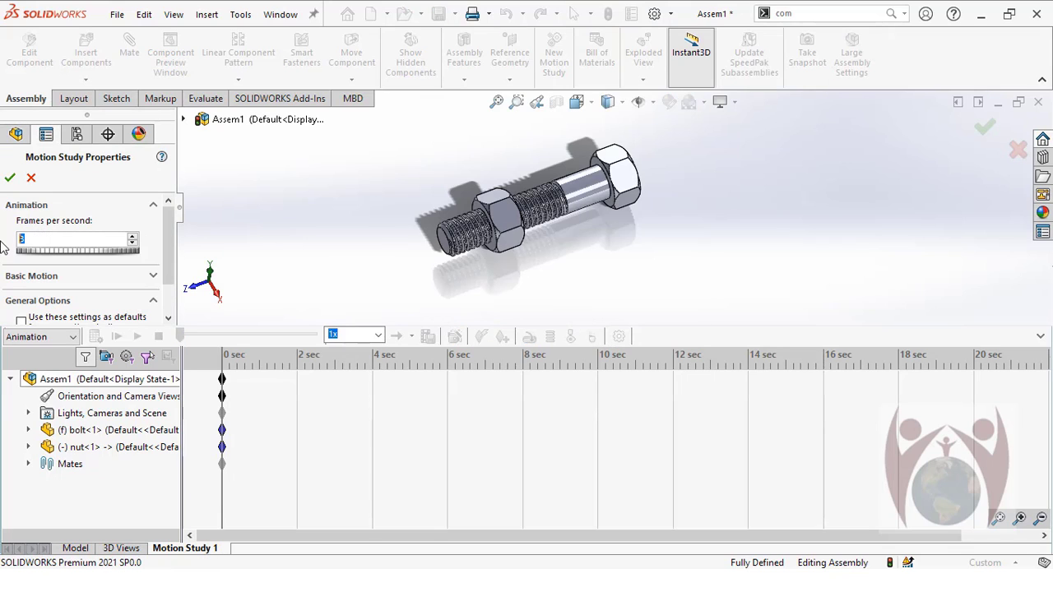
left_click(9, 180)
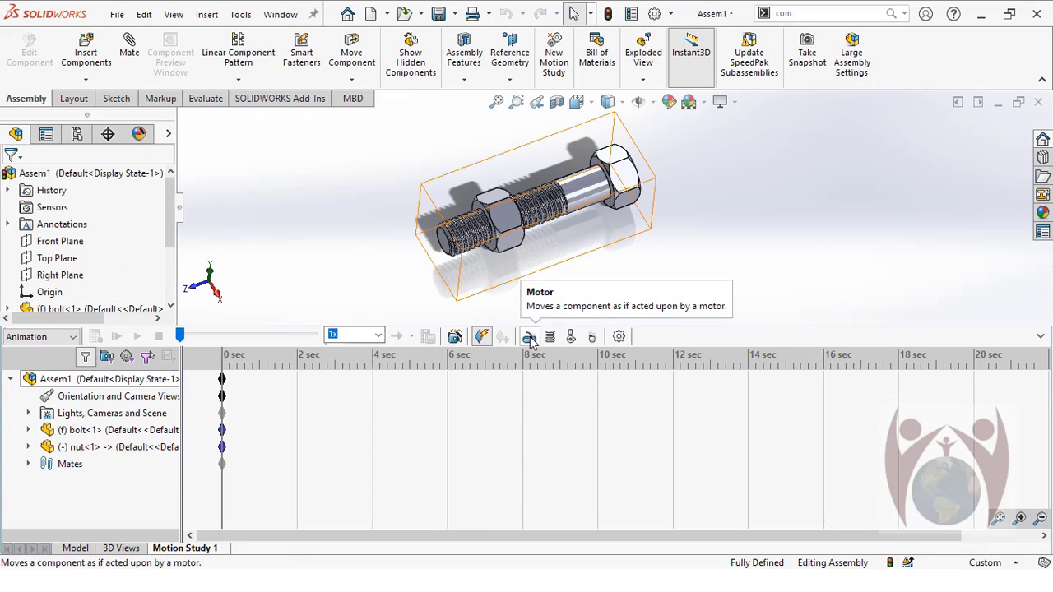
- Add a rotary motor to the motion study on the nut's curved chamfer edge and accept it
left_click(454, 337)
scroll(489, 210, "down", 6)
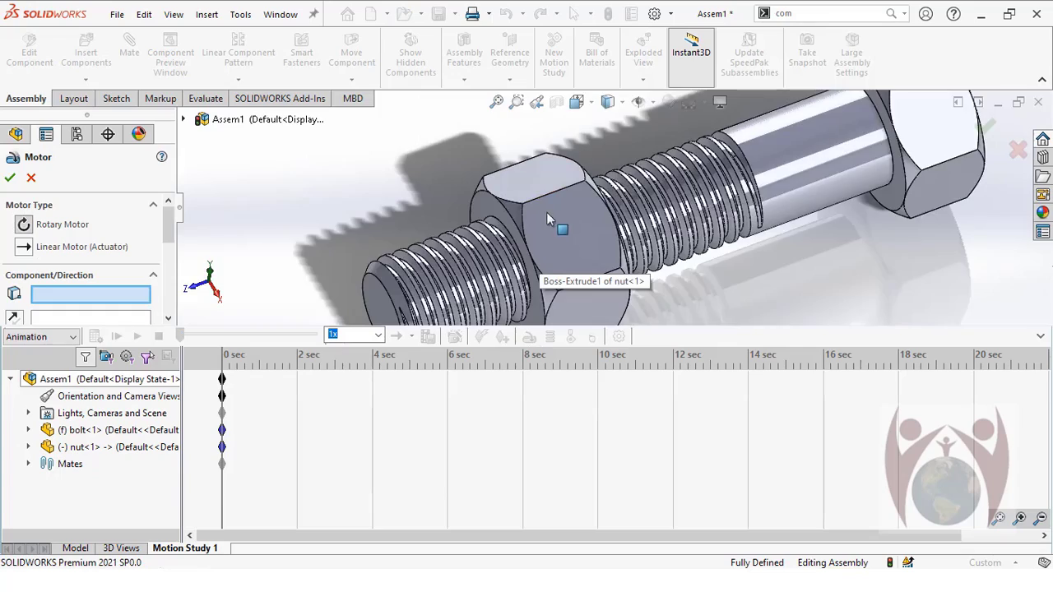
left_click(486, 204)
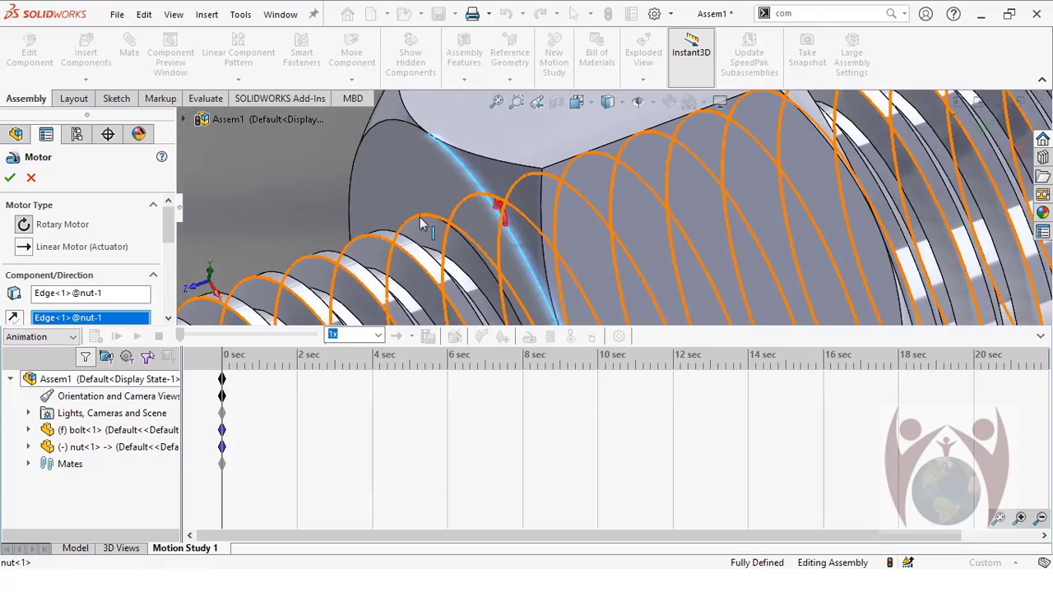
scroll(419, 217, "up", 8)
scroll(749, 236, "down", 3)
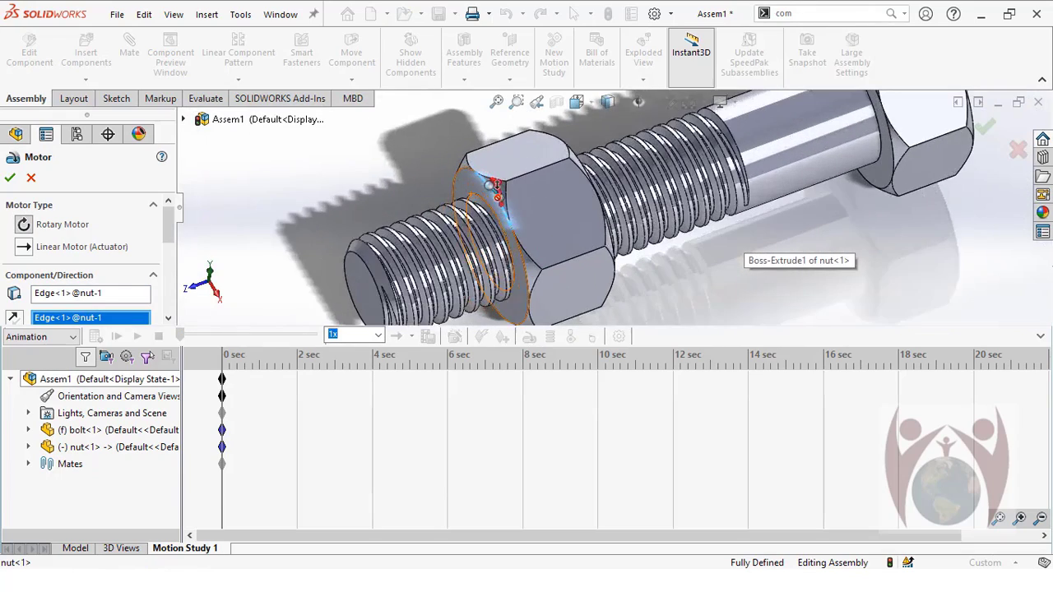
scroll(531, 212, "down", 2)
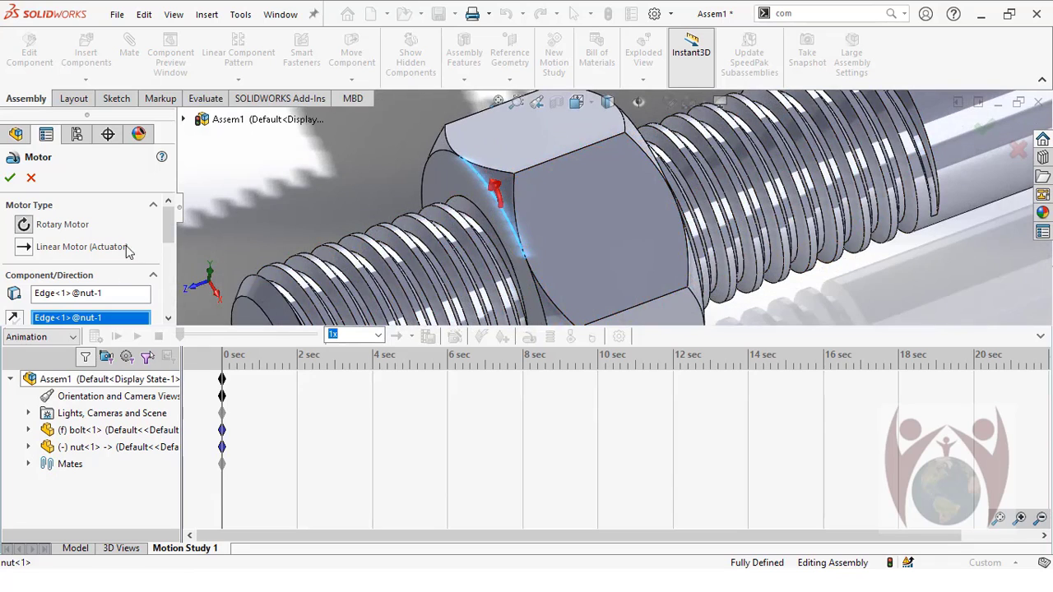
mouse_move(168, 226)
left_mouse_down()
mouse_move(169, 291)
mouse_move(164, 220)
left_mouse_up()
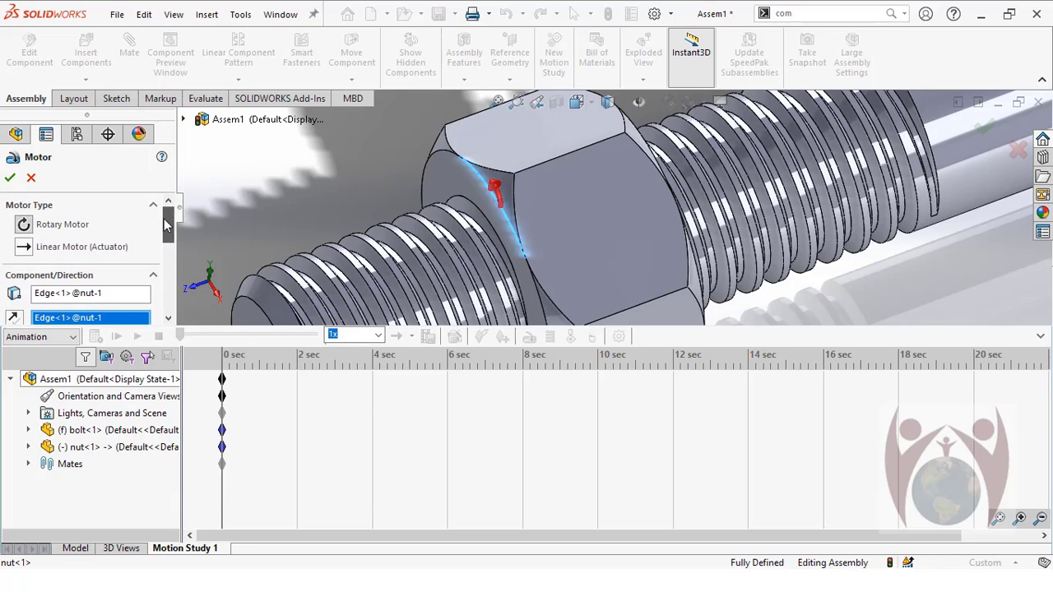
left_click(10, 179)
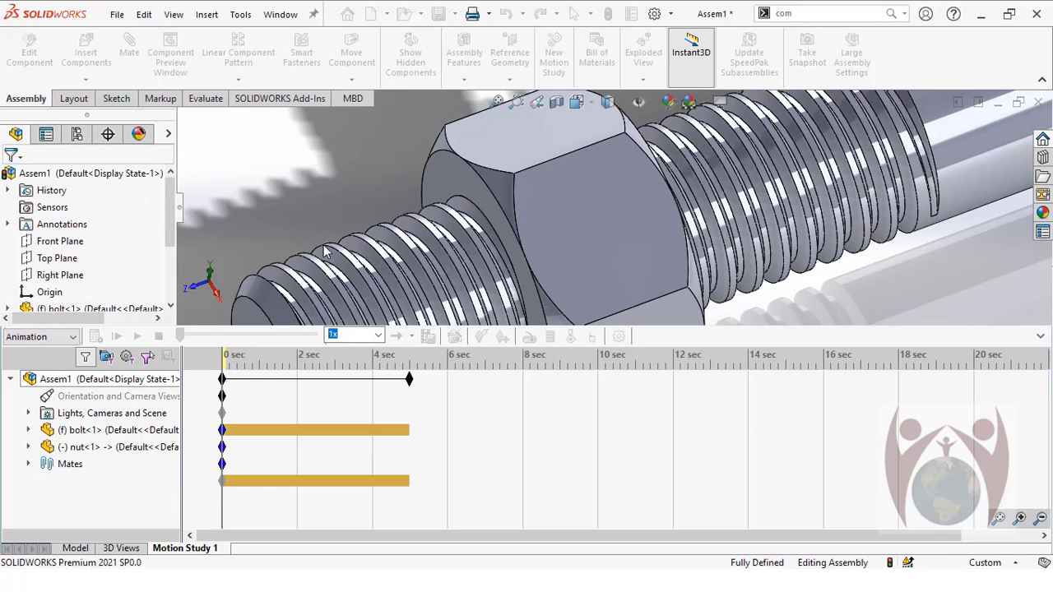
- Move the nut along the thread toward the bolt's free end and calculate the motion study
scroll(537, 220, "up", 5)
scroll(537, 220, "down", 6)
scroll(537, 221, "up", 3)
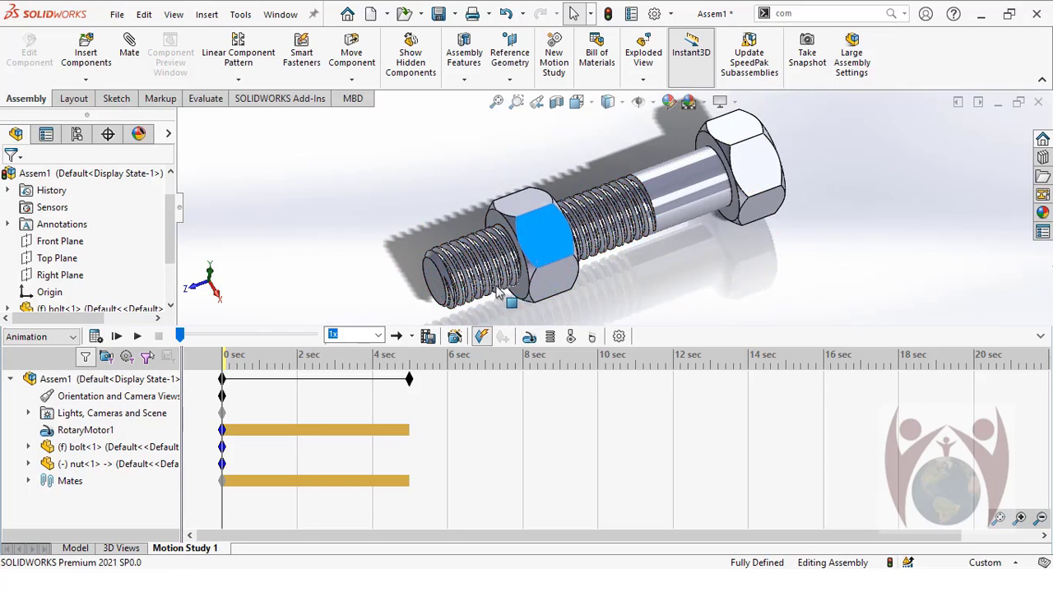
left_click_drag(550, 240, 386, 348)
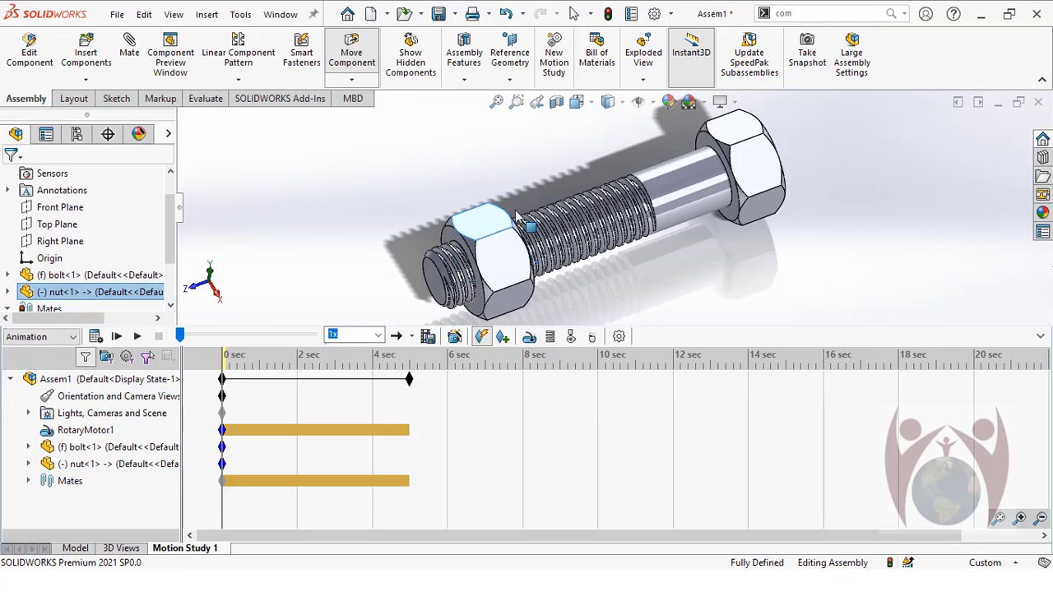
left_click(96, 337)
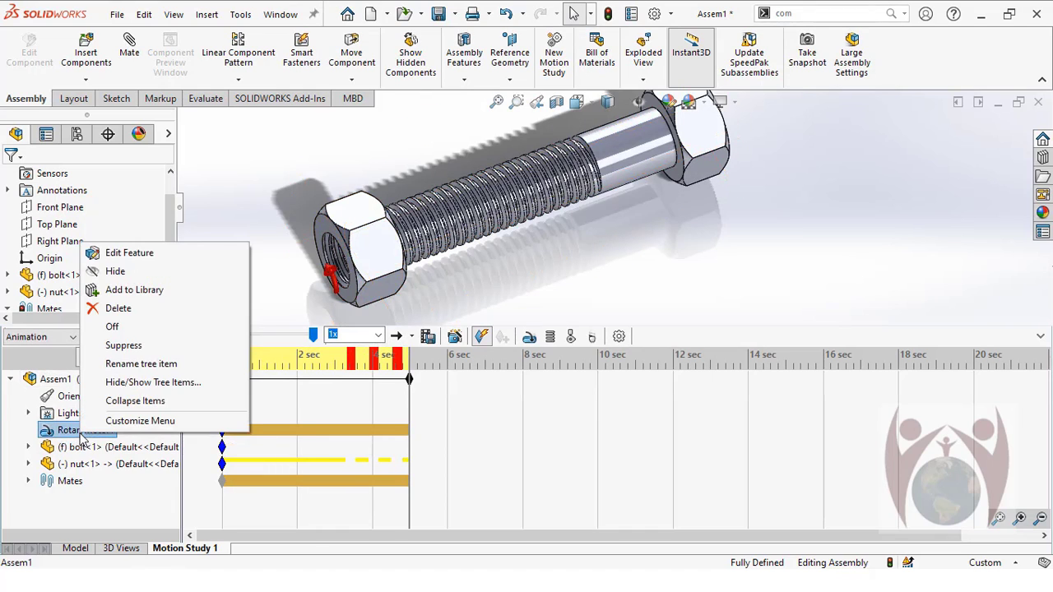
- Reopen the rotary motor for editing, check its direction and constant-speed motion settings, and accept them
left_click(125, 253)
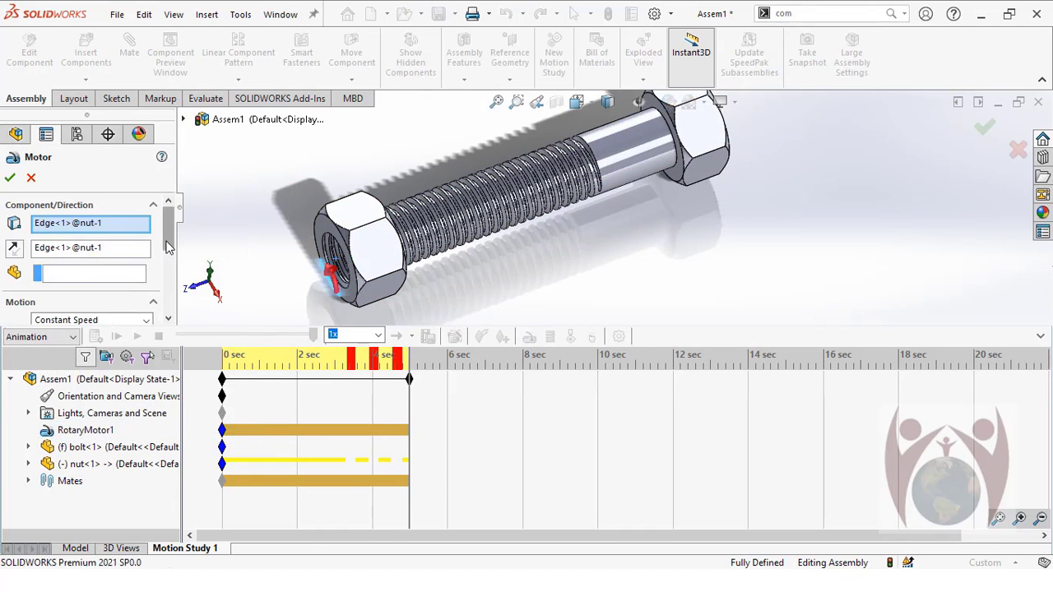
scroll(167, 247, "down", 1)
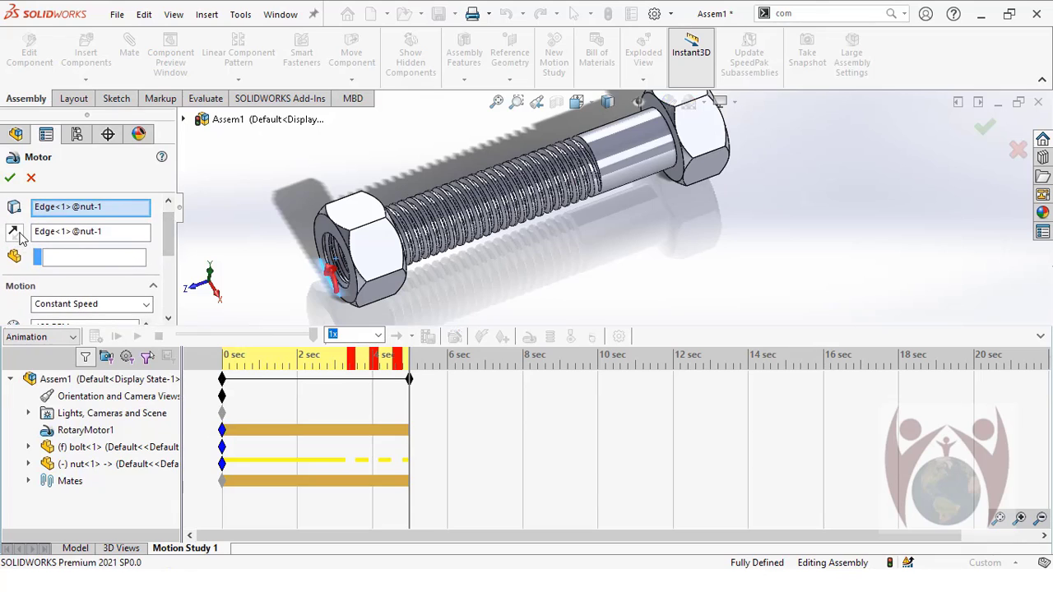
left_click(9, 176)
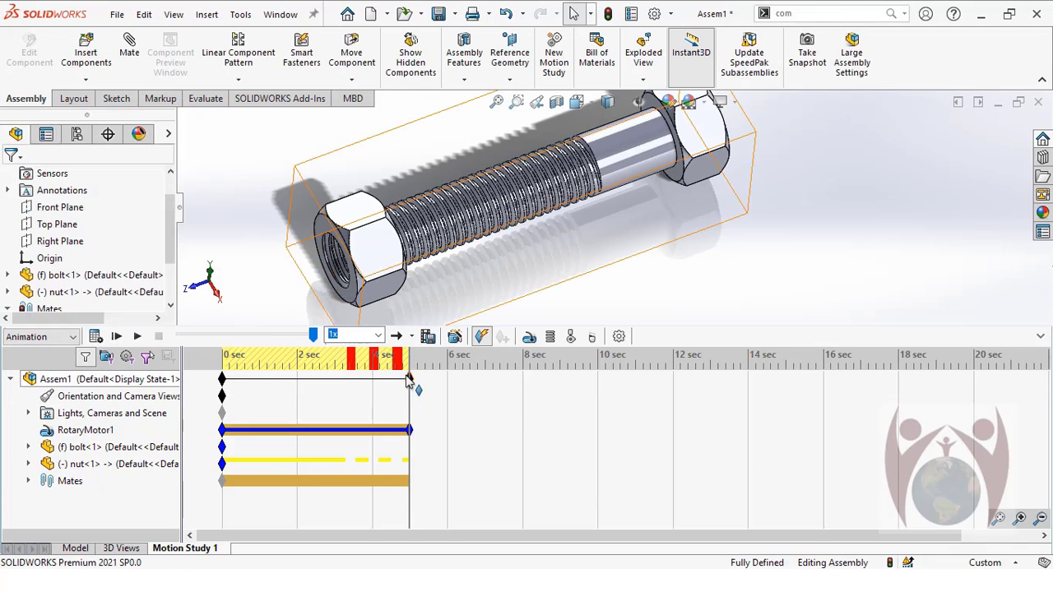
- Extend the rotary motor's end key to 12 seconds and recalculate the motion study
left_click_drag(409, 430, 453, 436)
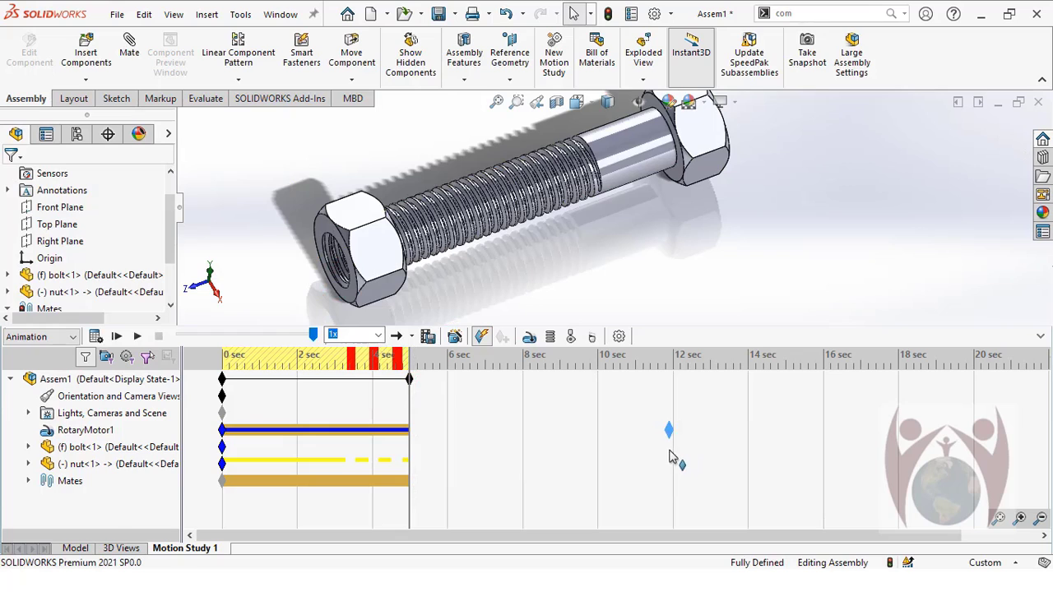
left_click_drag(676, 454, 675, 452)
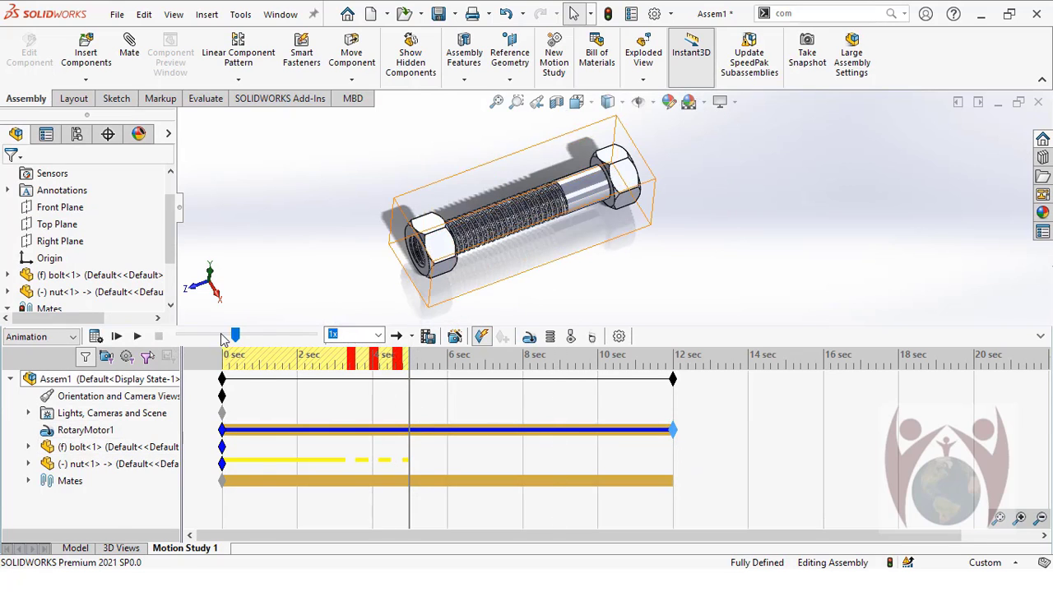
left_click(95, 336)
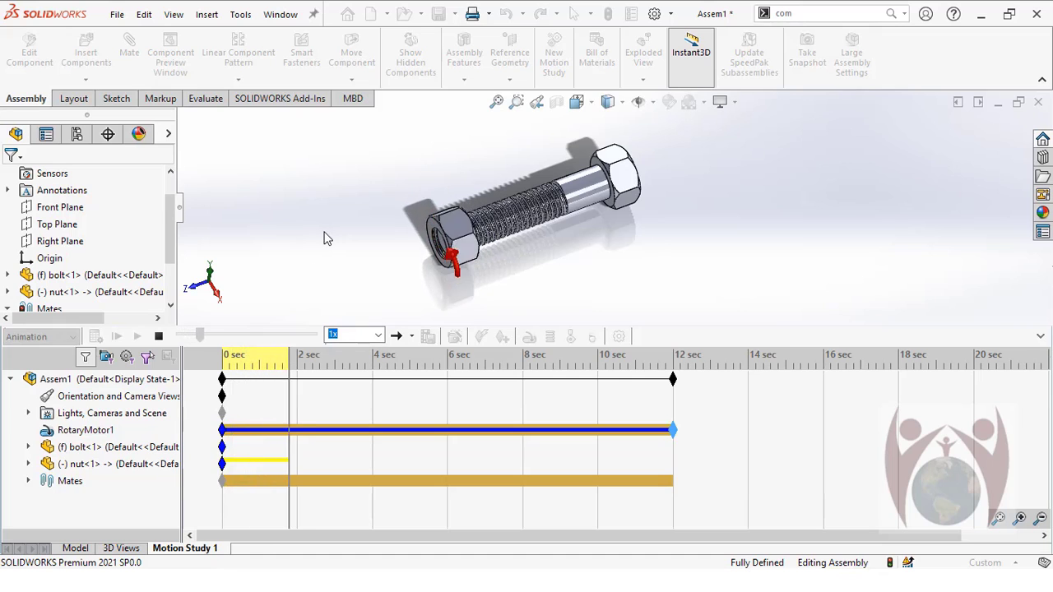